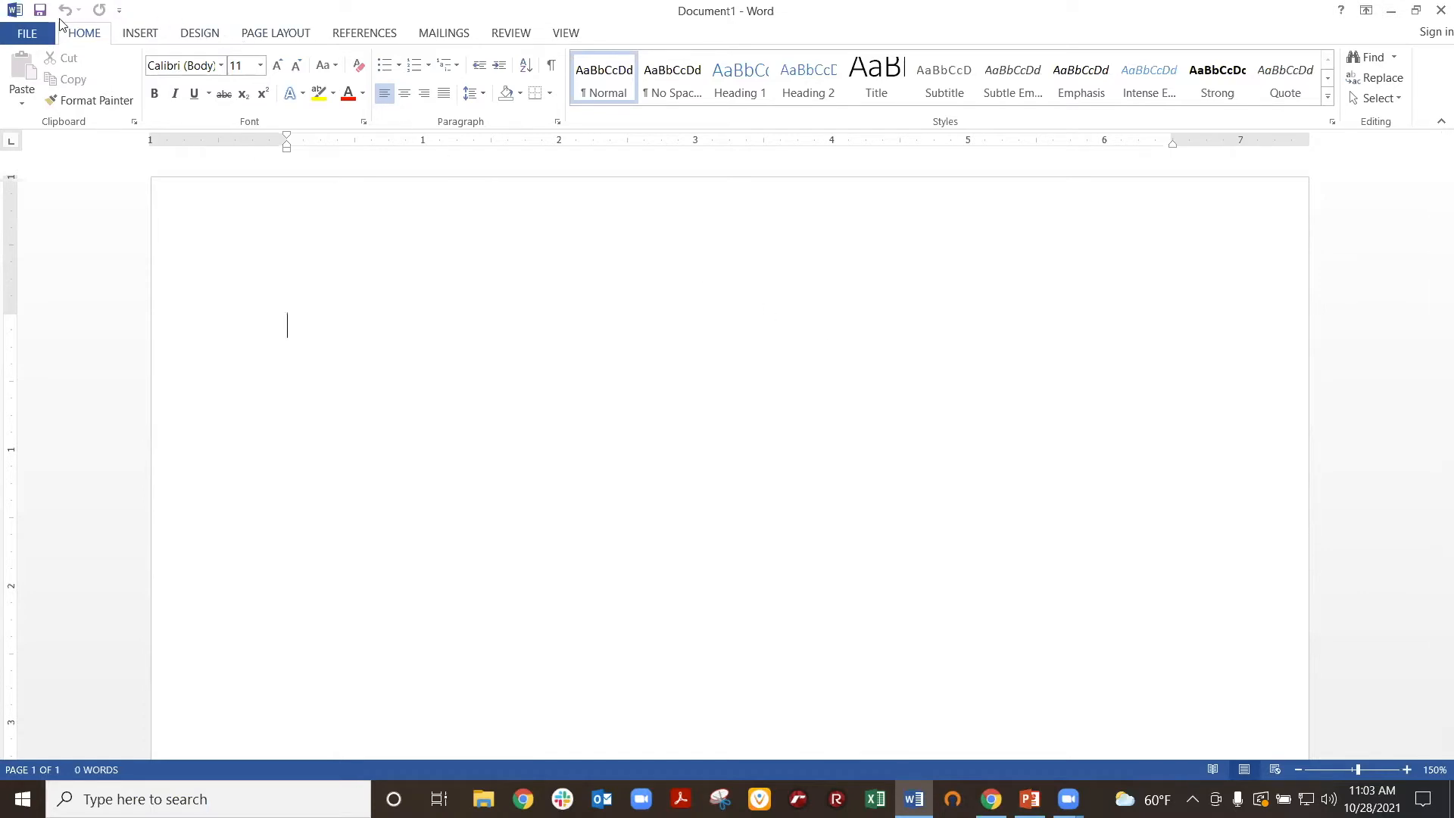
- Start inserting a field from Quick Parts and choose MergeField from the Mail Merge category
{"action": "left_click", "coordinate": [140, 36]}
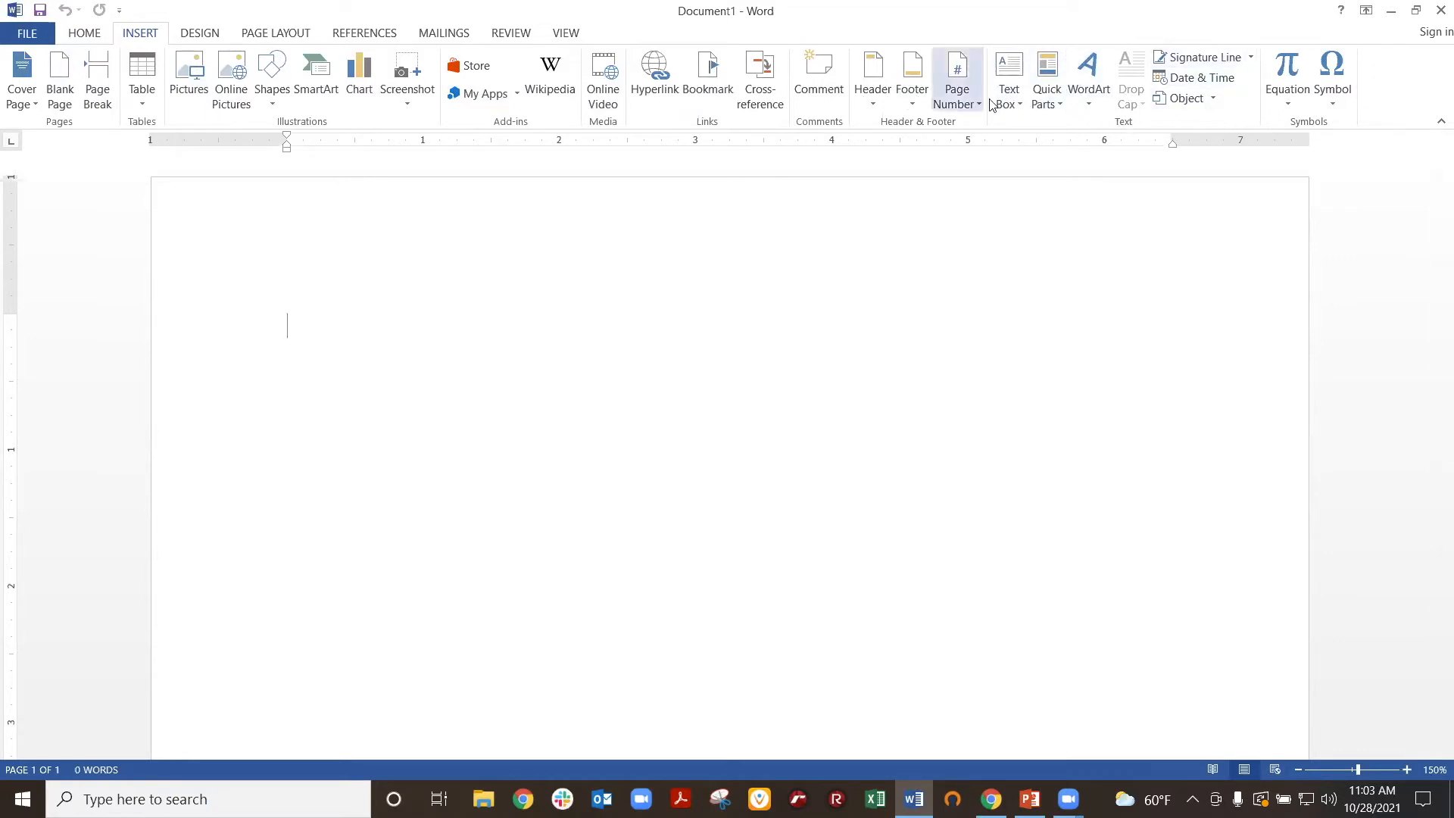
{"action": "left_click", "coordinate": [1047, 87]}
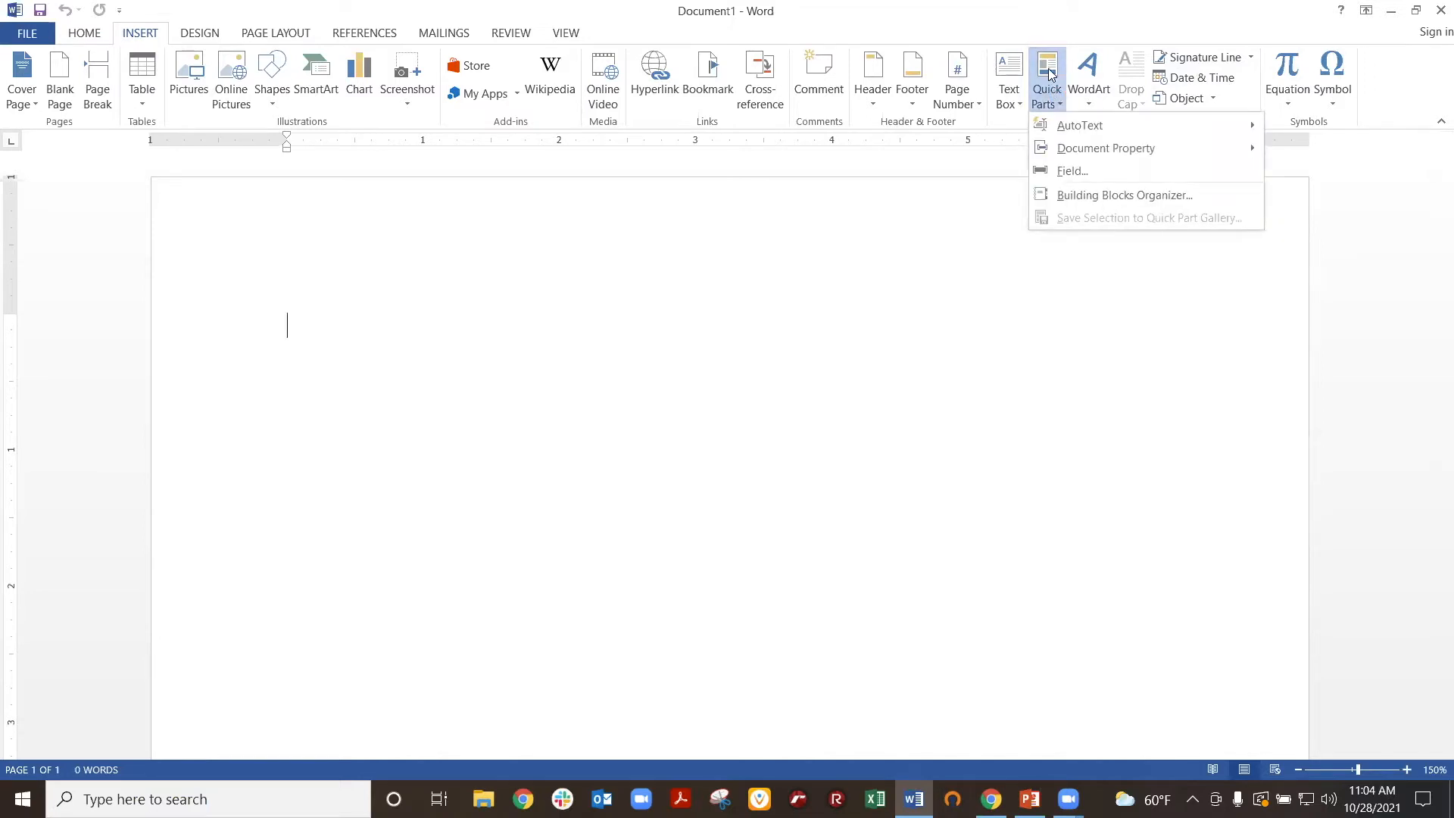
{"action": "left_click", "coordinate": [1119, 177]}
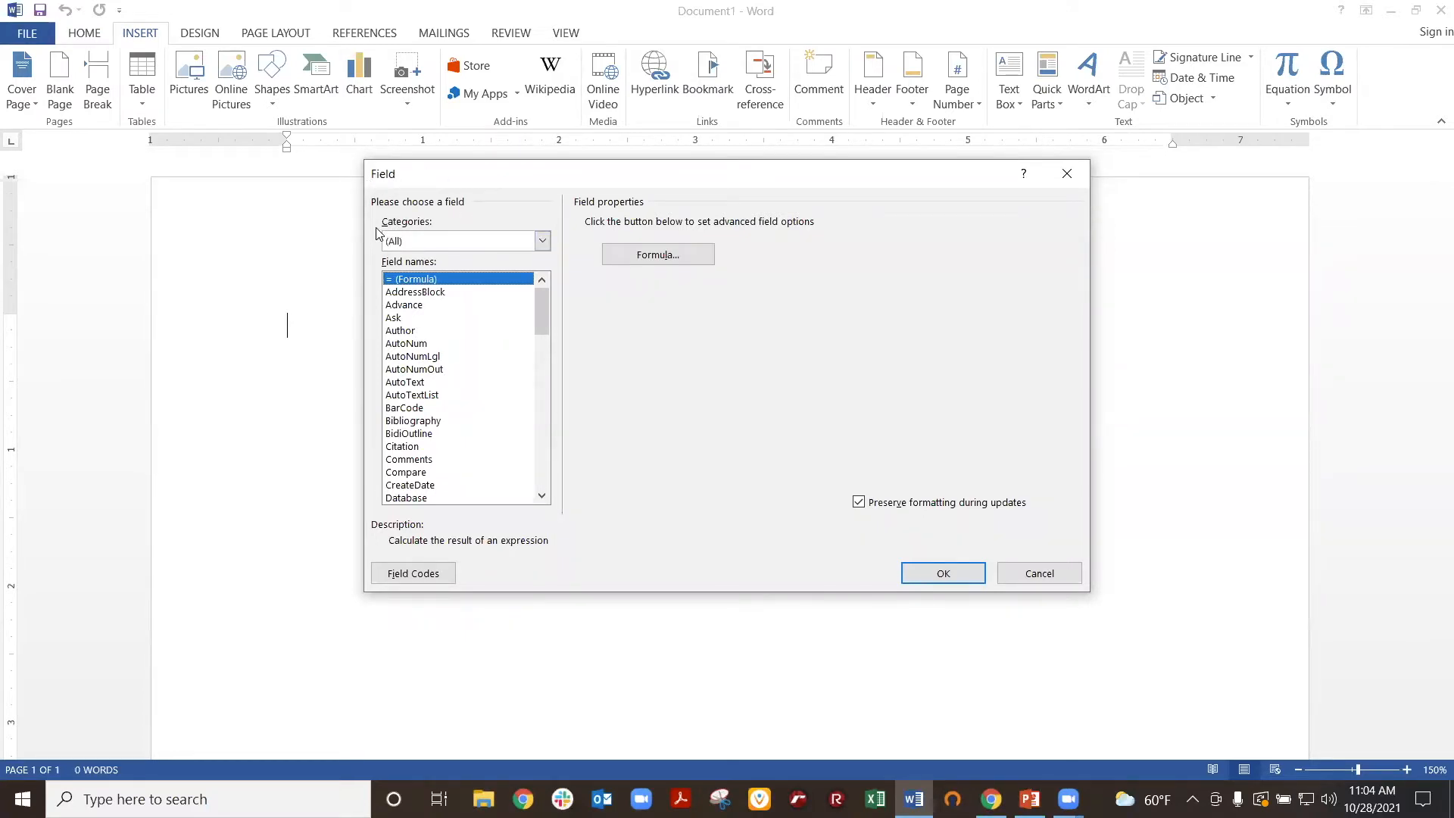
{"action": "left_click", "coordinate": [438, 243]}
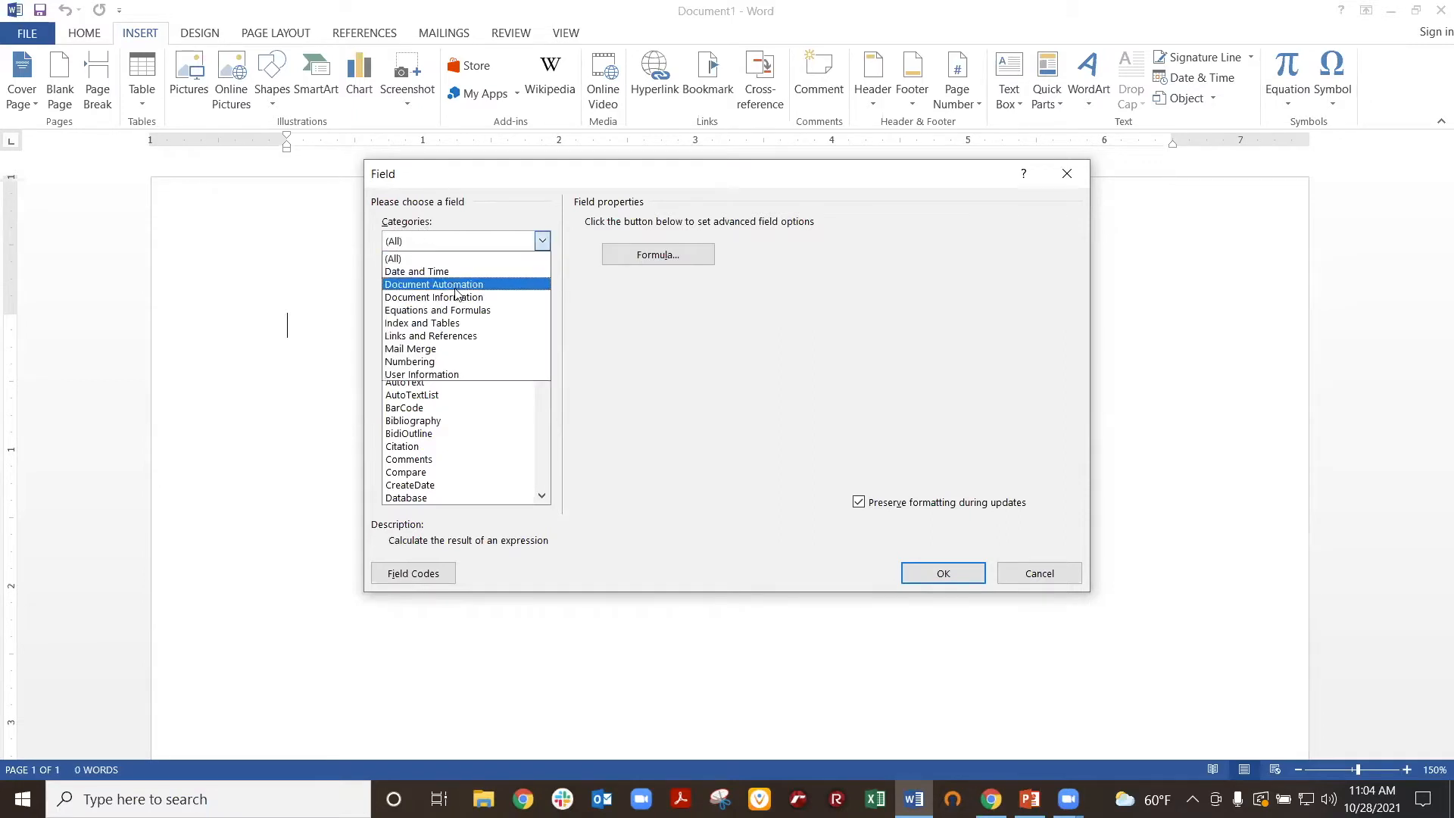
{"action": "left_click", "coordinate": [475, 349]}
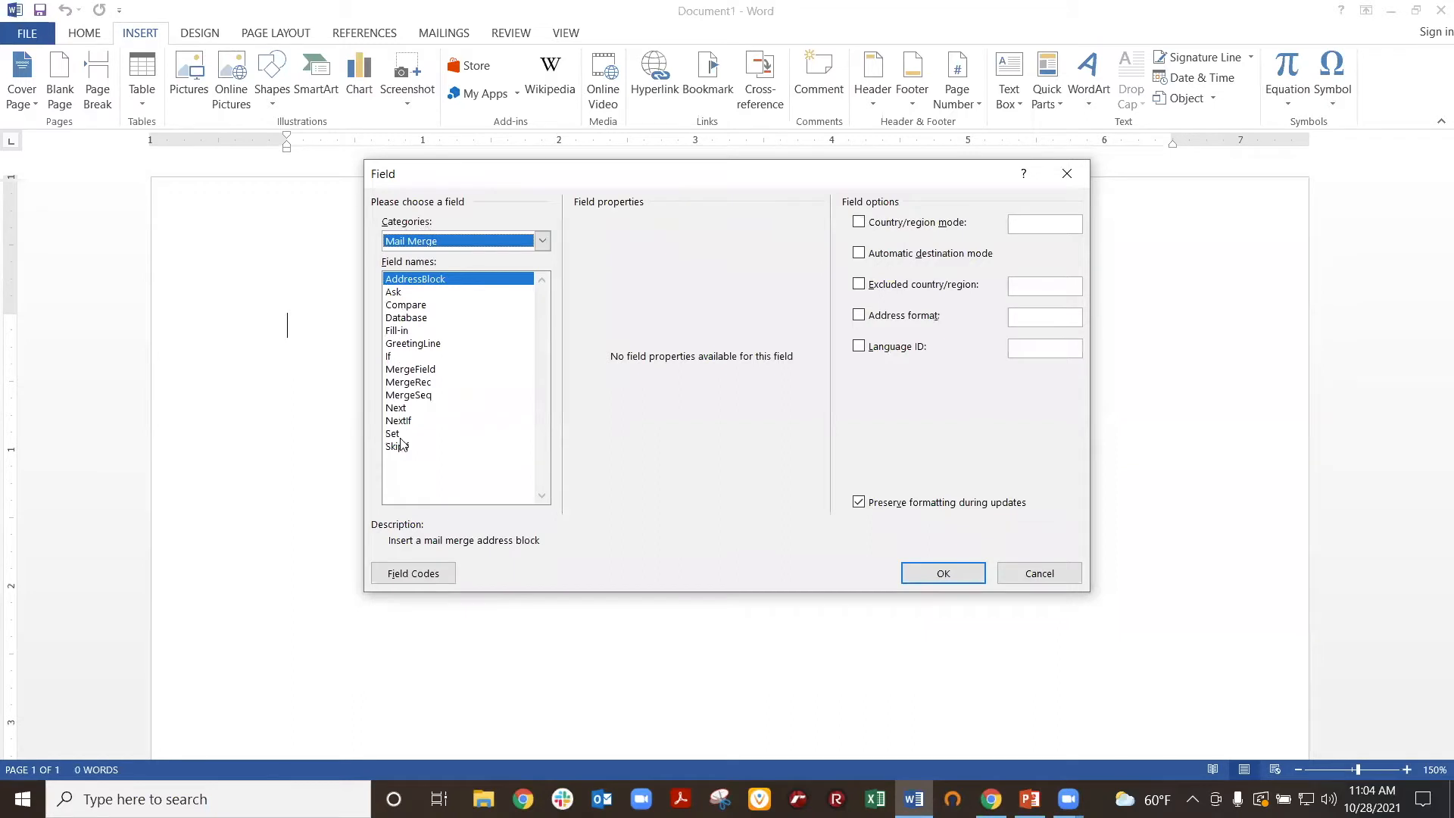
{"action": "left_click", "coordinate": [412, 370]}
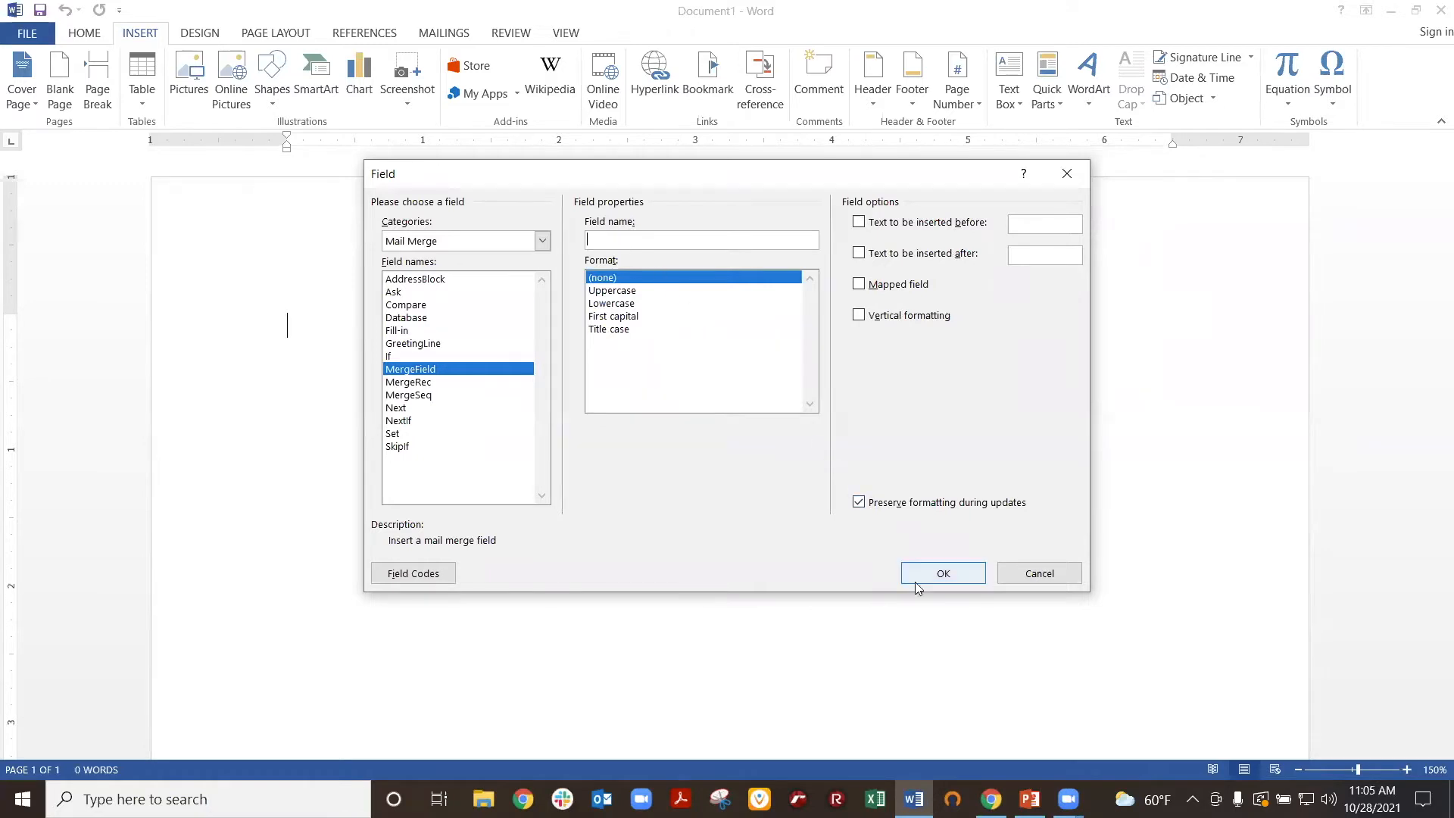
- Switch to Redtail CRM in Chrome and open the Redtail Help Desk from its help resources
{"action": "left_click", "coordinate": [992, 799]}
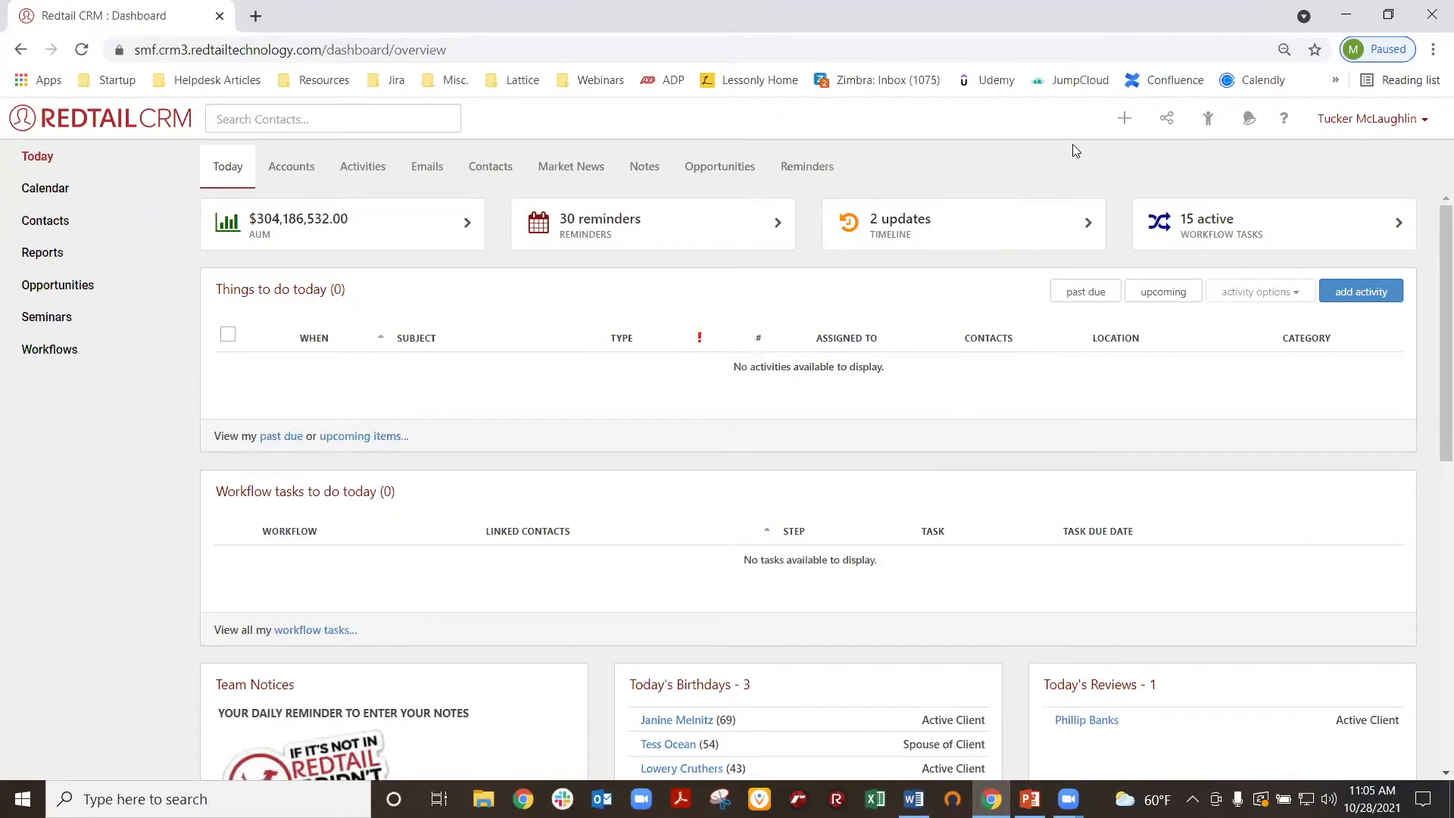
{"action": "left_click", "coordinate": [1285, 122]}
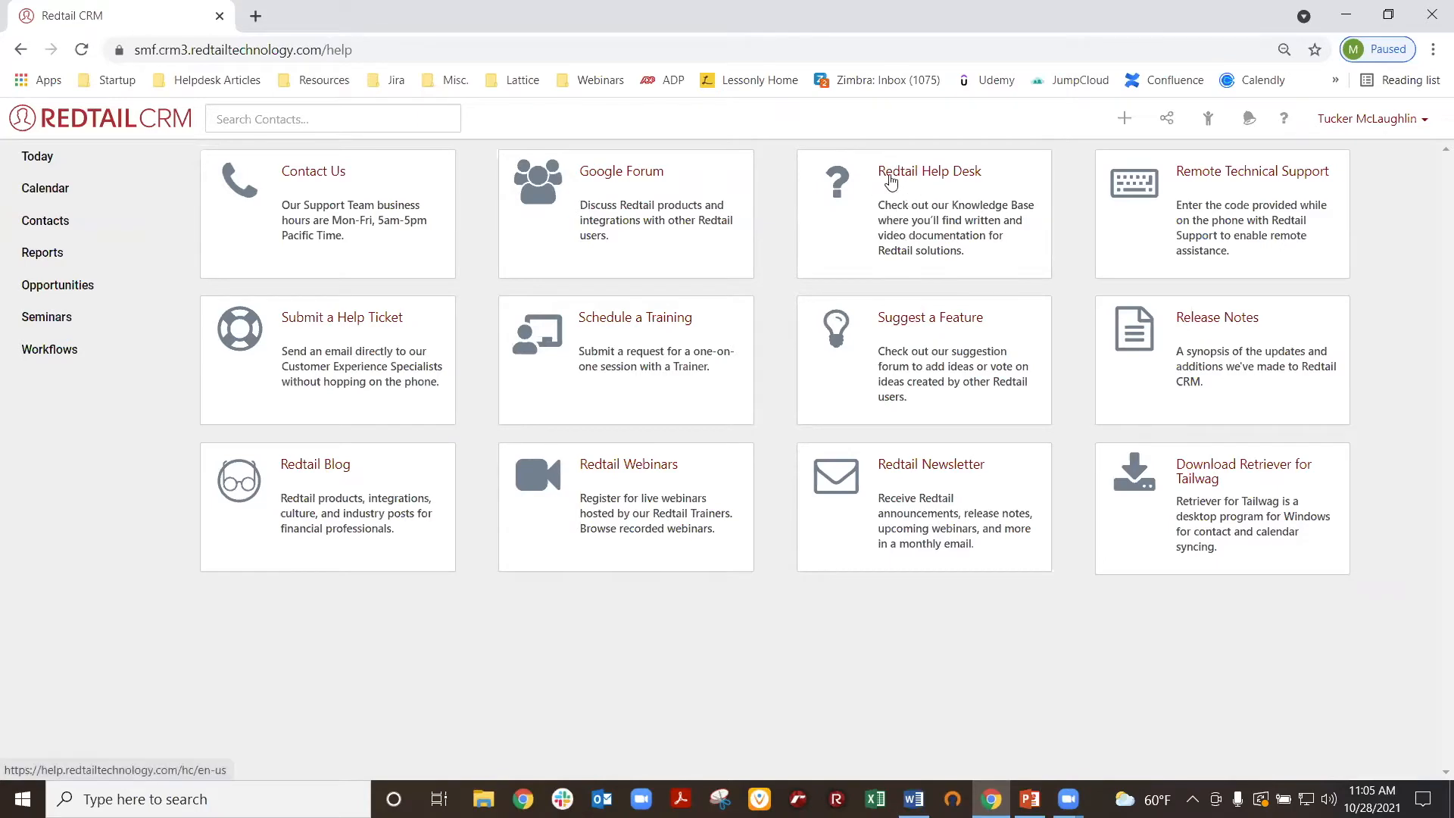
{"action": "left_click", "coordinate": [939, 180]}
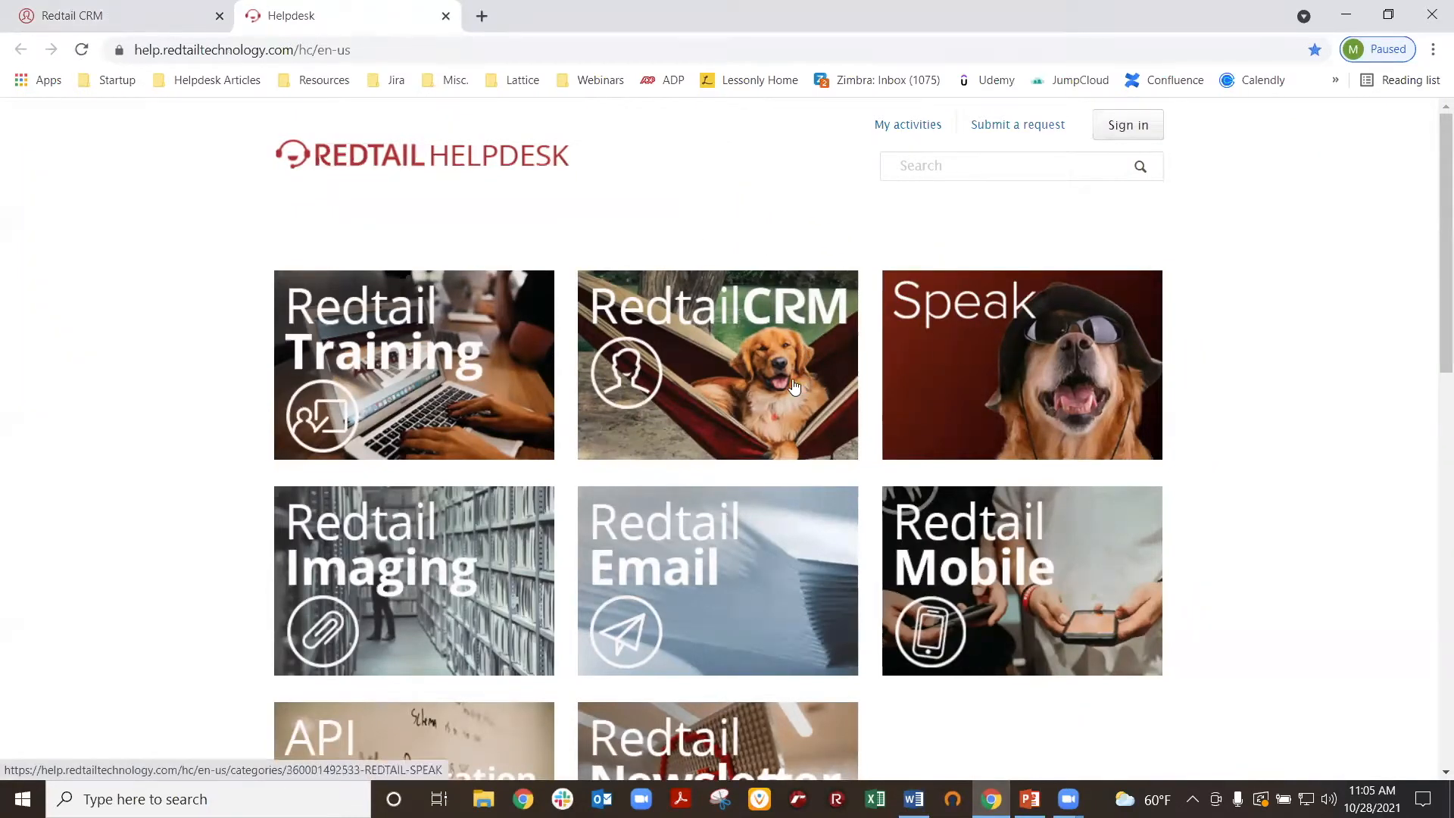
- Search the helpdesk for "merge fields" and open the Mail Merge Fields article
{"action": "left_click", "coordinate": [980, 167]}
{"action": "type", "text": "merge fields"}
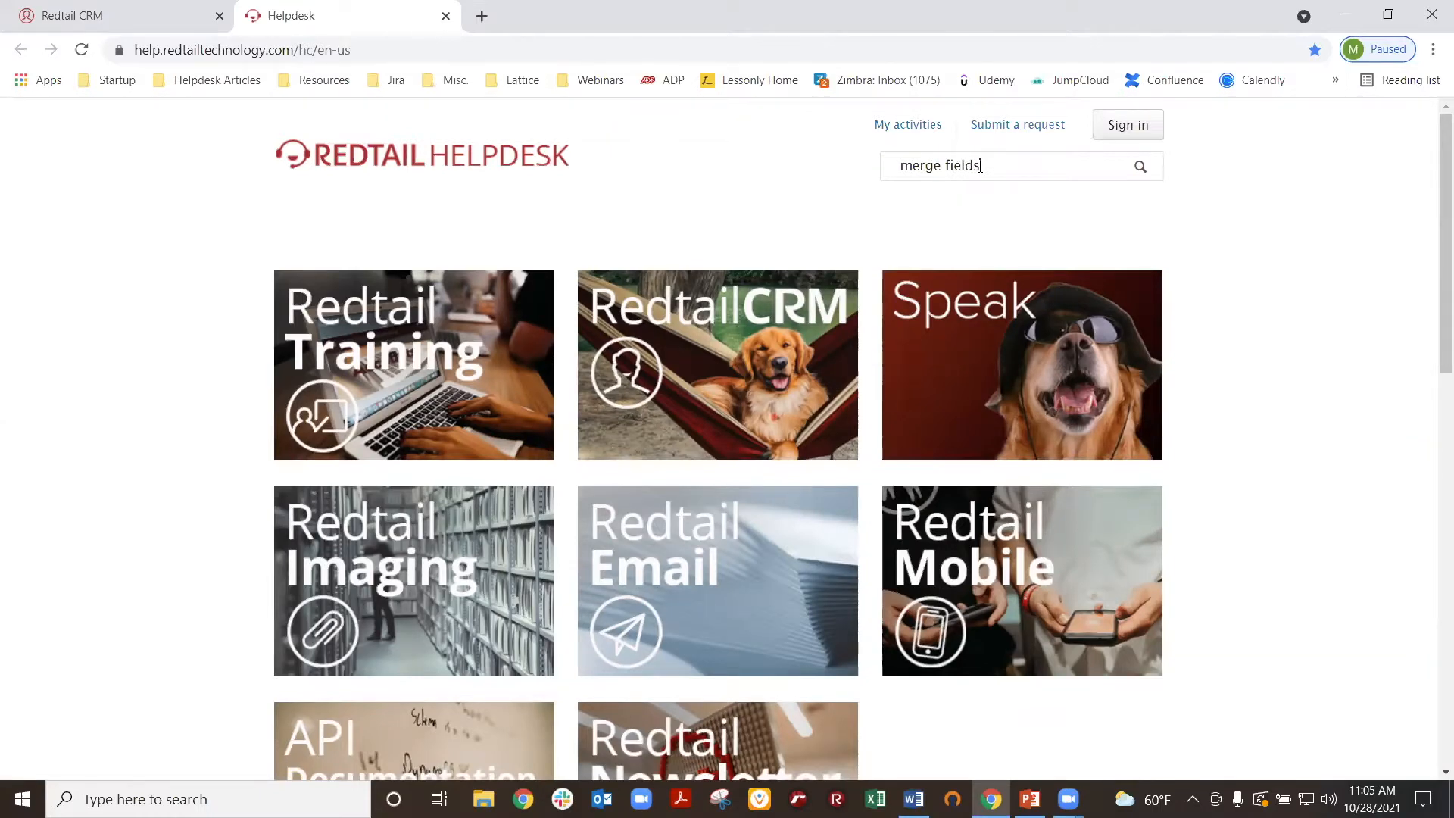
{"action": "key", "text": "Return"}
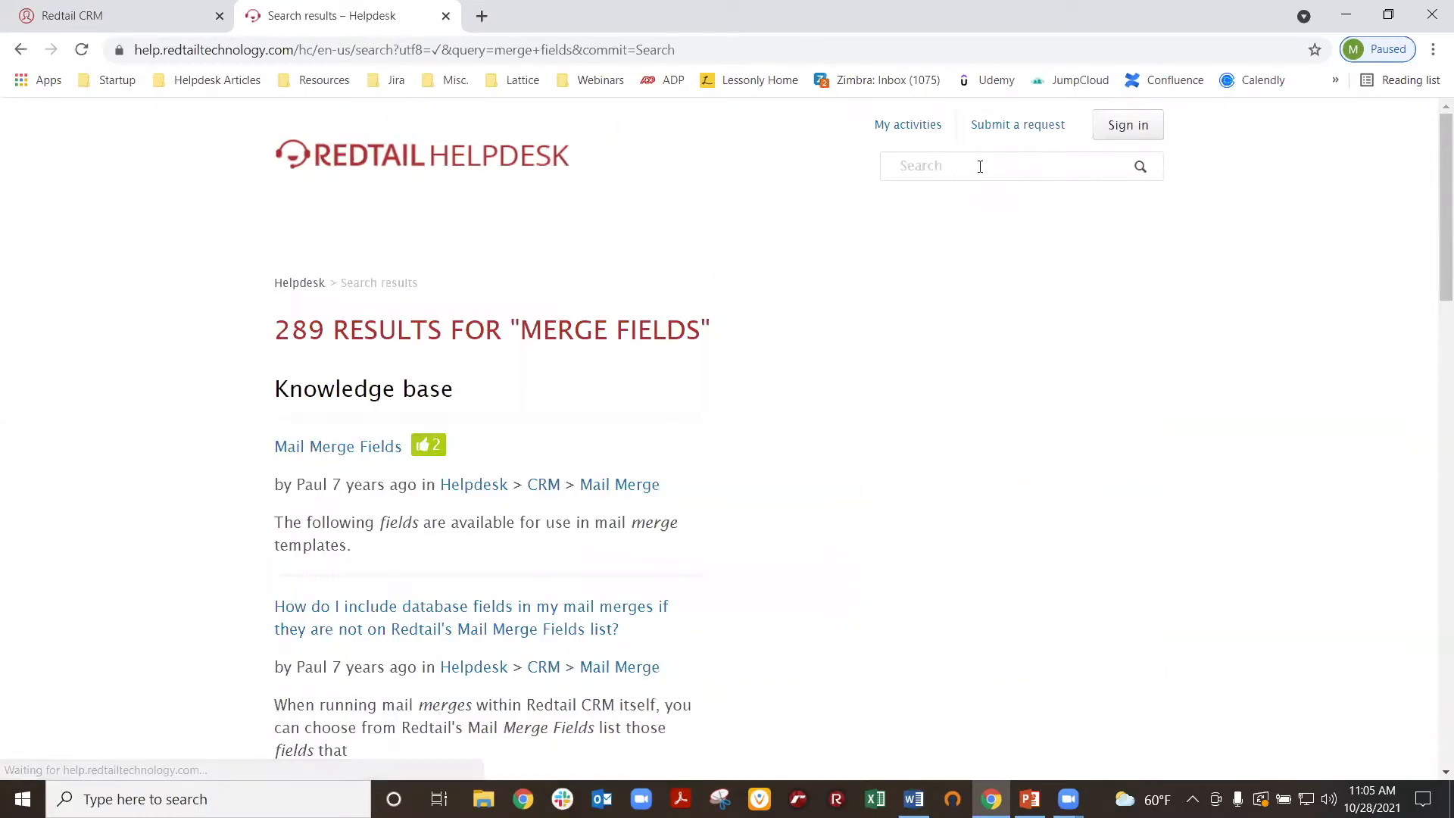
{"action": "scroll", "coordinate": [583, 254], "scroll_direction": "down", "scroll_amount": 1}
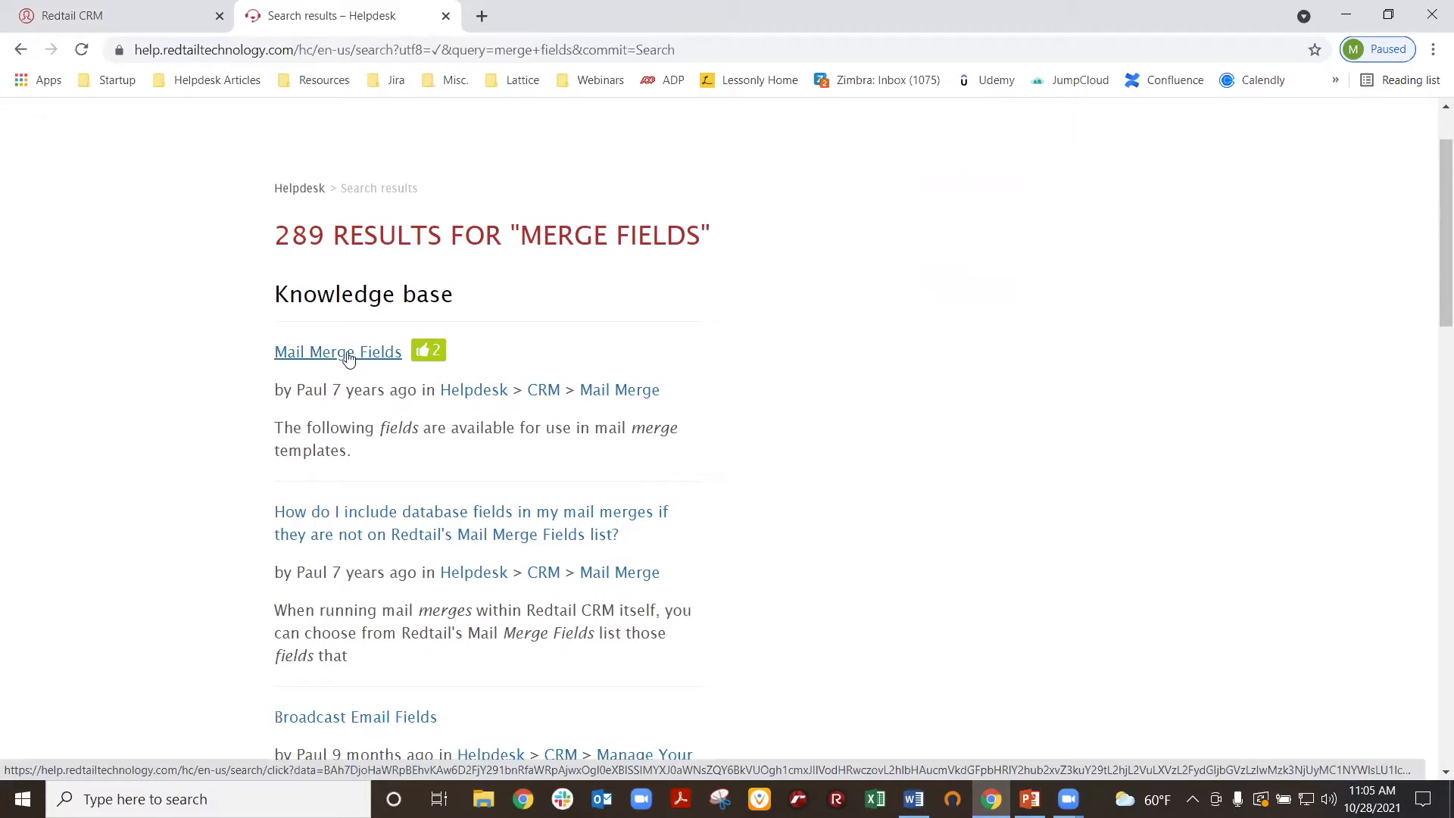
{"action": "left_click", "coordinate": [349, 356]}
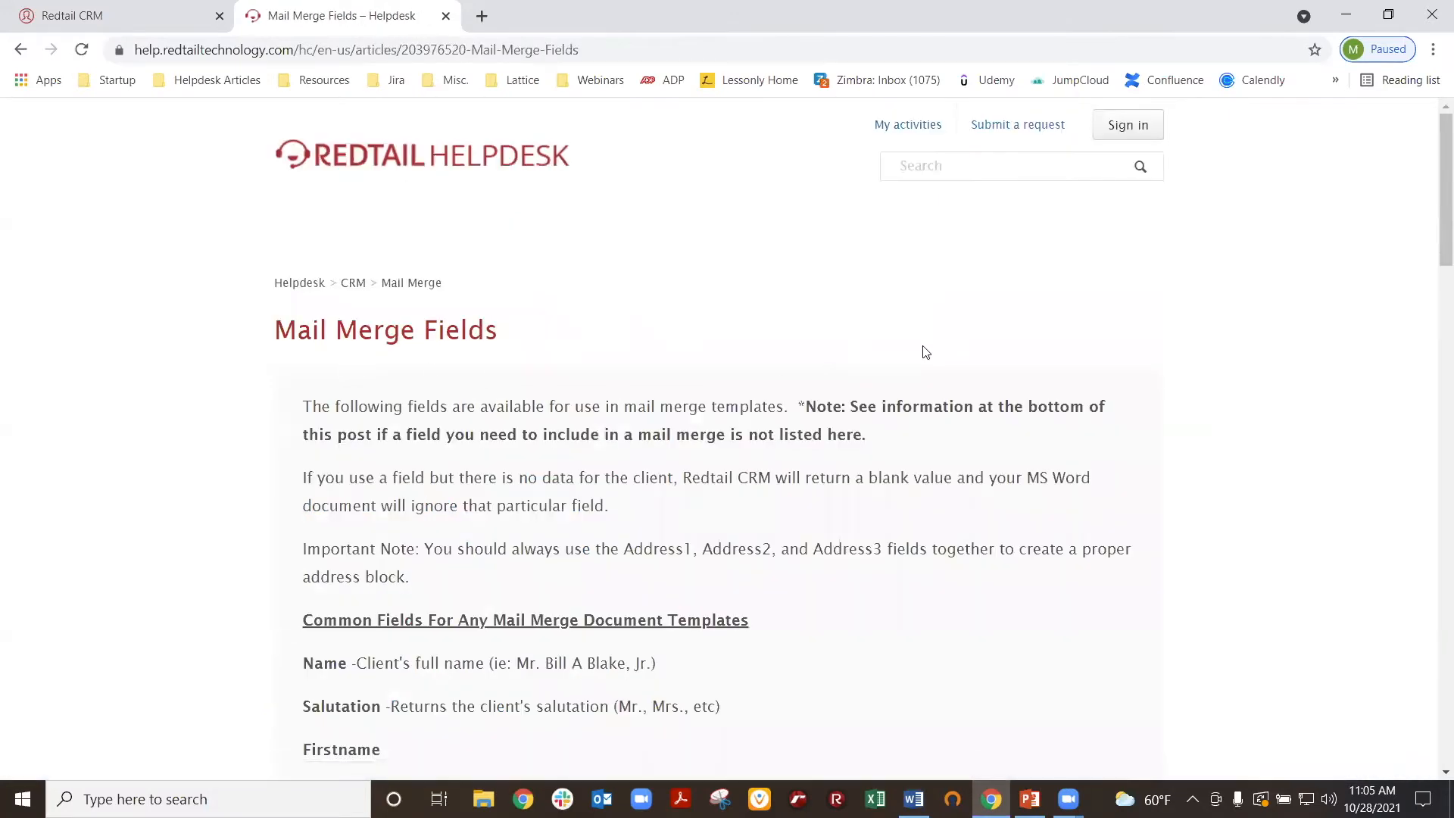
- Look through the article's full list of common fields for mail merge document templates
{"action": "scroll", "coordinate": [1202, 316], "scroll_direction": "down", "scroll_amount": 1}
{"action": "scroll", "coordinate": [1204, 316], "scroll_direction": "down", "scroll_amount": 5}
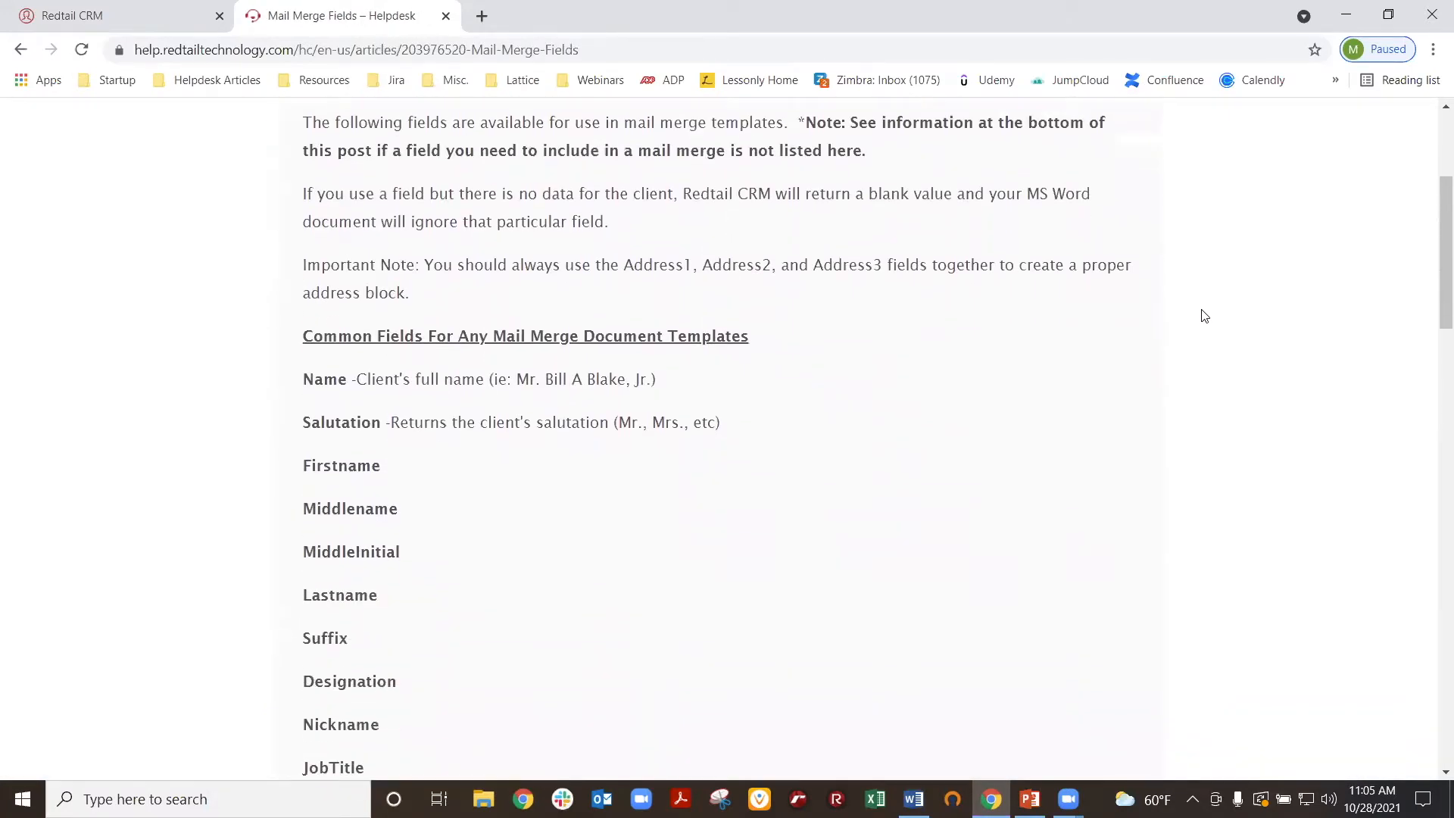
{"action": "scroll", "coordinate": [1193, 315], "scroll_direction": "down", "scroll_amount": 1}
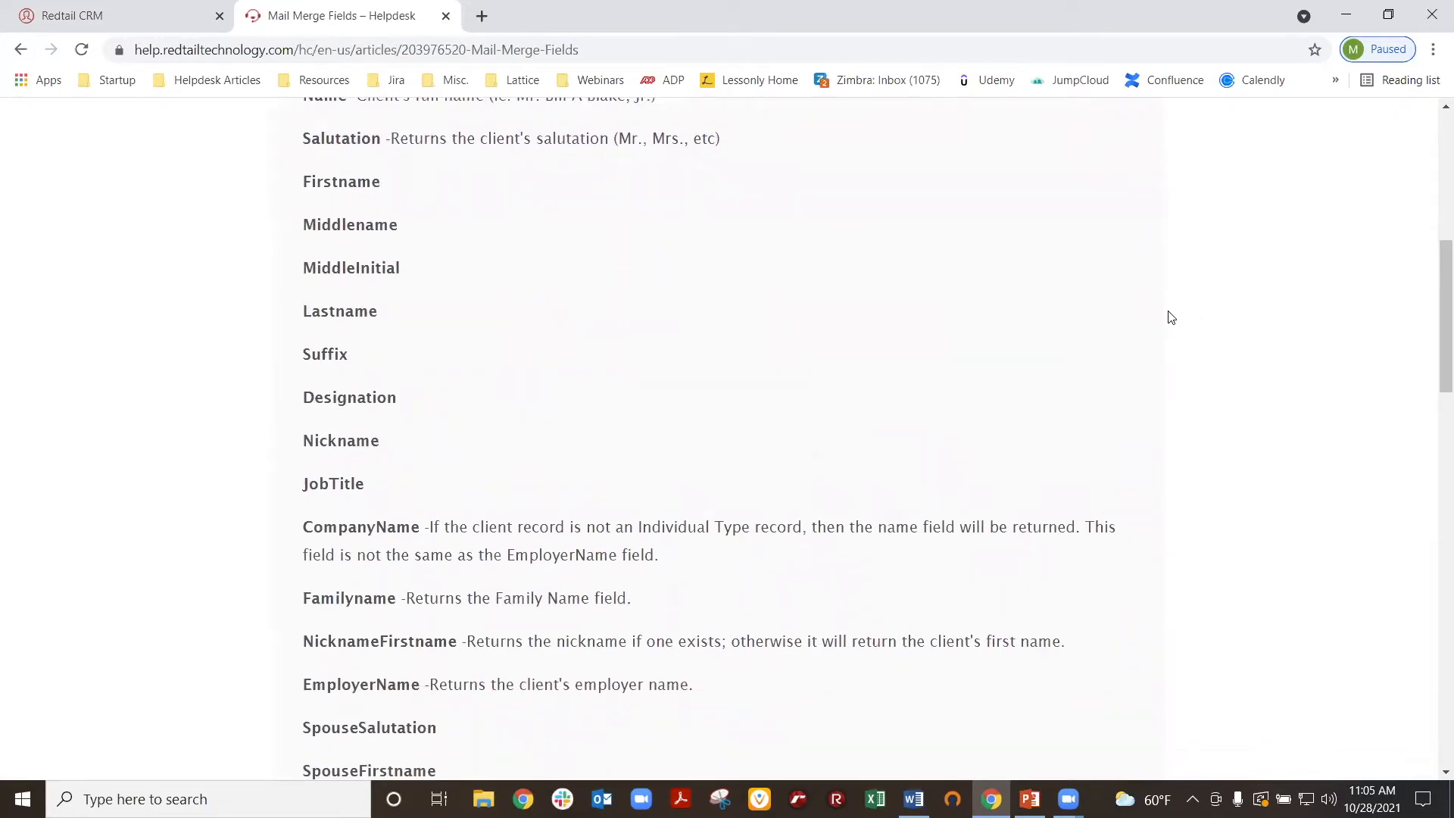
{"action": "scroll", "coordinate": [1159, 317], "scroll_direction": "up", "scroll_amount": 1}
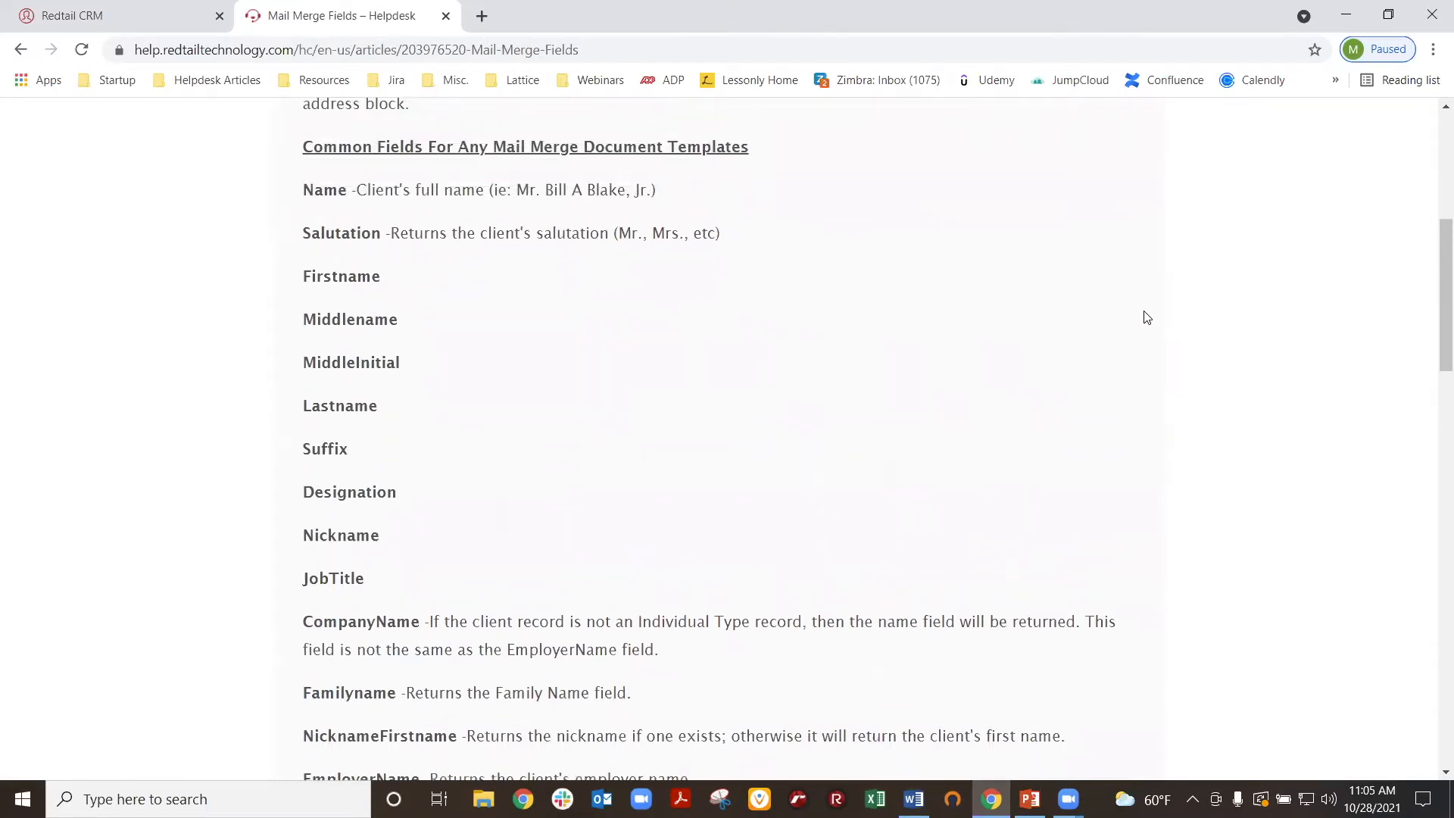
{"action": "scroll", "coordinate": [1148, 317], "scroll_direction": "down", "scroll_amount": 8}
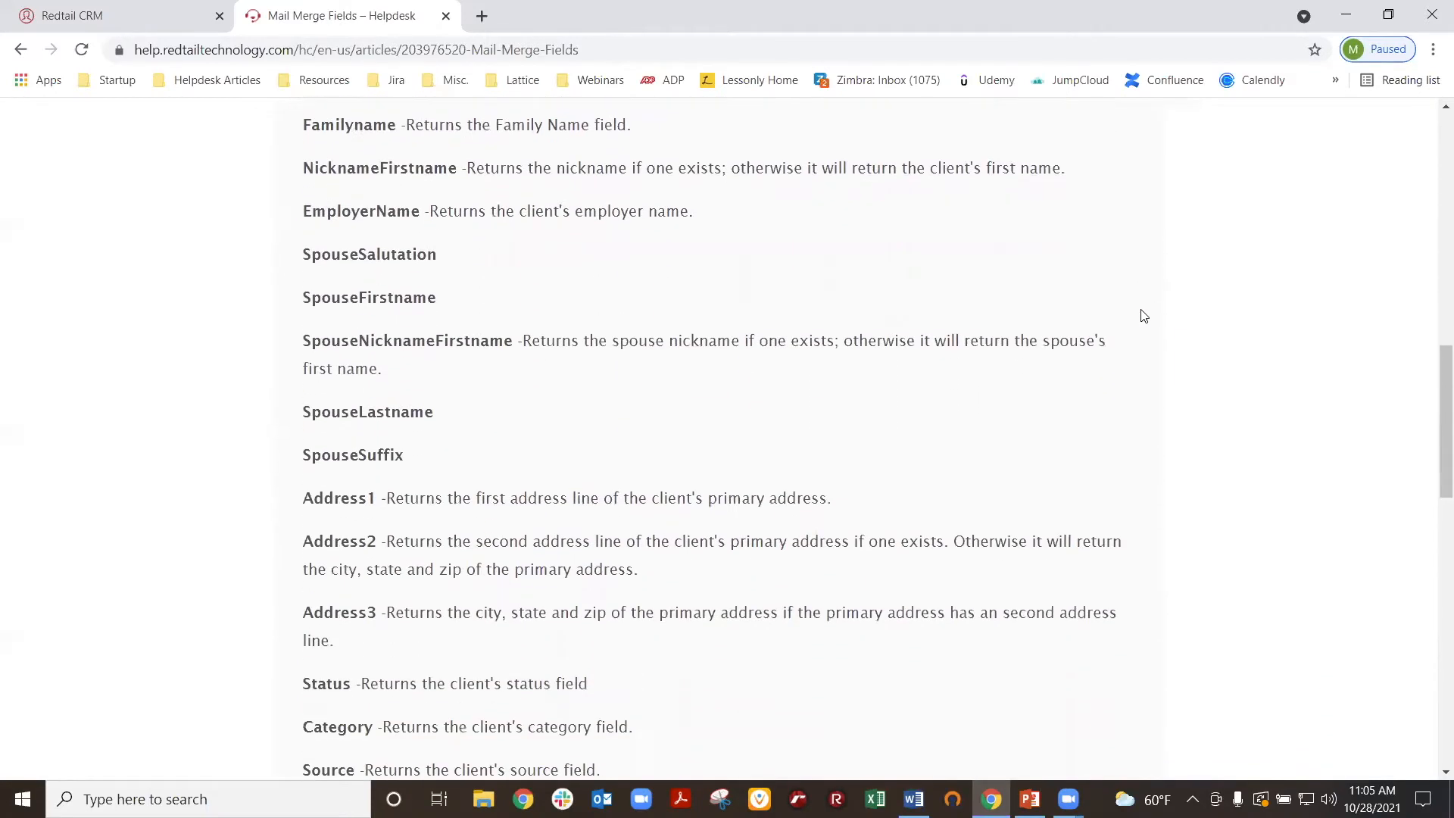
{"action": "scroll", "coordinate": [1142, 314], "scroll_direction": "down", "scroll_amount": 5}
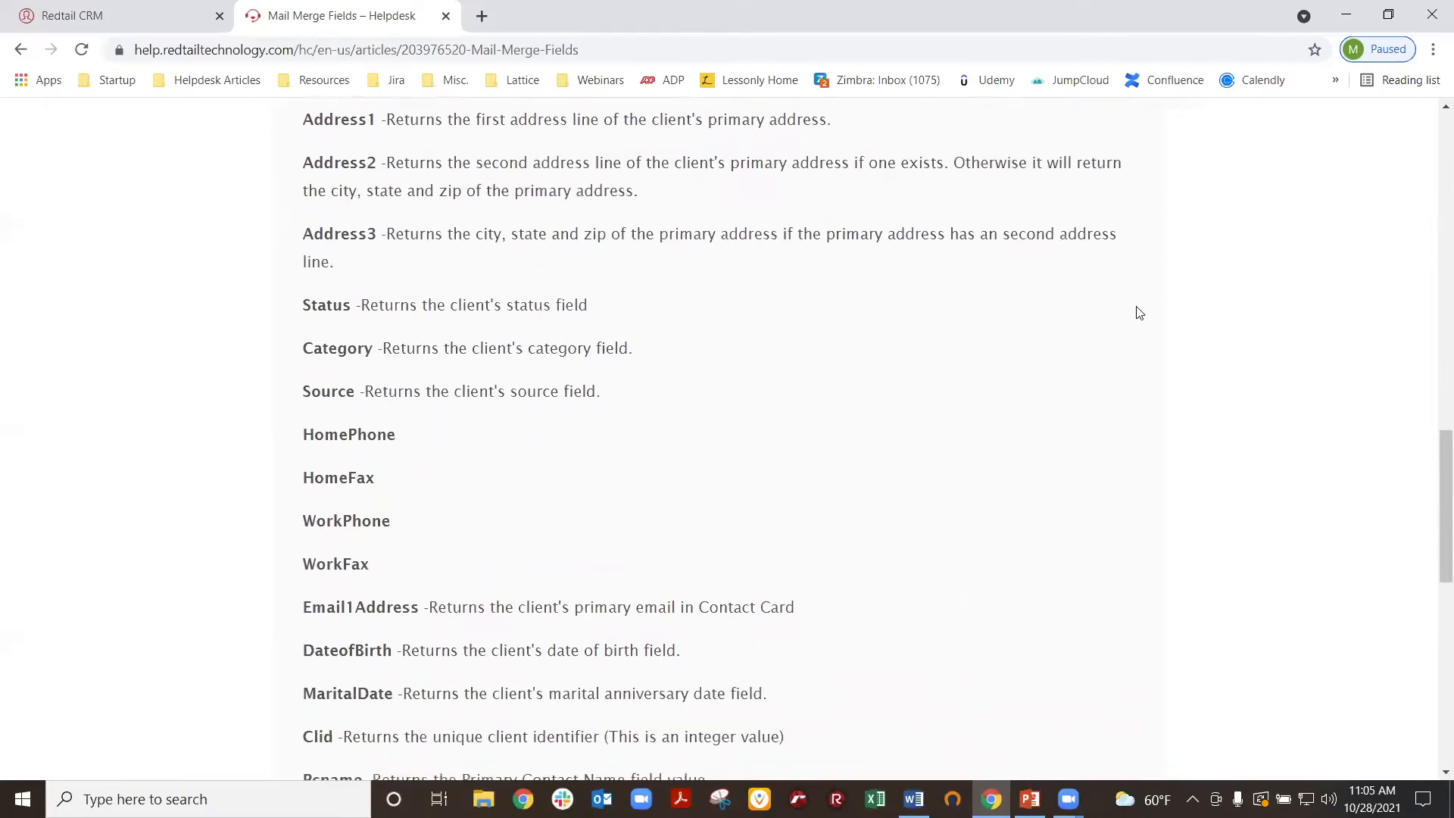
{"action": "scroll", "coordinate": [1140, 312], "scroll_direction": "down", "scroll_amount": 2}
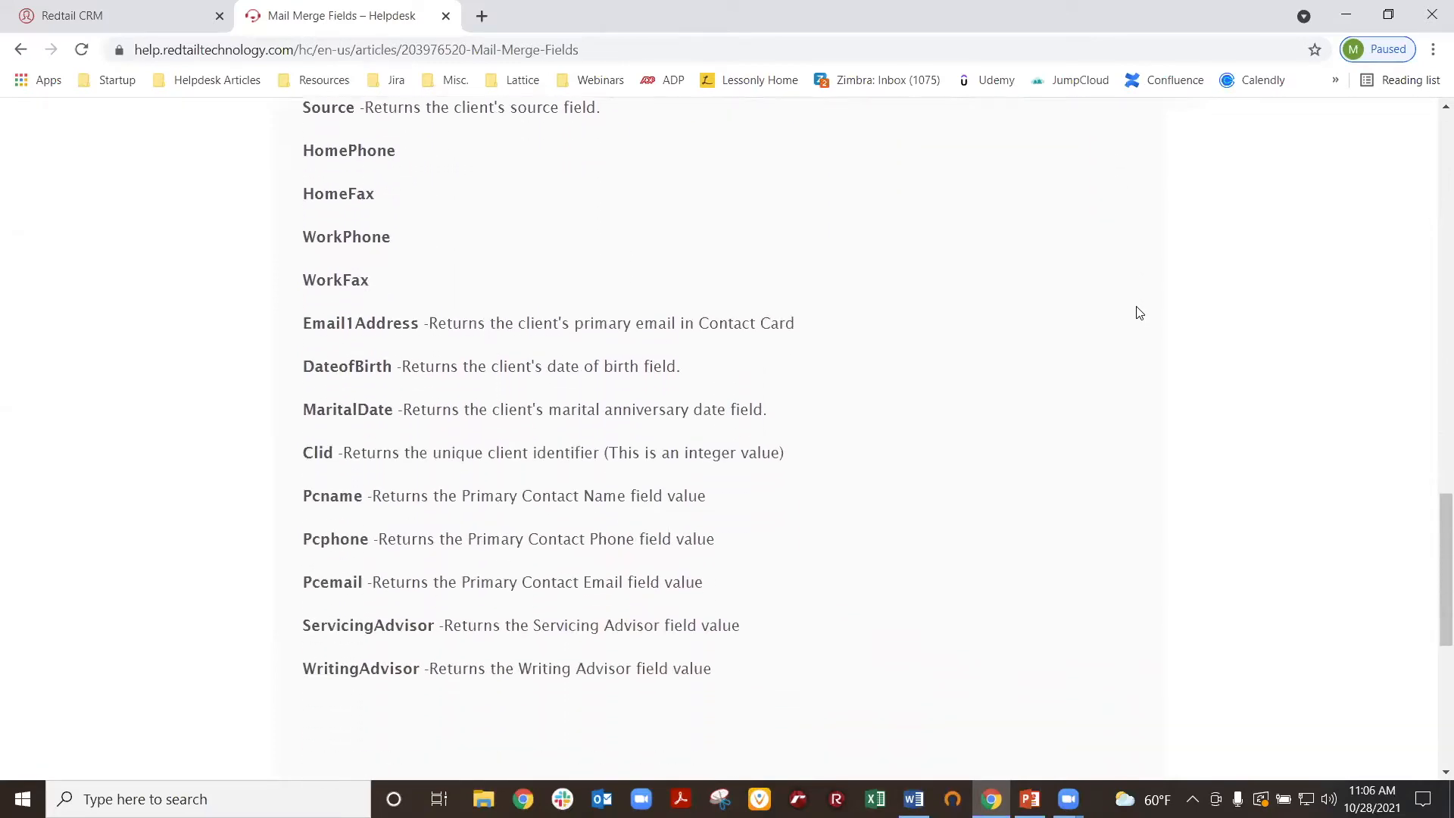
{"action": "scroll", "coordinate": [1136, 315], "scroll_direction": "up", "scroll_amount": 11}
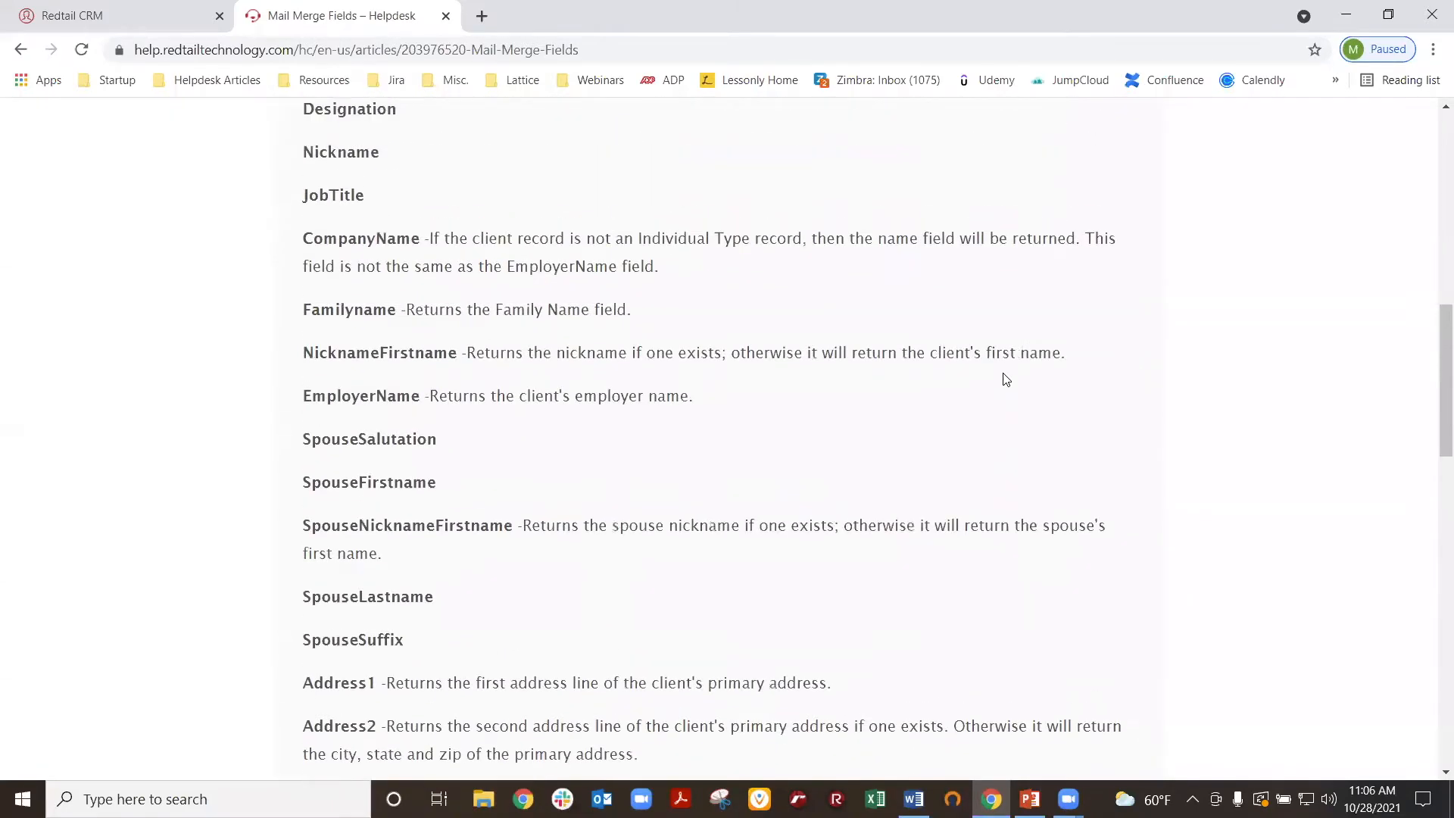
{"action": "scroll", "coordinate": [1006, 379], "scroll_direction": "up", "scroll_amount": 5}
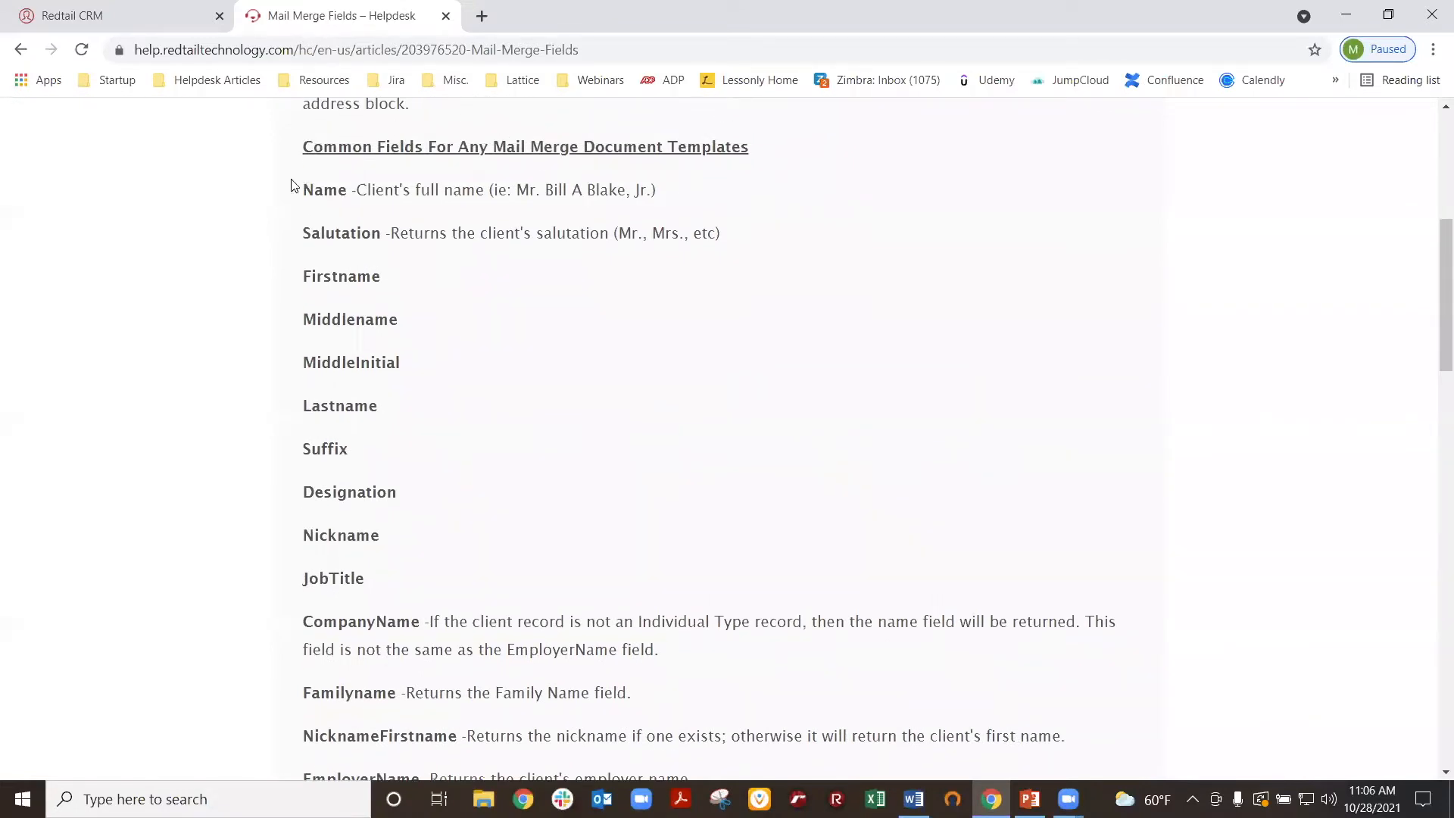
- Examine the Name, Firstname and Lastname entries in the list of common merge fields
{"action": "left_click_drag", "start_coordinate": [300, 189], "coordinate": [702, 195]}
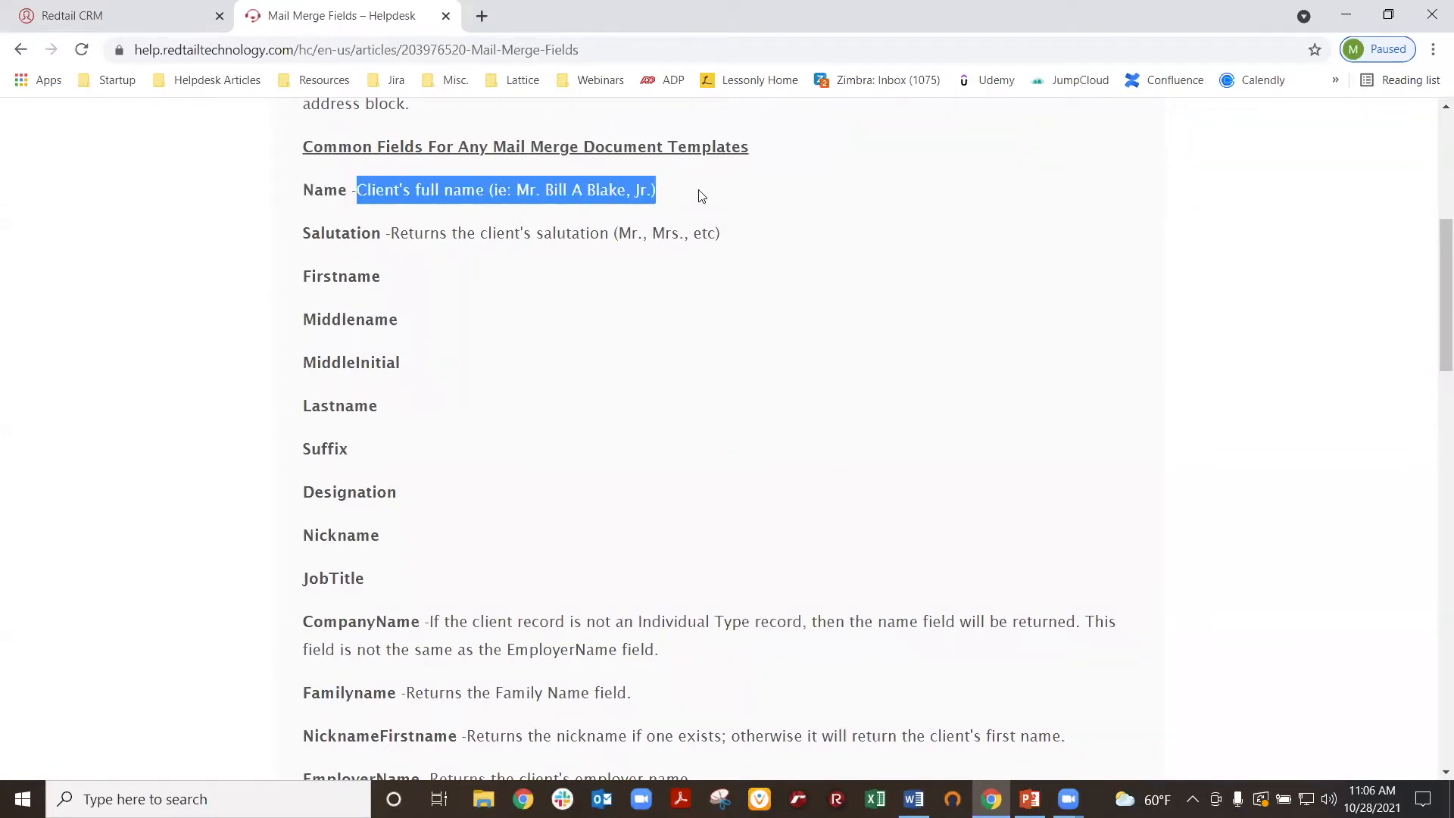
{"action": "left_click", "coordinate": [700, 196]}
{"action": "left_click_drag", "start_coordinate": [301, 276], "coordinate": [380, 276]}
{"action": "left_click", "coordinate": [432, 337]}
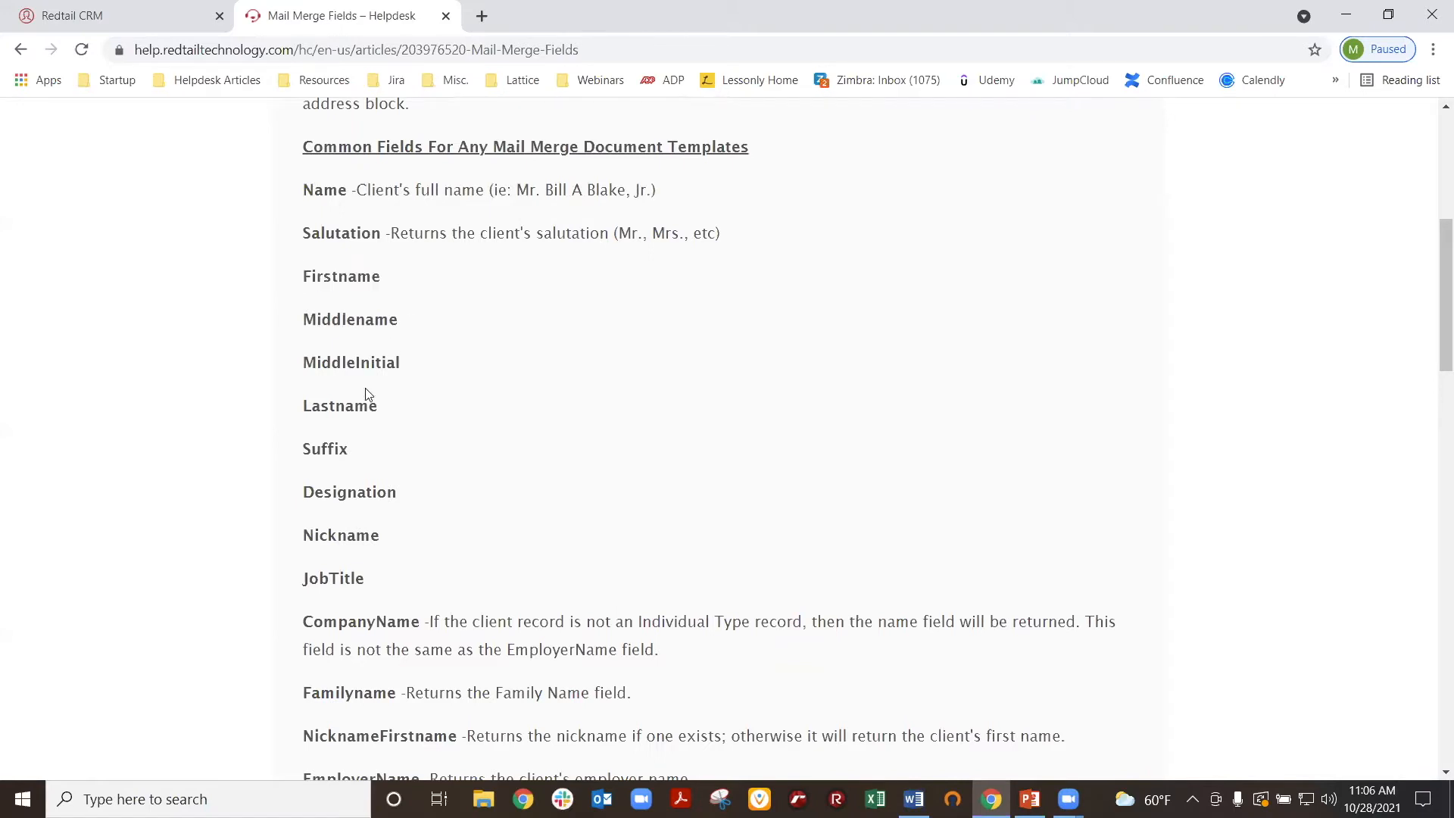
{"action": "left_click_drag", "start_coordinate": [302, 406], "coordinate": [389, 406]}
{"action": "left_click", "coordinate": [490, 422]}
- Examine the NicknameFirstname entry and its description, highlighting the nickname and the client's first name parts
{"action": "scroll", "coordinate": [728, 387], "scroll_direction": "down", "scroll_amount": 4}
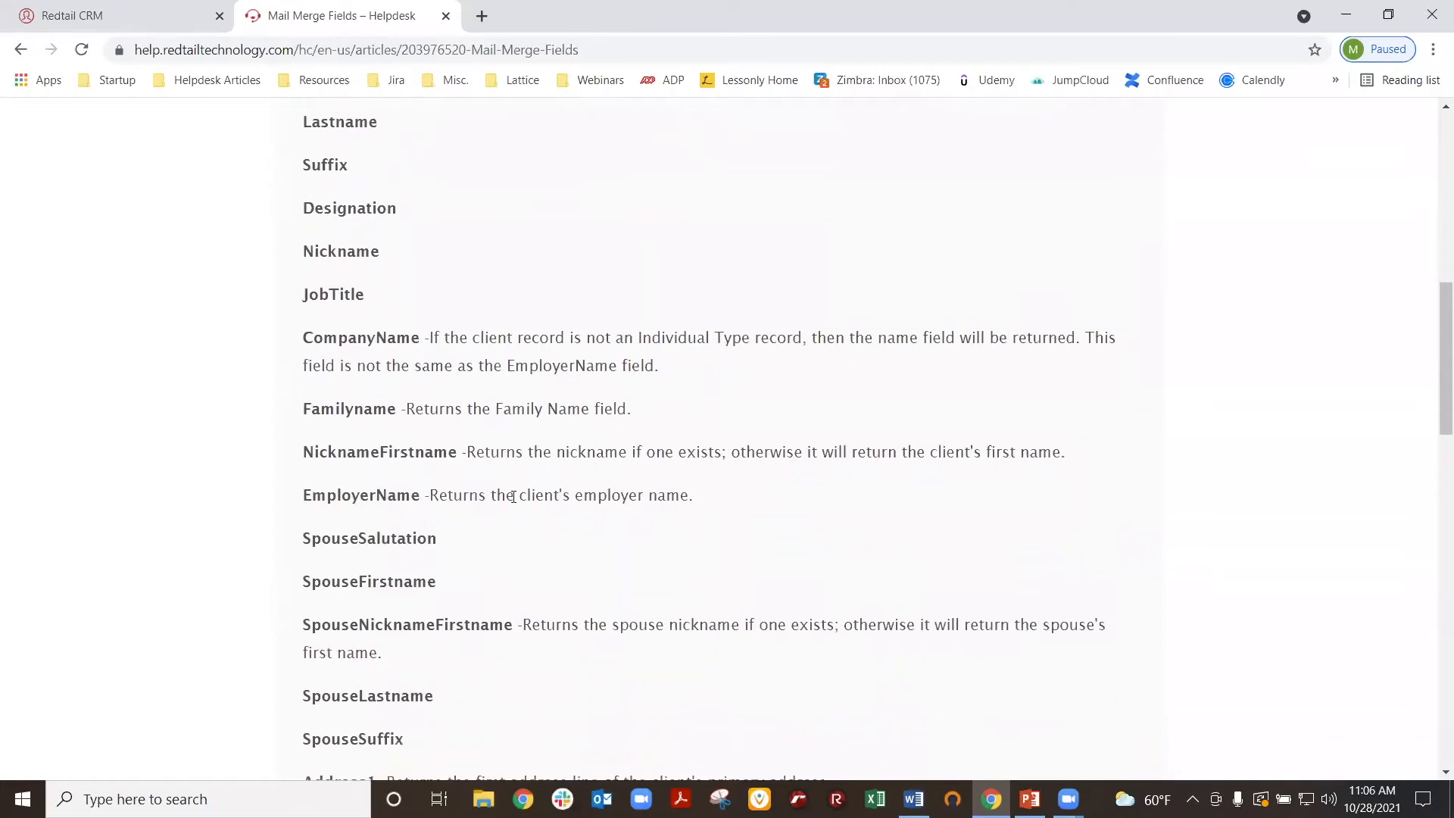
{"action": "left_click_drag", "start_coordinate": [302, 452], "coordinate": [463, 464]}
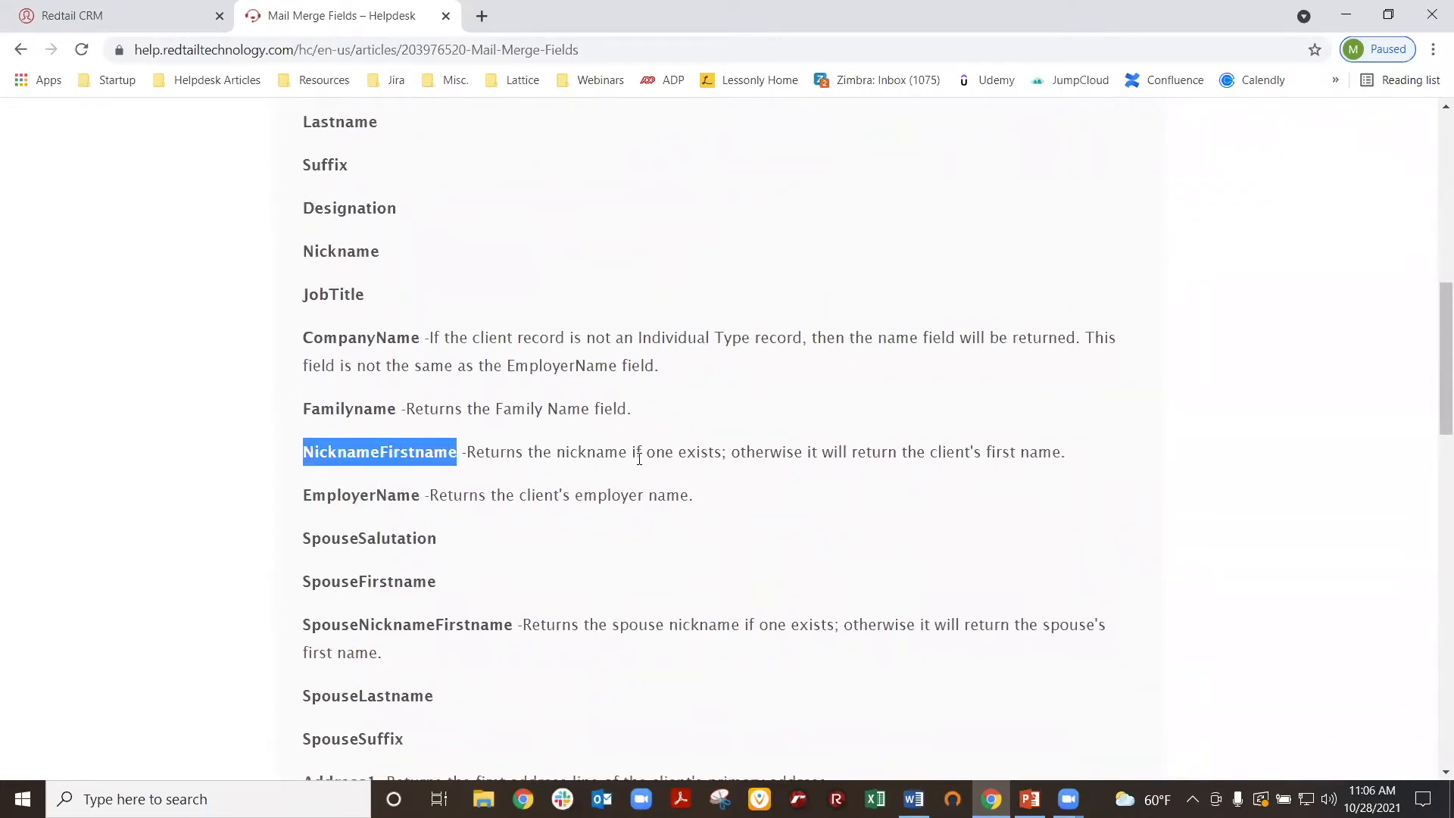
{"action": "left_click", "coordinate": [617, 455]}
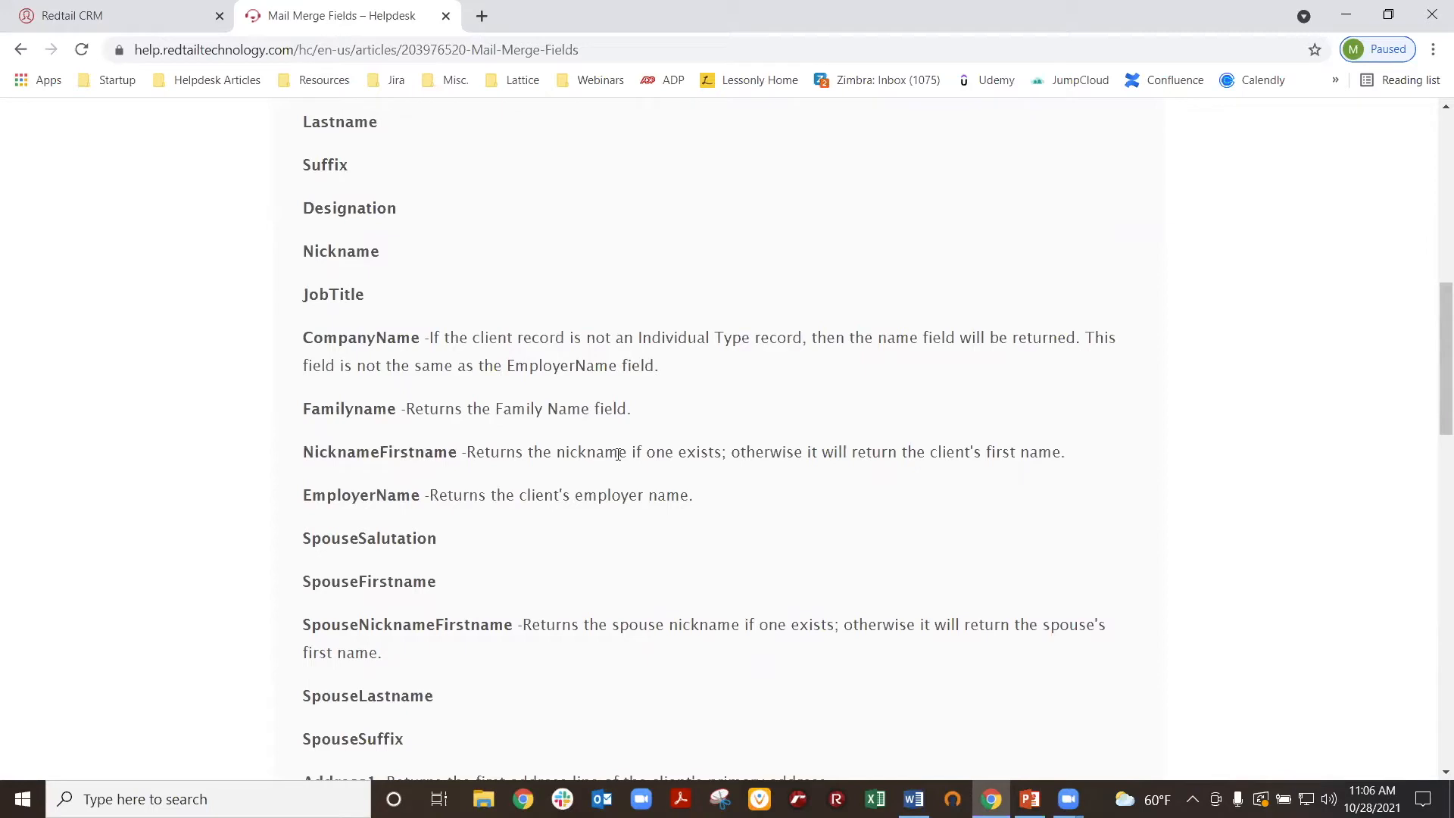
{"action": "double_click", "coordinate": [556, 453]}
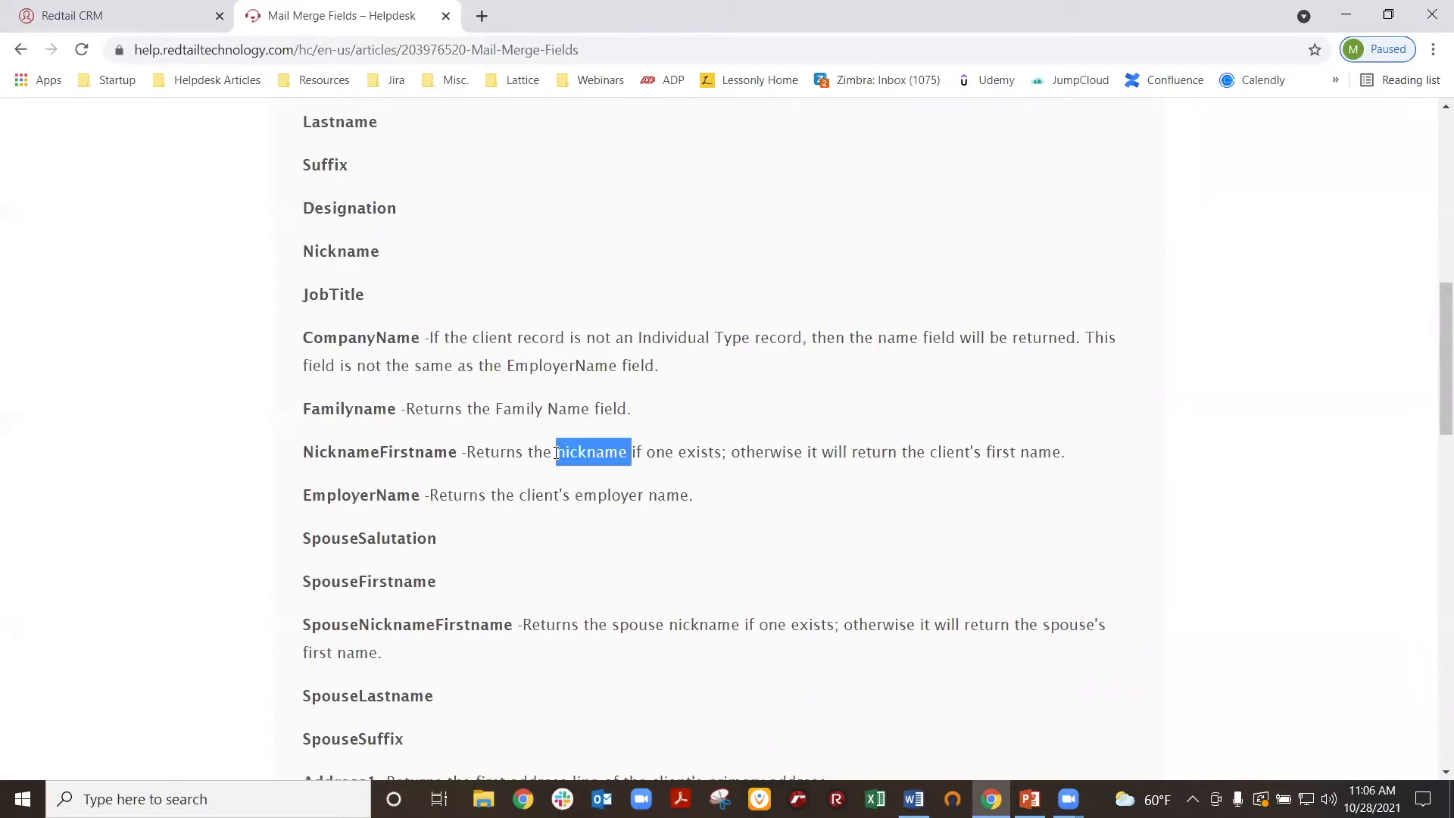
{"action": "left_click", "coordinate": [639, 486]}
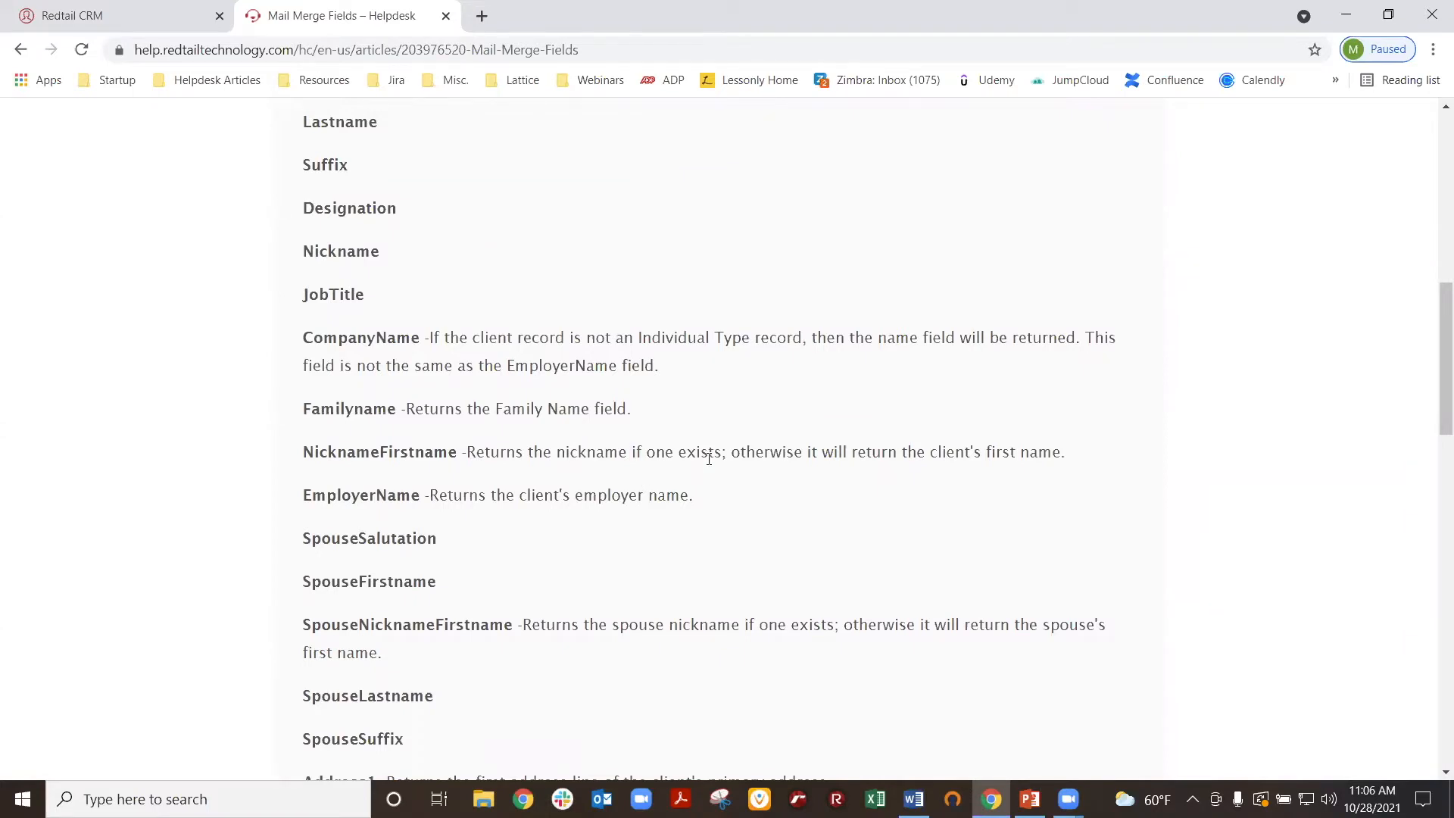
{"action": "left_click_drag", "start_coordinate": [930, 444], "coordinate": [1056, 474]}
{"action": "left_click", "coordinate": [1061, 450]}
- Examine the spouse merge fields and the Status, Category and Source fields in the article
{"action": "scroll", "coordinate": [567, 355], "scroll_direction": "down", "scroll_amount": 2}
{"action": "scroll", "coordinate": [568, 355], "scroll_direction": "down", "scroll_amount": 1}
{"action": "left_click_drag", "start_coordinate": [296, 348], "coordinate": [447, 353]}
{"action": "left_click", "coordinate": [469, 377]}
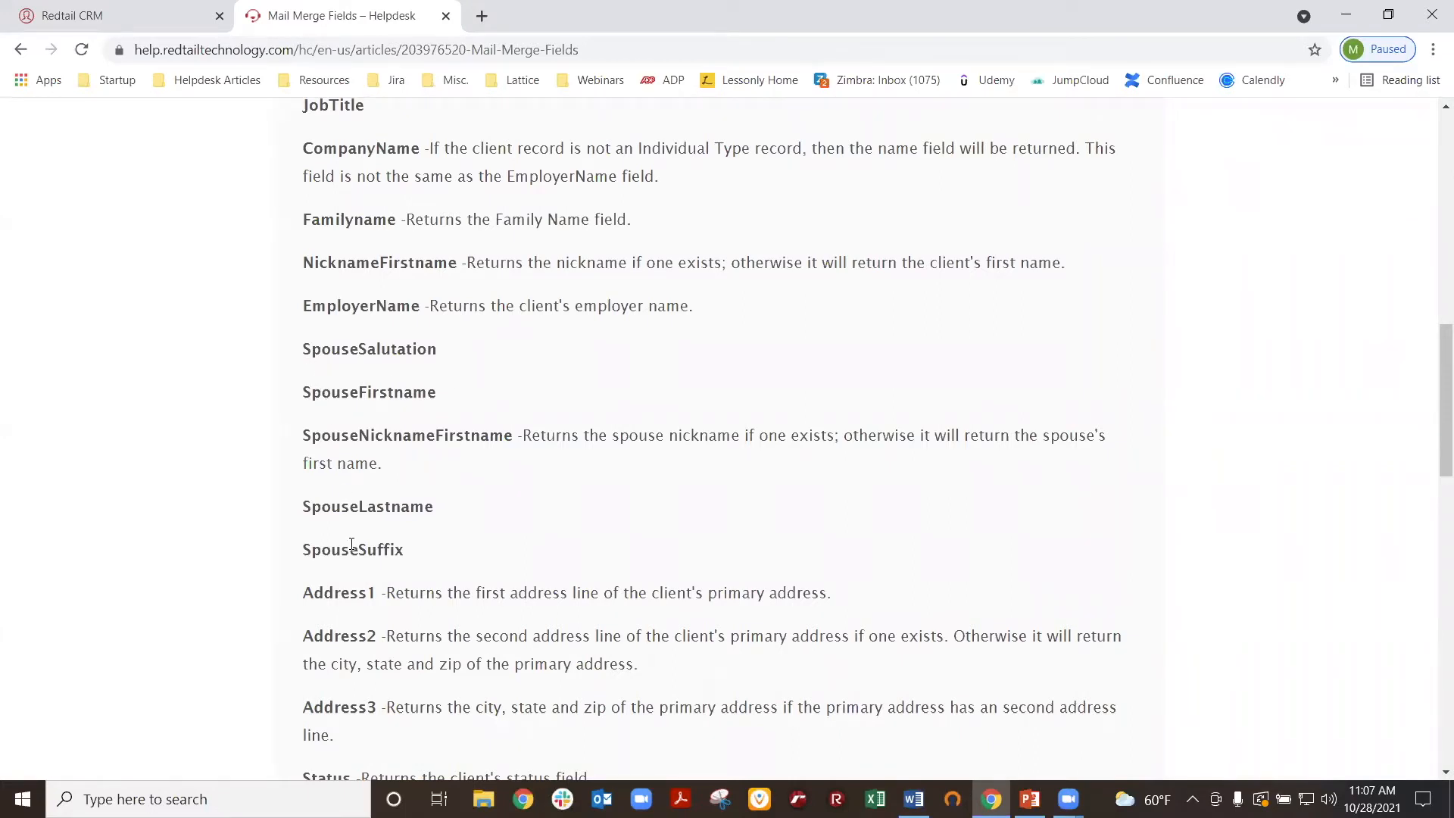
{"action": "scroll", "coordinate": [636, 543], "scroll_direction": "down", "scroll_amount": 3}
{"action": "scroll", "coordinate": [834, 512], "scroll_direction": "down", "scroll_amount": 4}
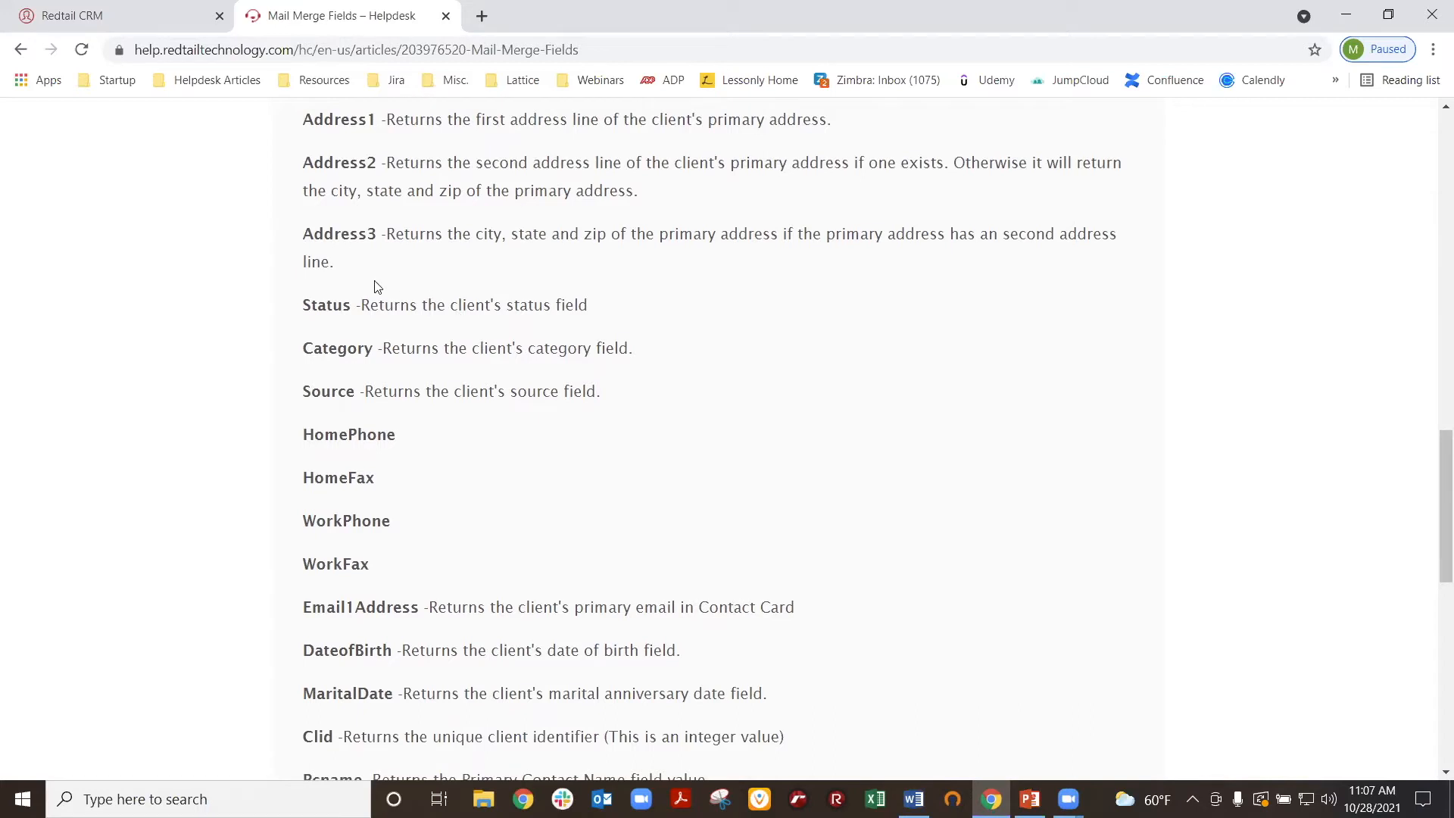
{"action": "left_click_drag", "start_coordinate": [300, 305], "coordinate": [659, 415]}
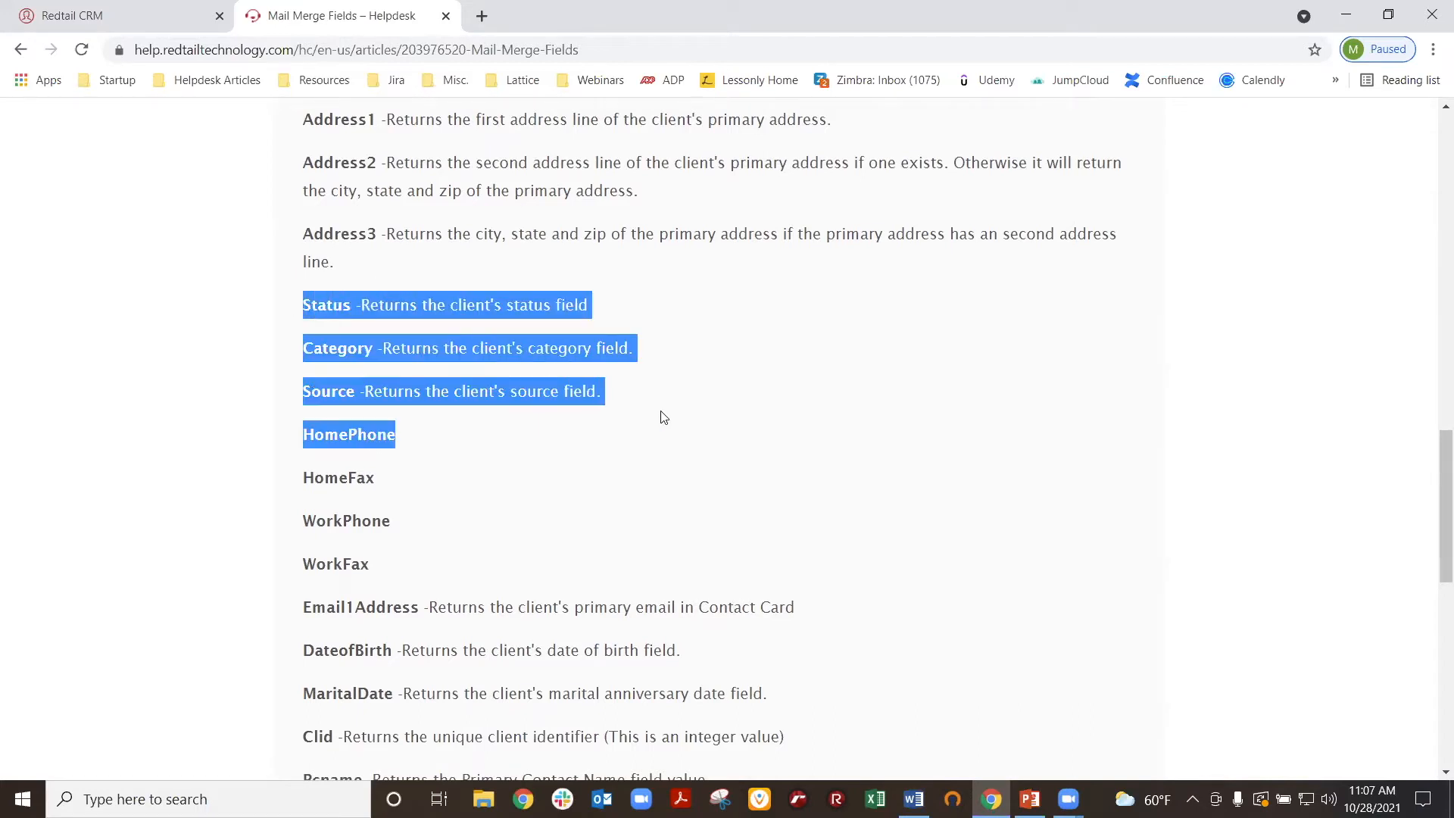
{"action": "left_click", "coordinate": [650, 400]}
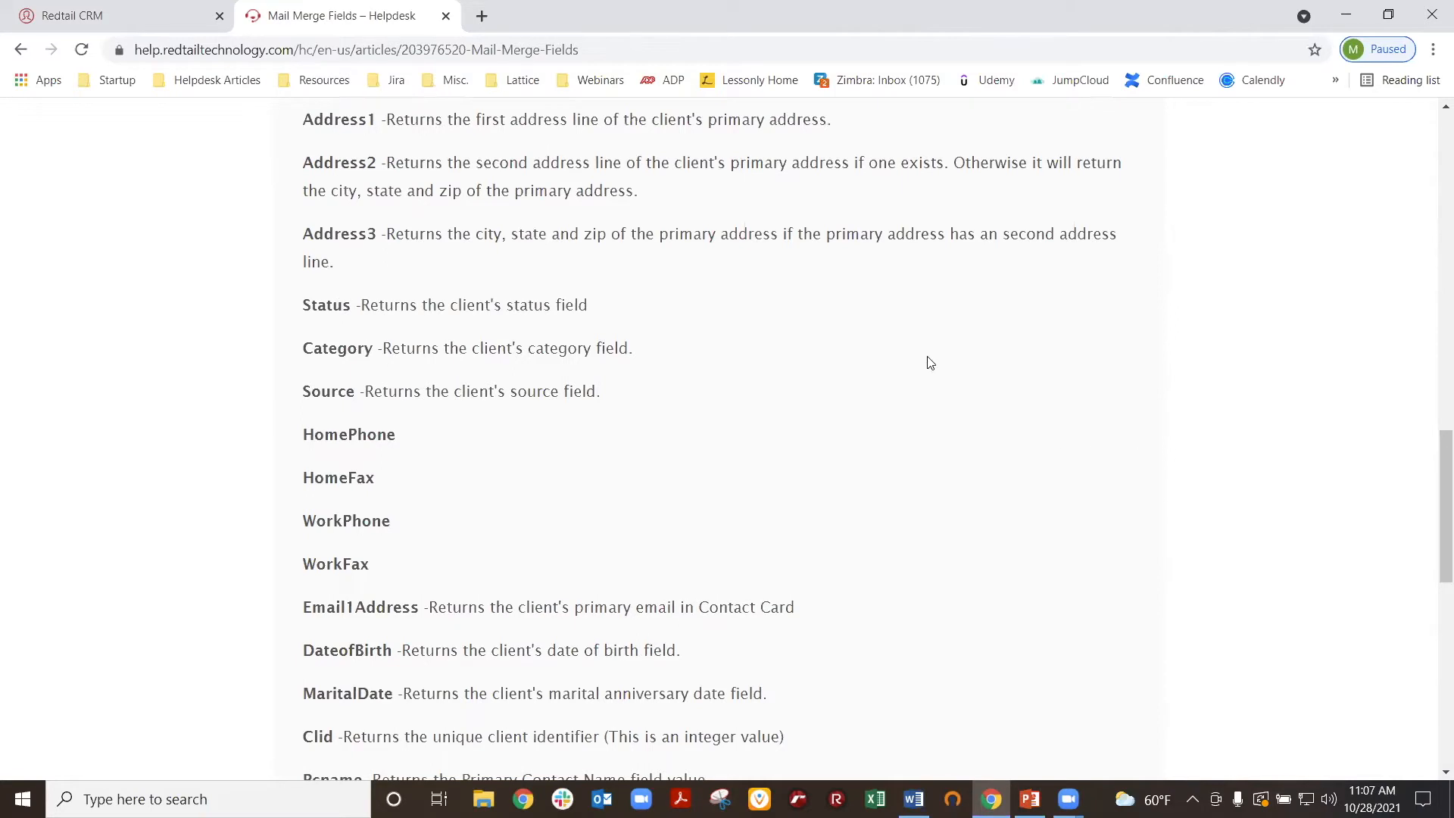
- Find the Address1, Address2 and Address3 entries in the list and highlight their descriptions
{"action": "scroll", "coordinate": [928, 361], "scroll_direction": "up", "scroll_amount": 2}
{"action": "scroll", "coordinate": [930, 361], "scroll_direction": "up", "scroll_amount": 8}
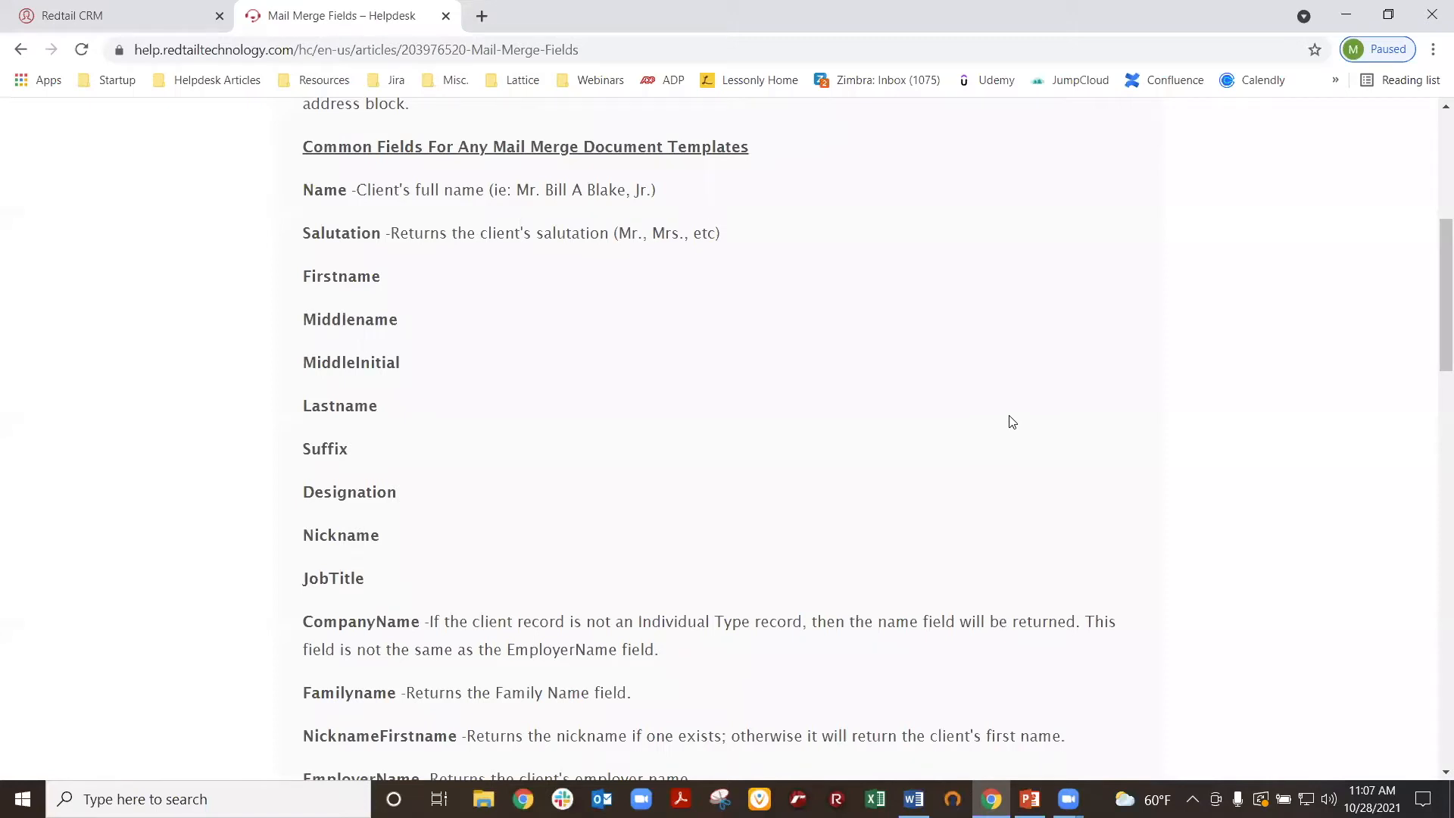
{"action": "scroll", "coordinate": [856, 452], "scroll_direction": "down", "scroll_amount": 9}
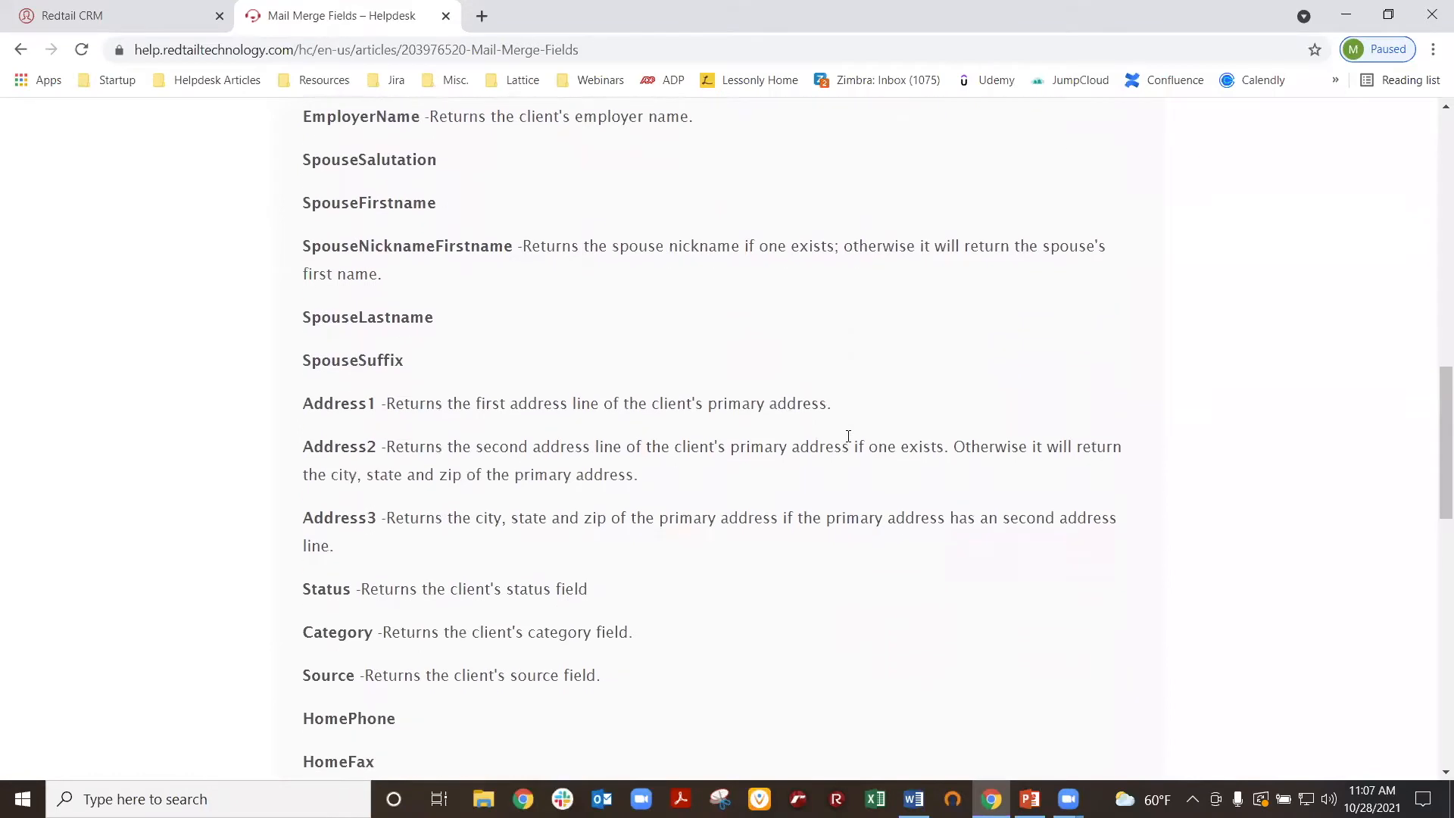
{"action": "left_click_drag", "start_coordinate": [278, 403], "coordinate": [714, 561]}
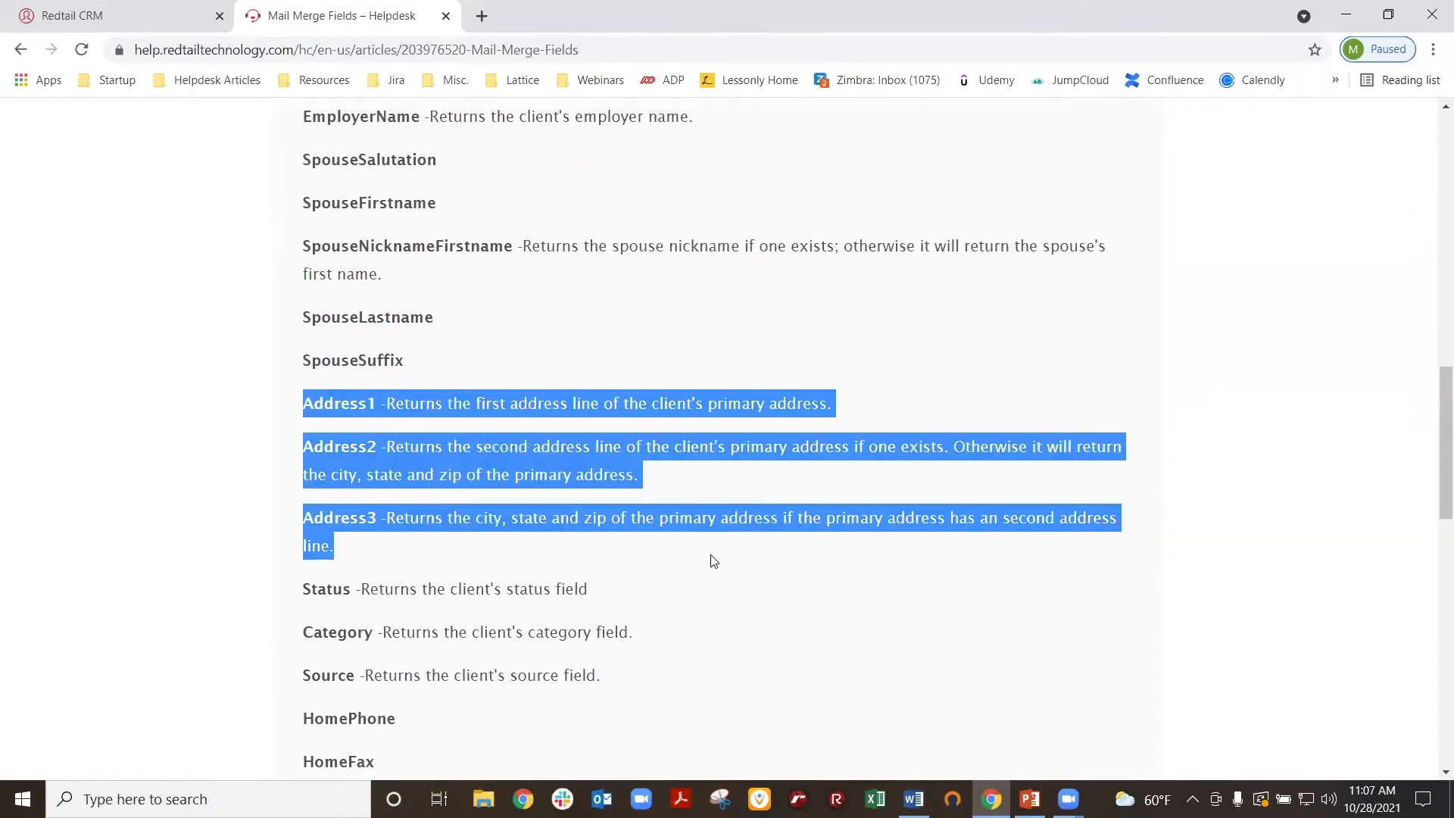
- Review the Address1, Address2 and Address3 entries in the merge field list, highlighting each field name in turn
{"action": "left_click", "coordinate": [401, 551]}
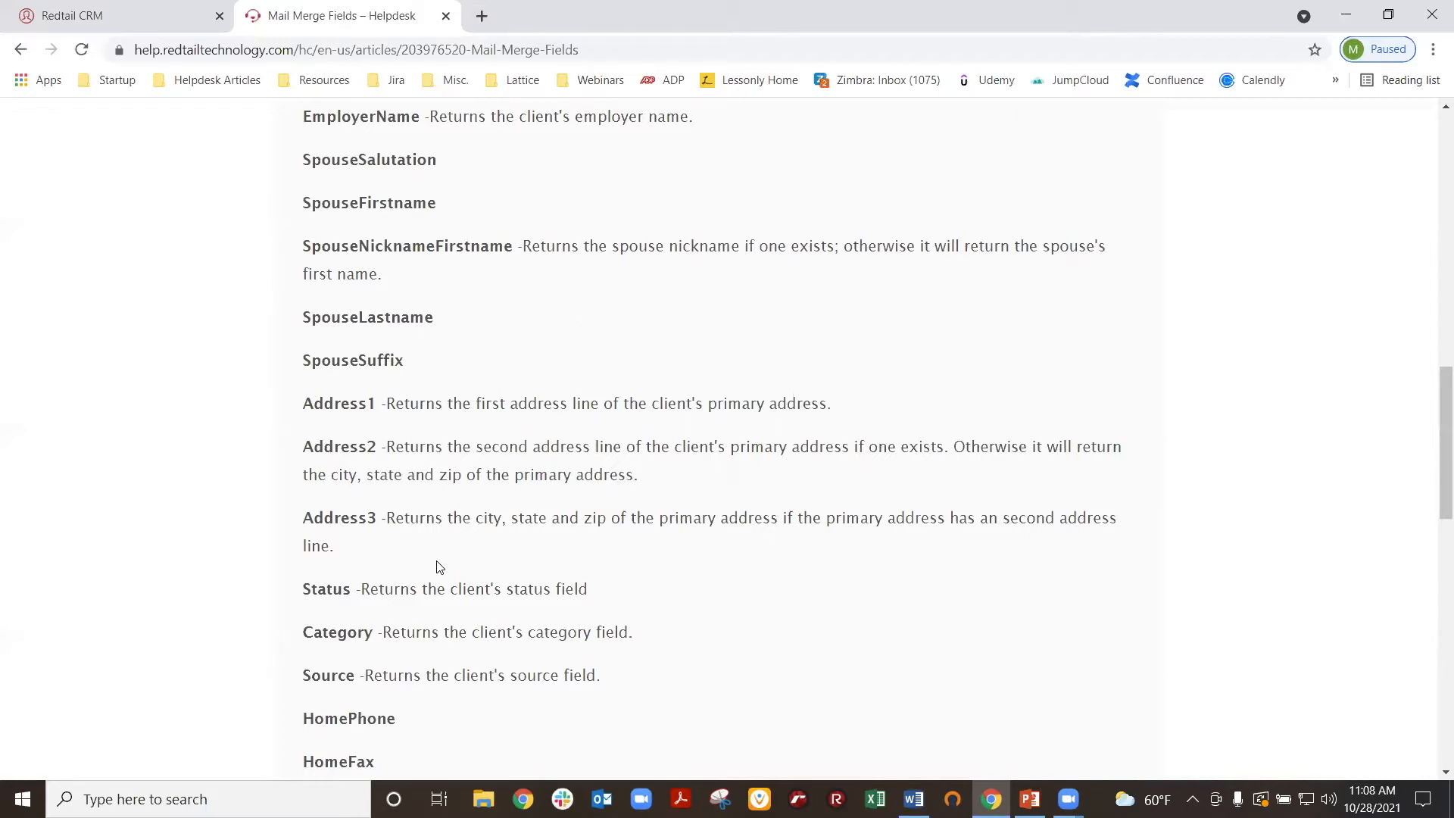
{"action": "left_click_drag", "start_coordinate": [302, 403], "coordinate": [895, 422]}
{"action": "left_click", "coordinate": [413, 403]}
{"action": "left_click", "coordinate": [865, 402]}
{"action": "left_click_drag", "start_coordinate": [307, 439], "coordinate": [378, 447]}
{"action": "left_click", "coordinate": [443, 450]}
{"action": "left_click_drag", "start_coordinate": [285, 519], "coordinate": [378, 519]}
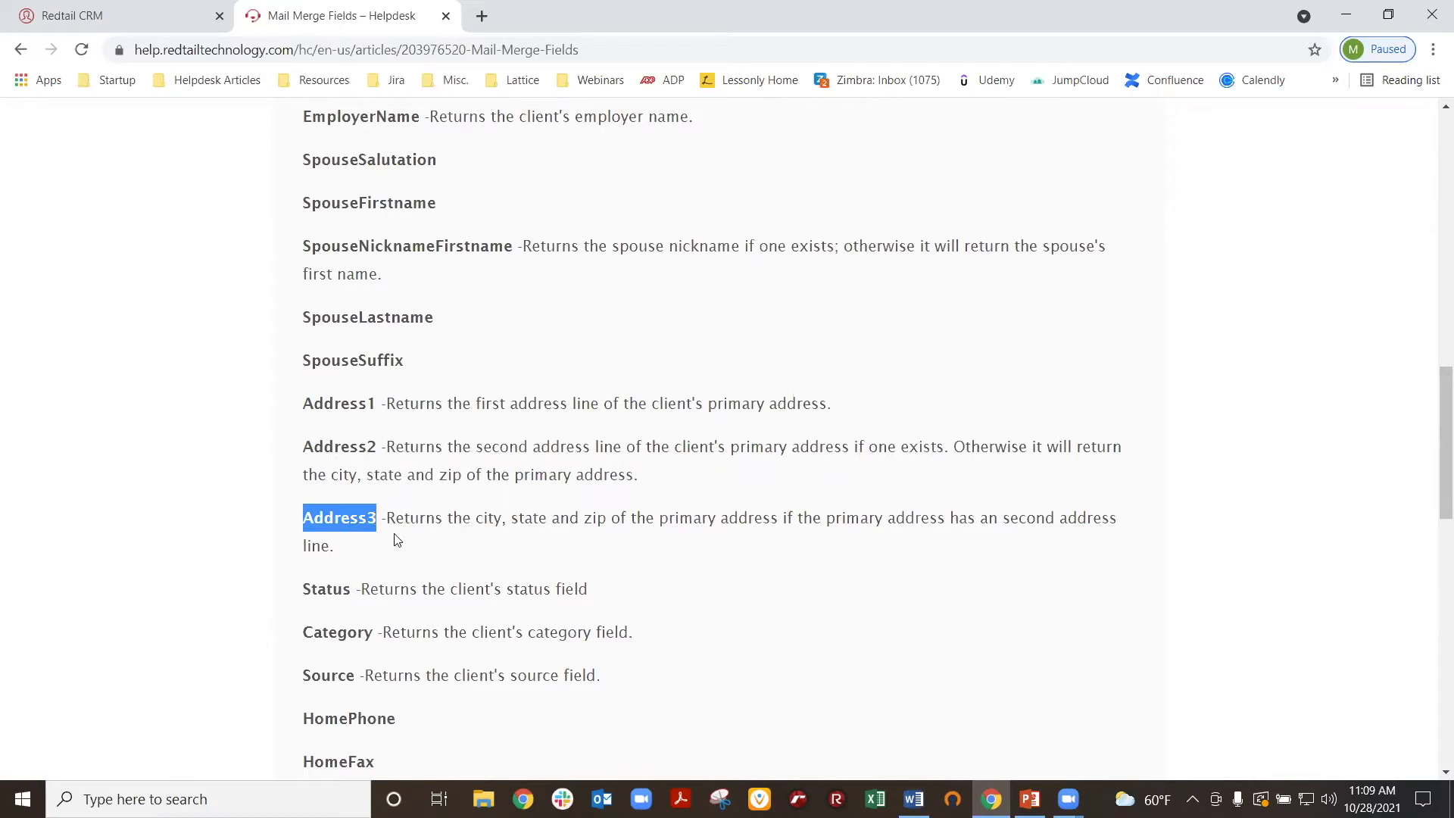
{"action": "left_click", "coordinate": [401, 540]}
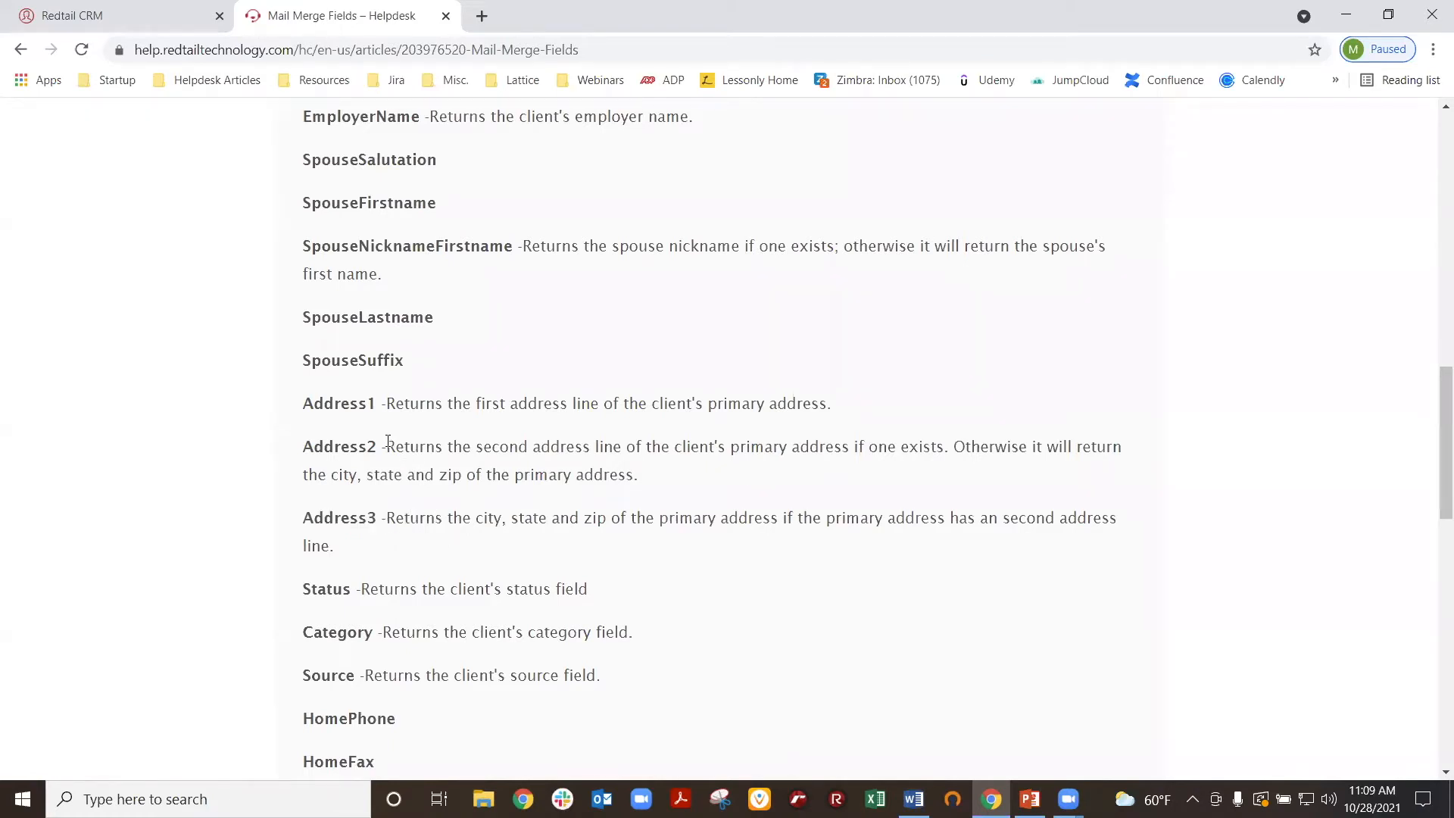
- Examine the descriptions of the Address2 and Address3 merge fields, highlighting the text that explains each
{"action": "left_click_drag", "start_coordinate": [381, 443], "coordinate": [659, 492]}
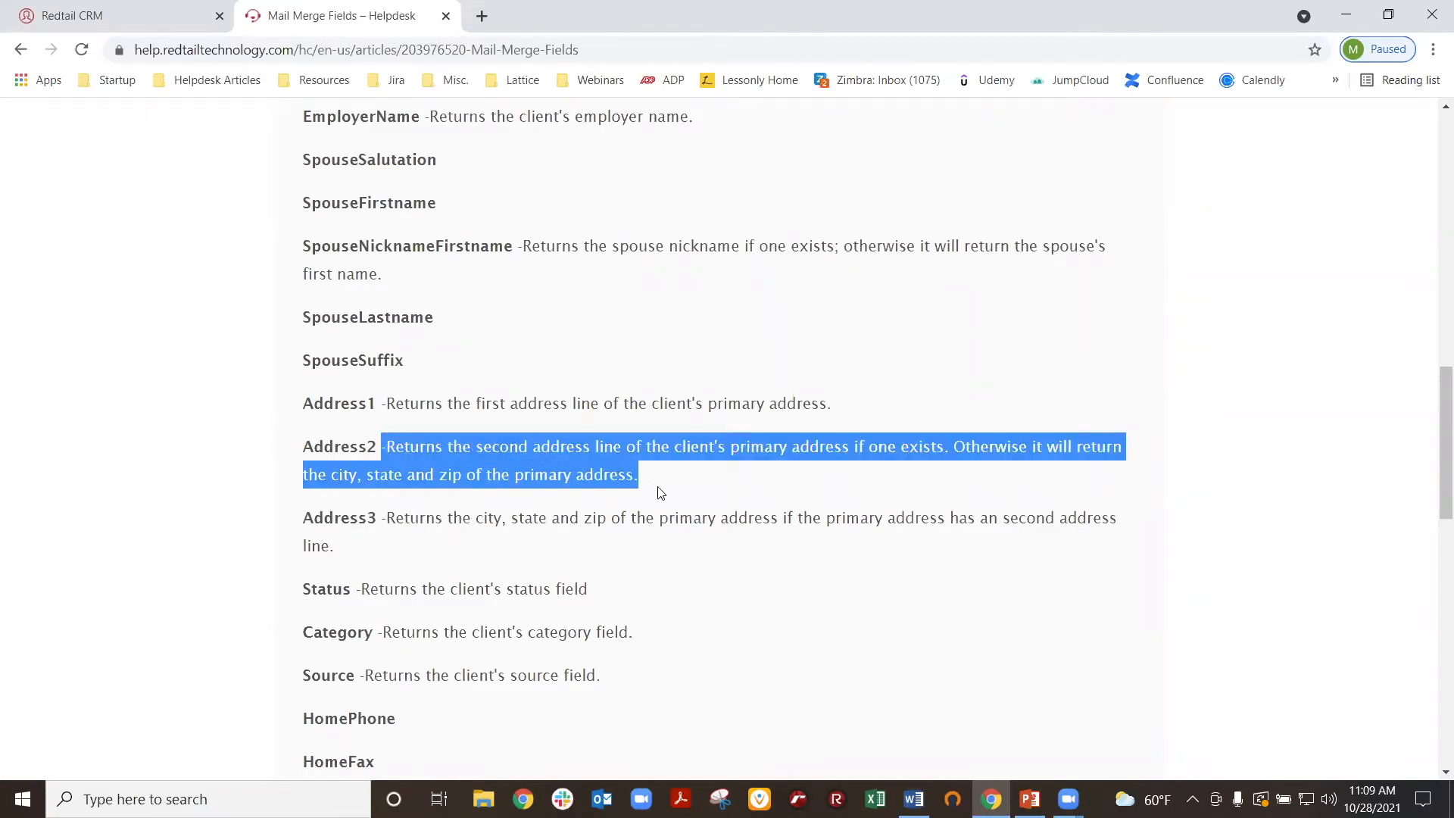
{"action": "left_click", "coordinate": [659, 492]}
{"action": "left_click_drag", "start_coordinate": [357, 519], "coordinate": [445, 550]}
{"action": "left_click", "coordinate": [445, 550]}
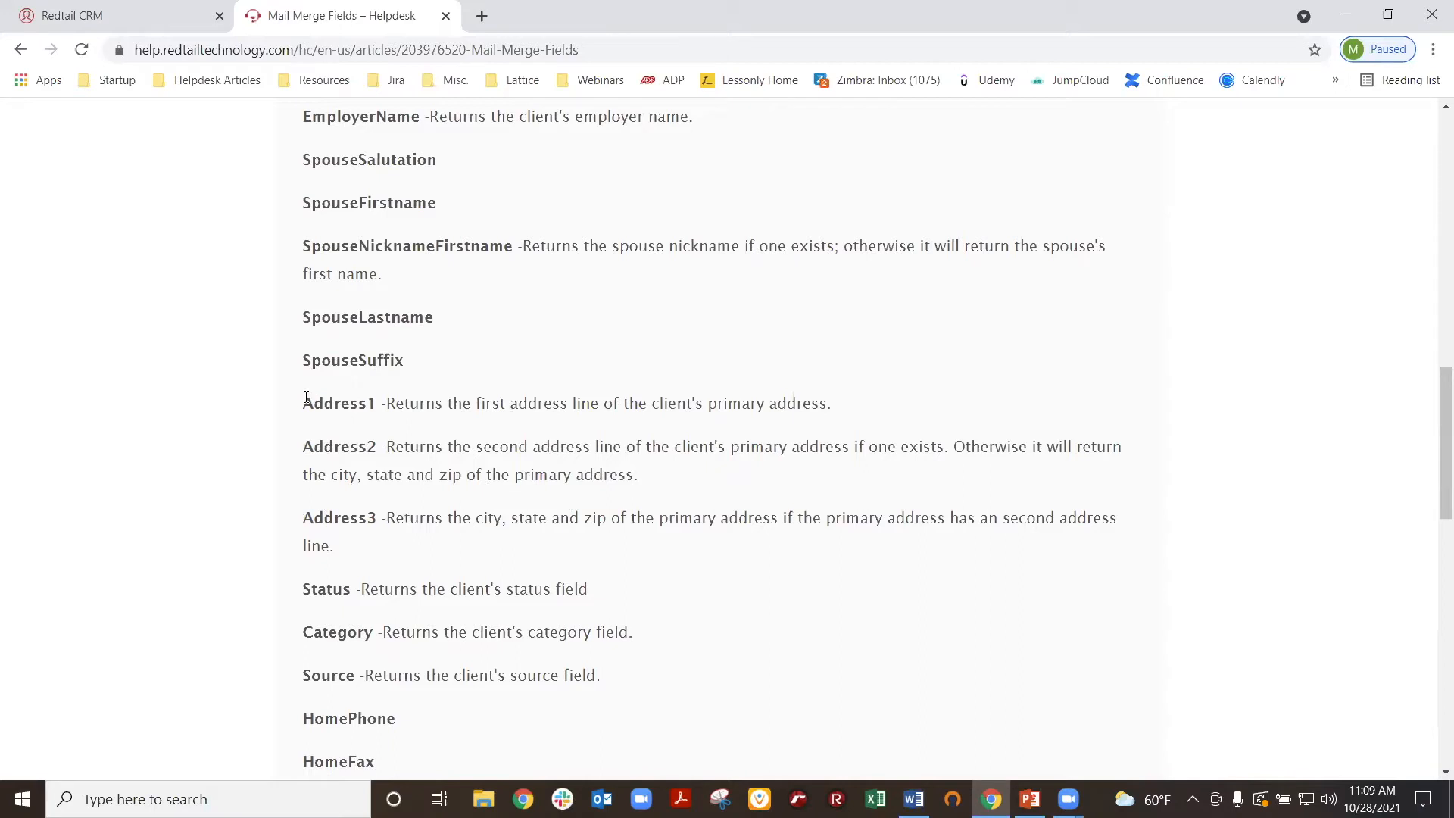
- Copy the field name Address1 from the merge fields article
{"action": "left_click_drag", "start_coordinate": [302, 407], "coordinate": [373, 406]}
{"action": "right_click", "coordinate": [343, 403]}
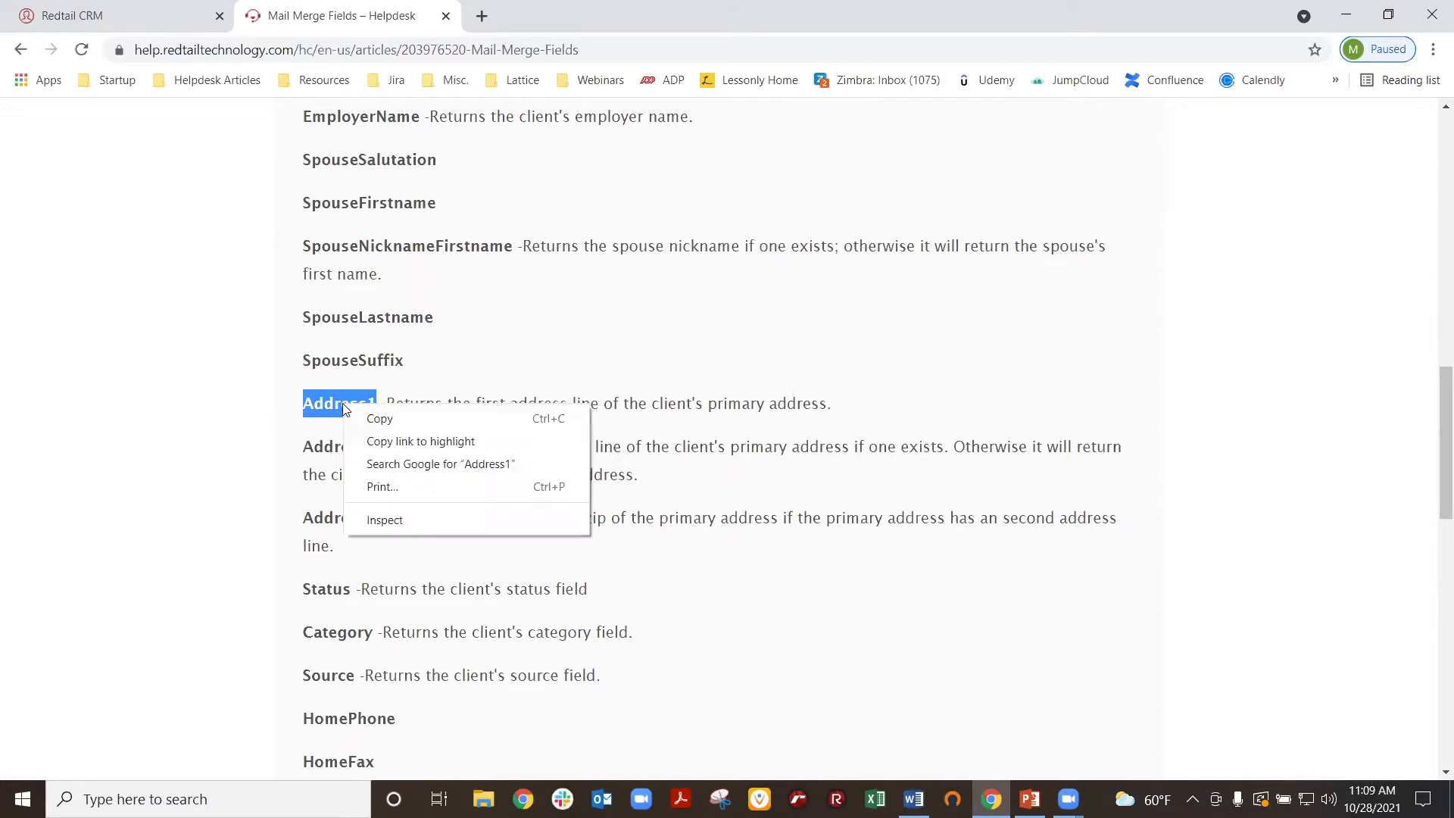
{"action": "left_click", "coordinate": [382, 416]}
{"action": "left_click", "coordinate": [426, 422]}
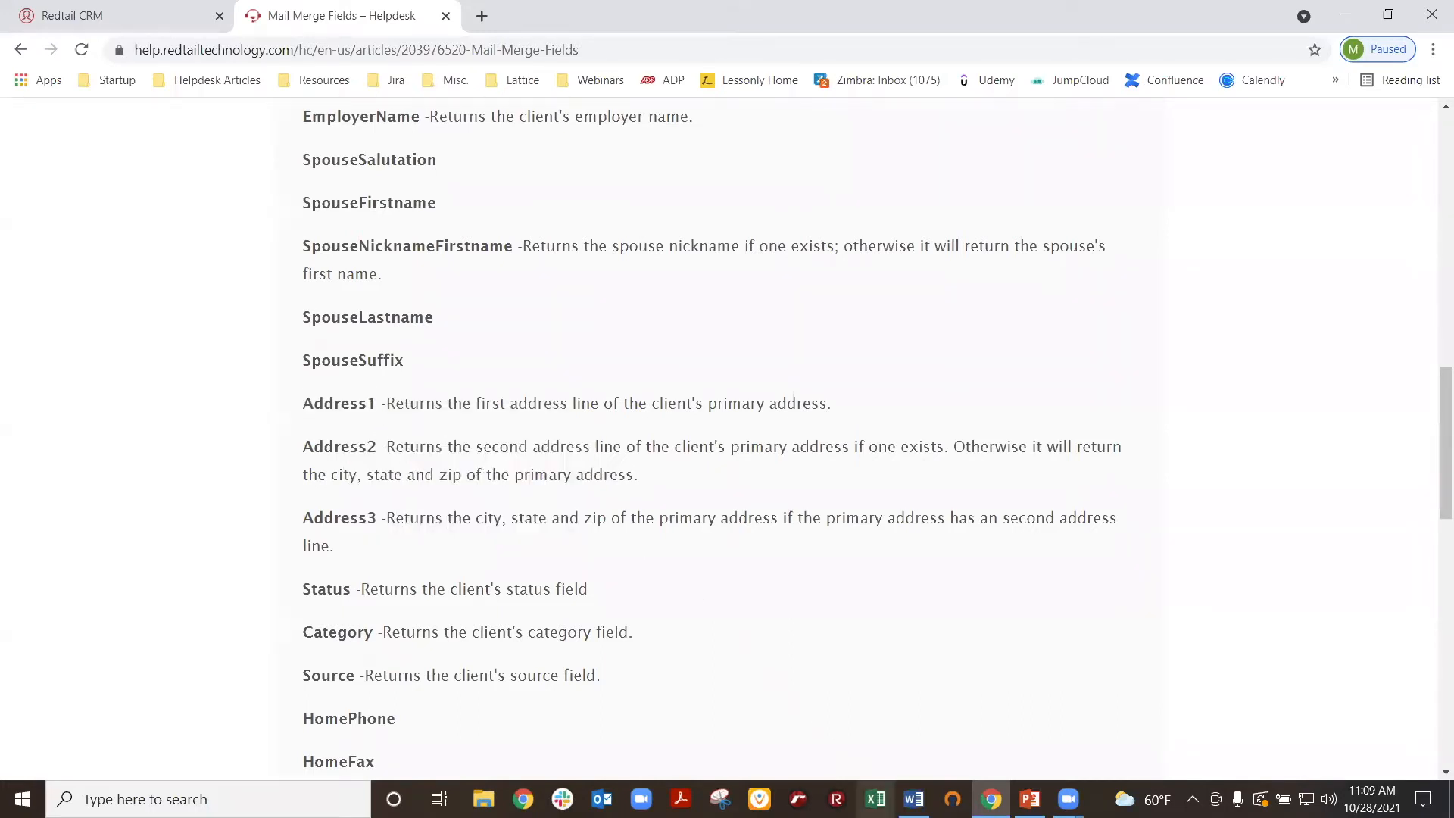
- Switch to Word and insert a MergeField using the copied name Address1 as its field name
{"action": "left_click", "coordinate": [913, 799]}
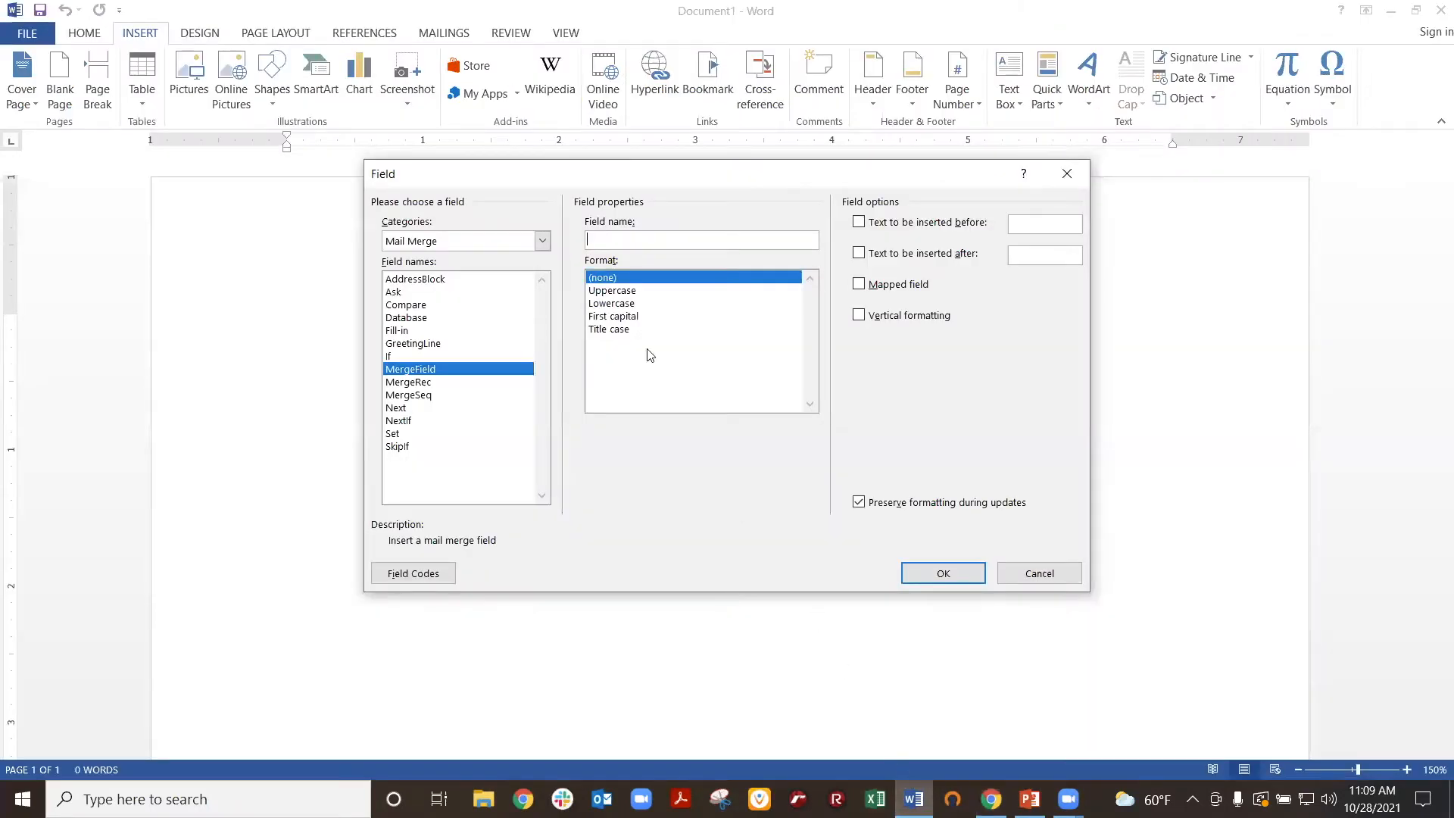
{"action": "left_click", "coordinate": [632, 239]}
{"action": "right_click", "coordinate": [637, 244]}
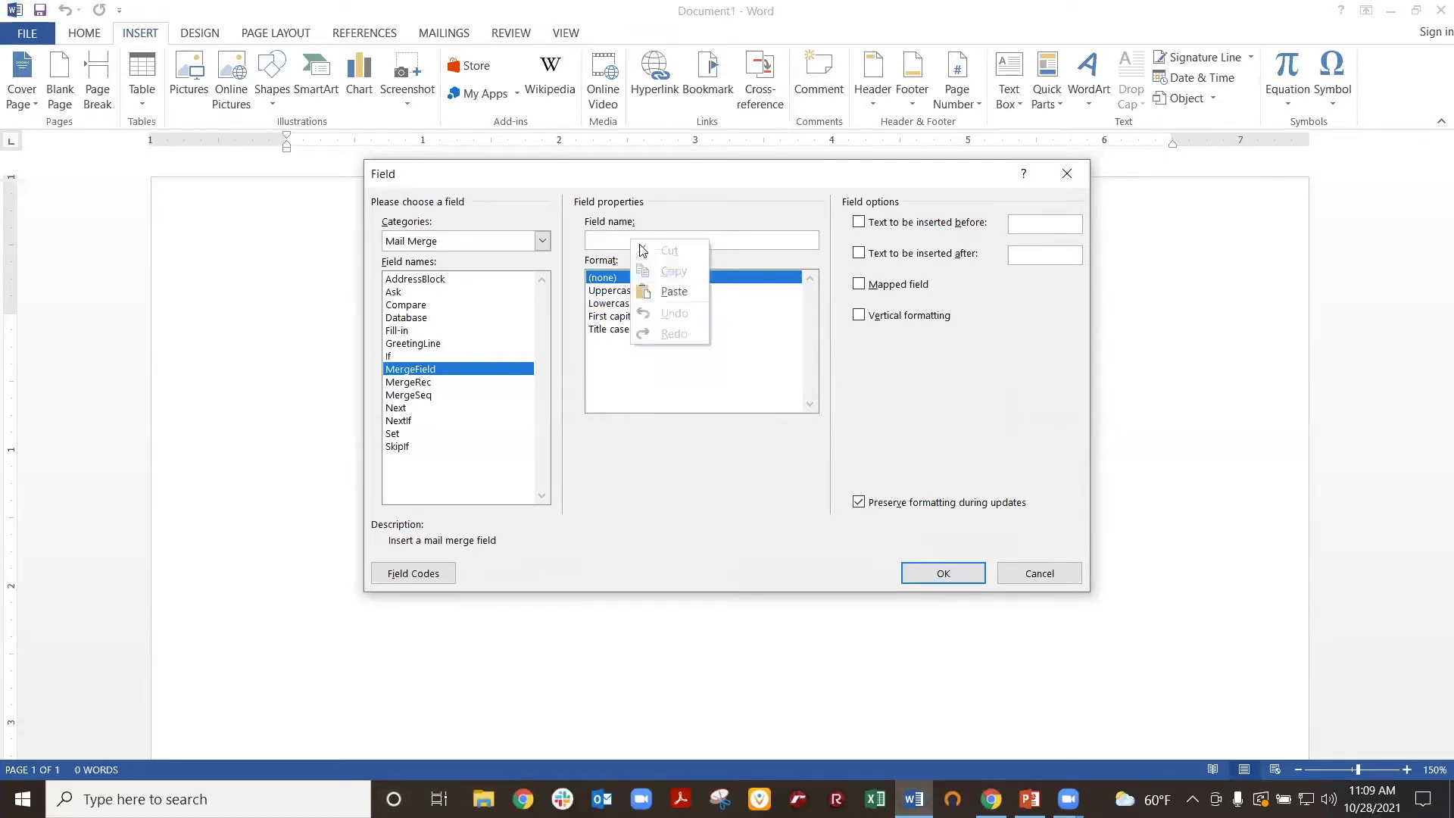
{"action": "left_click", "coordinate": [680, 293]}
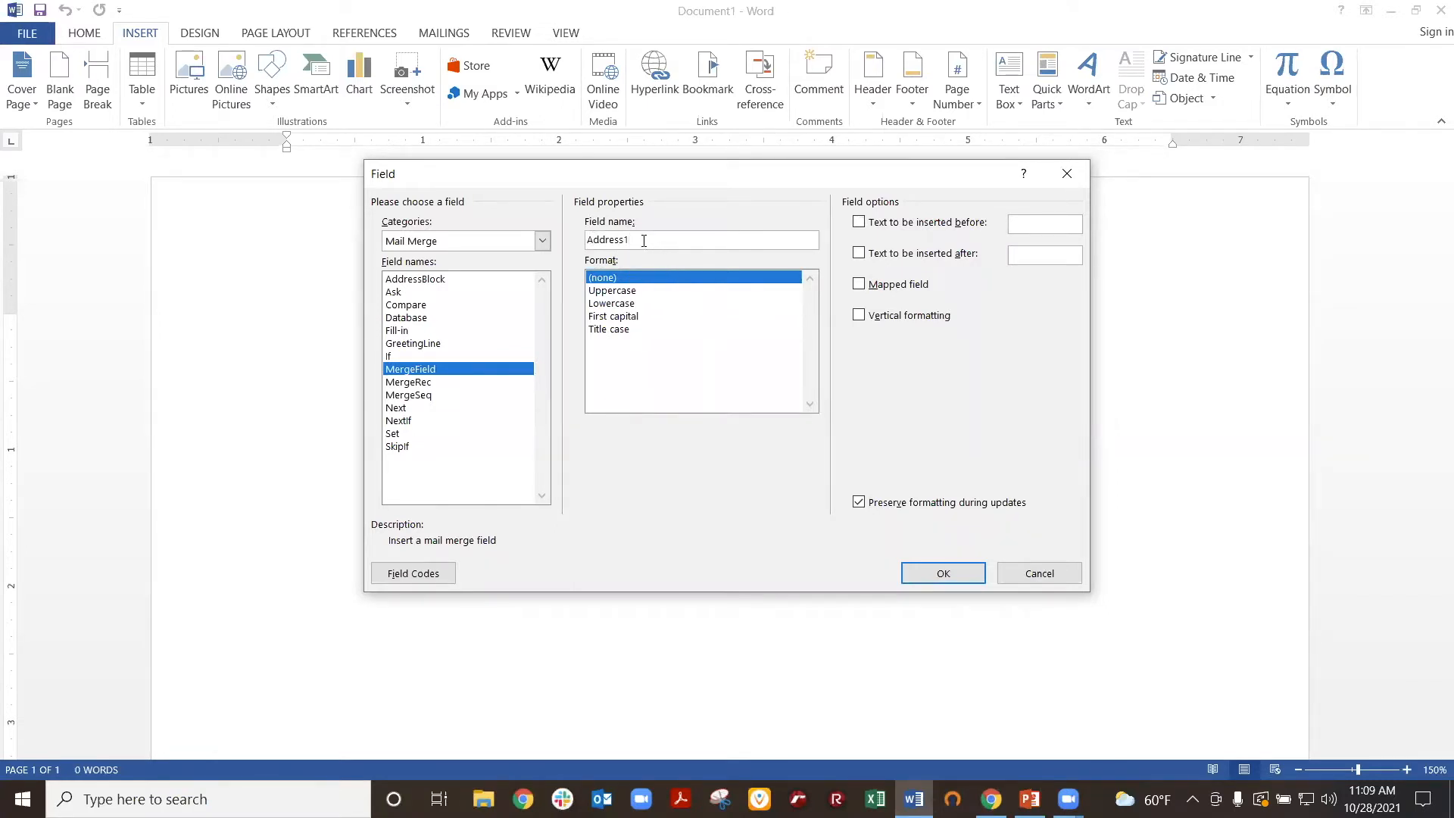
{"action": "left_click", "coordinate": [943, 573]}
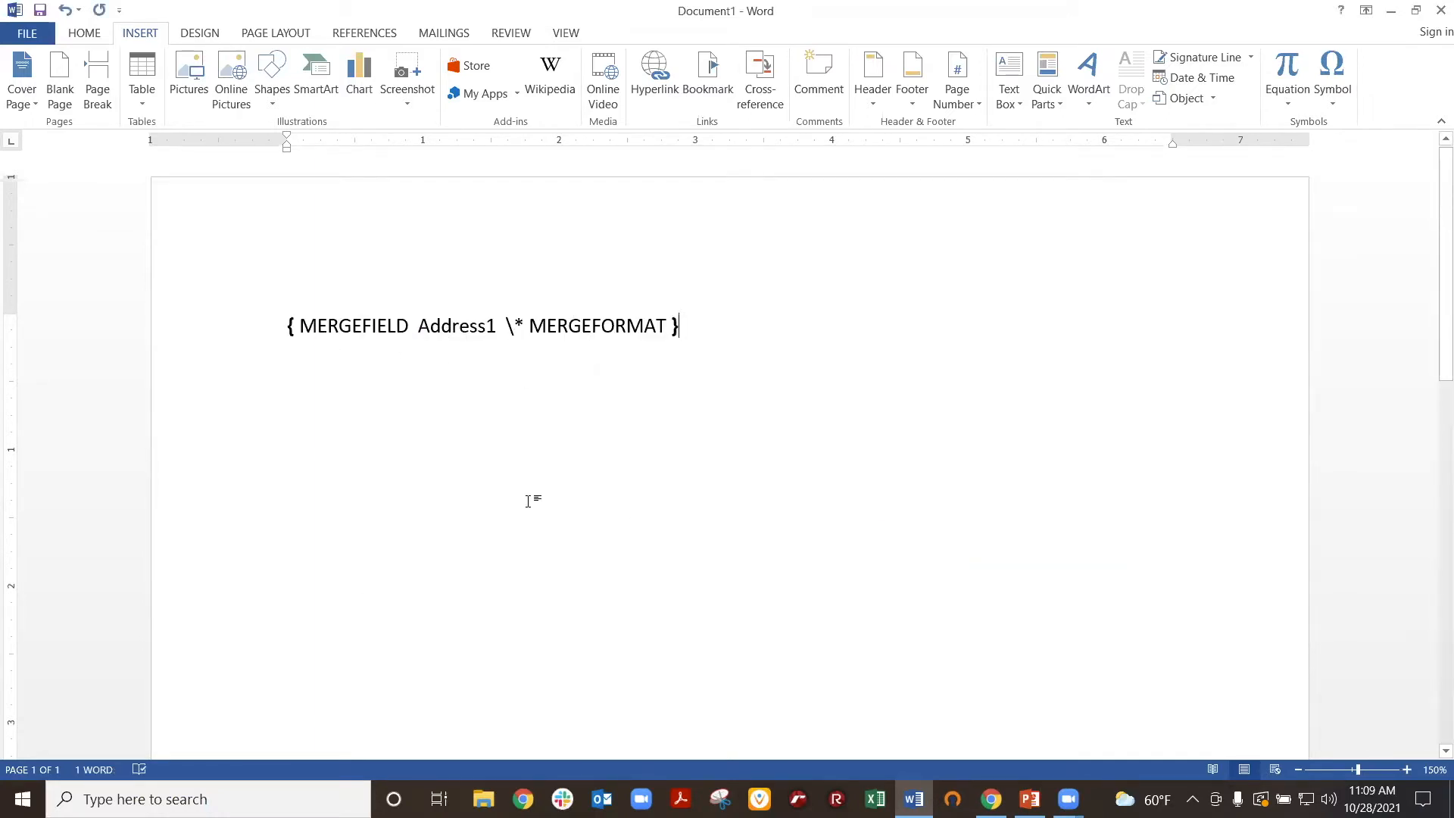
- Examine the Address1 merge field code in the document, moving through it and highlighting the whole code
{"action": "left_click", "coordinate": [387, 327]}
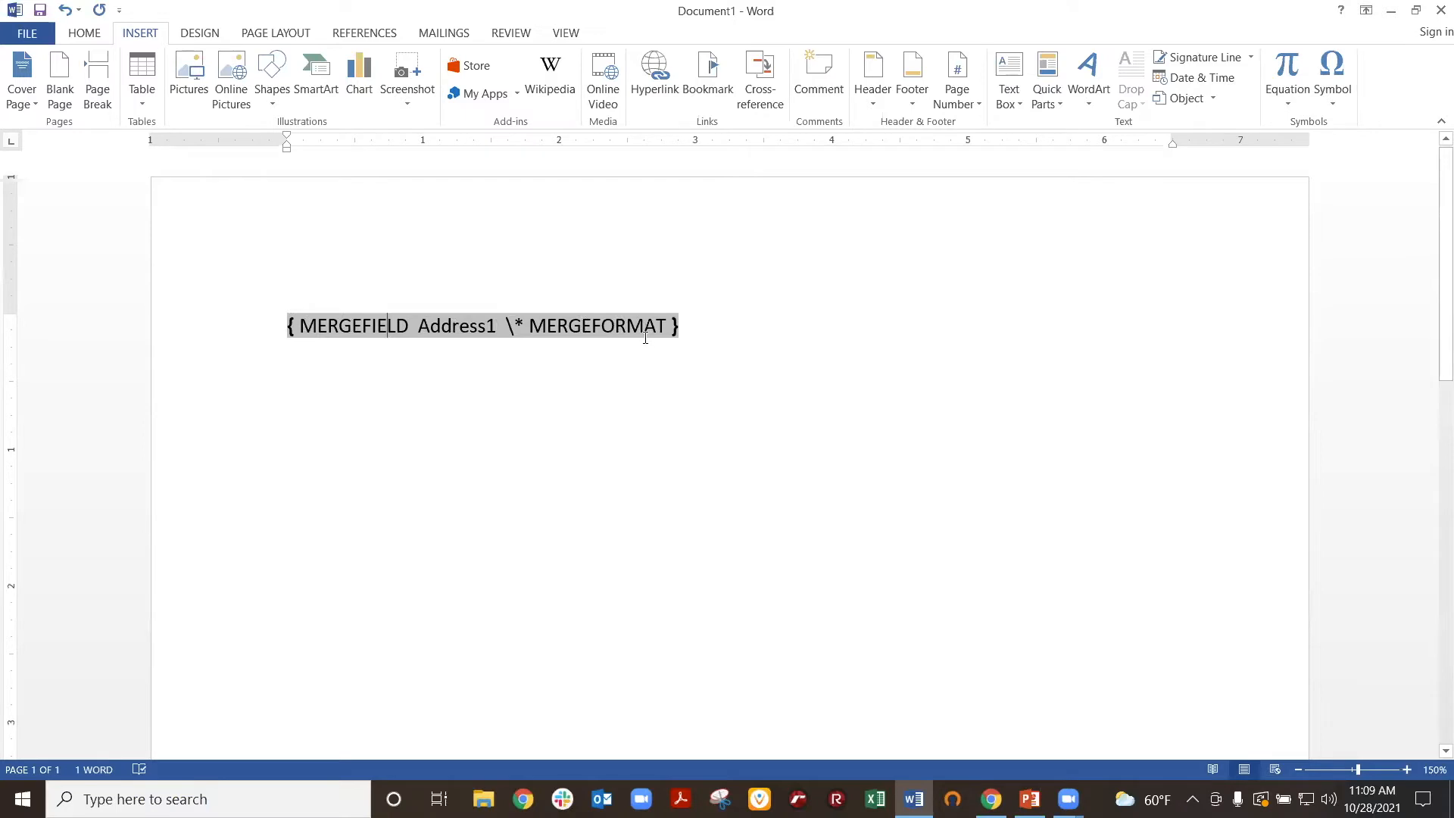
{"action": "left_click", "coordinate": [574, 327]}
{"action": "key", "text": "Right"}
{"action": "key", "text": "Right"}
{"action": "key", "text": "Right"}
{"action": "key", "text": "Right"}
{"action": "key", "text": "Right"}
{"action": "key", "text": "Right"}
{"action": "key", "text": "Right"}
{"action": "key", "text": "Right"}
{"action": "left_click", "coordinate": [695, 333]}
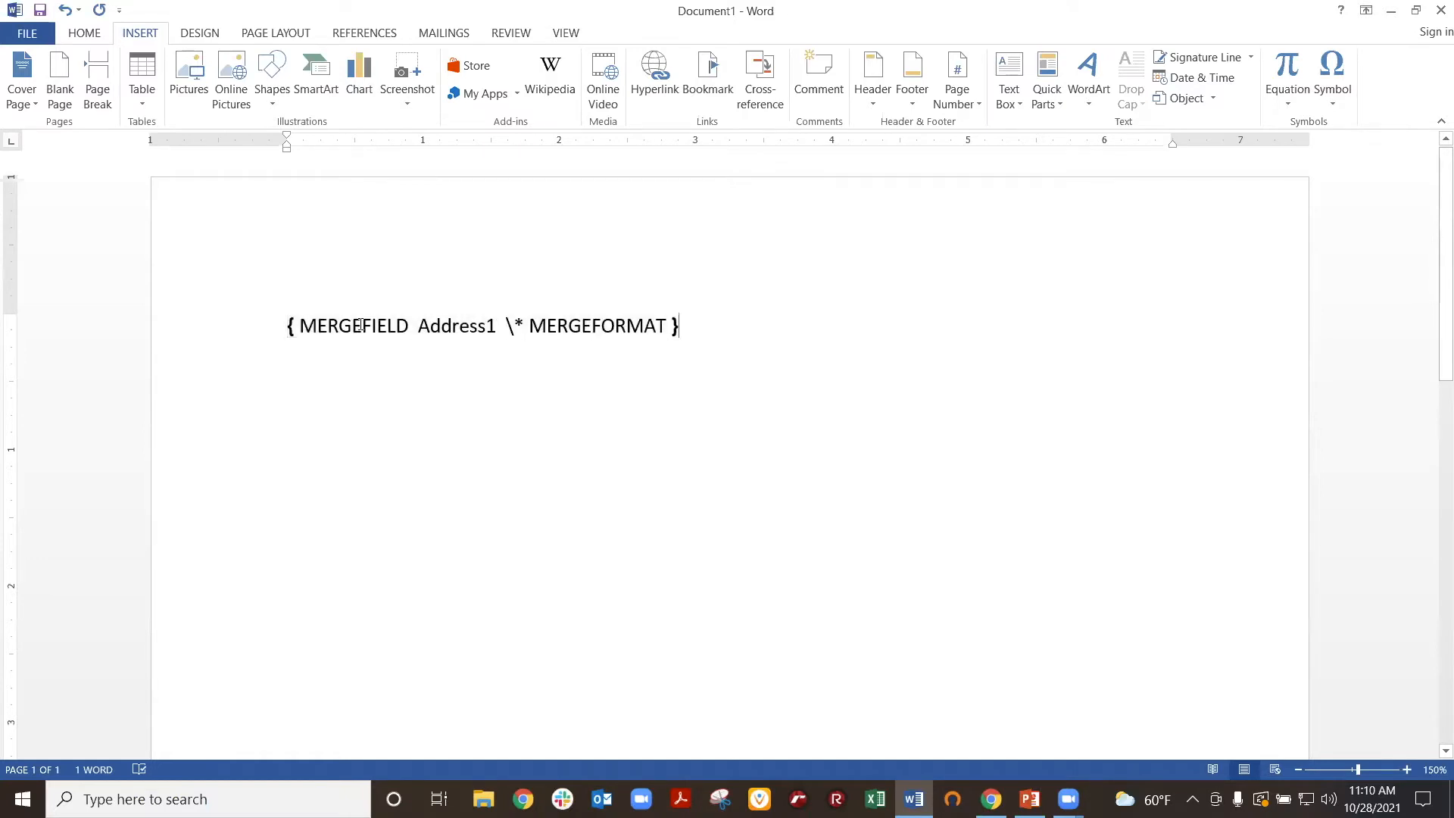
{"action": "left_click_drag", "start_coordinate": [294, 327], "coordinate": [819, 350]}
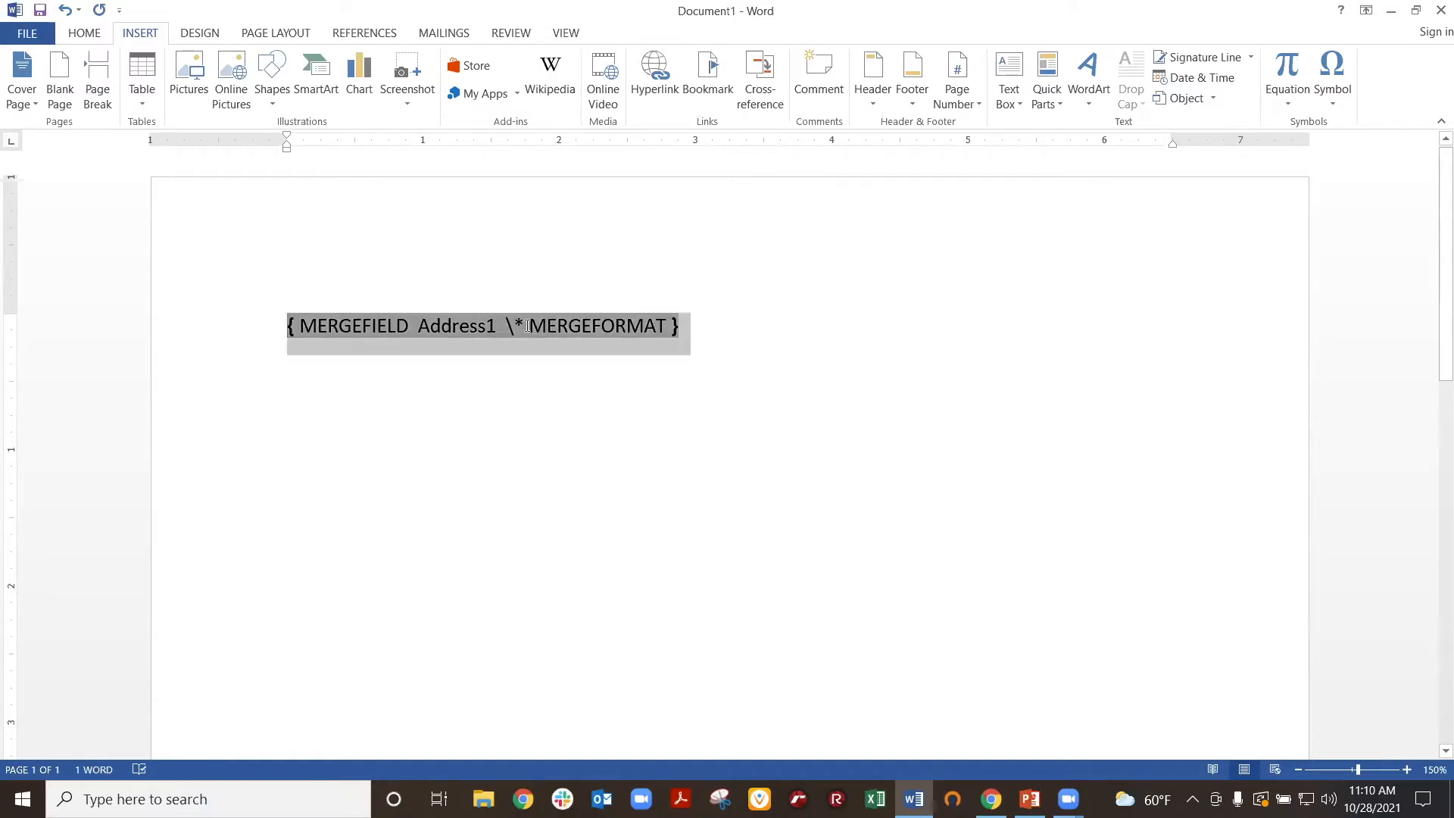
{"action": "left_click", "coordinate": [819, 350]}
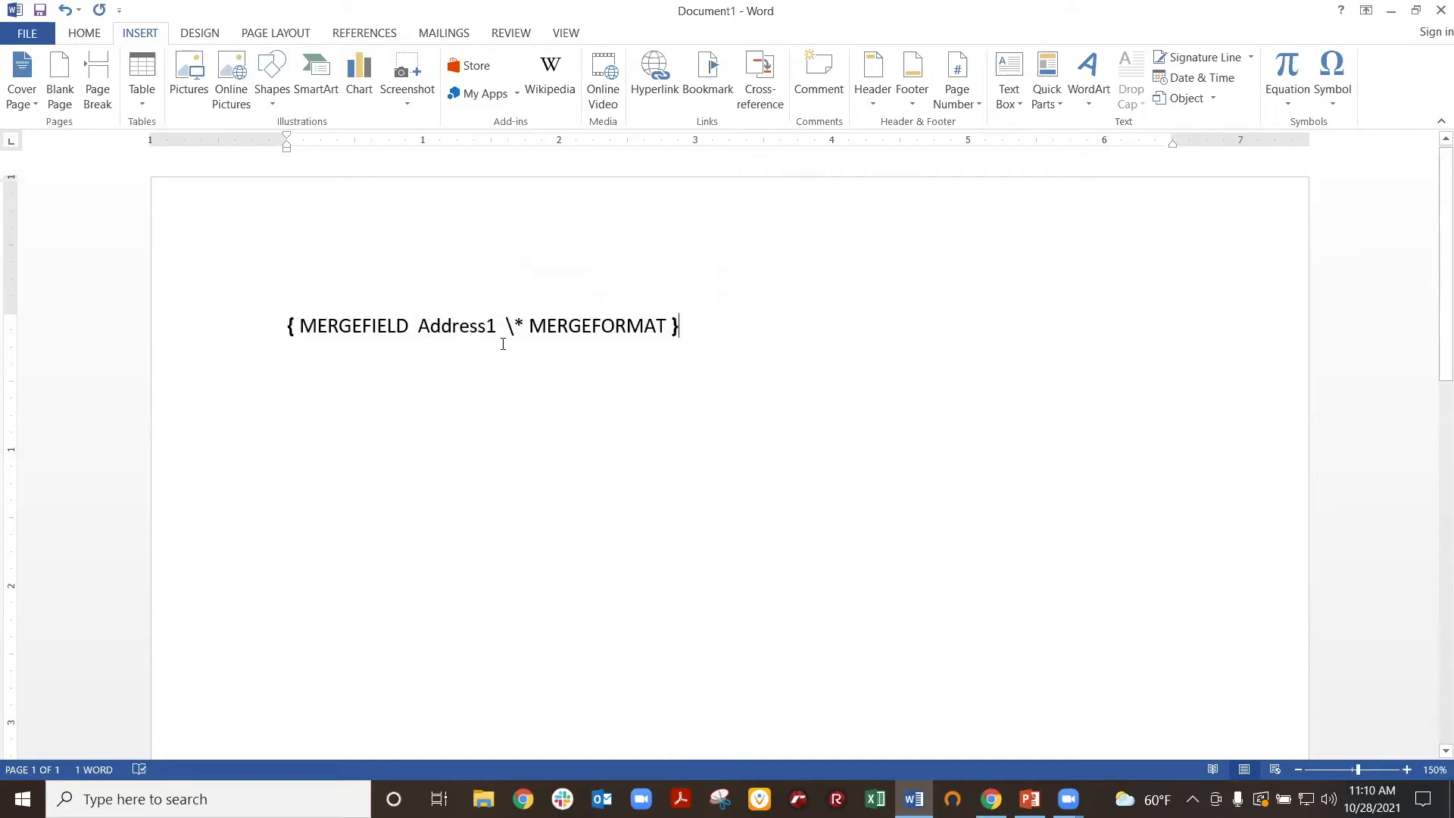
- Toggle the Address1 field from its field code to the «Address1» placeholder
{"action": "right_click", "coordinate": [554, 325]}
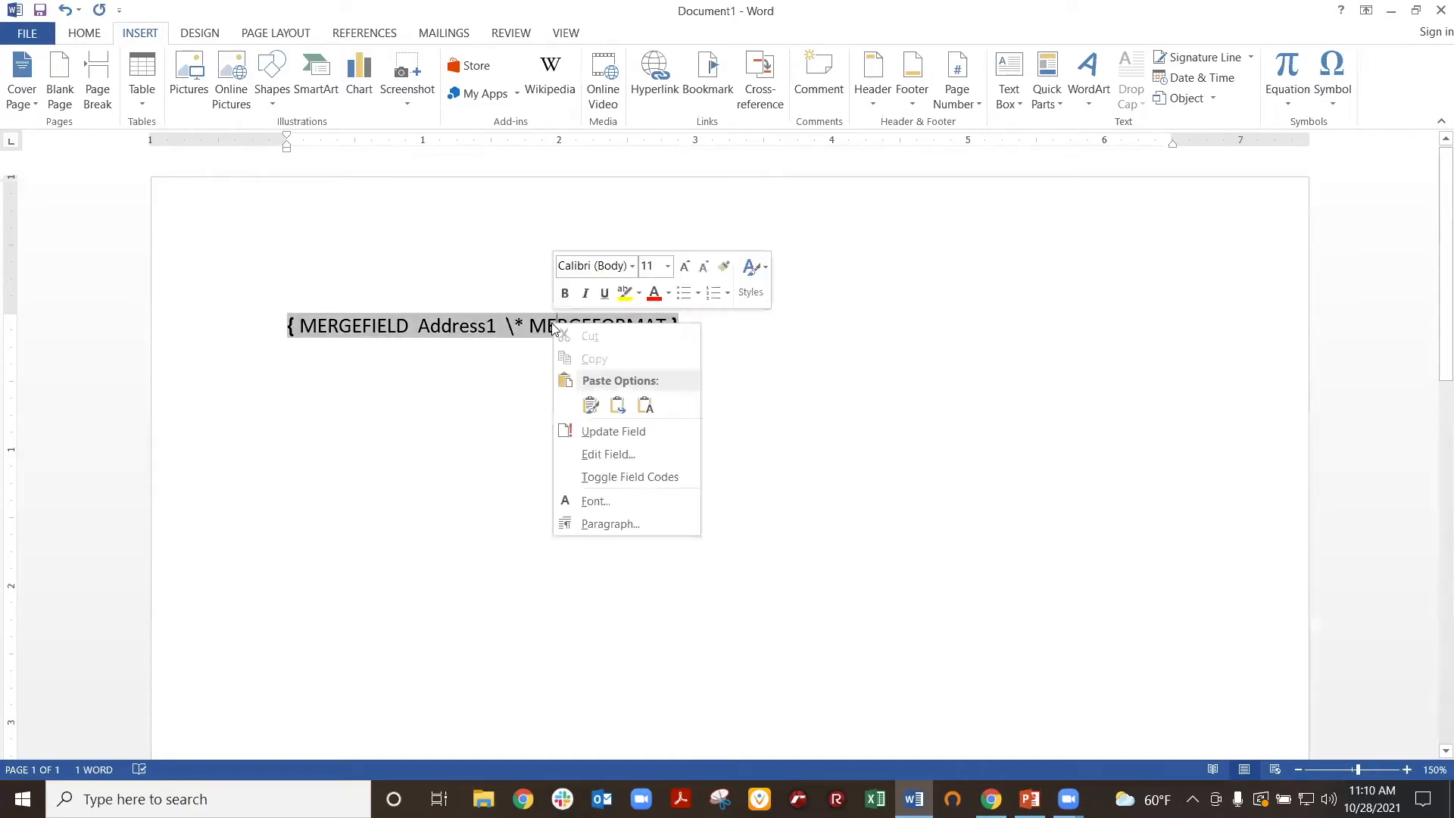
{"action": "left_click", "coordinate": [602, 477]}
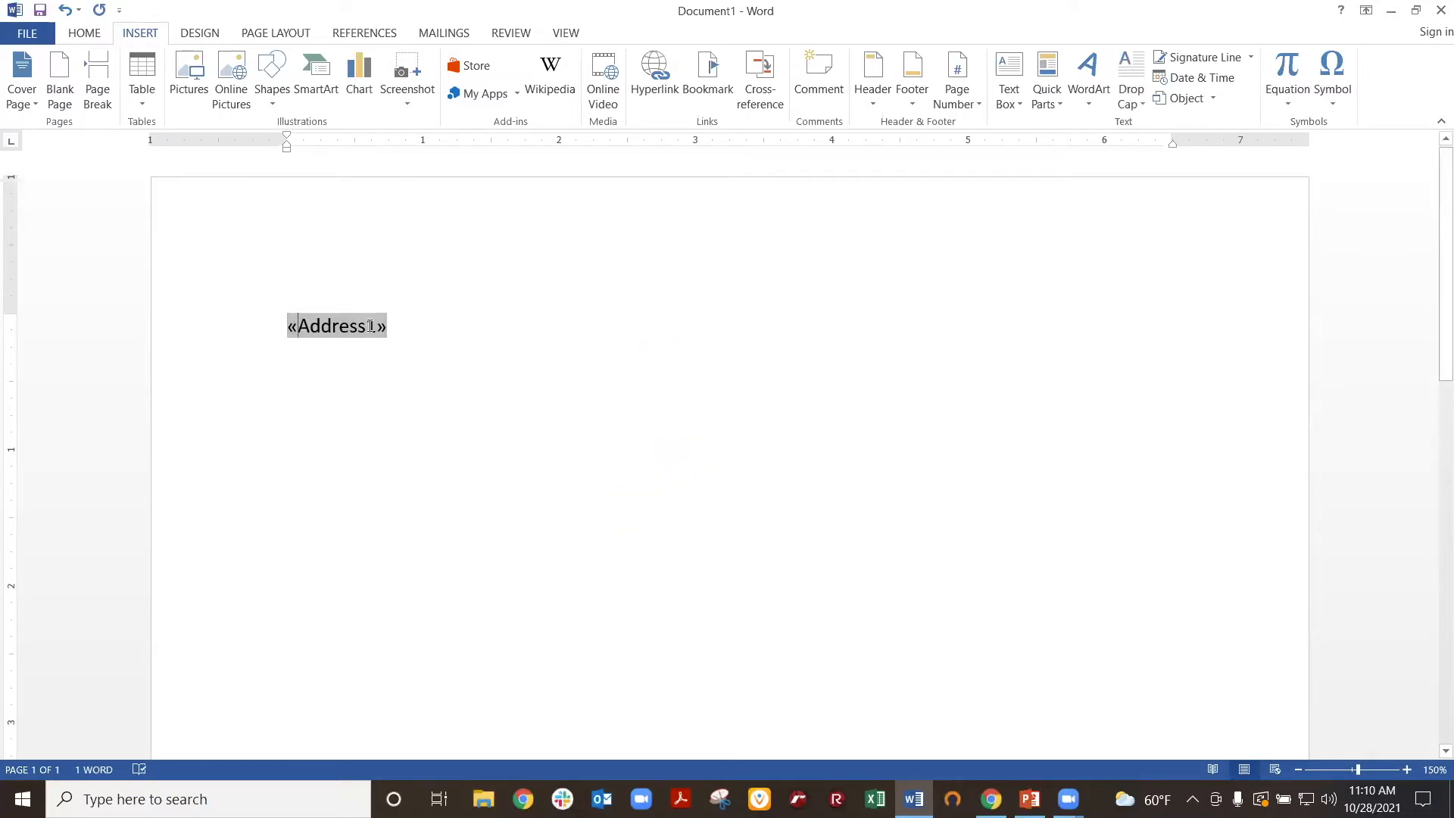
{"action": "left_click", "coordinate": [433, 362]}
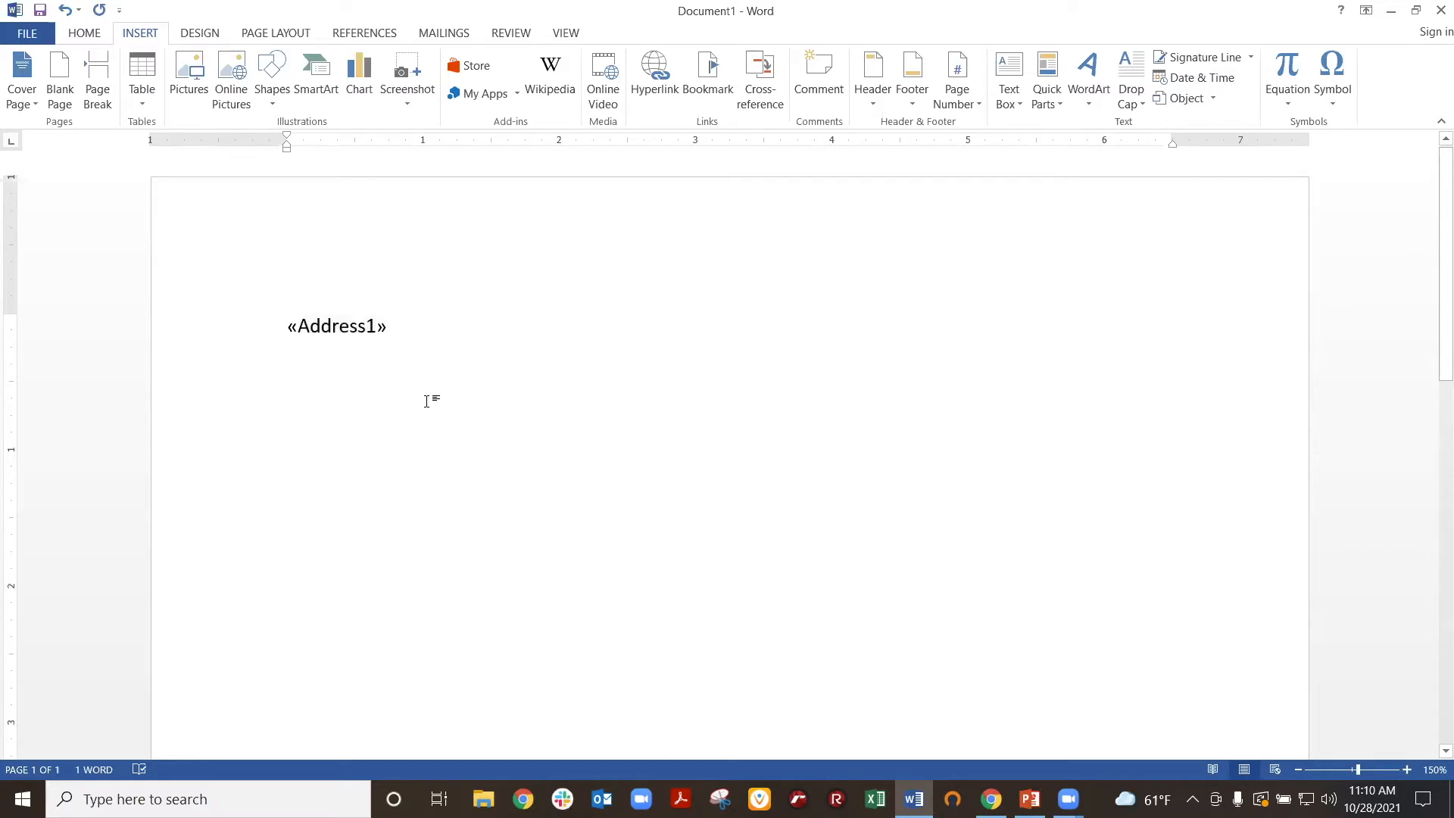
- Switch the Address1 placeholder to its full field code and back to the placeholder
{"action": "right_click", "coordinate": [359, 328]}
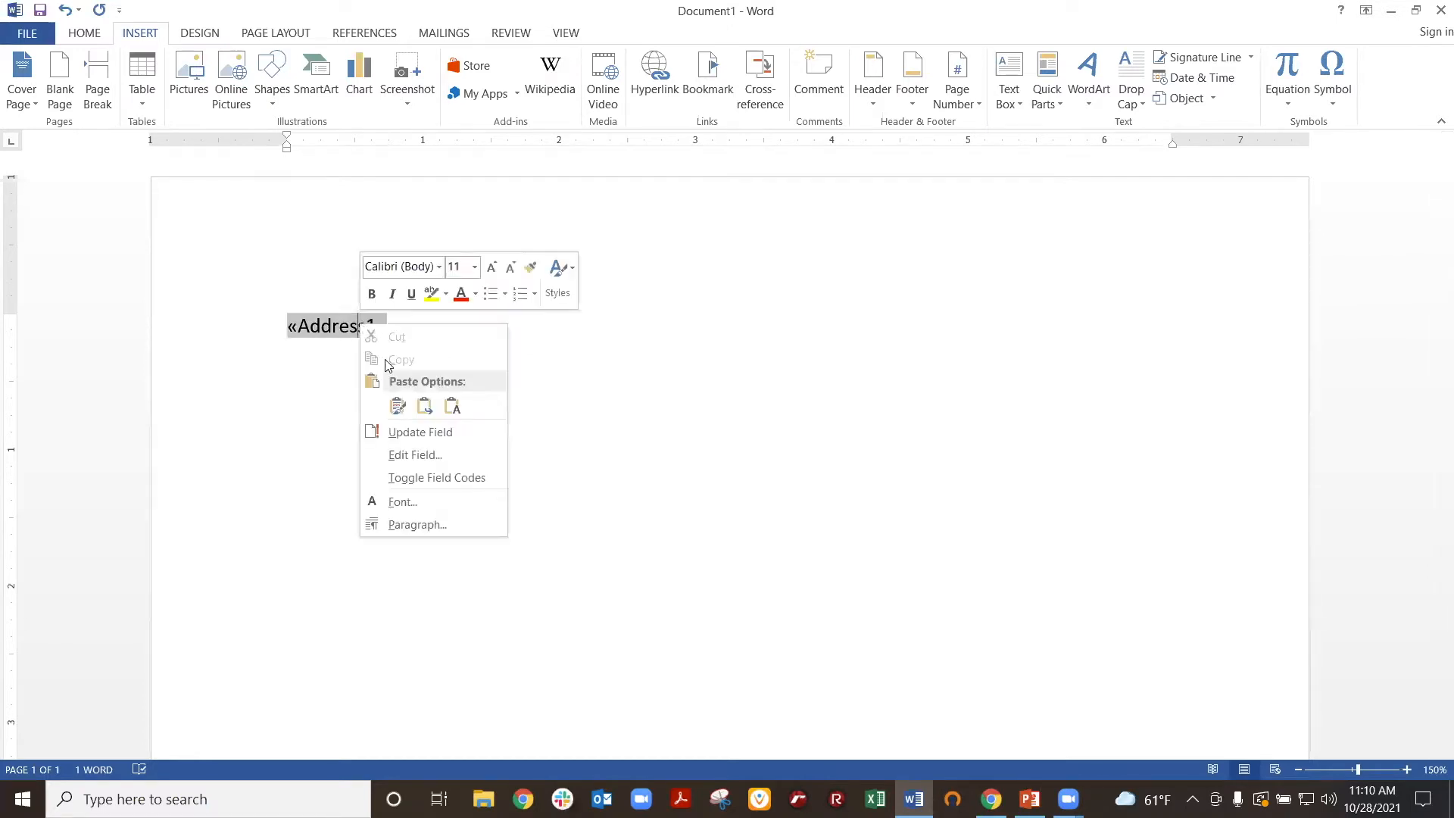
{"action": "left_click", "coordinate": [436, 478]}
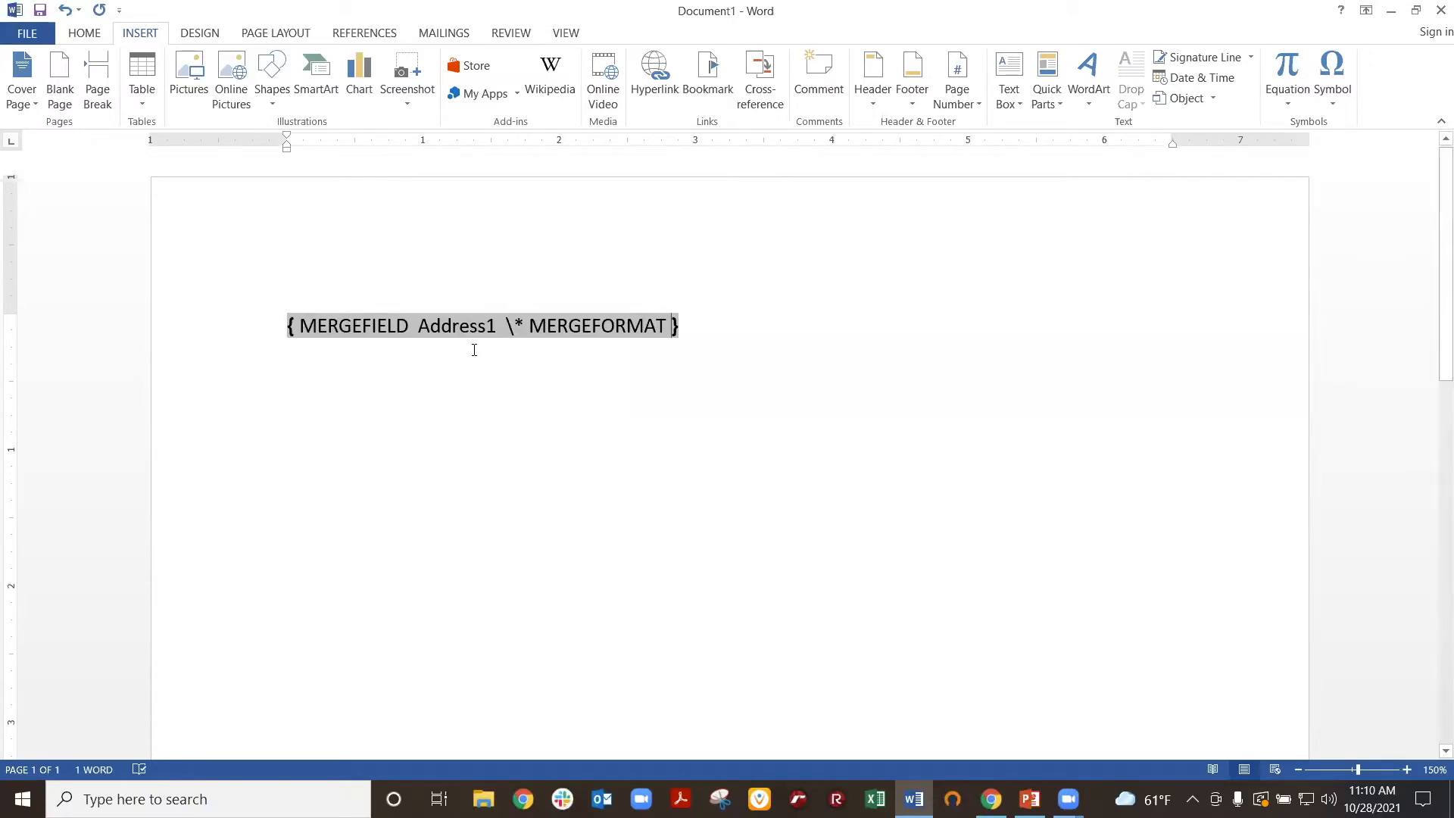
{"action": "right_click", "coordinate": [439, 325]}
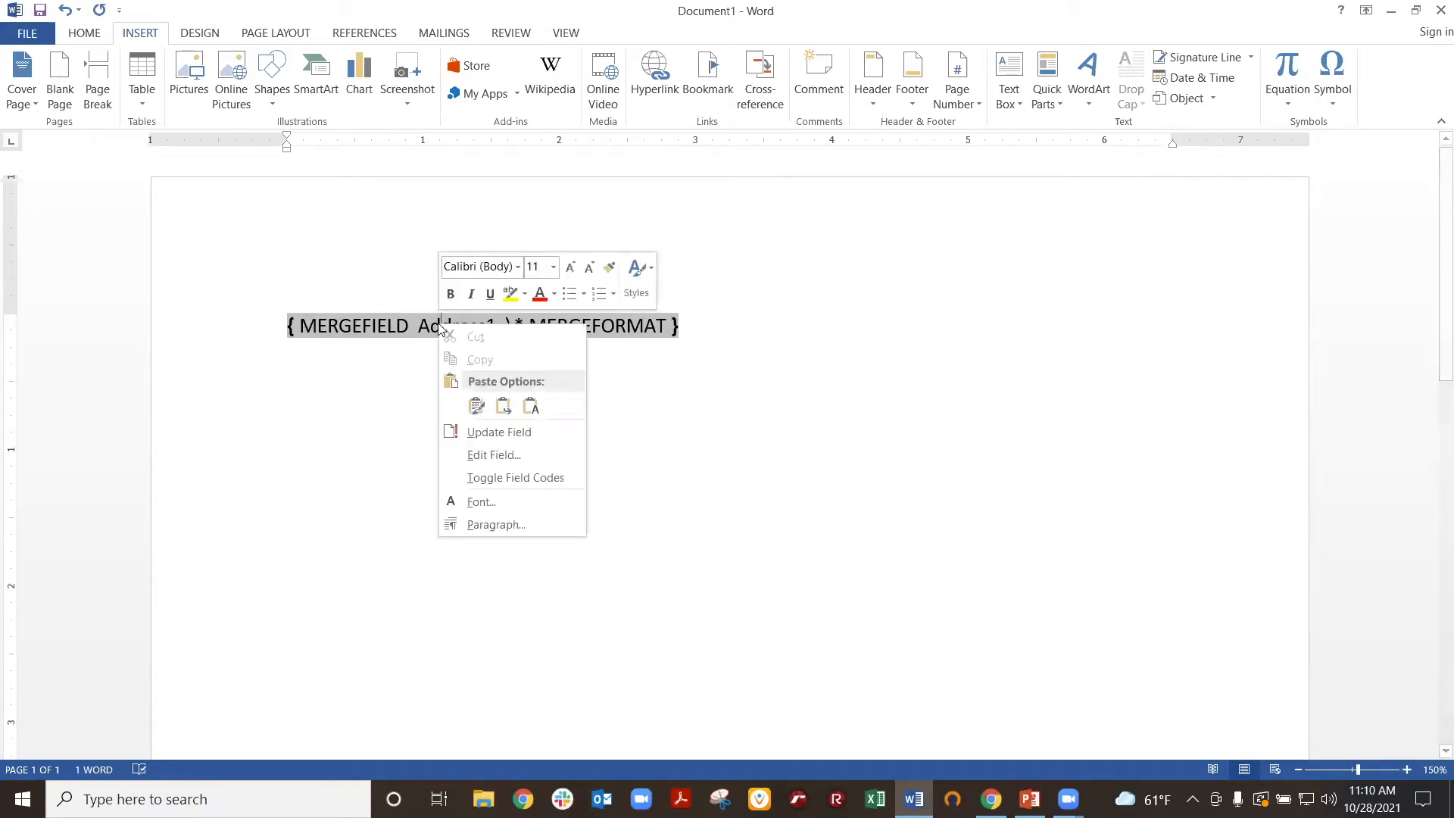
{"action": "left_click", "coordinate": [480, 479]}
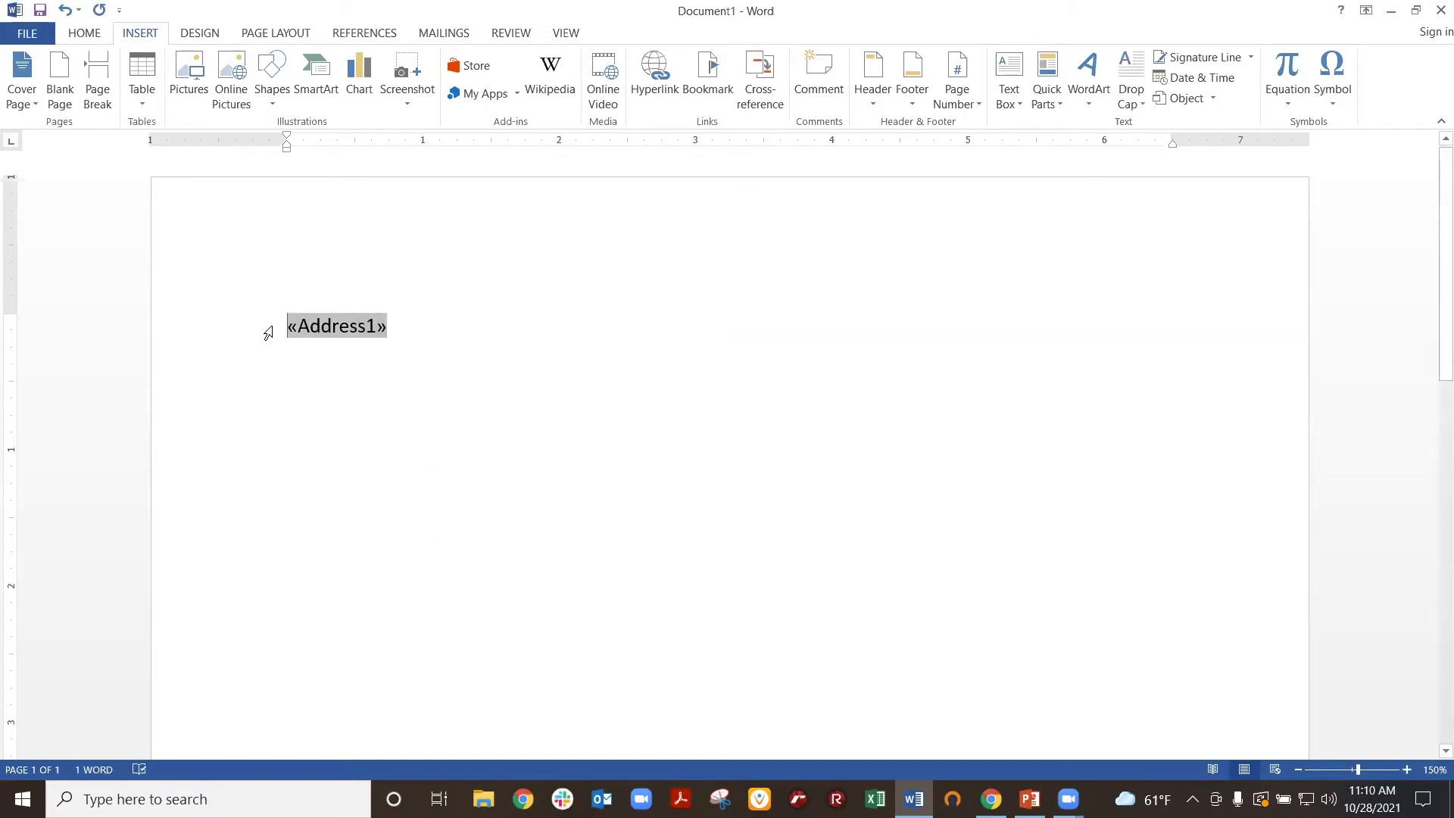
- Insert a Mail Merge MergeField named Address2 on a new line below the Address1 field
{"action": "left_click", "coordinate": [453, 330]}
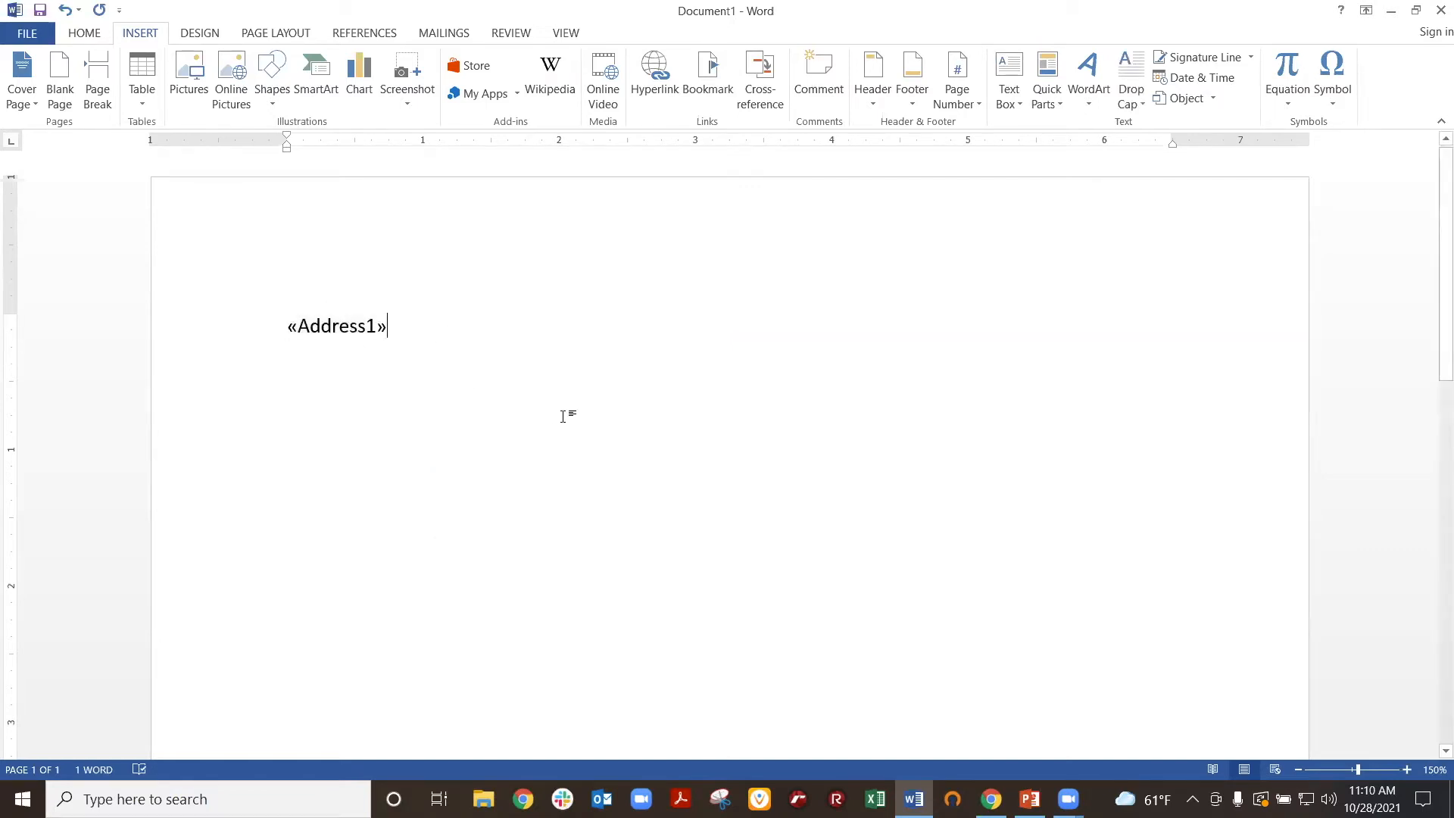
{"action": "key", "text": "Return"}
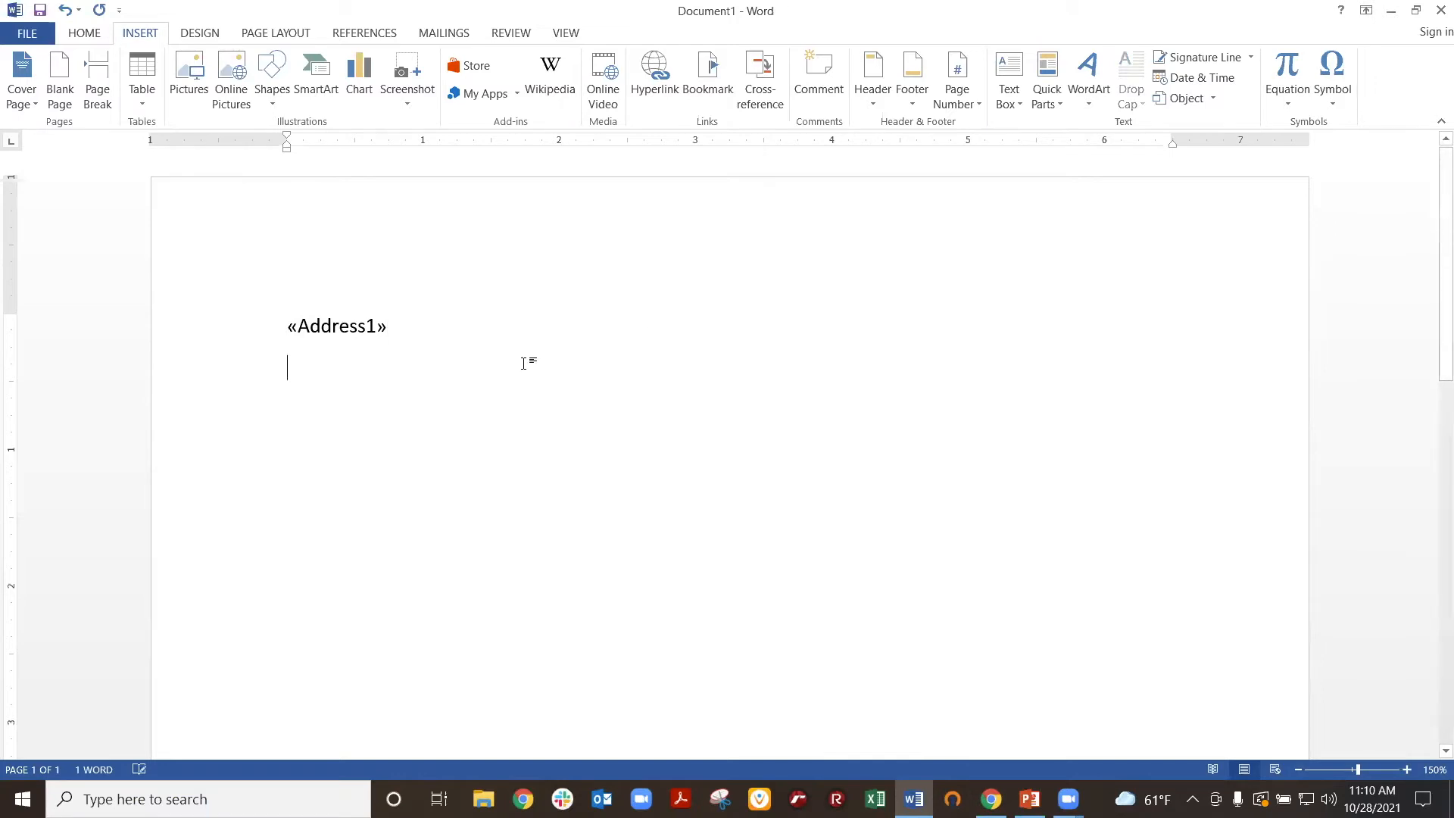
{"action": "left_click", "coordinate": [1050, 105]}
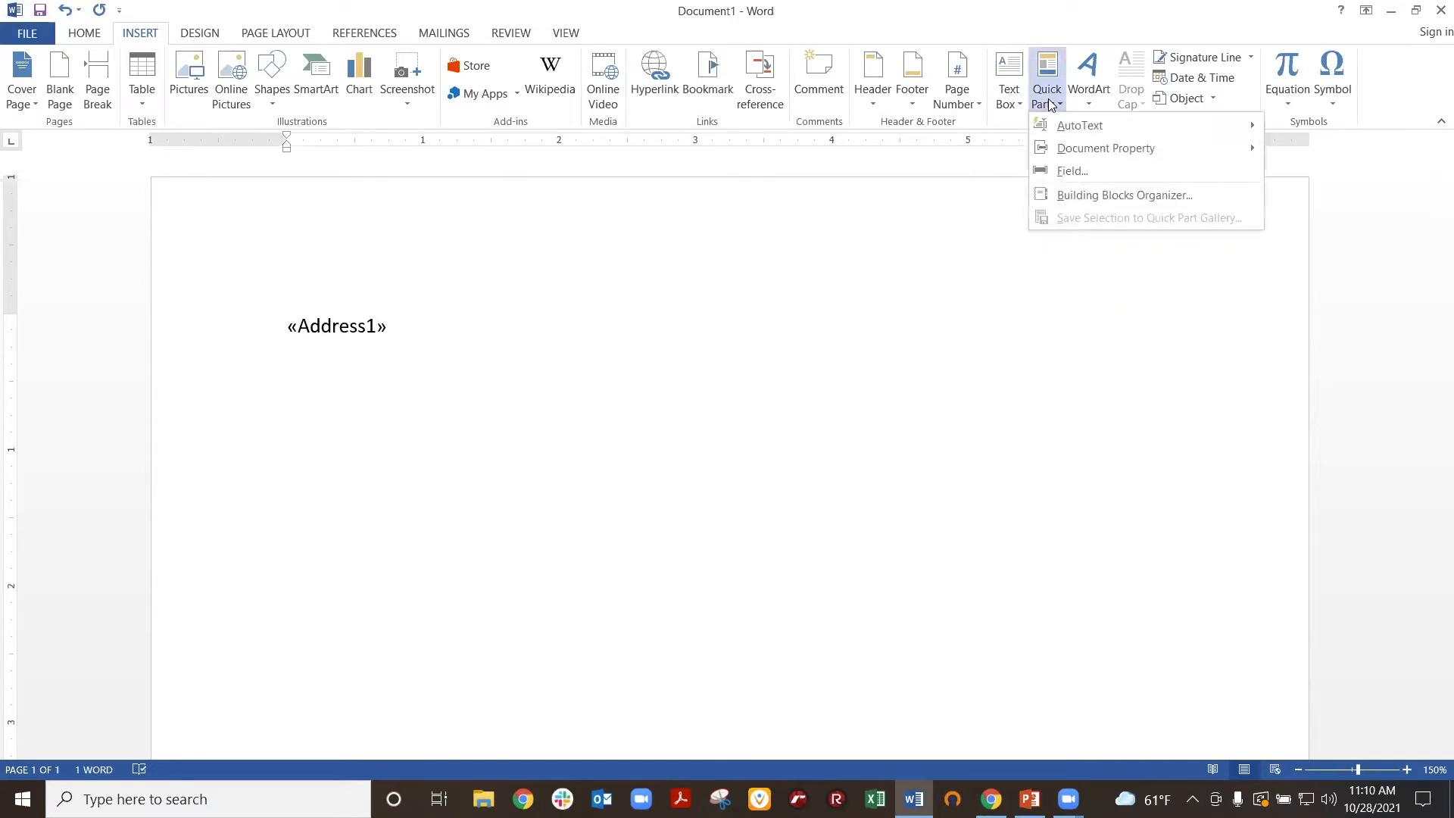
{"action": "left_click", "coordinate": [1087, 174]}
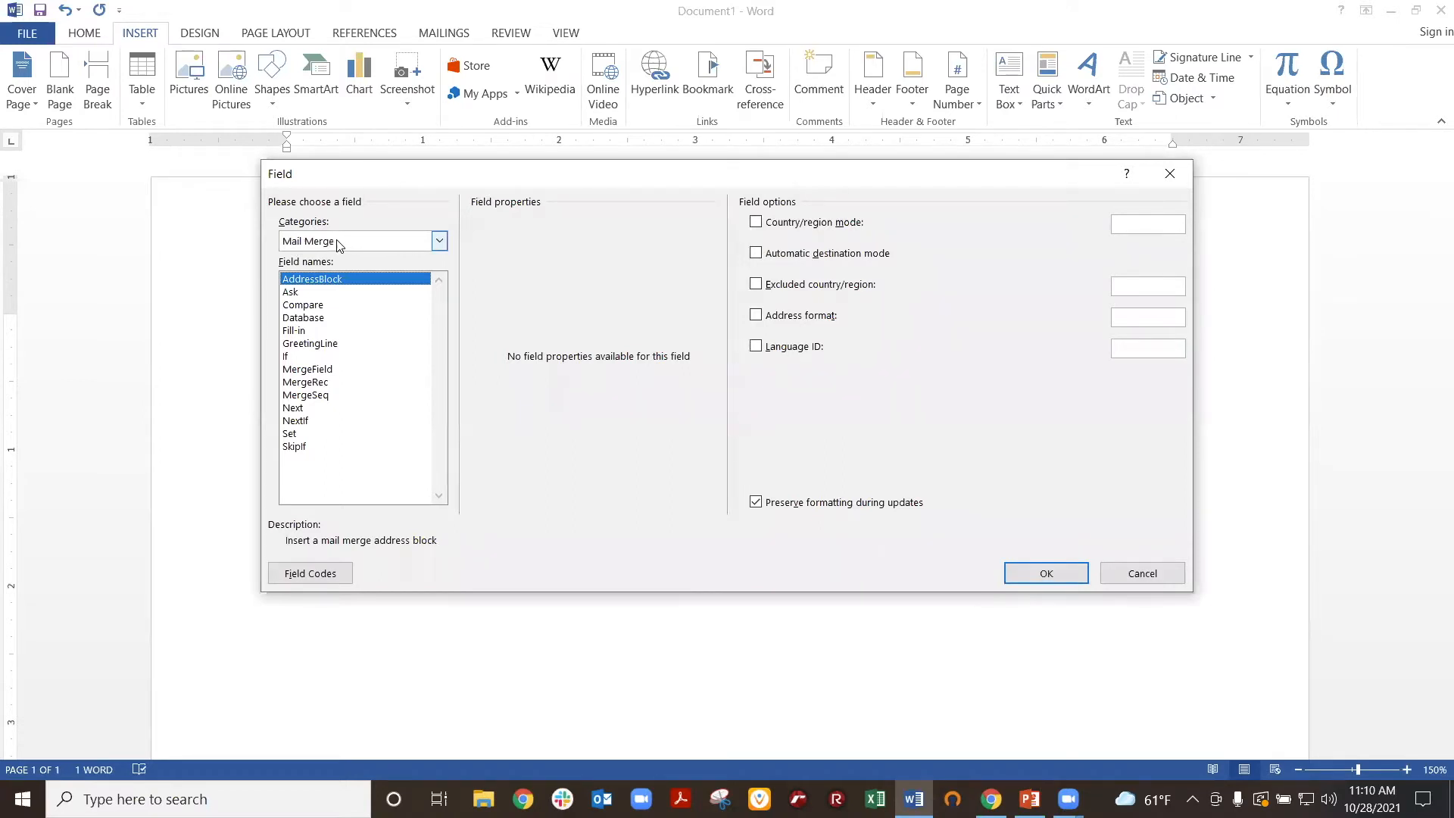
{"action": "left_click", "coordinate": [308, 371]}
{"action": "left_click", "coordinate": [513, 240]}
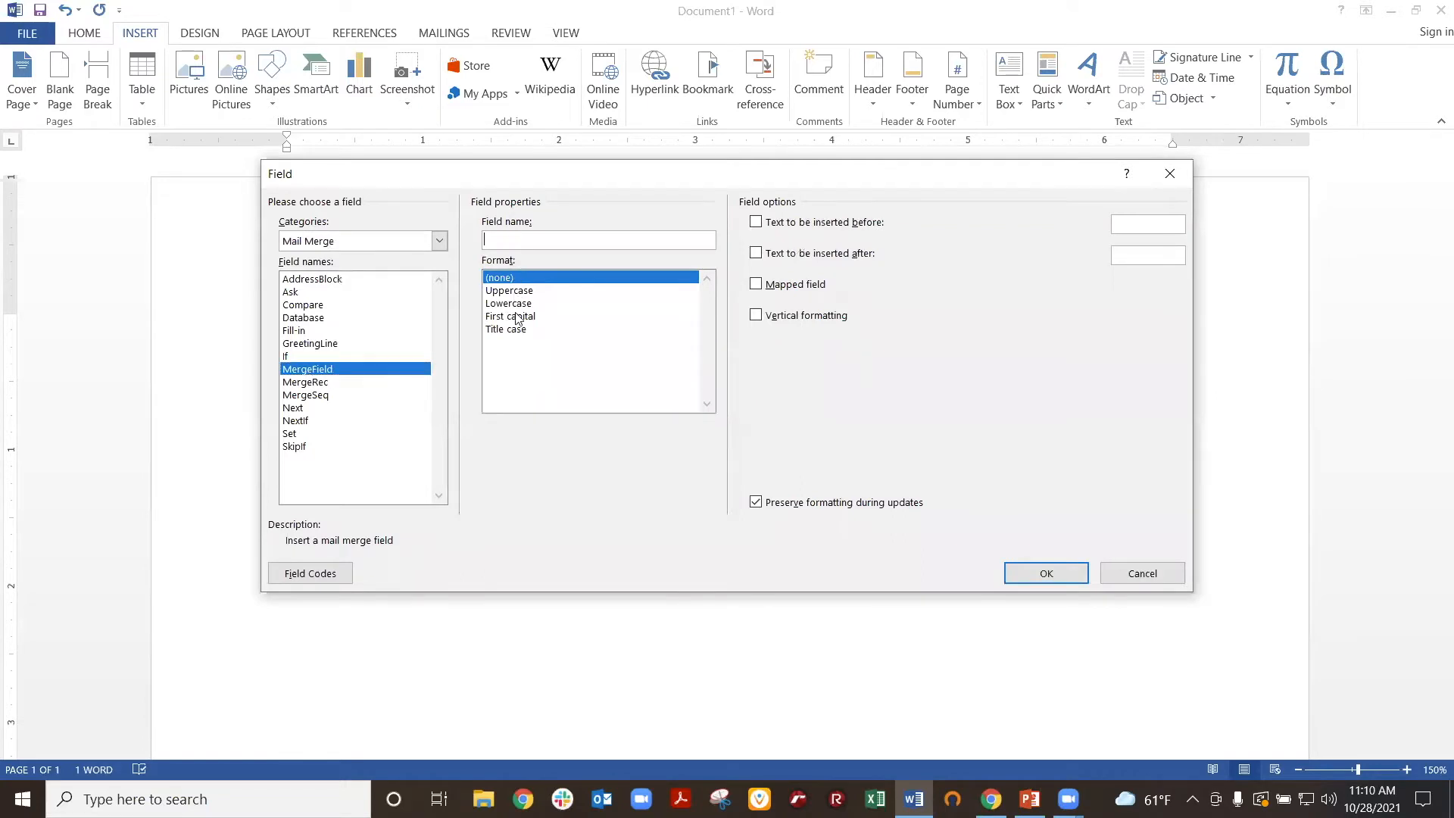
{"action": "type", "text": "Address2"}
{"action": "left_click", "coordinate": [1045, 575]}
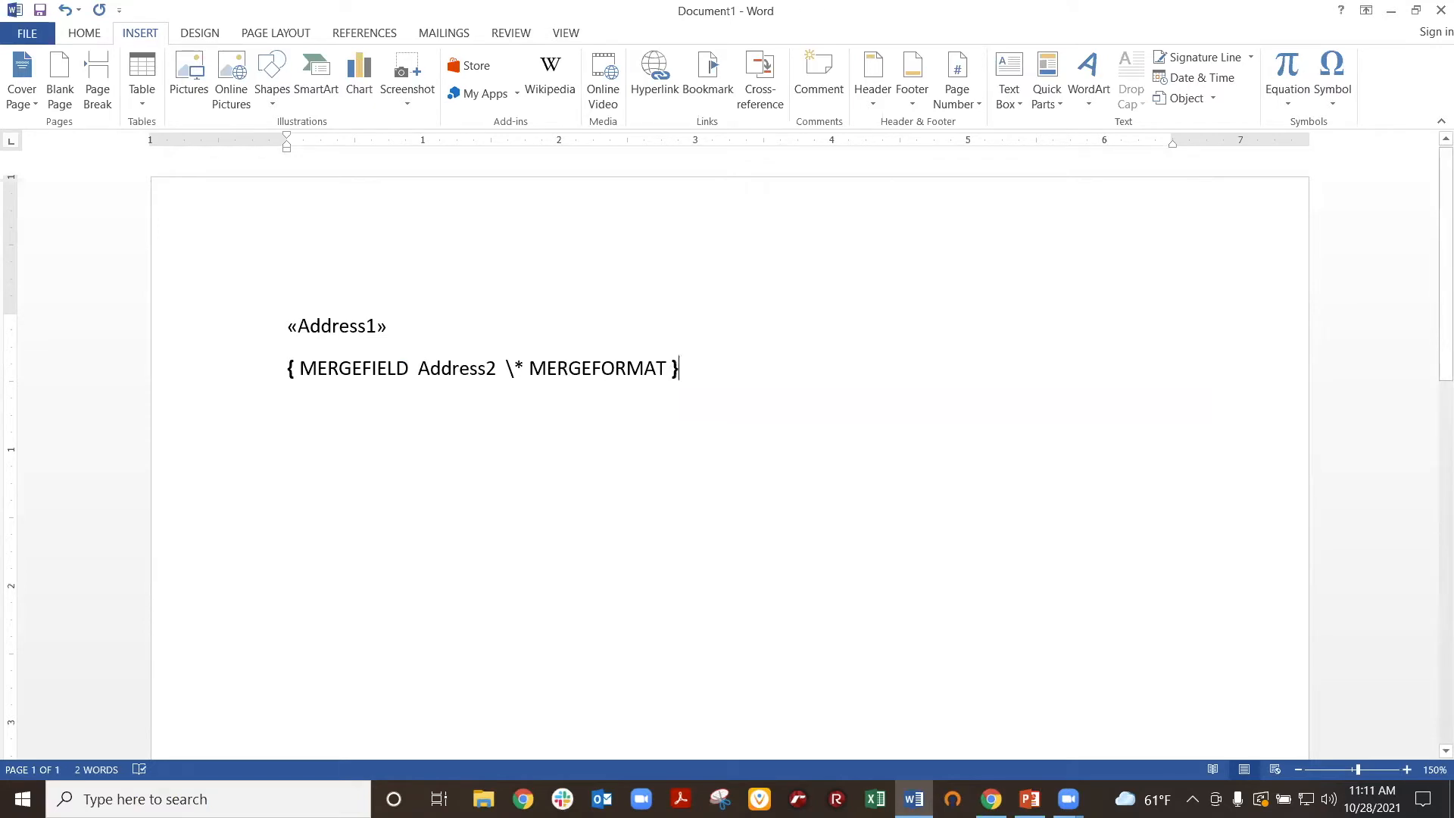
- Toggle the Address1 placeholder to its field code so it matches the Address2 line
{"action": "right_click", "coordinate": [330, 326]}
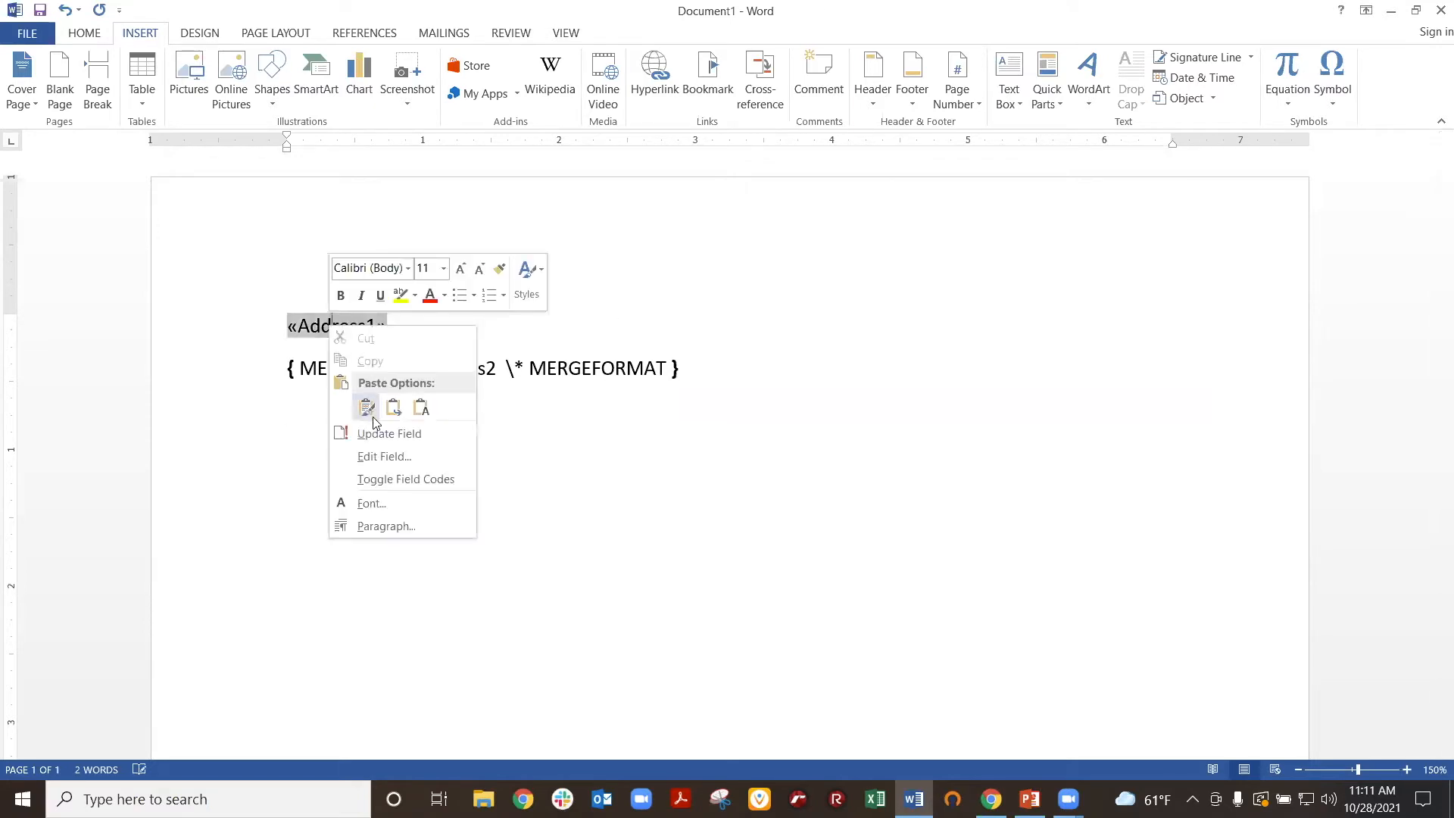
{"action": "left_click", "coordinate": [394, 479]}
- Insert a Mail Merge MergeField named Address3 on a new line below the Address2 field
{"action": "left_click", "coordinate": [667, 431]}
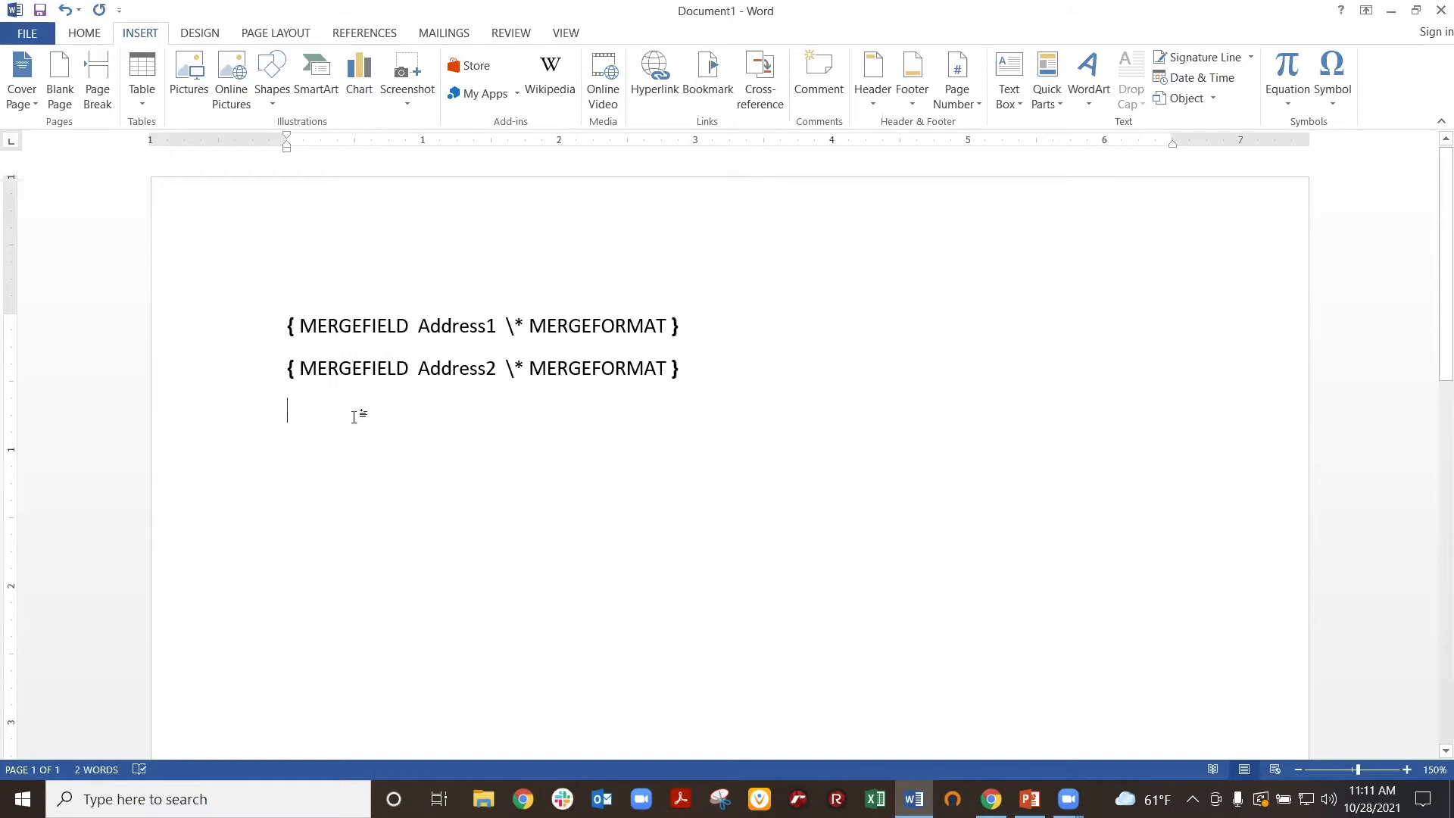
{"action": "left_click", "coordinate": [1047, 83]}
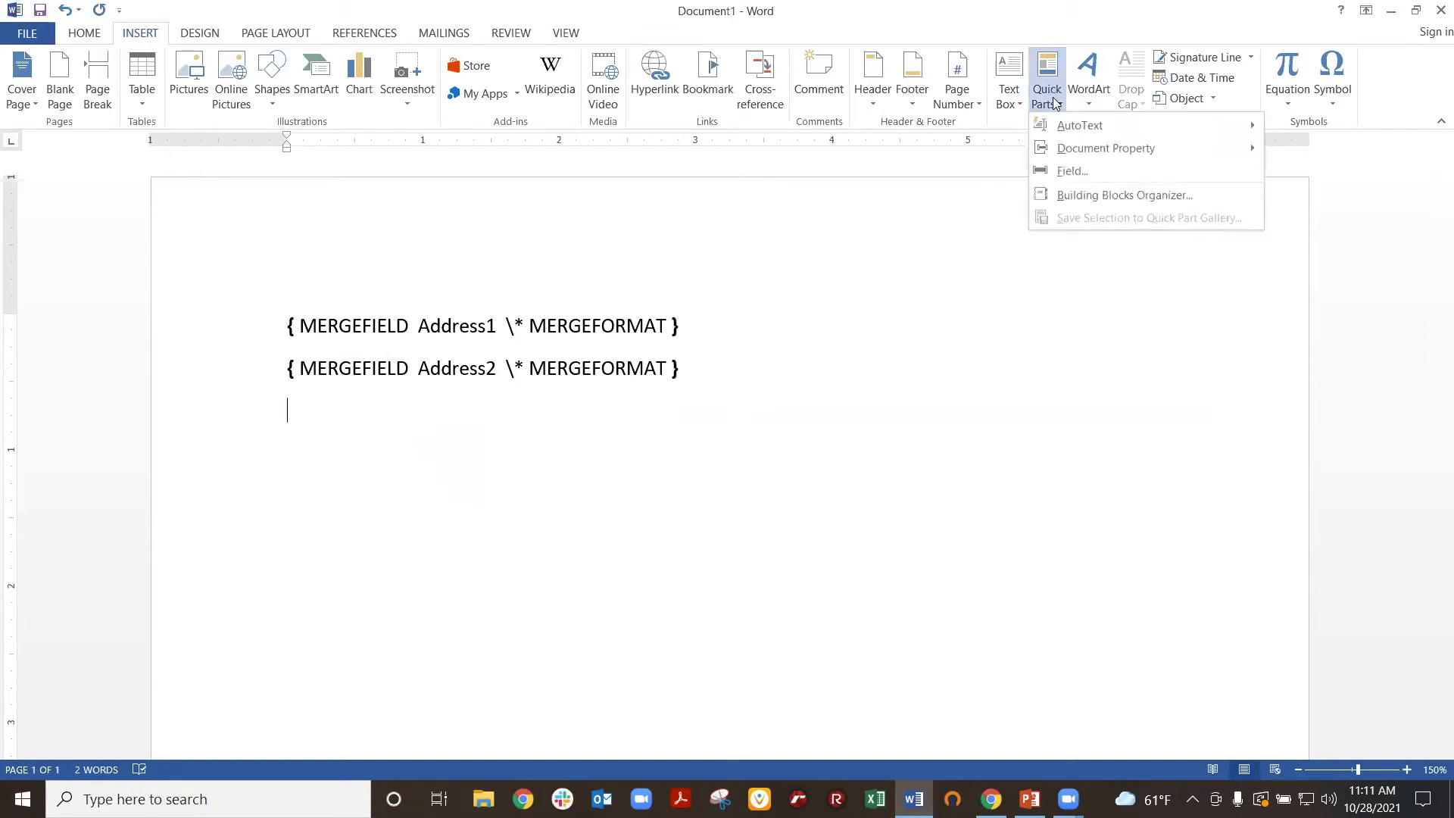
{"action": "left_click", "coordinate": [1081, 172]}
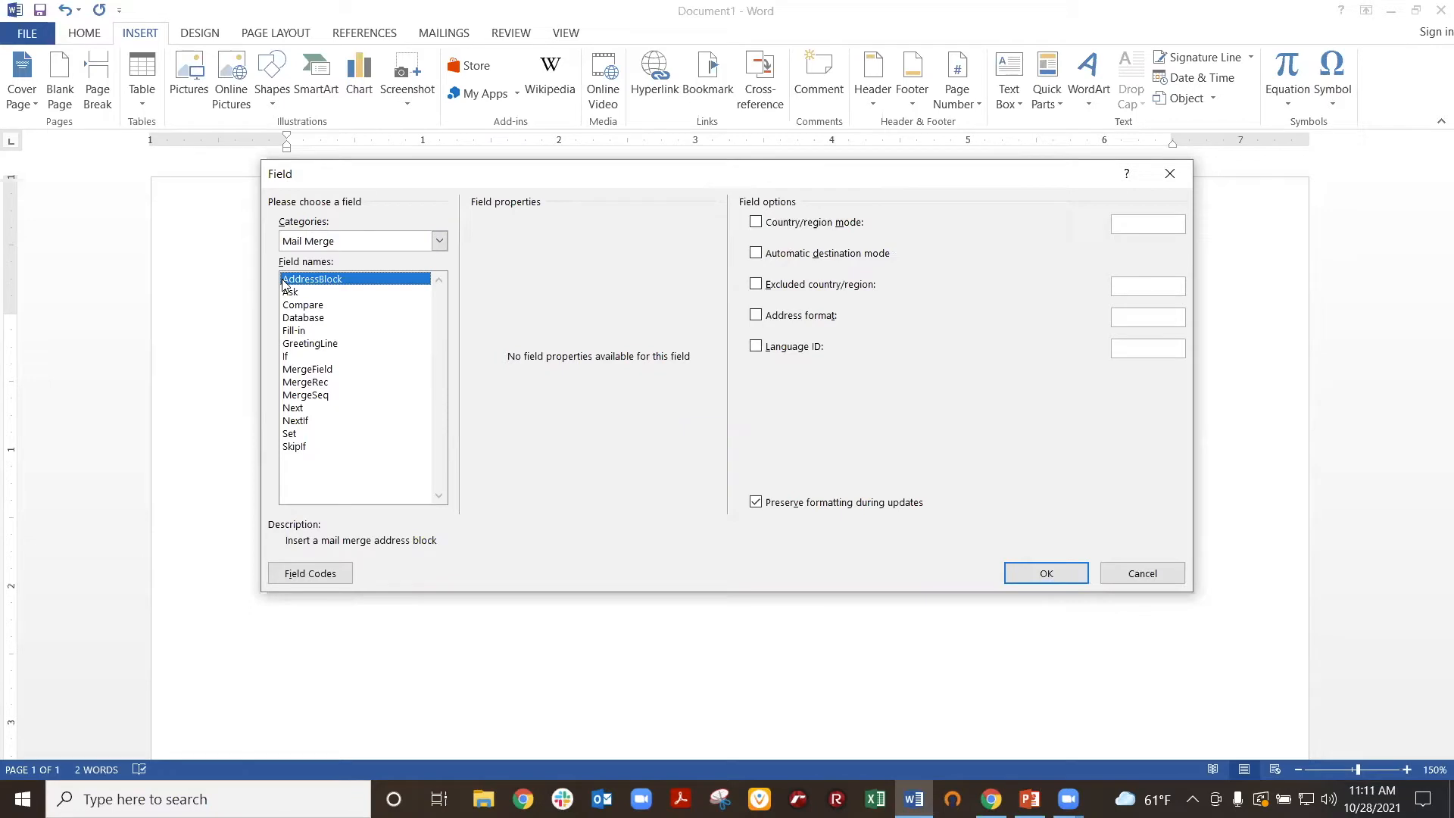
{"action": "left_click", "coordinate": [314, 370]}
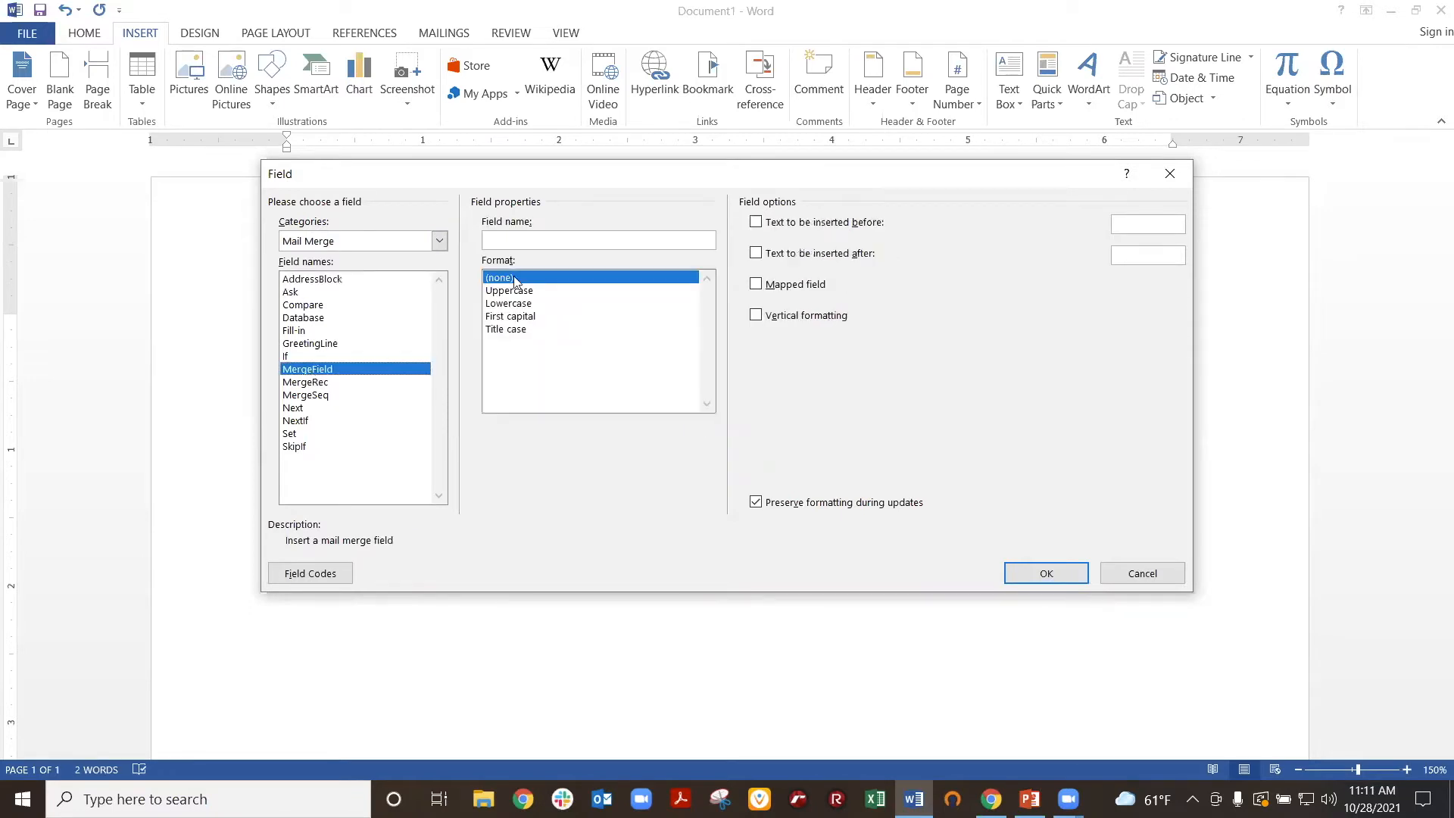
{"action": "left_click", "coordinate": [536, 241]}
{"action": "type", "text": "Address3"}
{"action": "left_click", "coordinate": [1045, 572]}
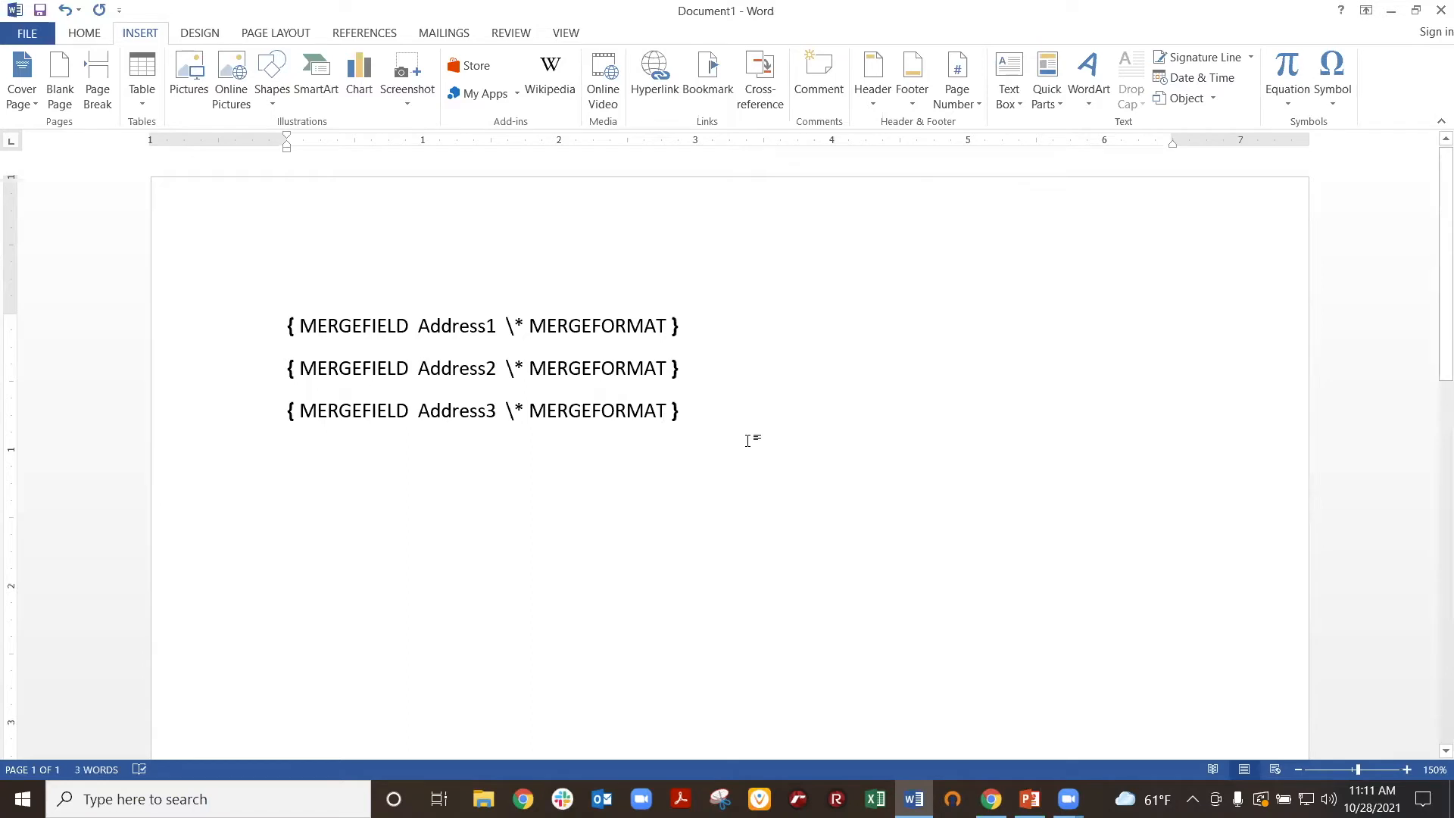
- Start the salutation with "Dear " after leaving a blank line below the Address3 field
{"action": "key", "text": "Return"}
{"action": "key", "text": "Return"}
{"action": "type", "text": "Dear"}
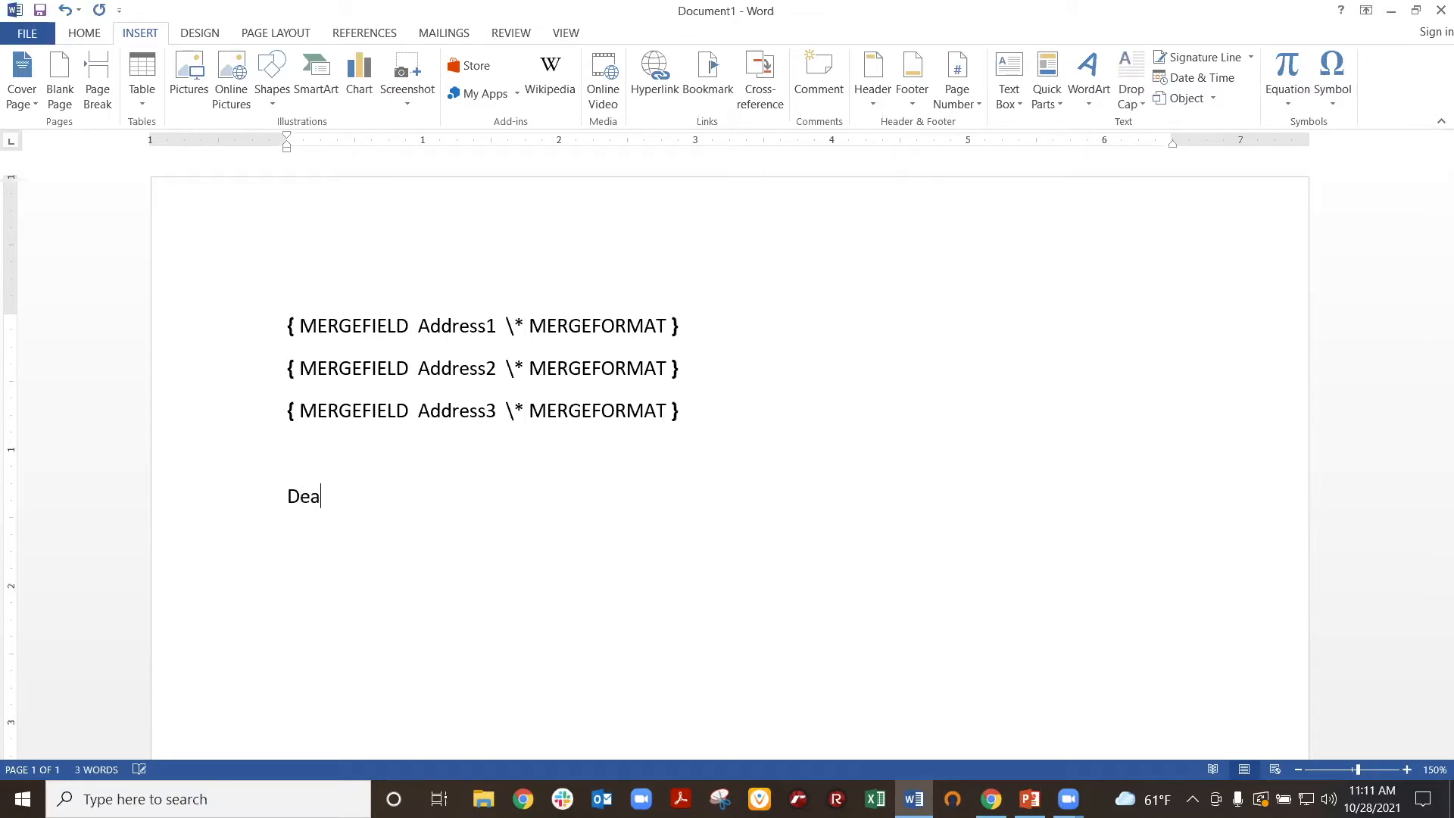
{"action": "key", "text": "BackSpace"}
{"action": "type", "text": "r"}
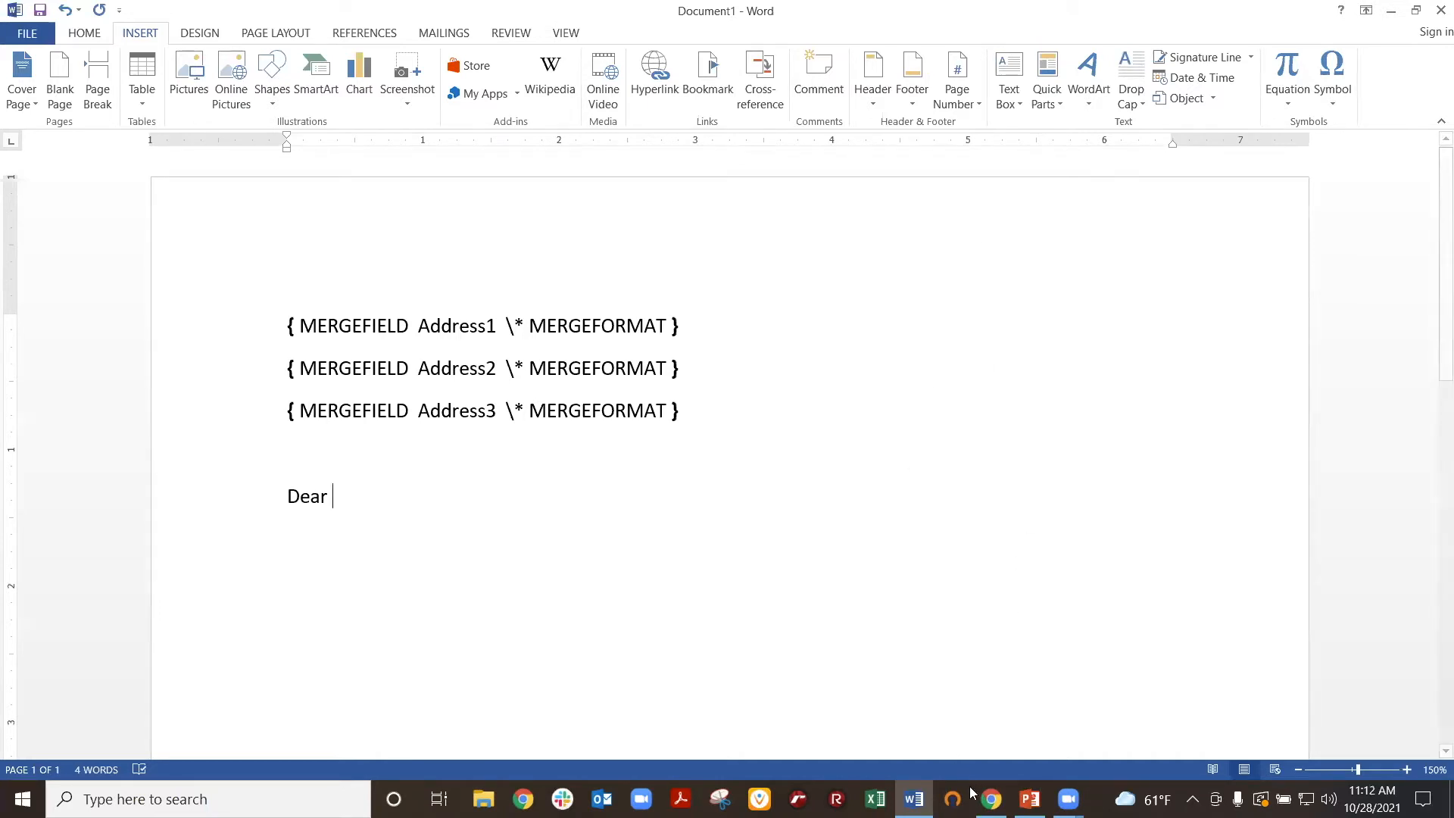
- Switch to Chrome and copy the NicknameFirstname field name from the Mail Merge Fields help article
{"action": "left_click", "coordinate": [991, 799]}
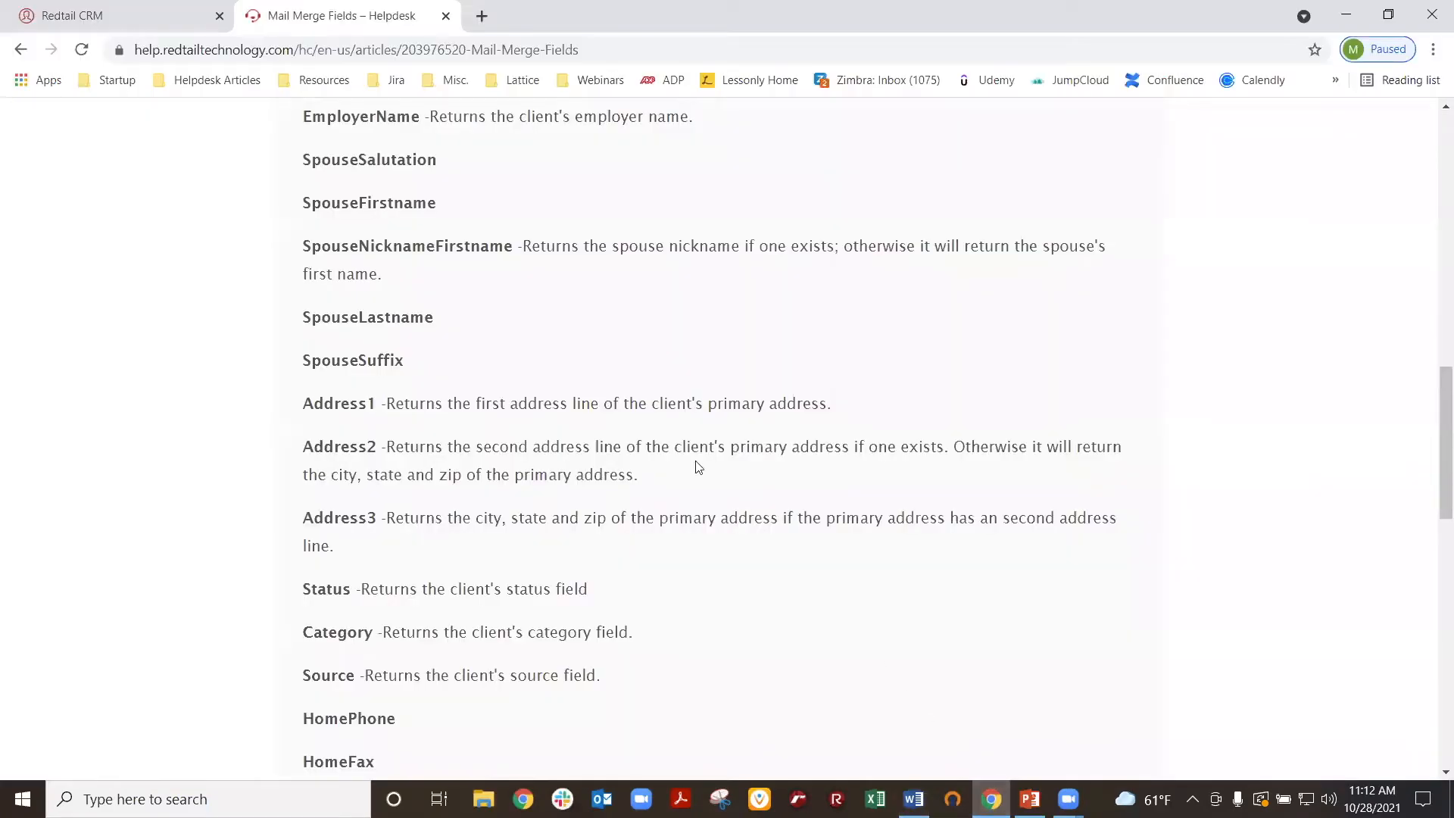
{"action": "scroll", "coordinate": [667, 455], "scroll_direction": "up", "scroll_amount": 7}
{"action": "scroll", "coordinate": [671, 460], "scroll_direction": "up", "scroll_amount": 6}
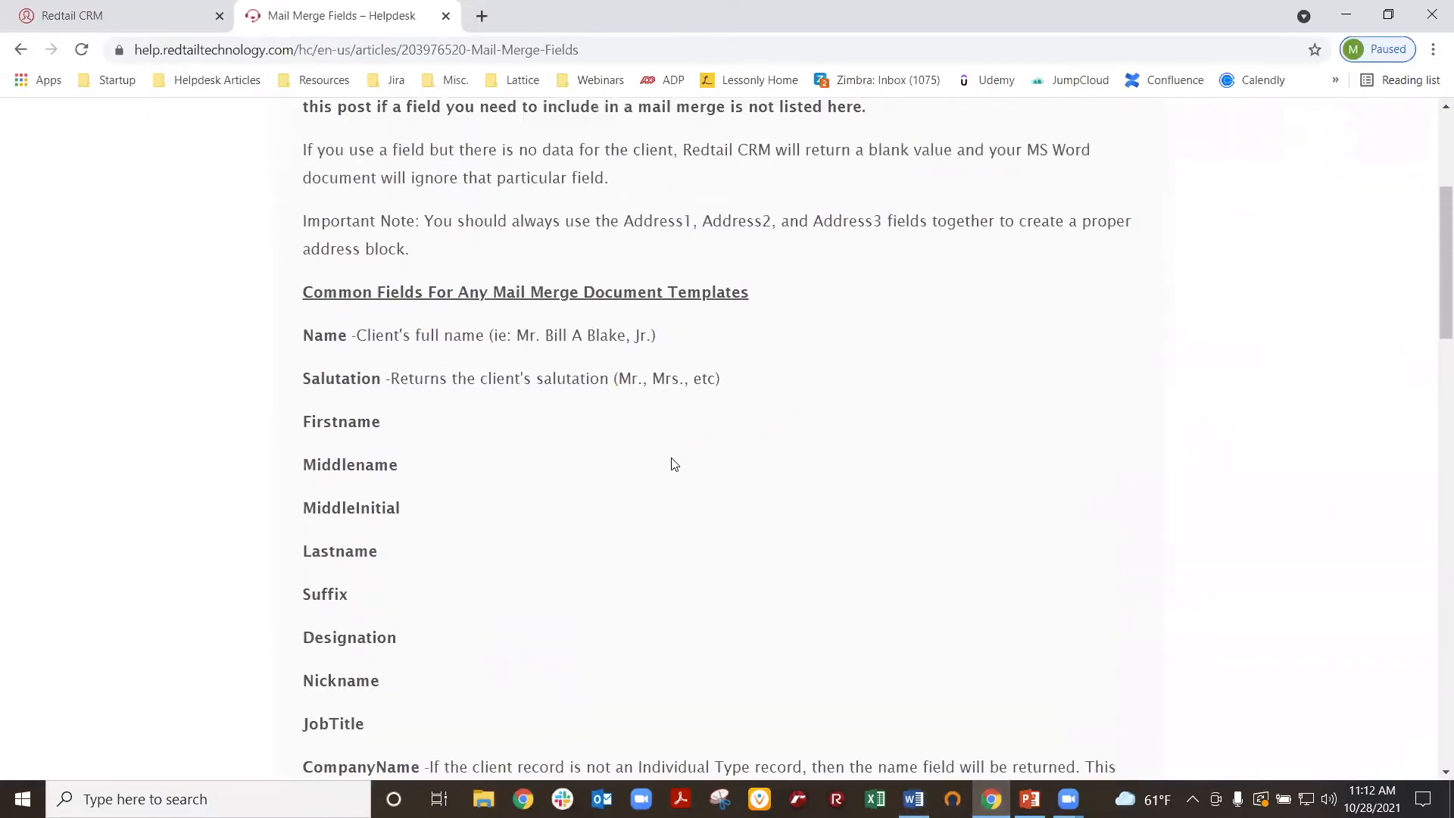
{"action": "scroll", "coordinate": [678, 466], "scroll_direction": "down", "scroll_amount": 4}
{"action": "left_click_drag", "start_coordinate": [298, 286], "coordinate": [350, 291]}
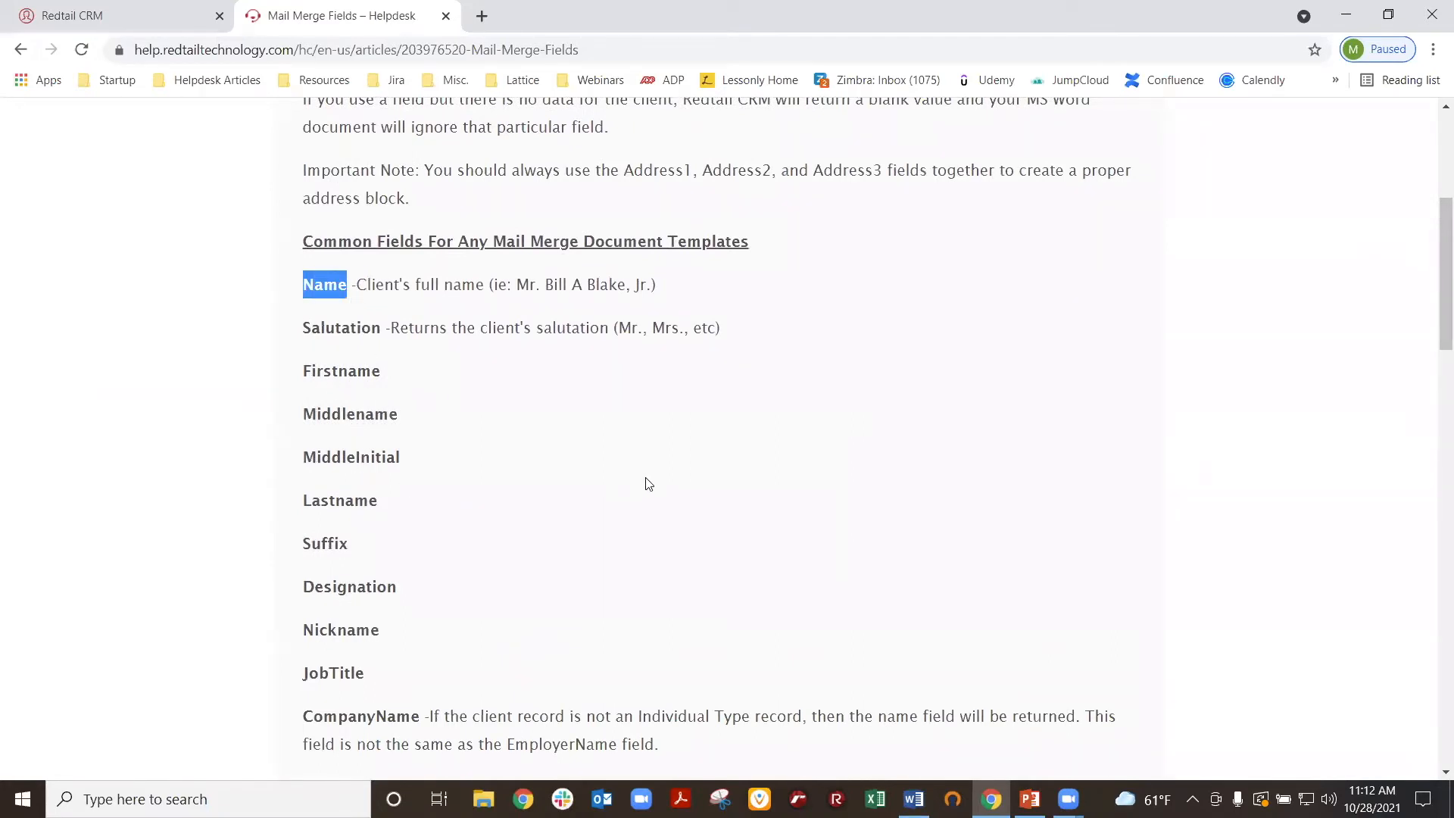
{"action": "scroll", "coordinate": [642, 477], "scroll_direction": "down", "scroll_amount": 3}
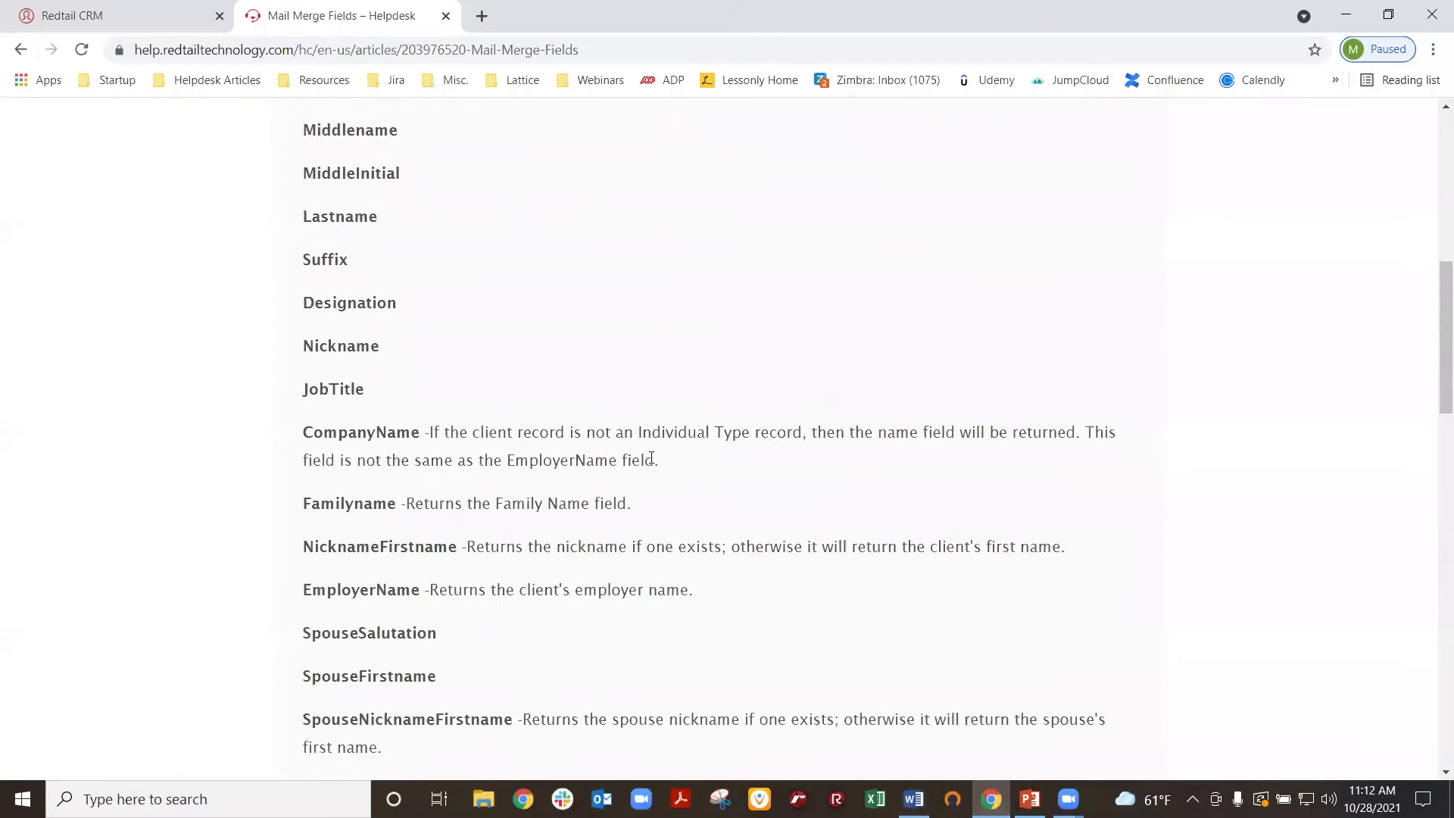
{"action": "left_click_drag", "start_coordinate": [293, 551], "coordinate": [459, 557]}
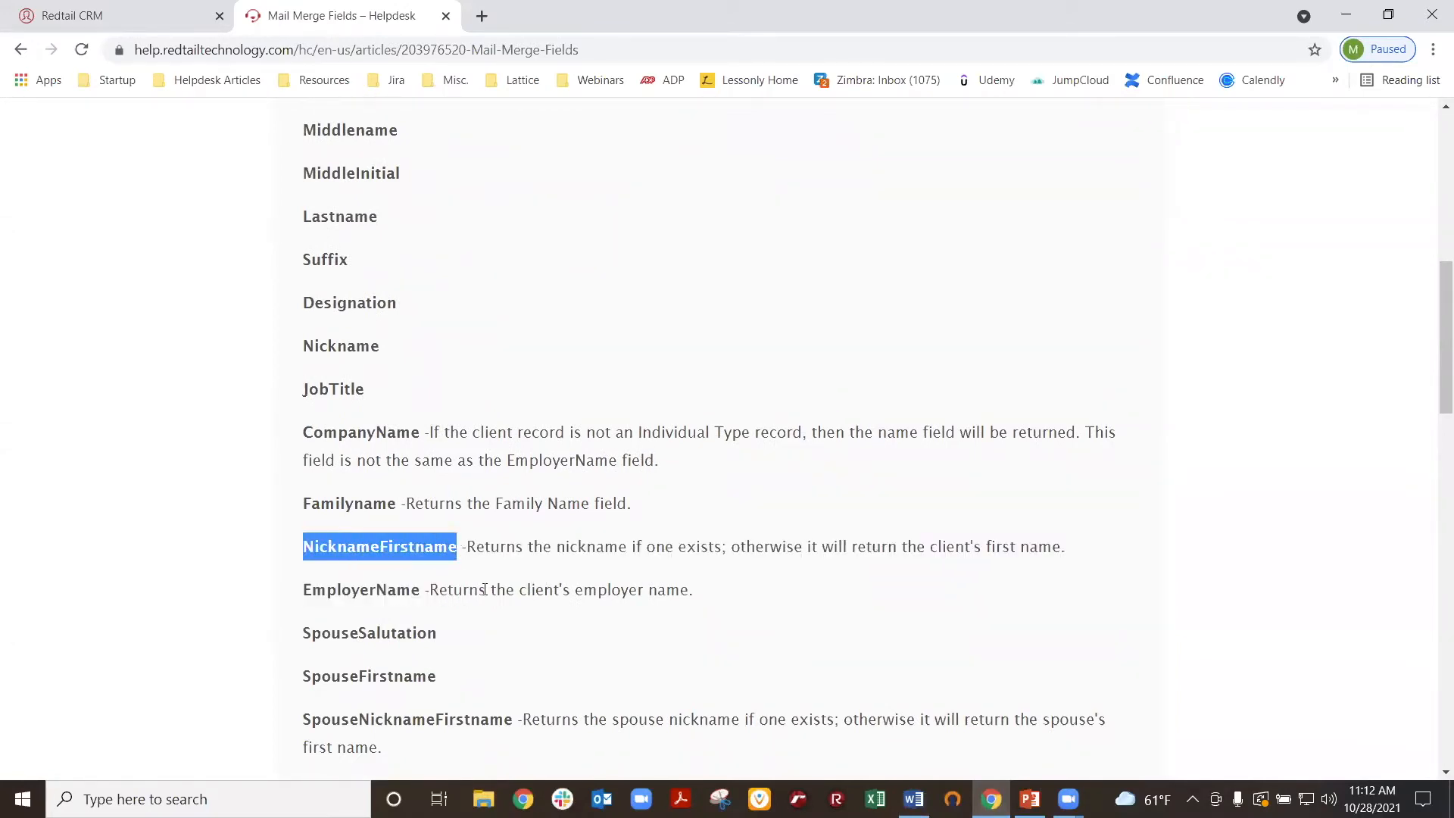
{"action": "right_click", "coordinate": [395, 544]}
{"action": "left_click", "coordinate": [429, 560]}
- Return to Word and insert a MergeField named NicknameFirstname after "Dear", pasting the copied field name
{"action": "left_click", "coordinate": [913, 799]}
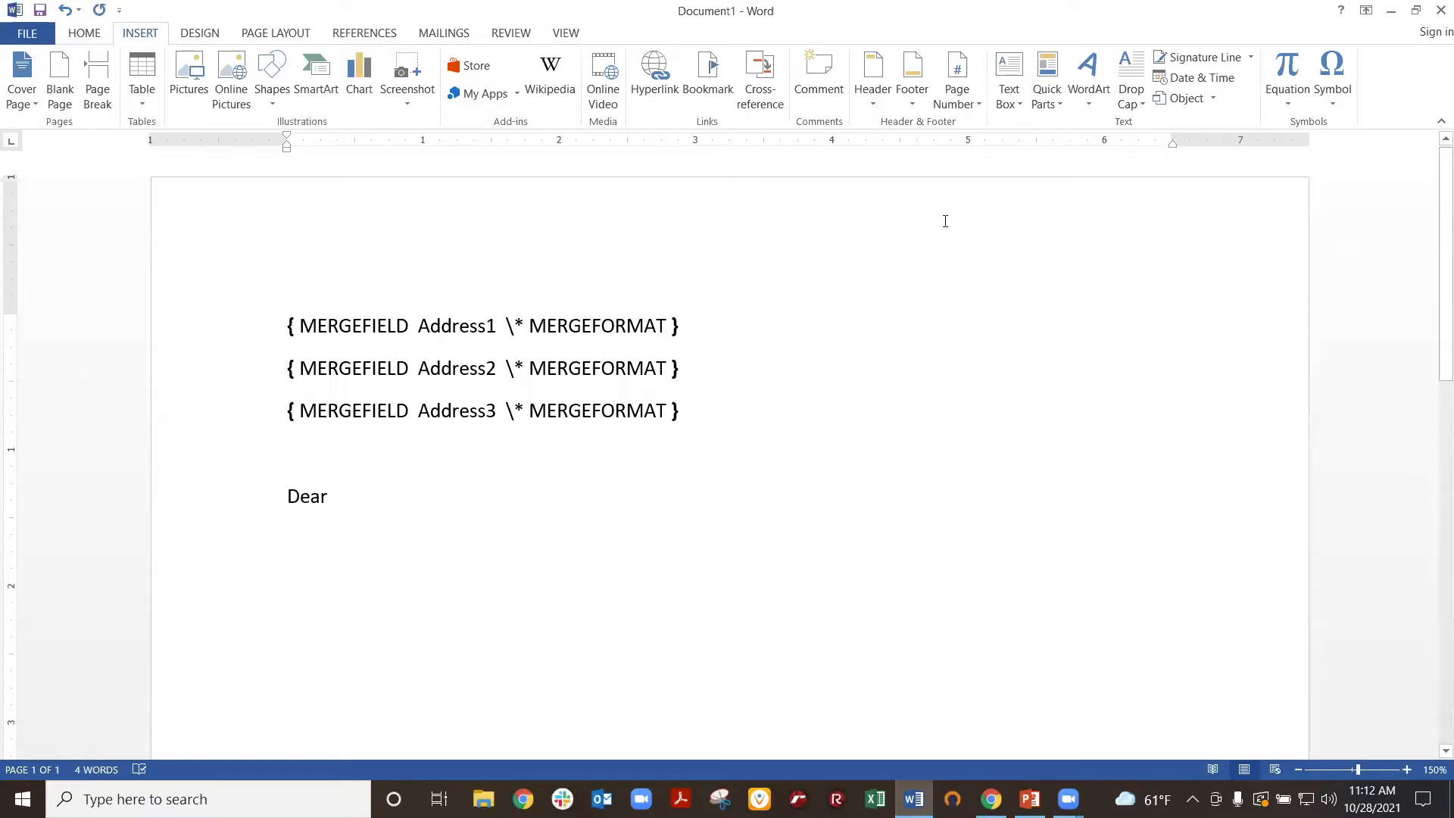
{"action": "left_click", "coordinate": [1047, 94]}
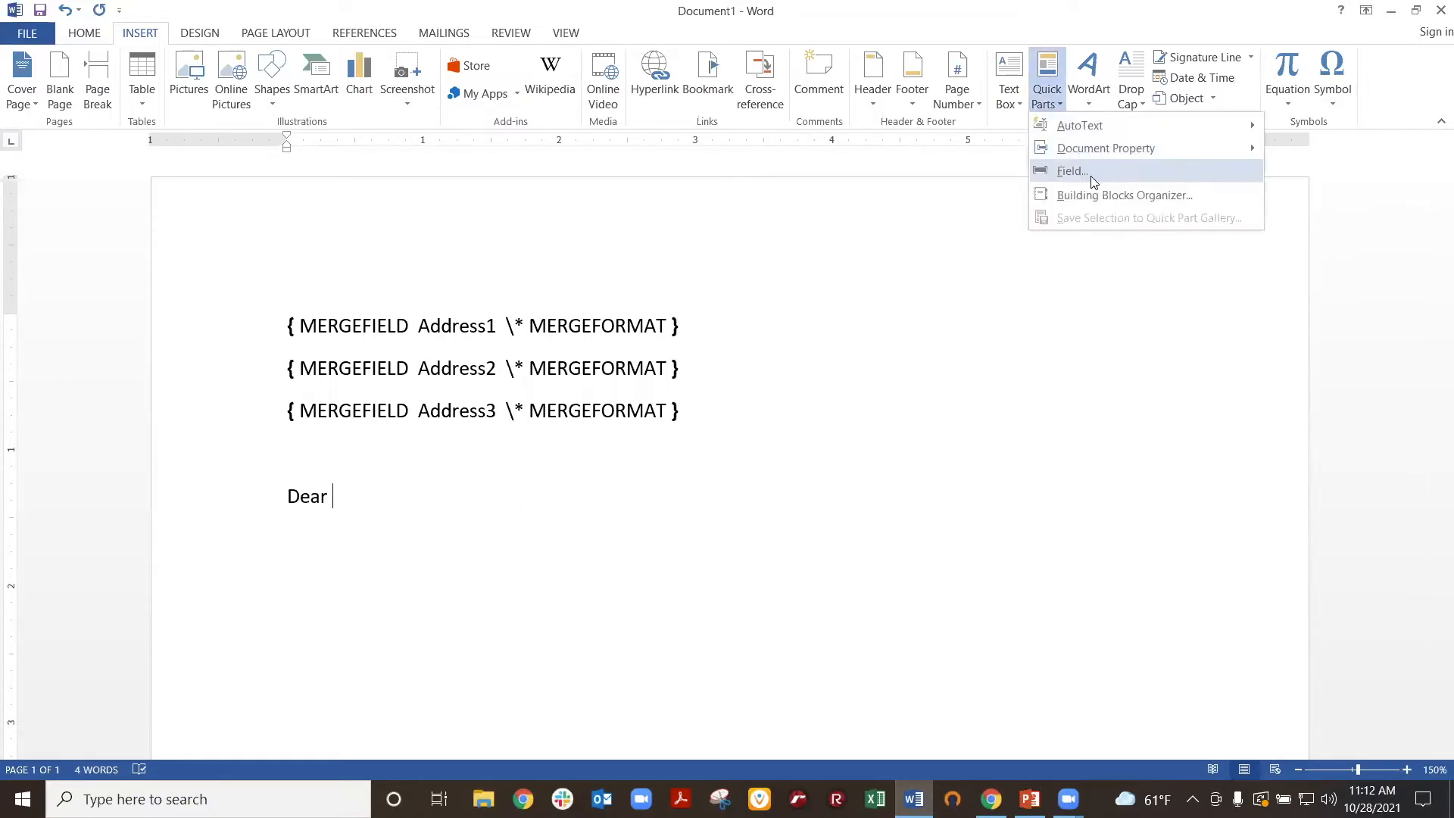
{"action": "left_click", "coordinate": [1072, 171]}
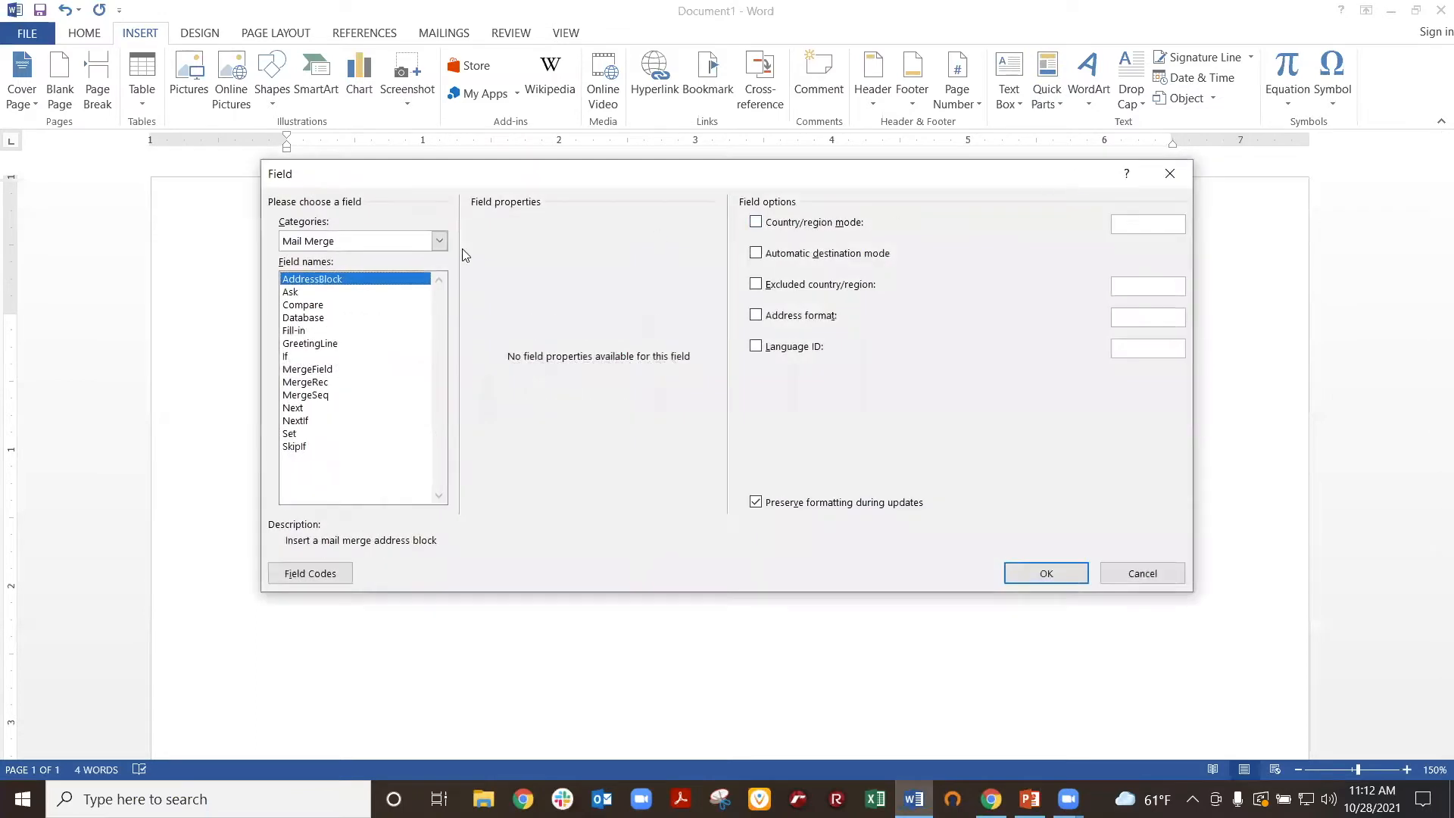
{"action": "left_click", "coordinate": [306, 369]}
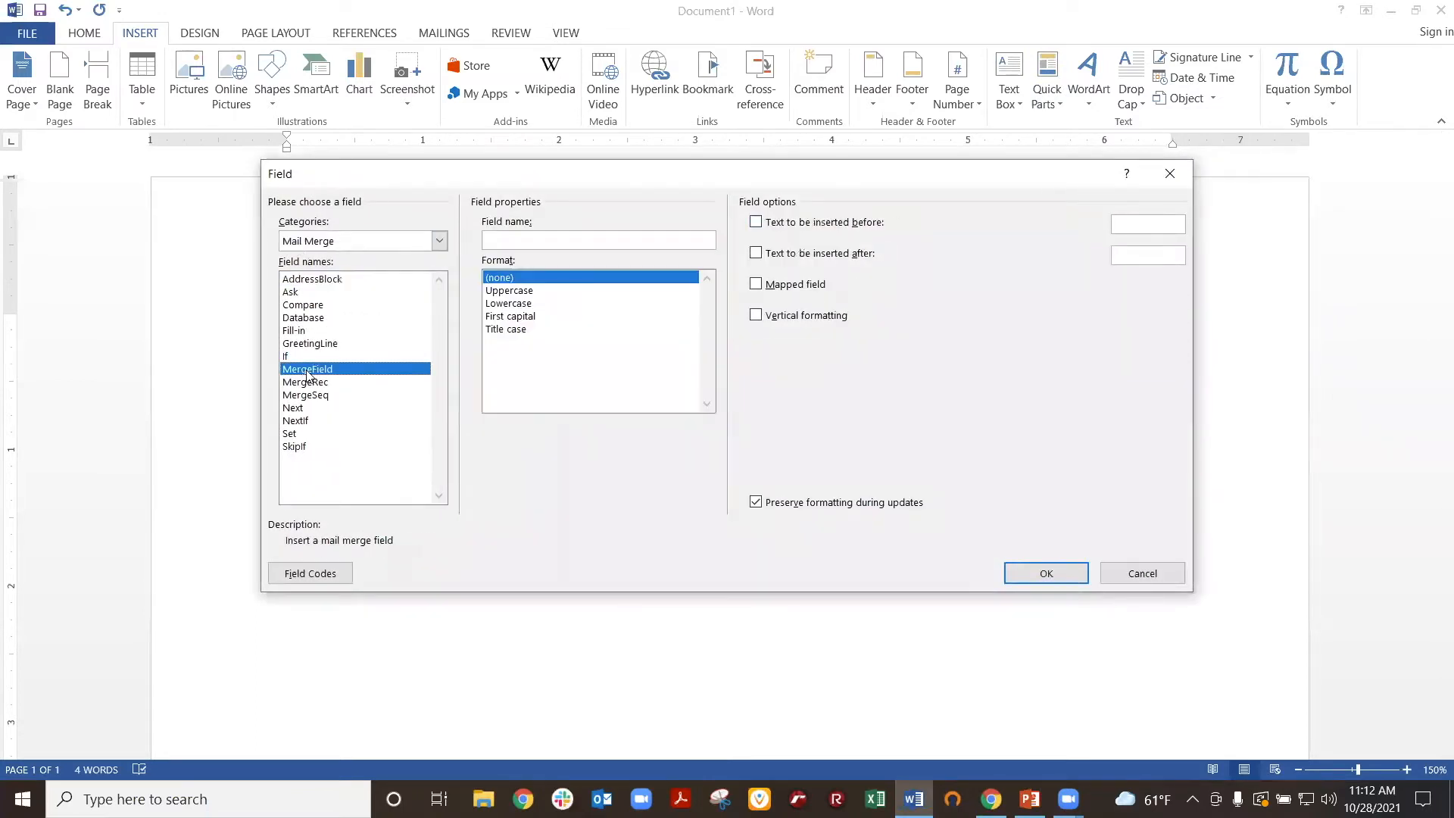
{"action": "right_click", "coordinate": [510, 241]}
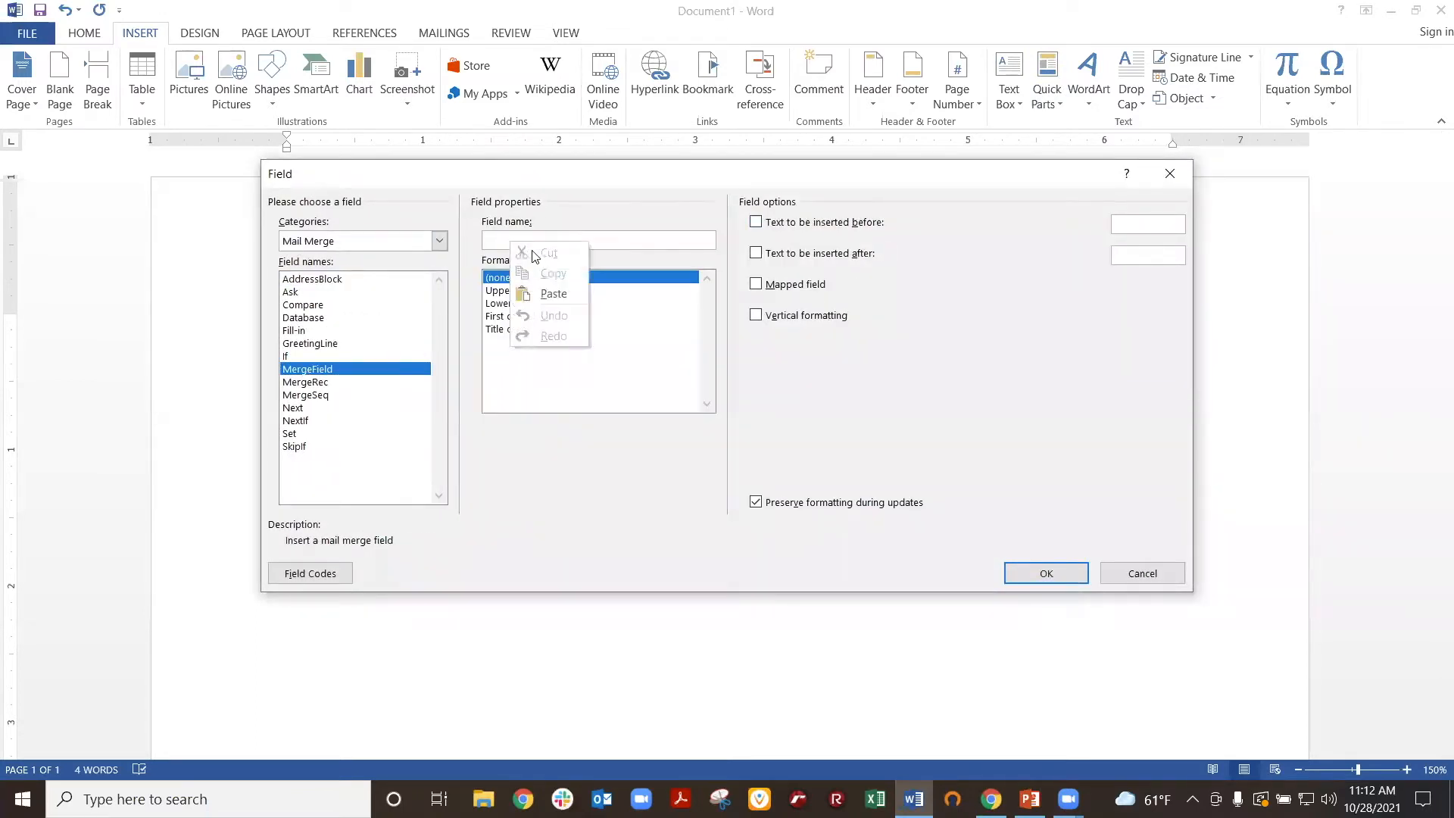
{"action": "left_click", "coordinate": [566, 296]}
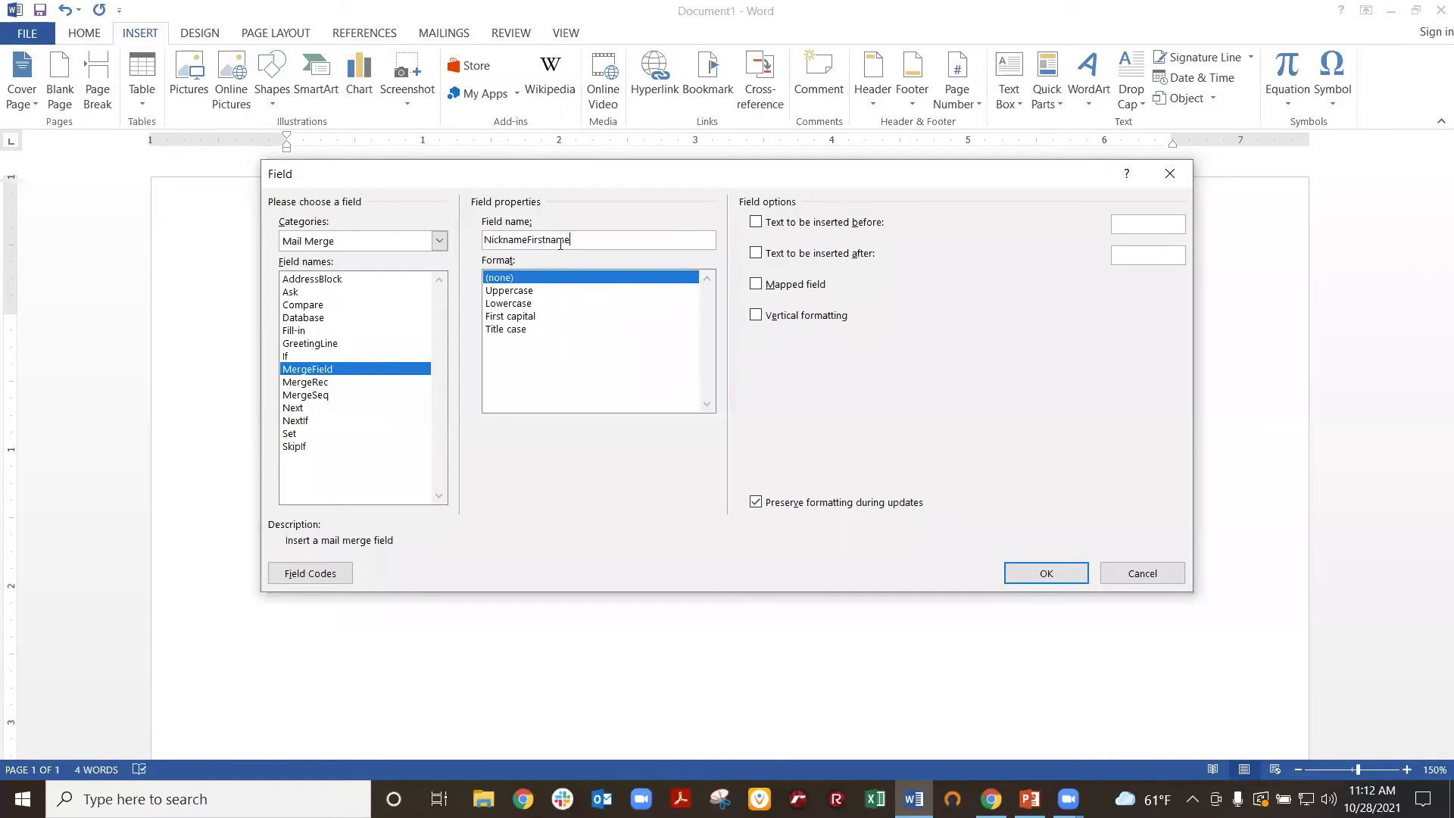
{"action": "left_click", "coordinate": [1031, 580]}
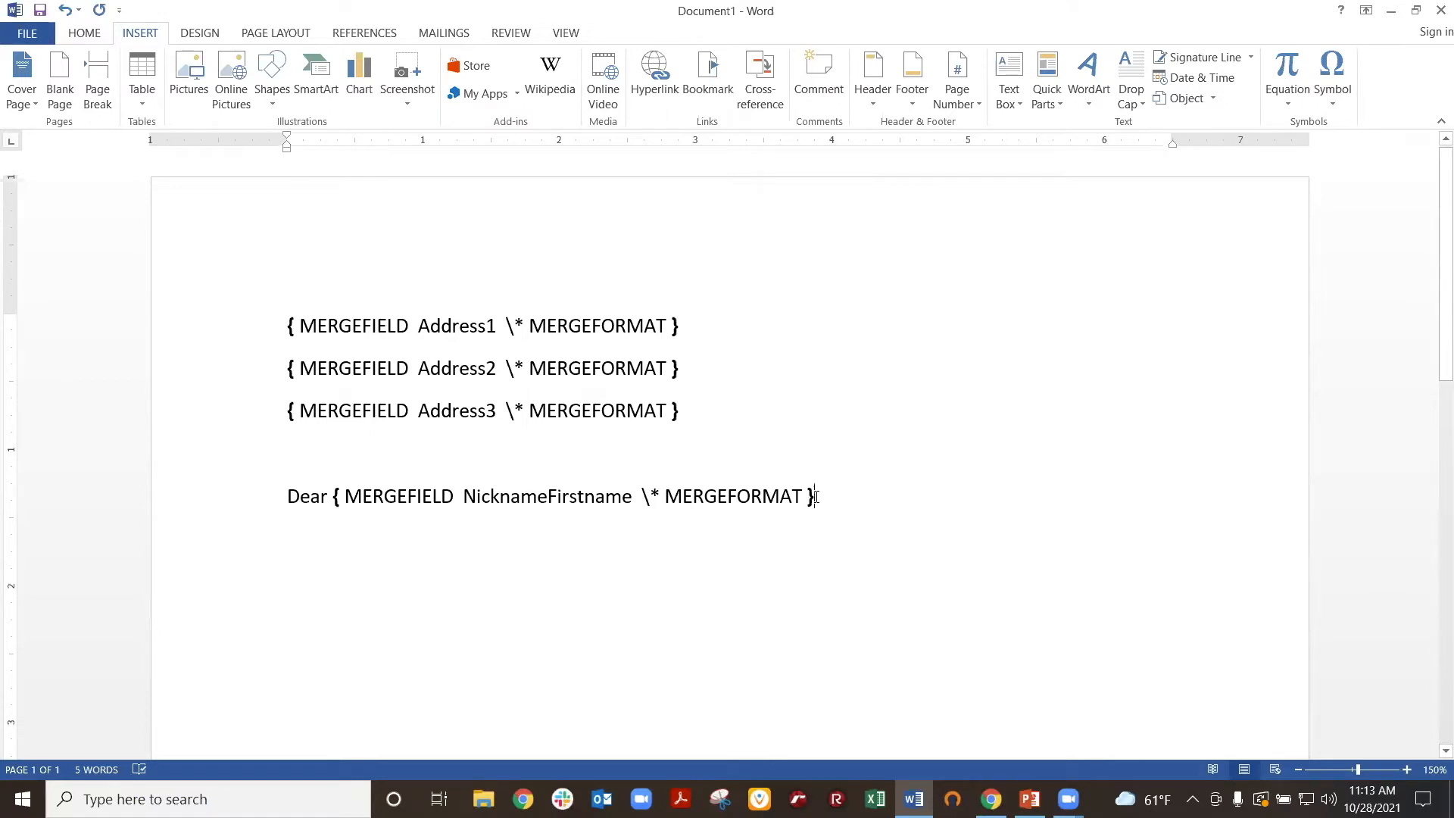
- Start another field insertion after NicknameFirstname, and copy the SpouseNicknameFirstname field name from the help article in Chrome
{"action": "left_click", "coordinate": [1050, 104]}
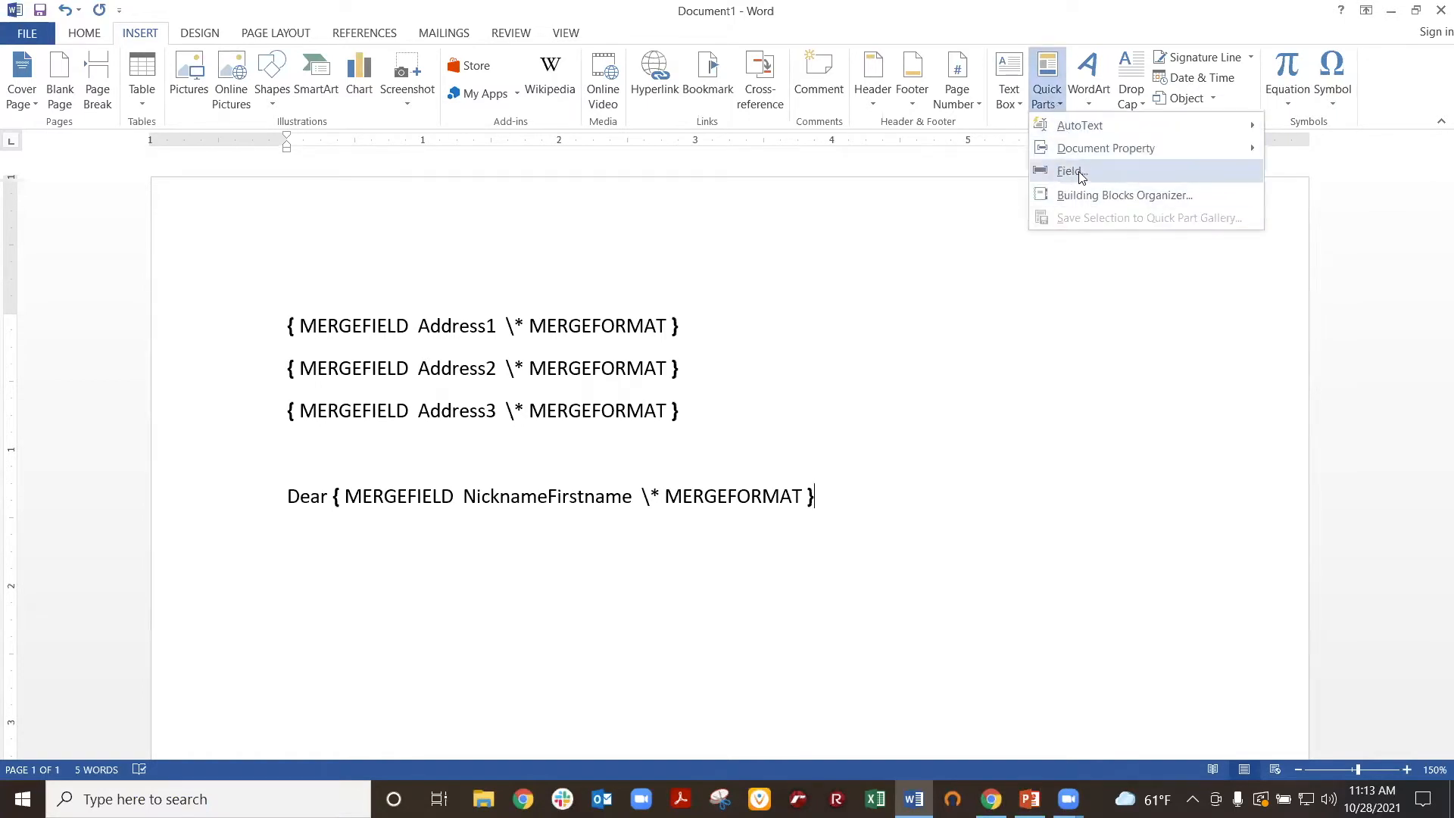
{"action": "left_click", "coordinate": [1076, 171]}
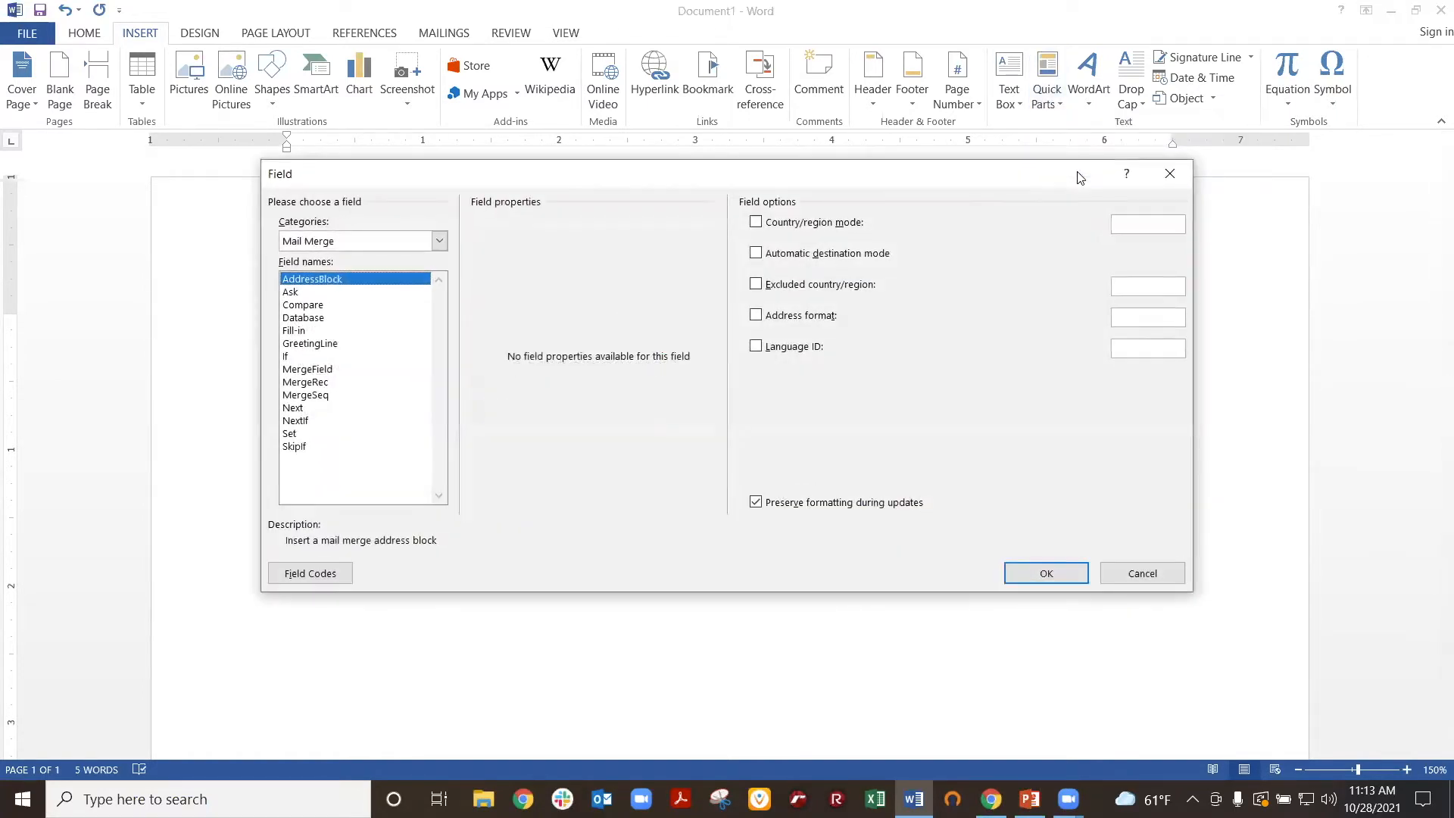
{"action": "left_click", "coordinate": [988, 793]}
{"action": "scroll", "coordinate": [684, 451], "scroll_direction": "down", "scroll_amount": 2}
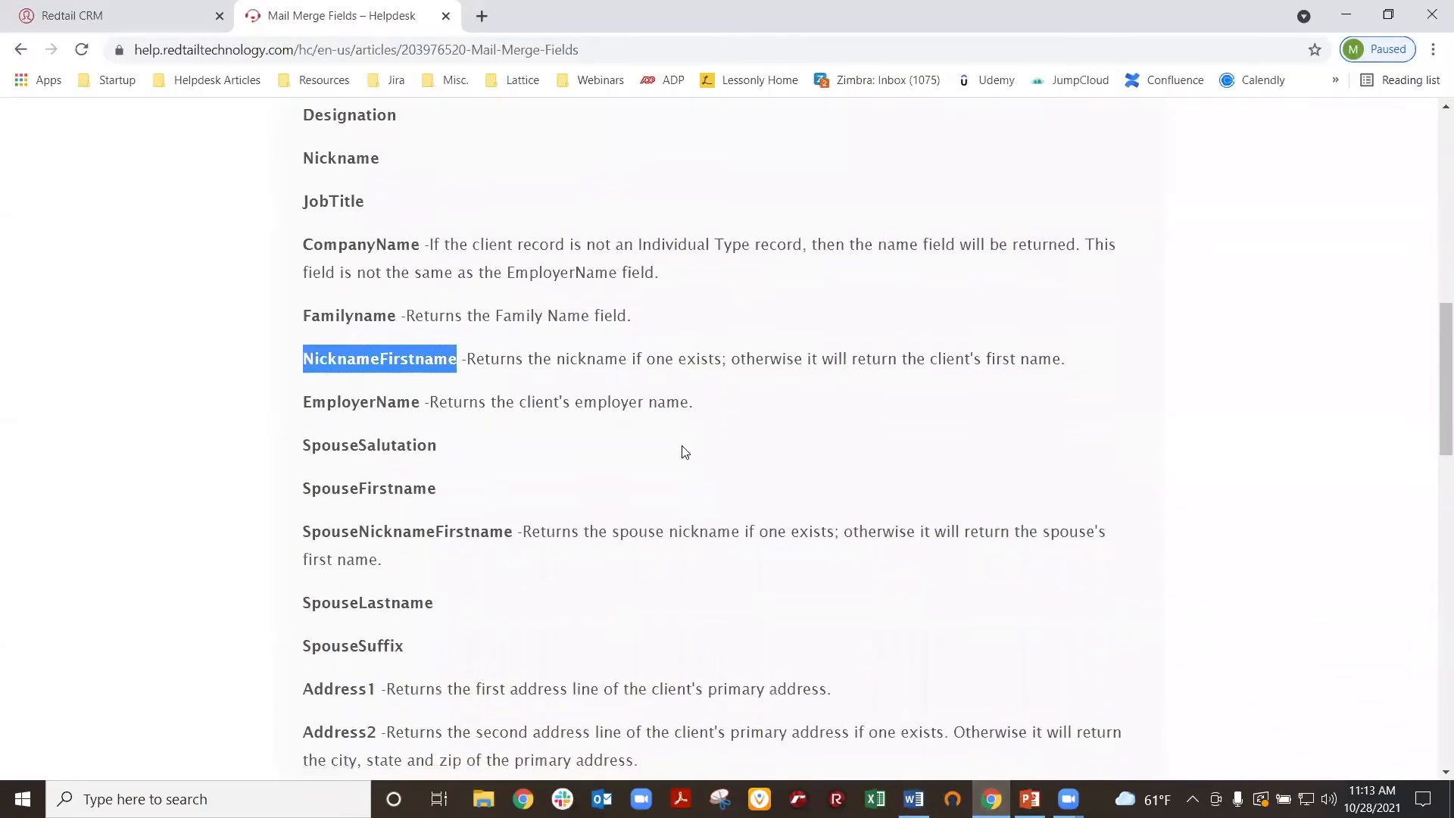
{"action": "left_click_drag", "start_coordinate": [304, 530], "coordinate": [513, 529]}
{"action": "right_click", "coordinate": [486, 536]}
{"action": "left_click", "coordinate": [504, 548]}
- Back in Word, insert a MergeField named SpouseNicknameFirstname with " and " as the text to be inserted before it
{"action": "left_click", "coordinate": [914, 798]}
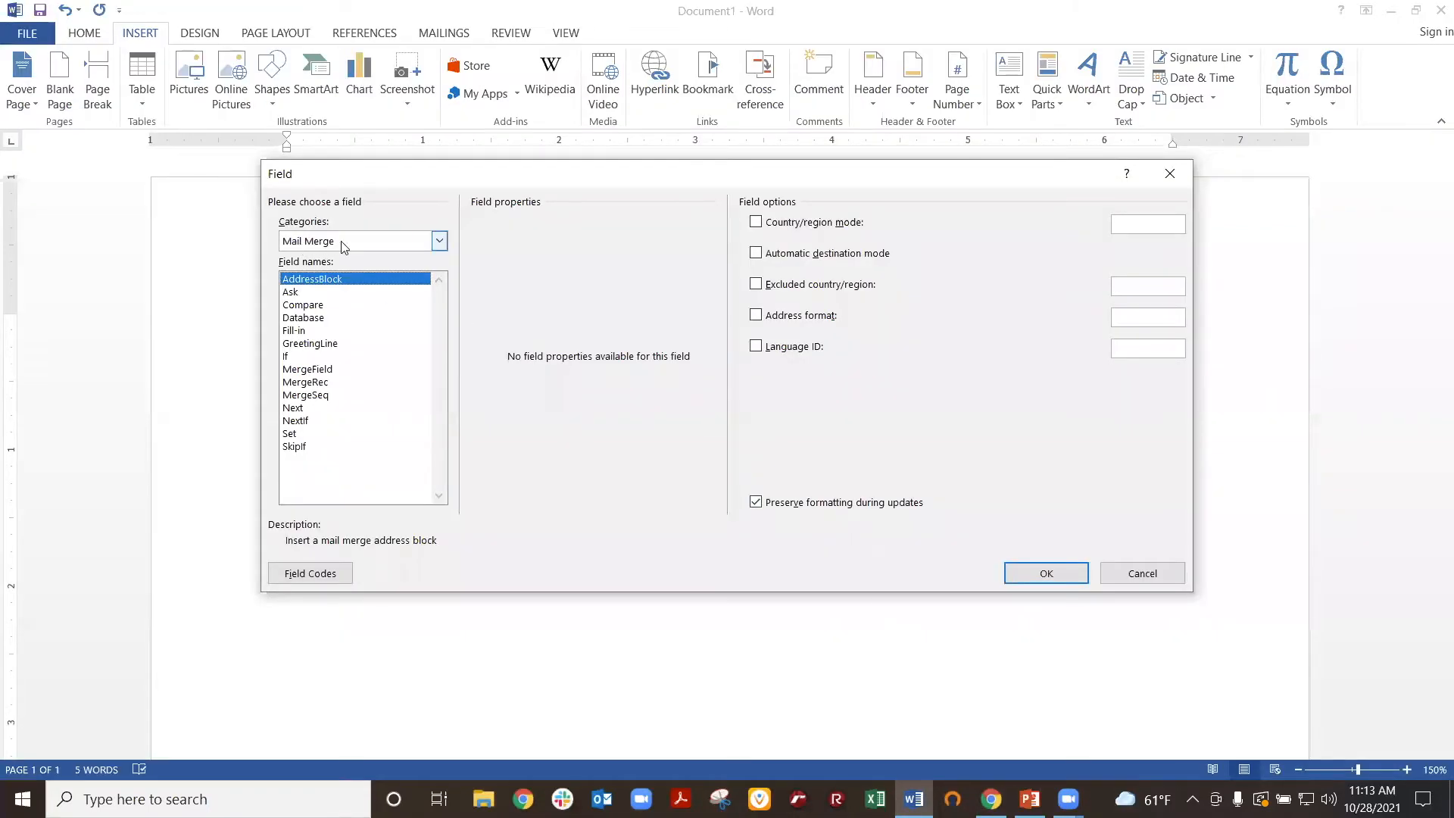
{"action": "left_click", "coordinate": [313, 370]}
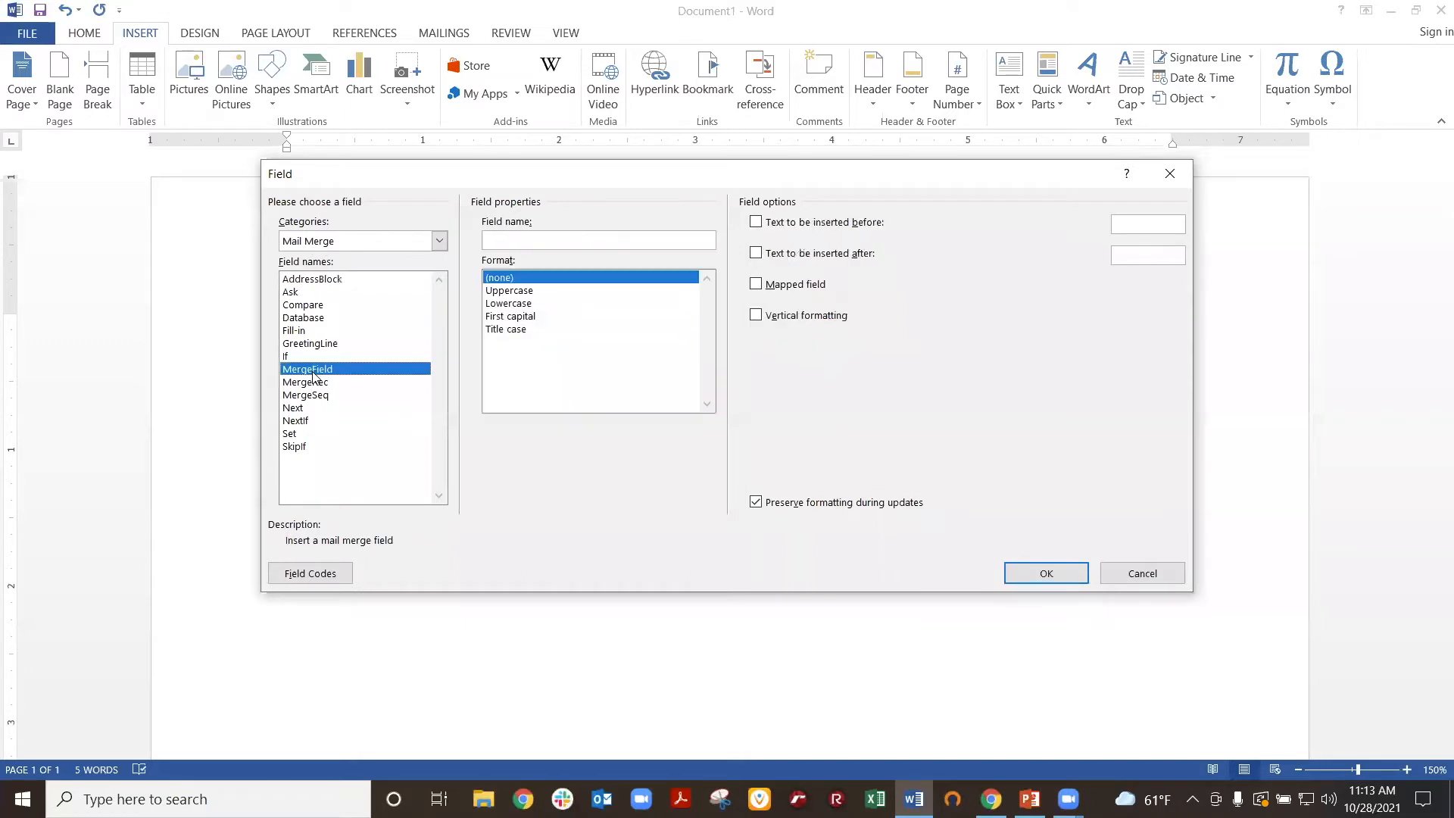
{"action": "right_click", "coordinate": [515, 240]}
{"action": "left_click", "coordinate": [564, 297]}
{"action": "left_click", "coordinate": [783, 227]}
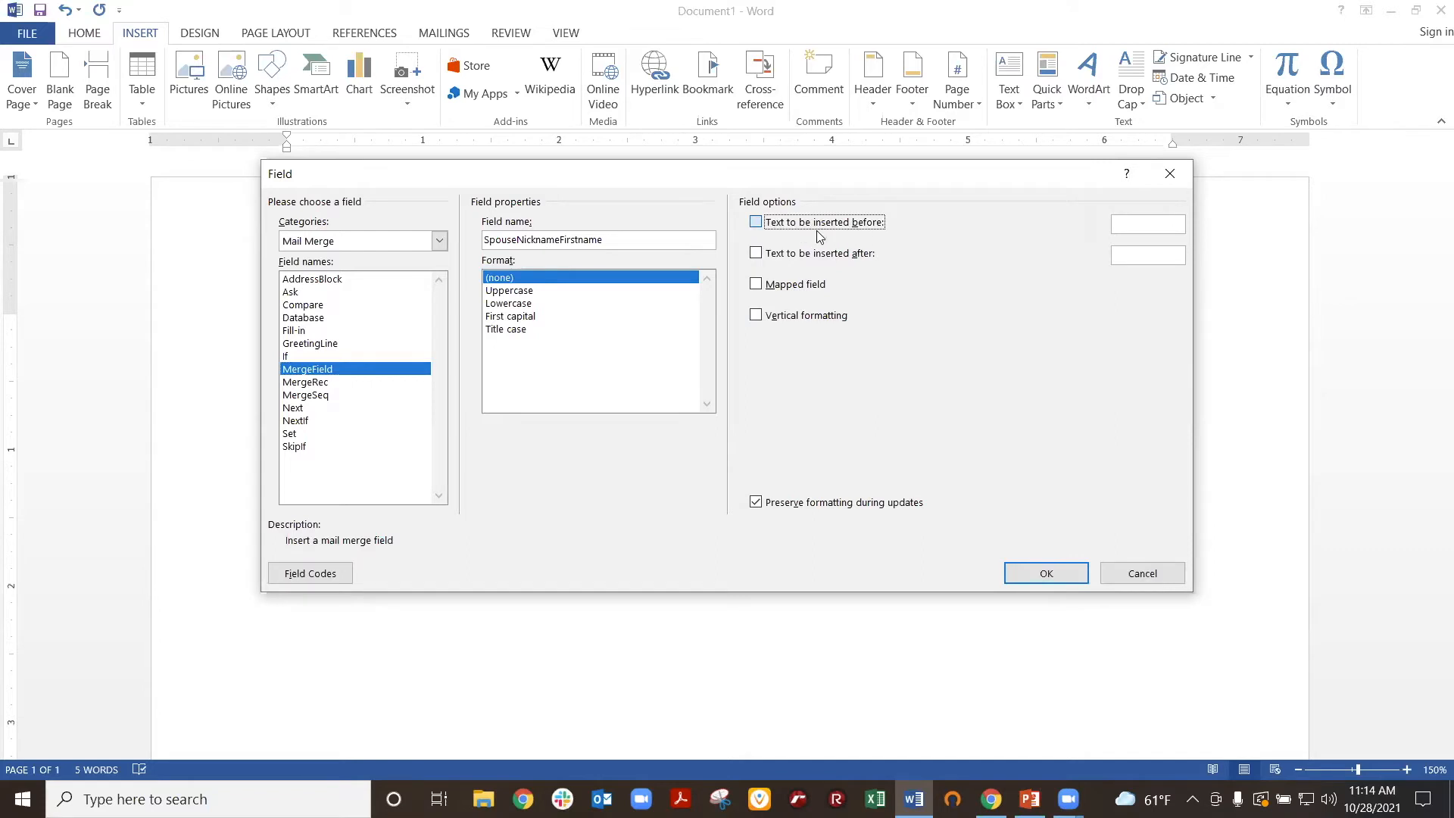
{"action": "left_click", "coordinate": [756, 225]}
{"action": "type", "text": "and"}
{"action": "left_click", "coordinate": [1045, 574]}
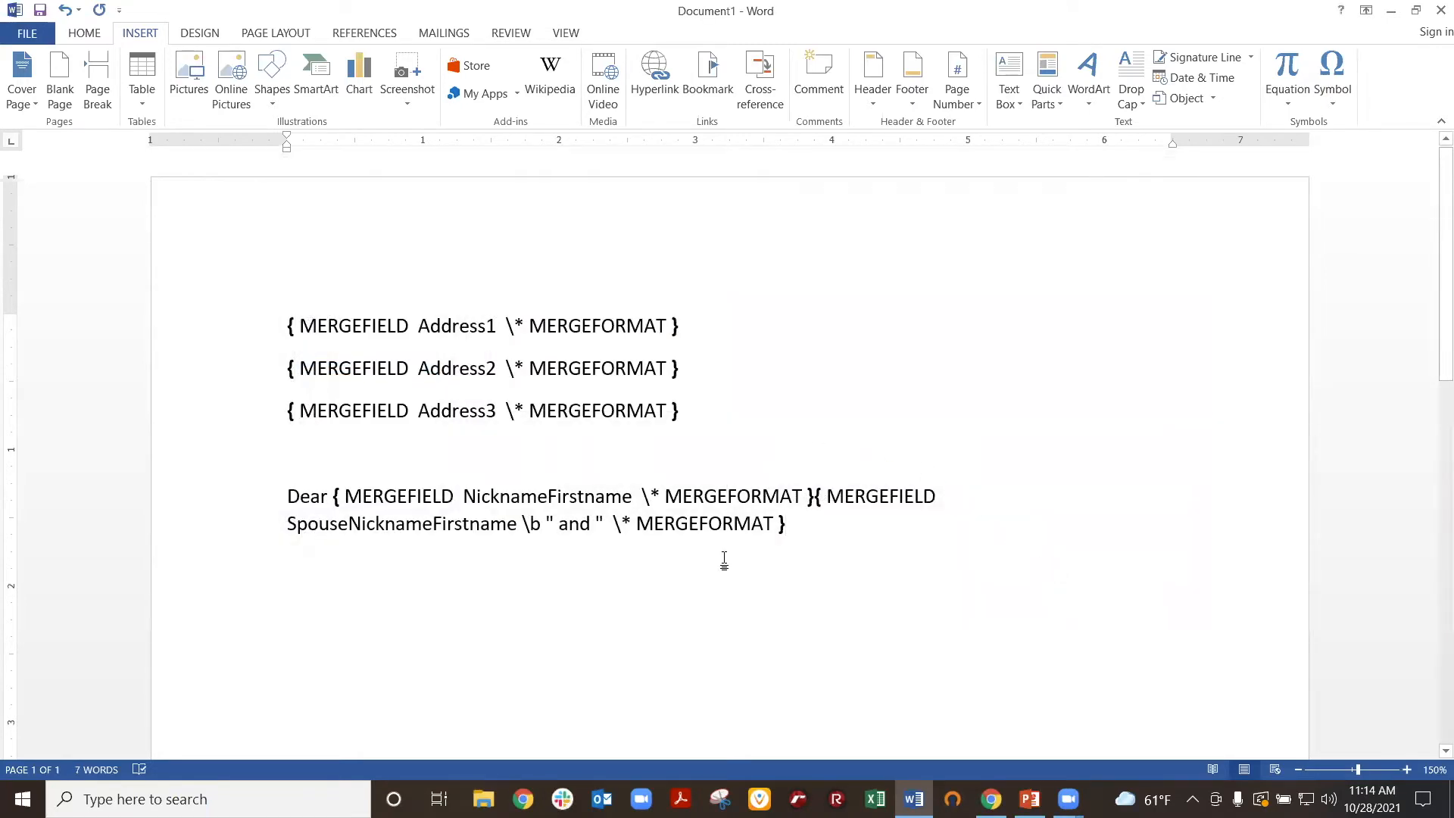
- Toggle the NicknameFirstname and SpouseNicknameFirstname field codes in the salutation to their placeholders
{"action": "right_click", "coordinate": [569, 499]}
{"action": "left_click", "coordinate": [647, 649]}
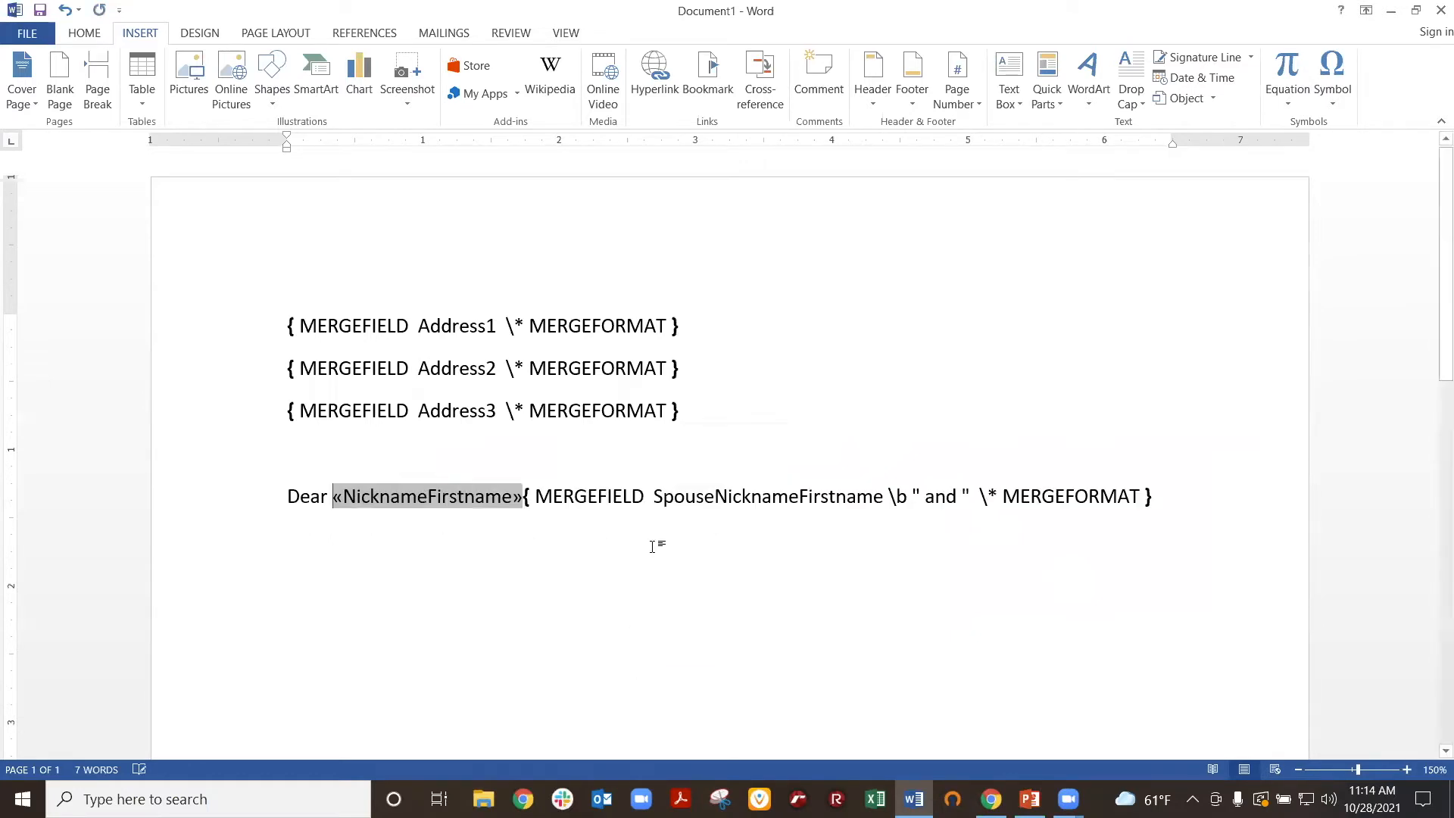
{"action": "right_click", "coordinate": [809, 496]}
{"action": "left_click", "coordinate": [873, 655]}
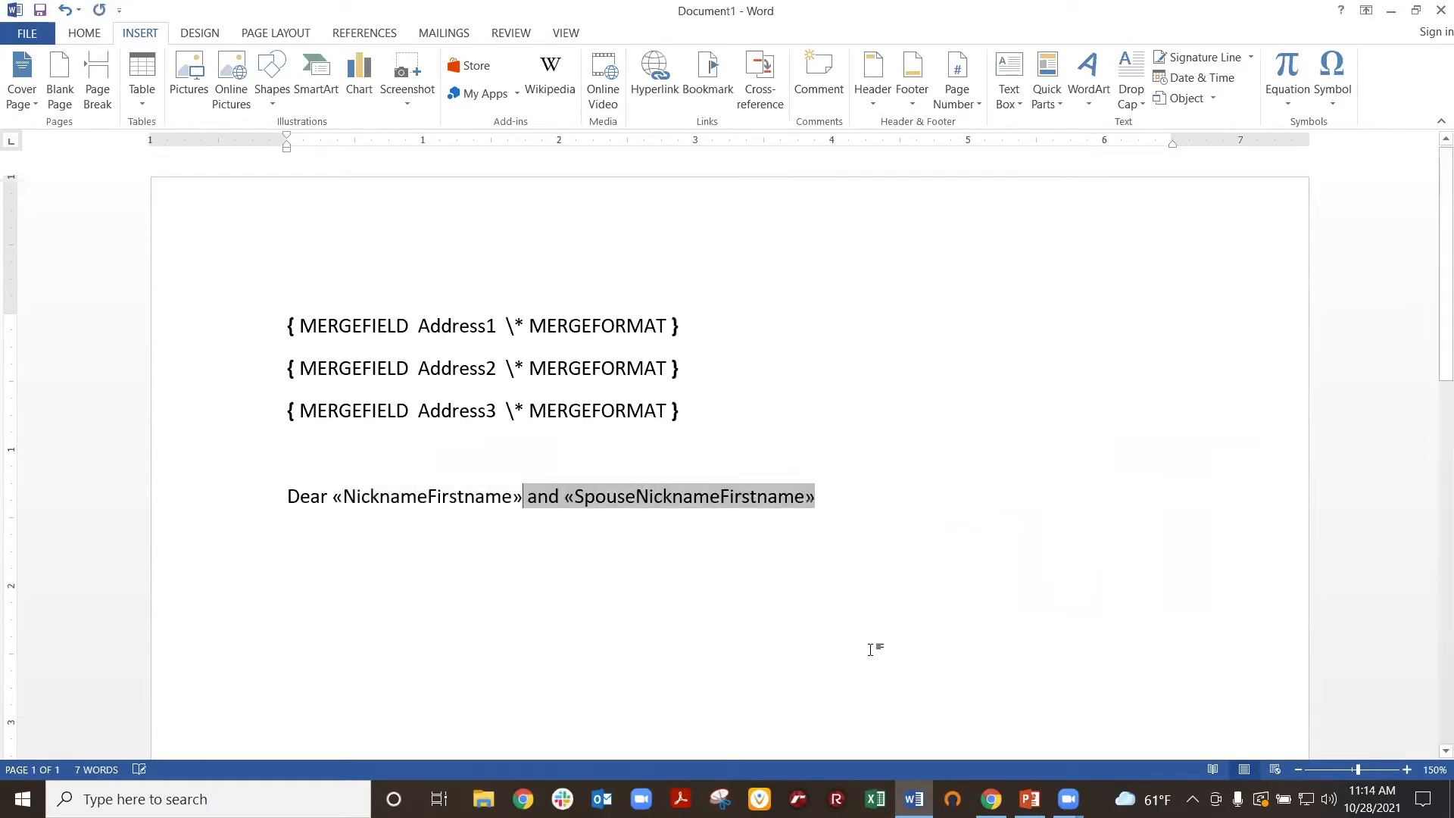
{"action": "left_click", "coordinate": [851, 497]}
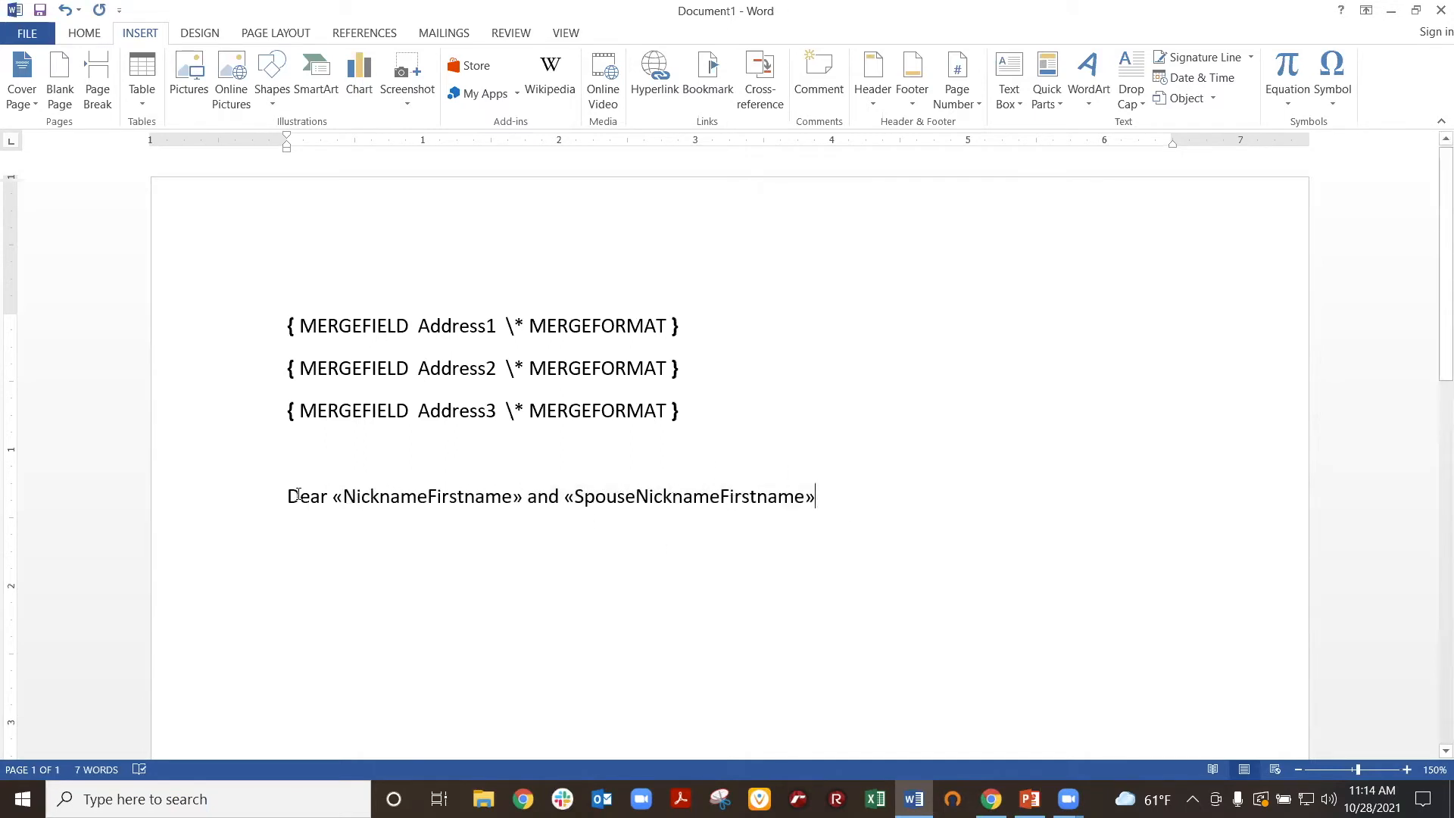
{"action": "left_click", "coordinate": [411, 497]}
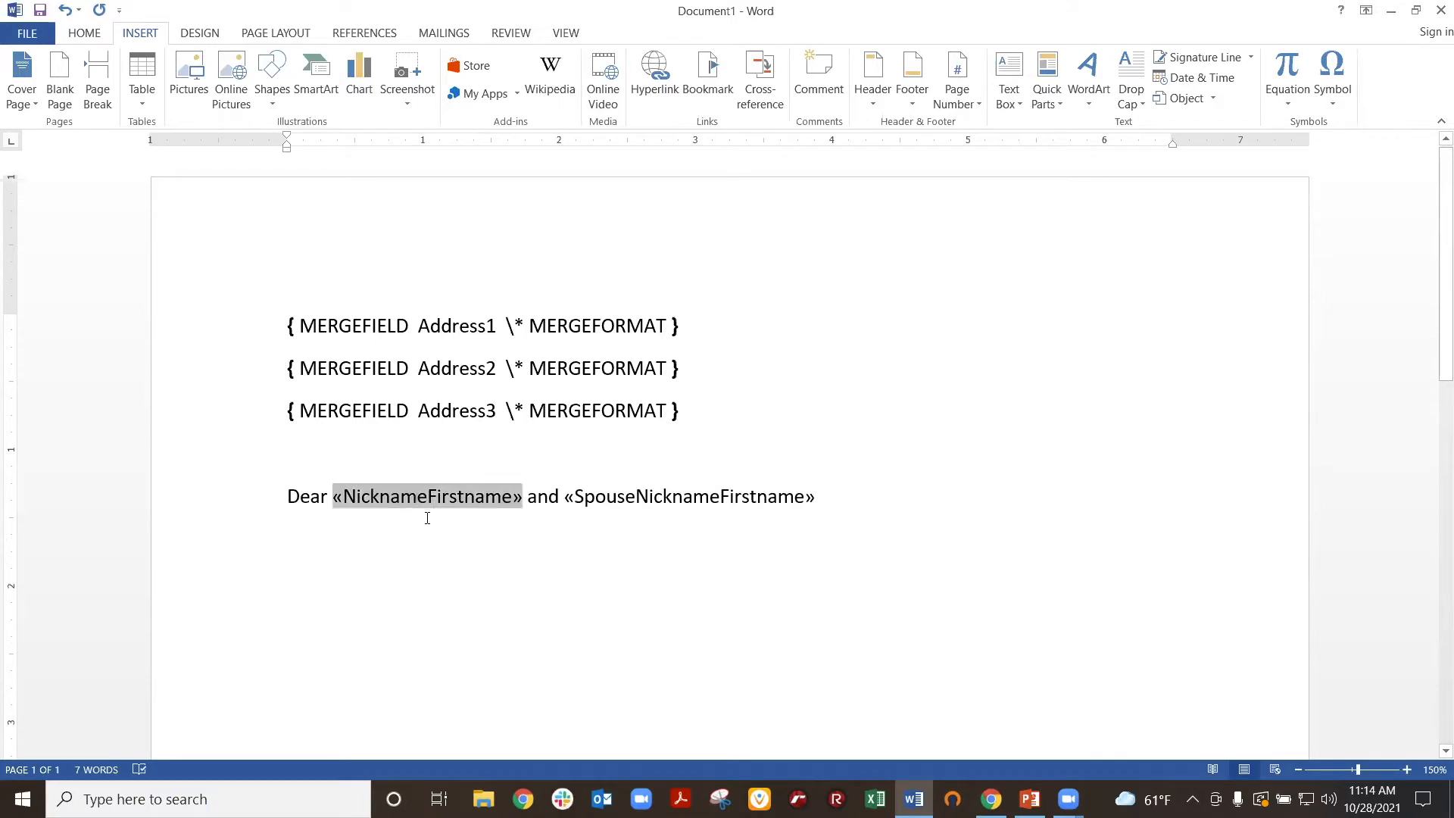
{"action": "left_click", "coordinate": [626, 496]}
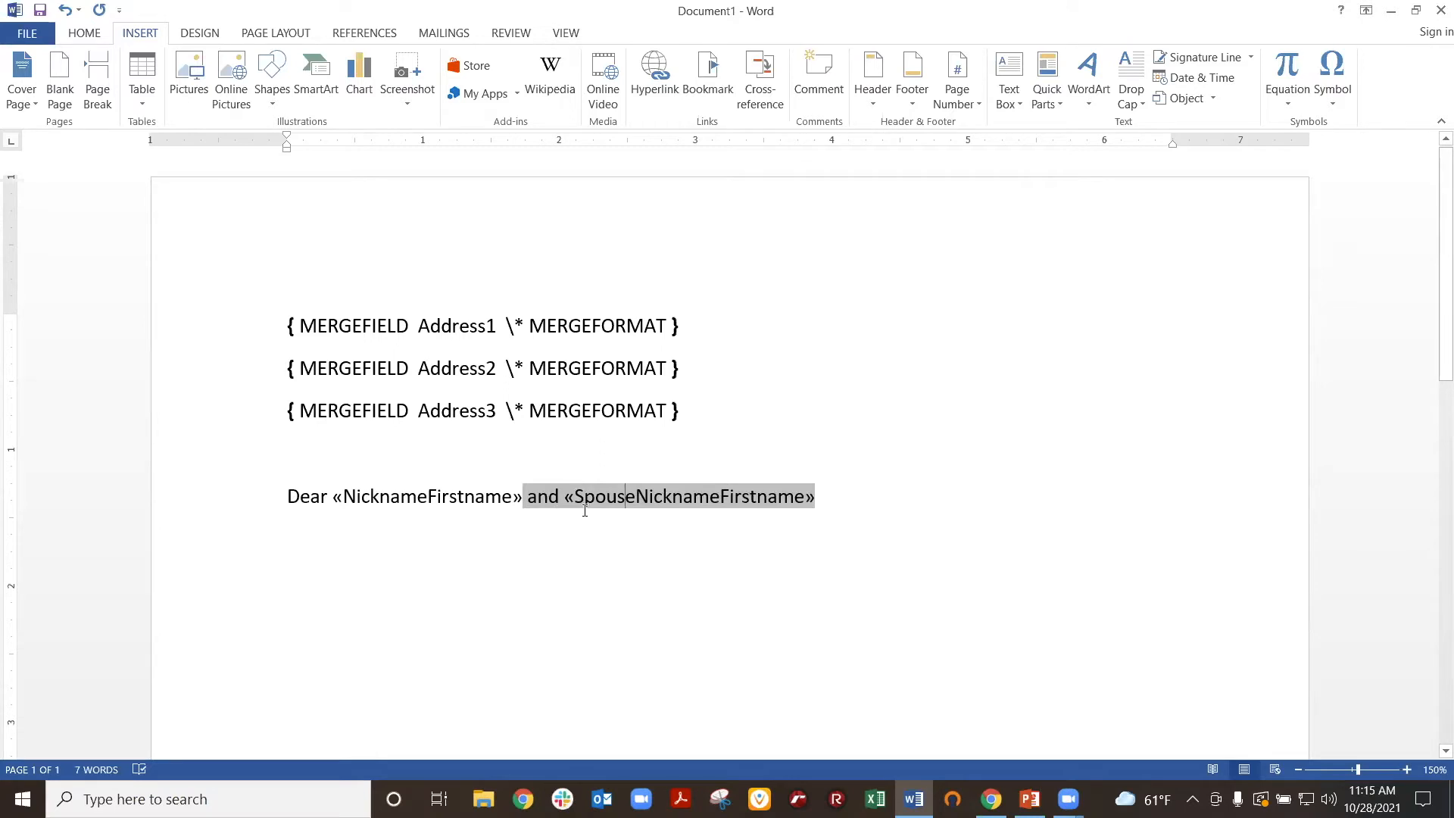
- End the salutation line with a comma and add two new lines below it
{"action": "left_click", "coordinate": [846, 504]}
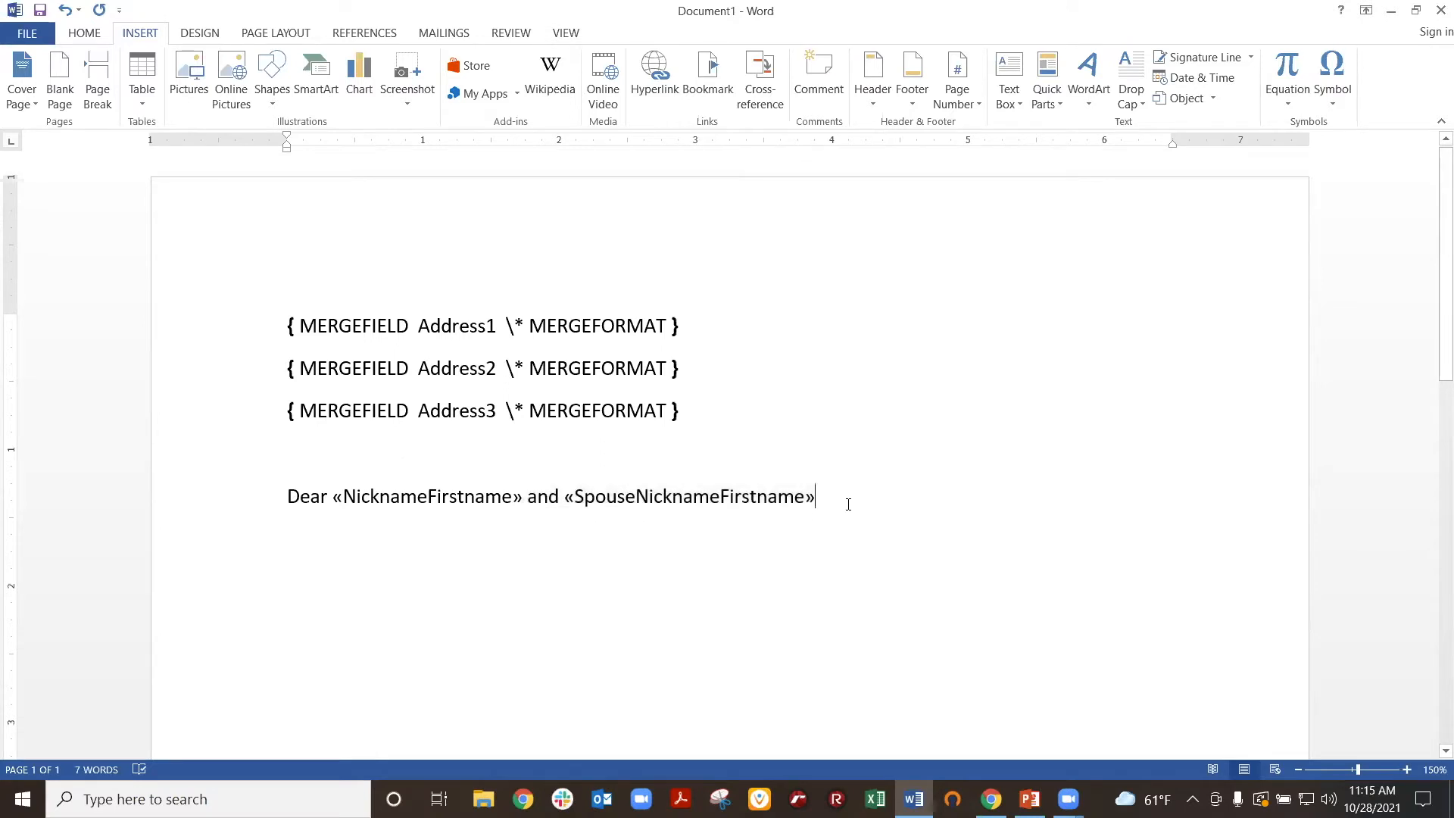
{"action": "type", "text": ","}
{"action": "key", "text": "Return"}
{"action": "key", "text": "Return"}
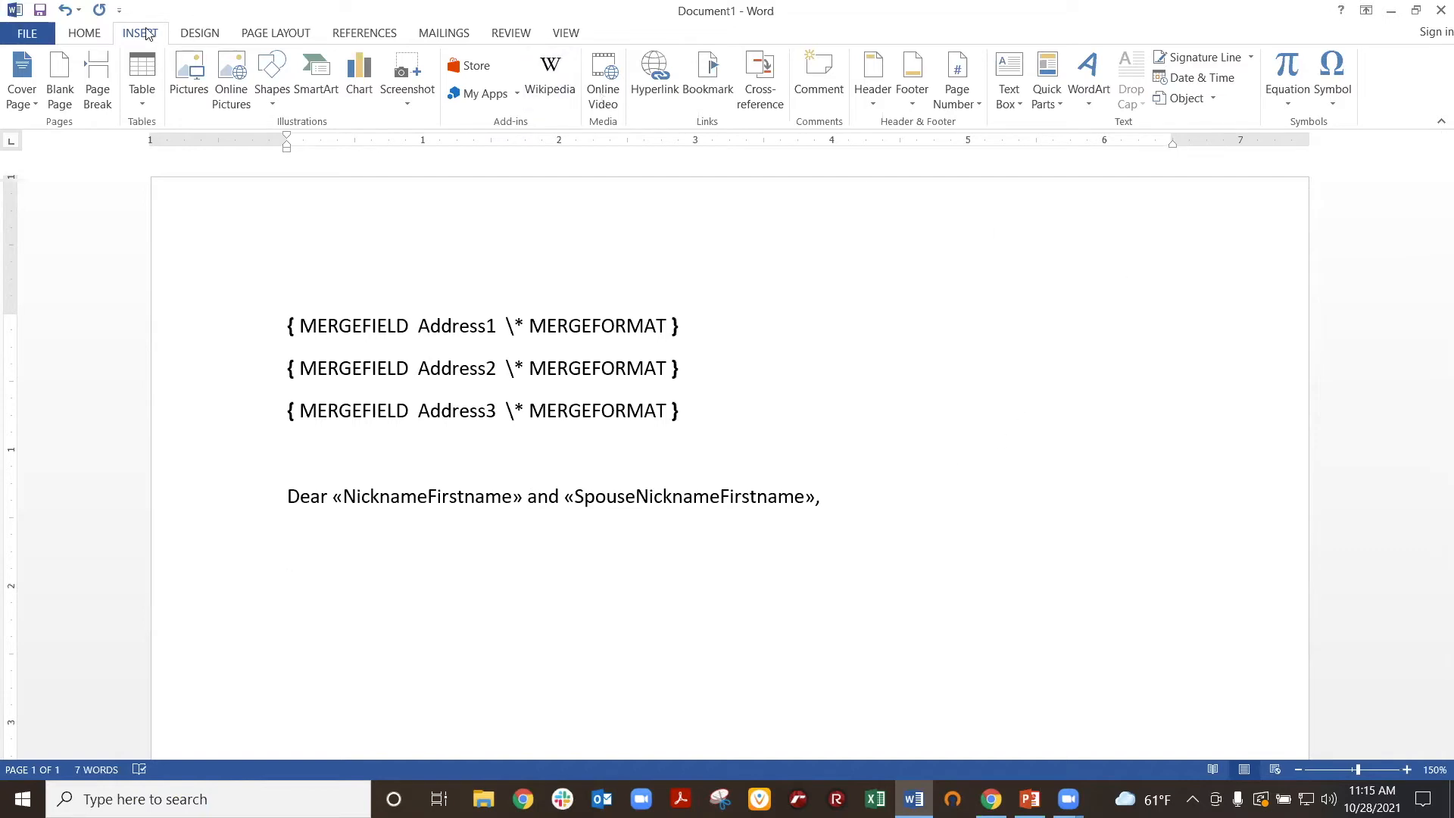
- Save the document to the Desktop as "Letter Head with Address" in Word 97-2003 Document format
{"action": "left_click", "coordinate": [40, 10]}
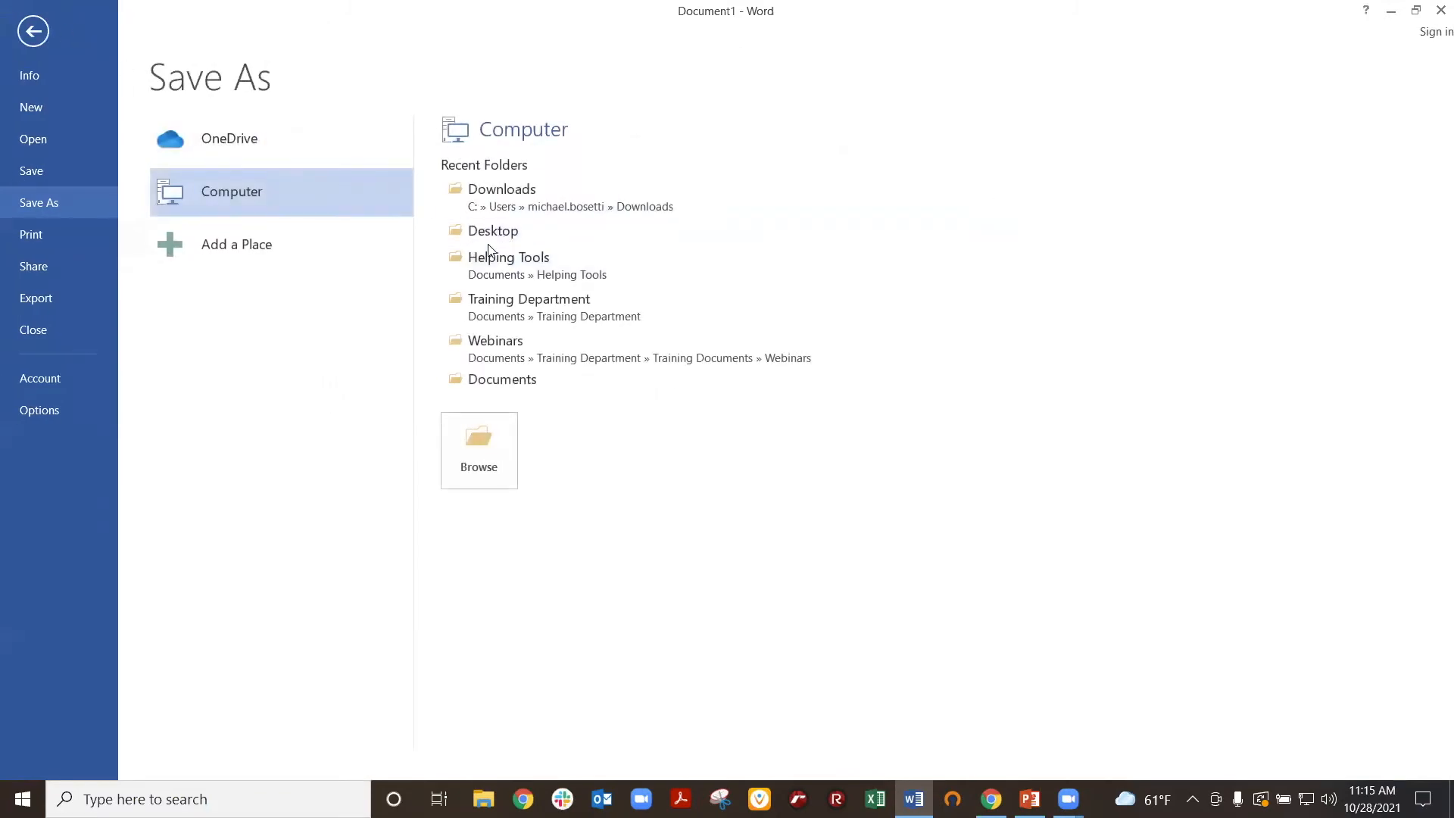
{"action": "left_click", "coordinate": [512, 237]}
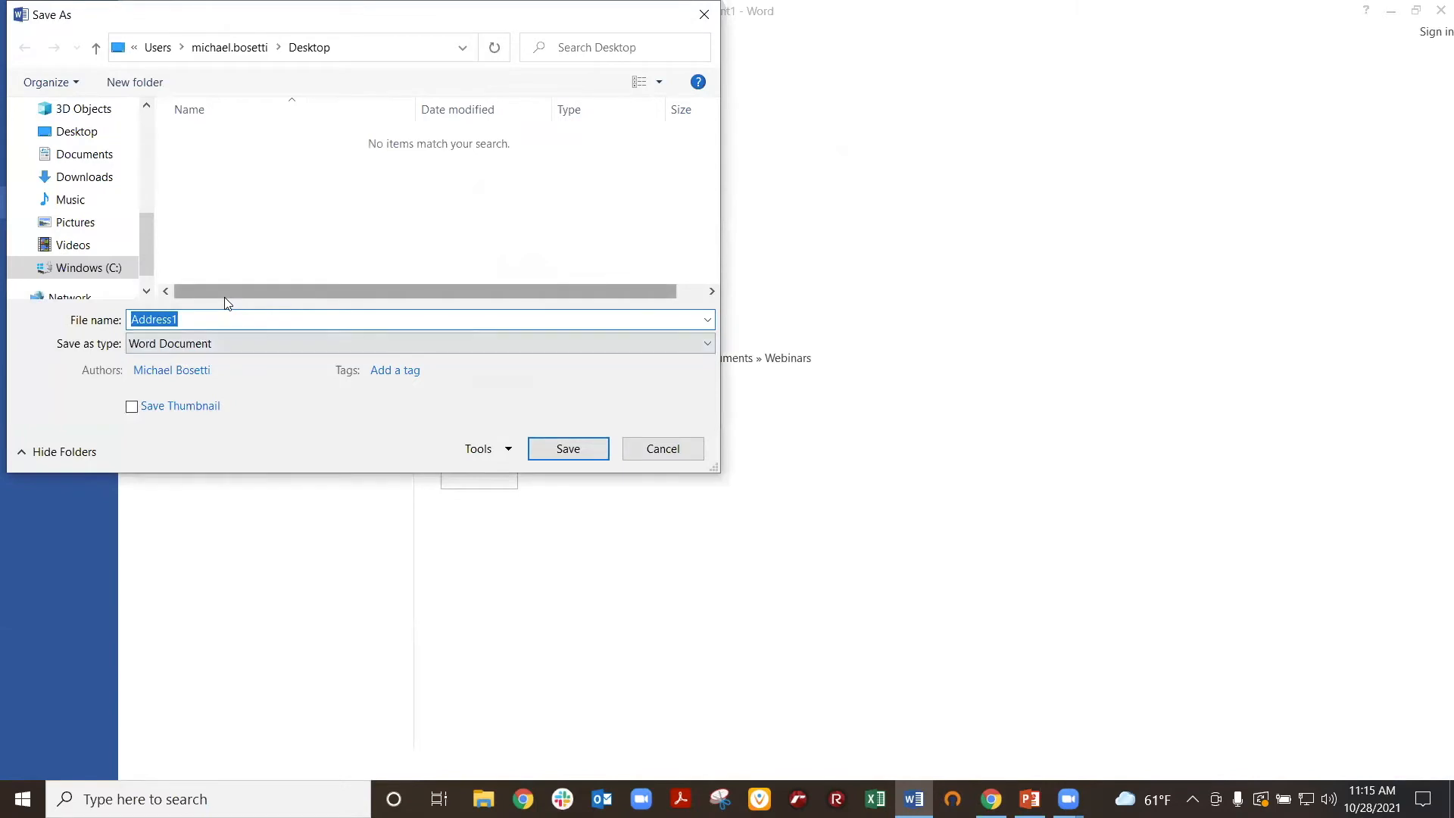
{"action": "type", "text": "Letter Head with Address"}
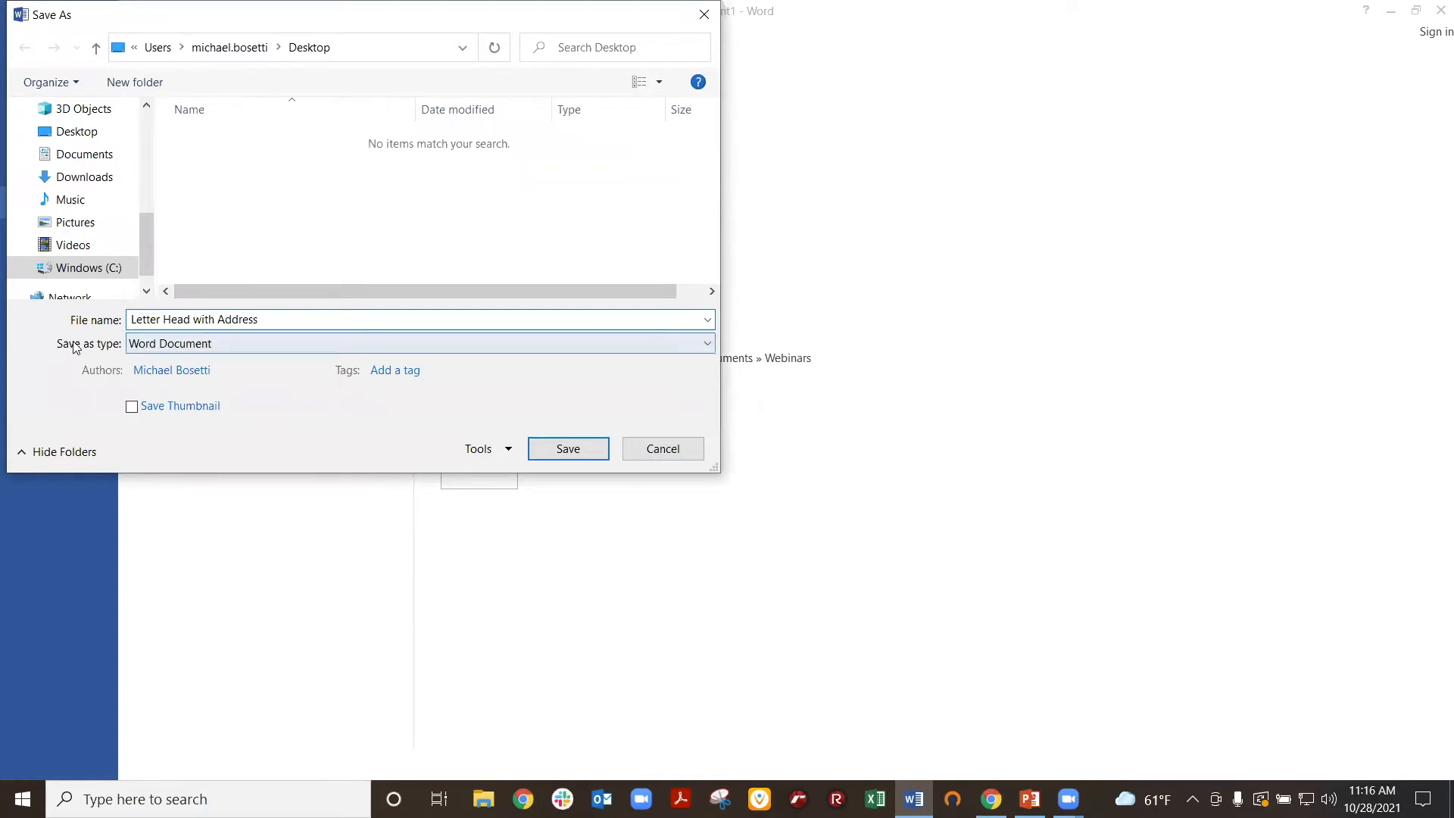
{"action": "left_click", "coordinate": [253, 345]}
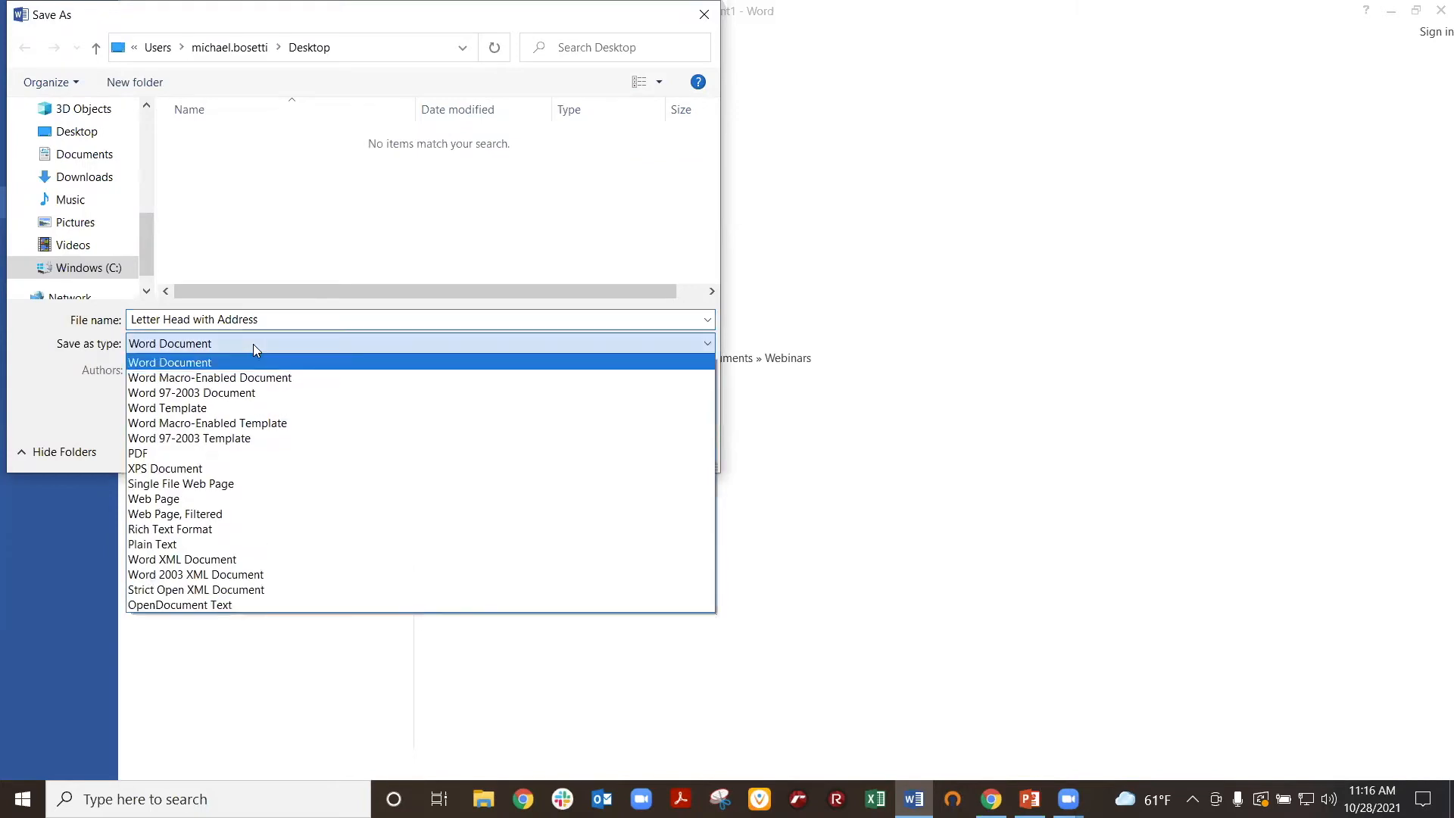
{"action": "left_click", "coordinate": [284, 394]}
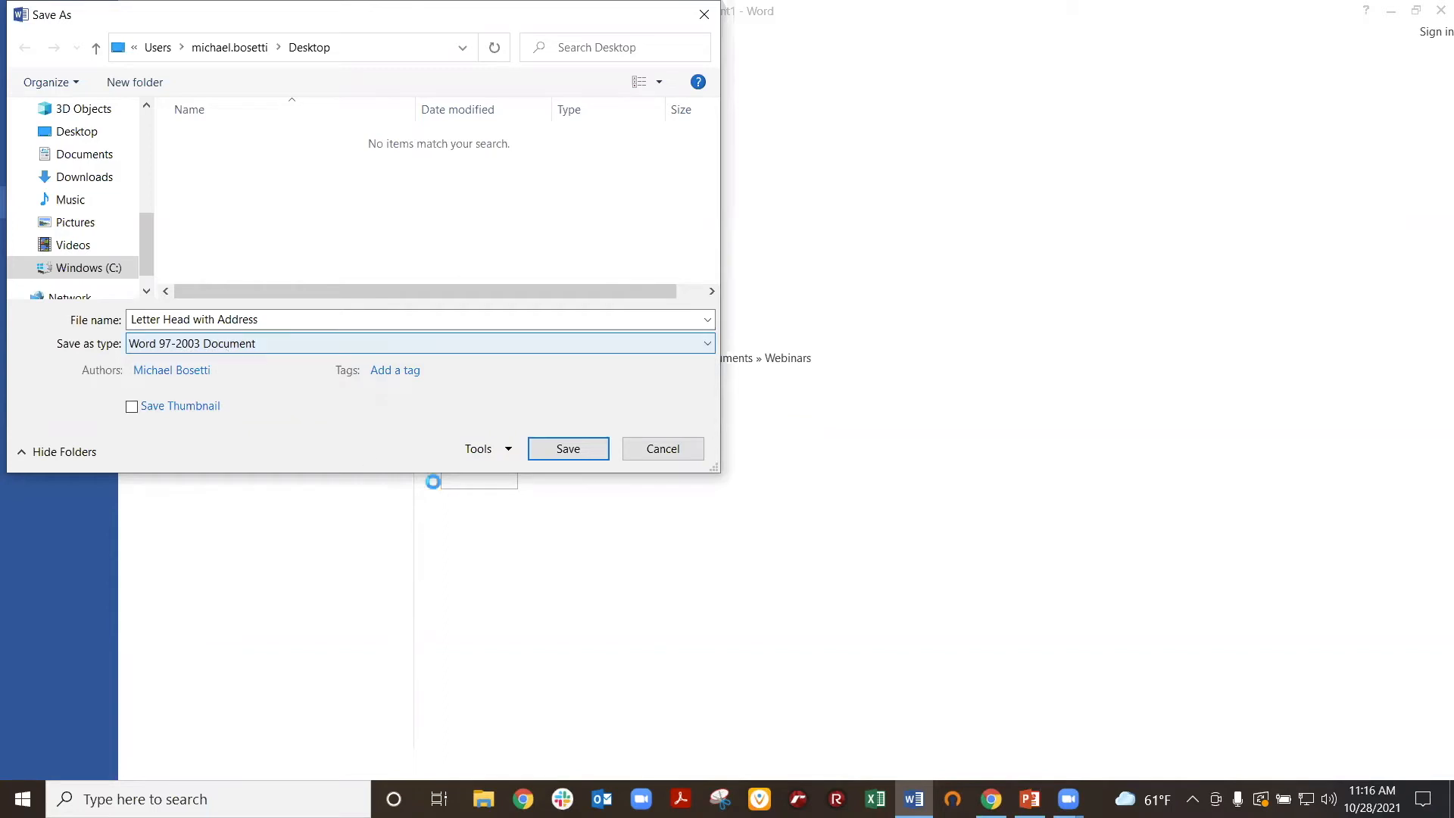
{"action": "left_click", "coordinate": [569, 452]}
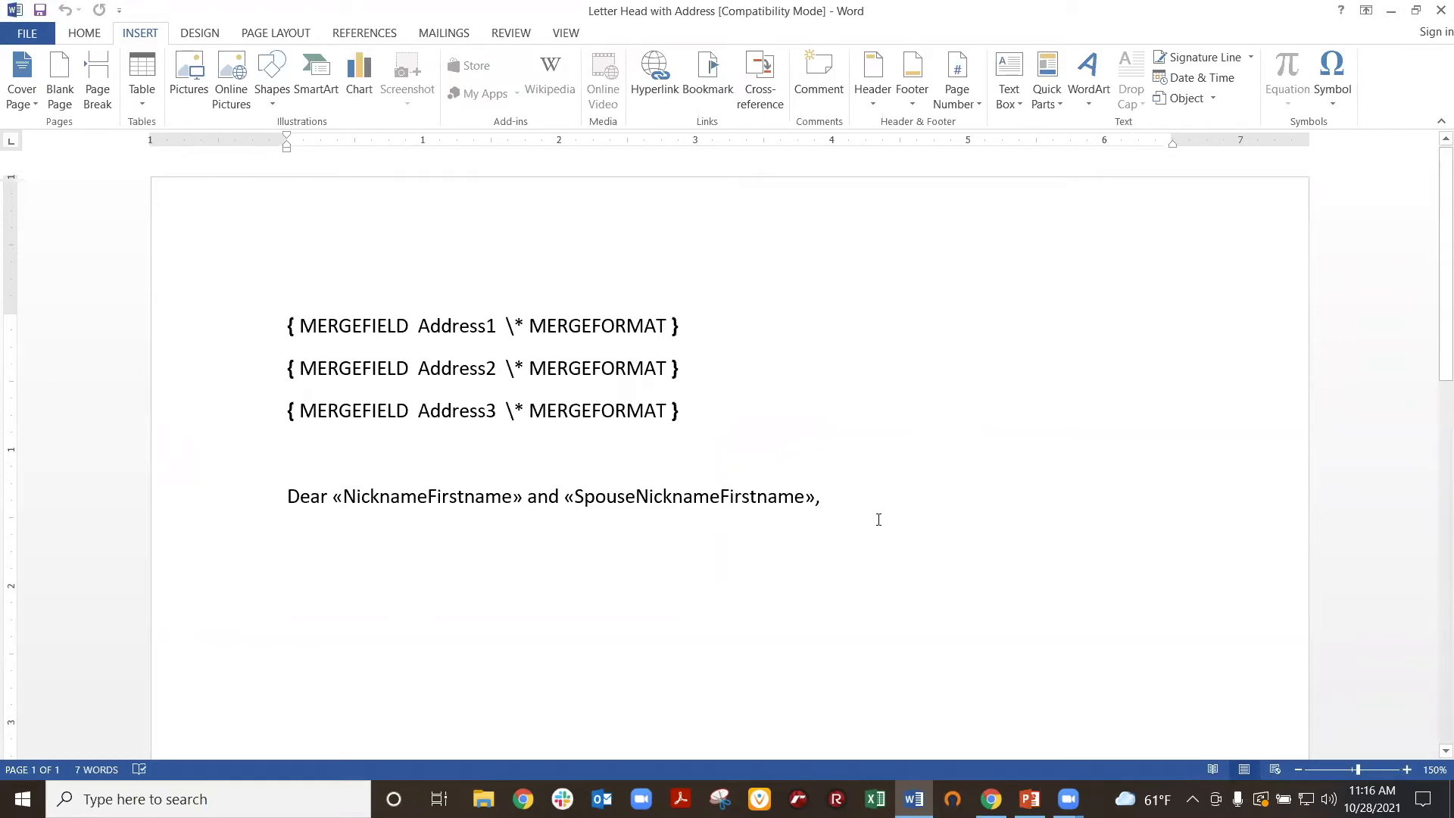
- Switch to Redtail CRM in Chrome and open the Mail Merge Templates page from the account management settings
{"action": "mouse_move", "coordinate": [991, 798]}
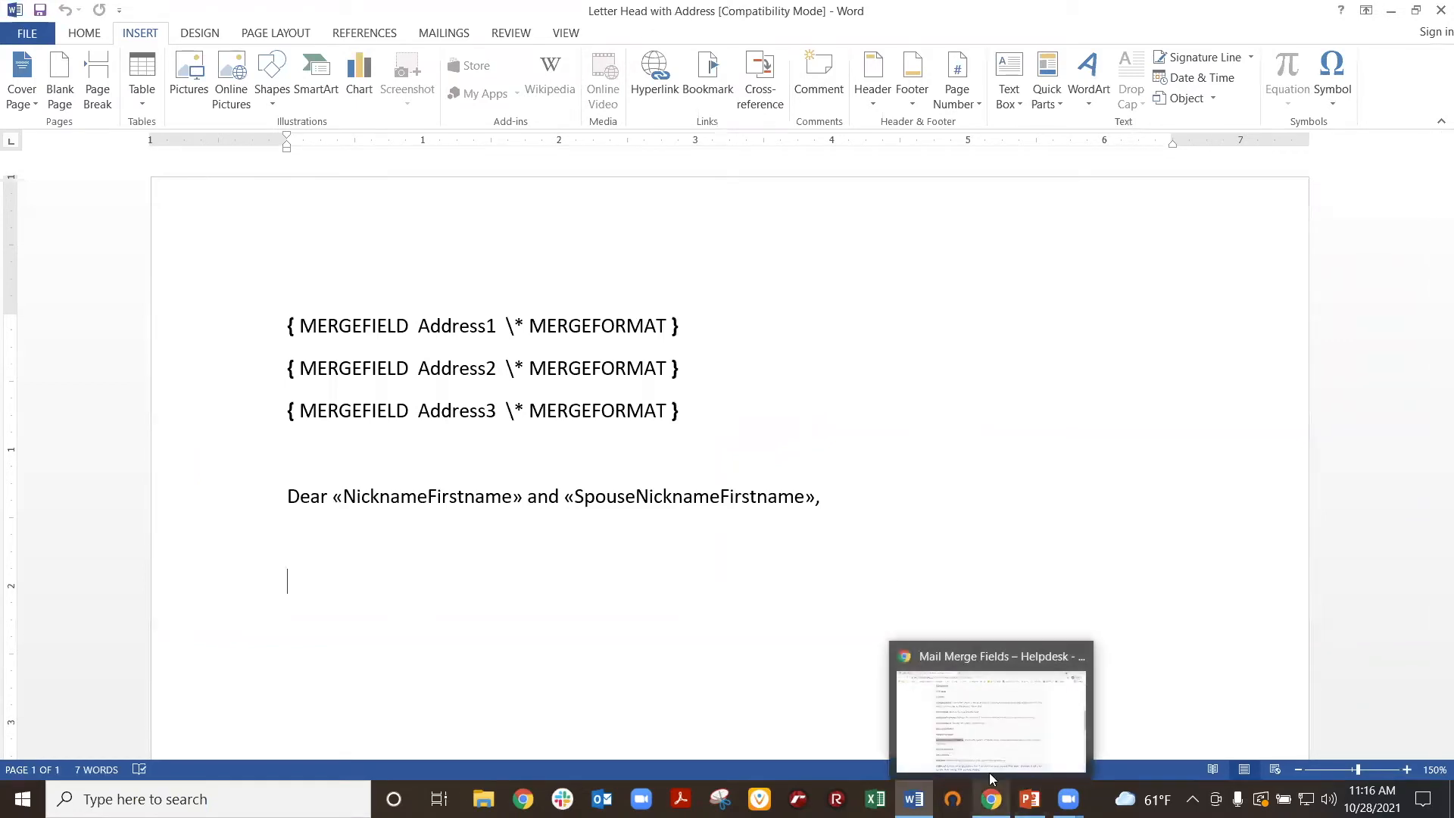
{"action": "left_click", "coordinate": [985, 750]}
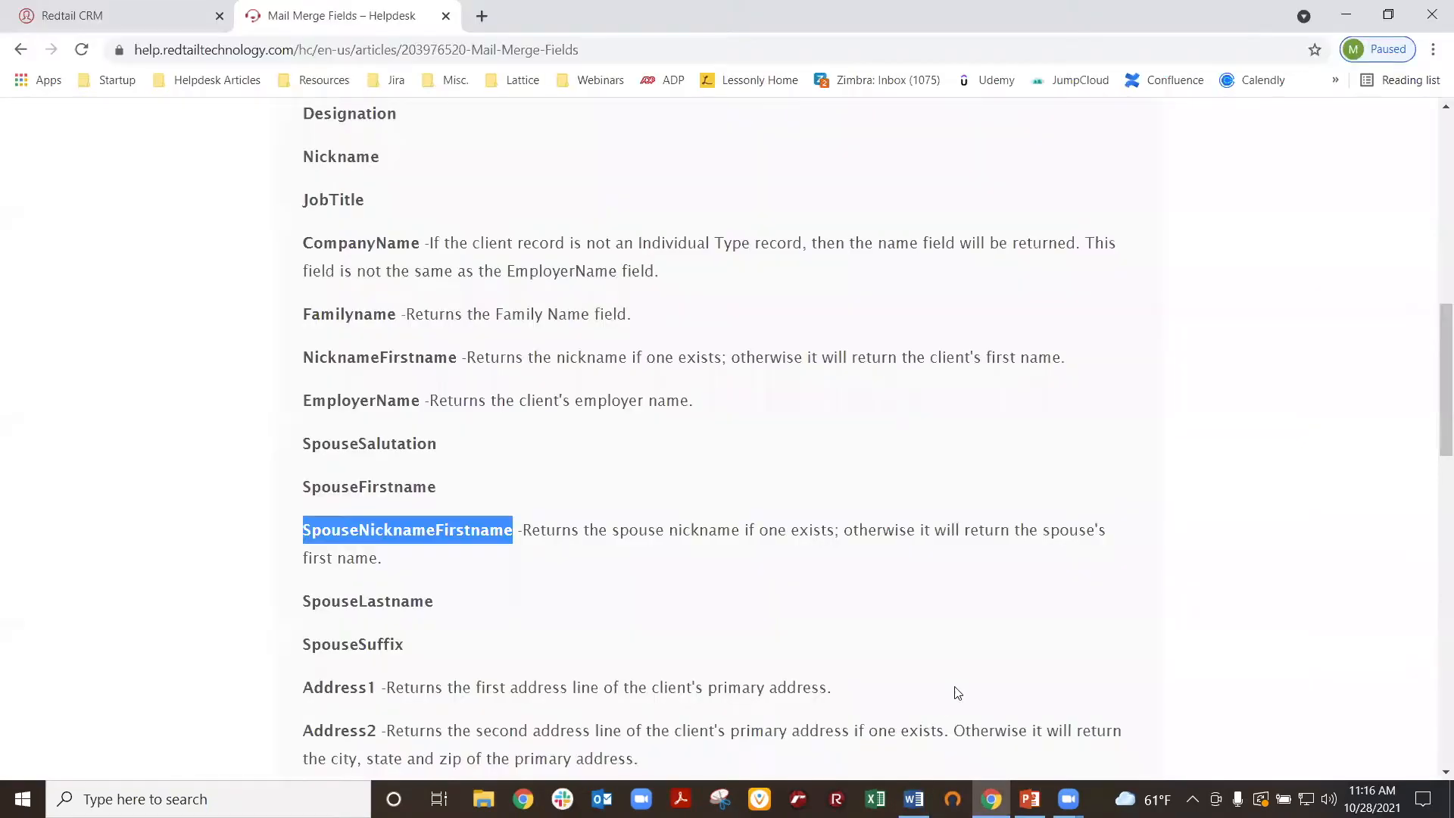
{"action": "left_click", "coordinate": [140, 15]}
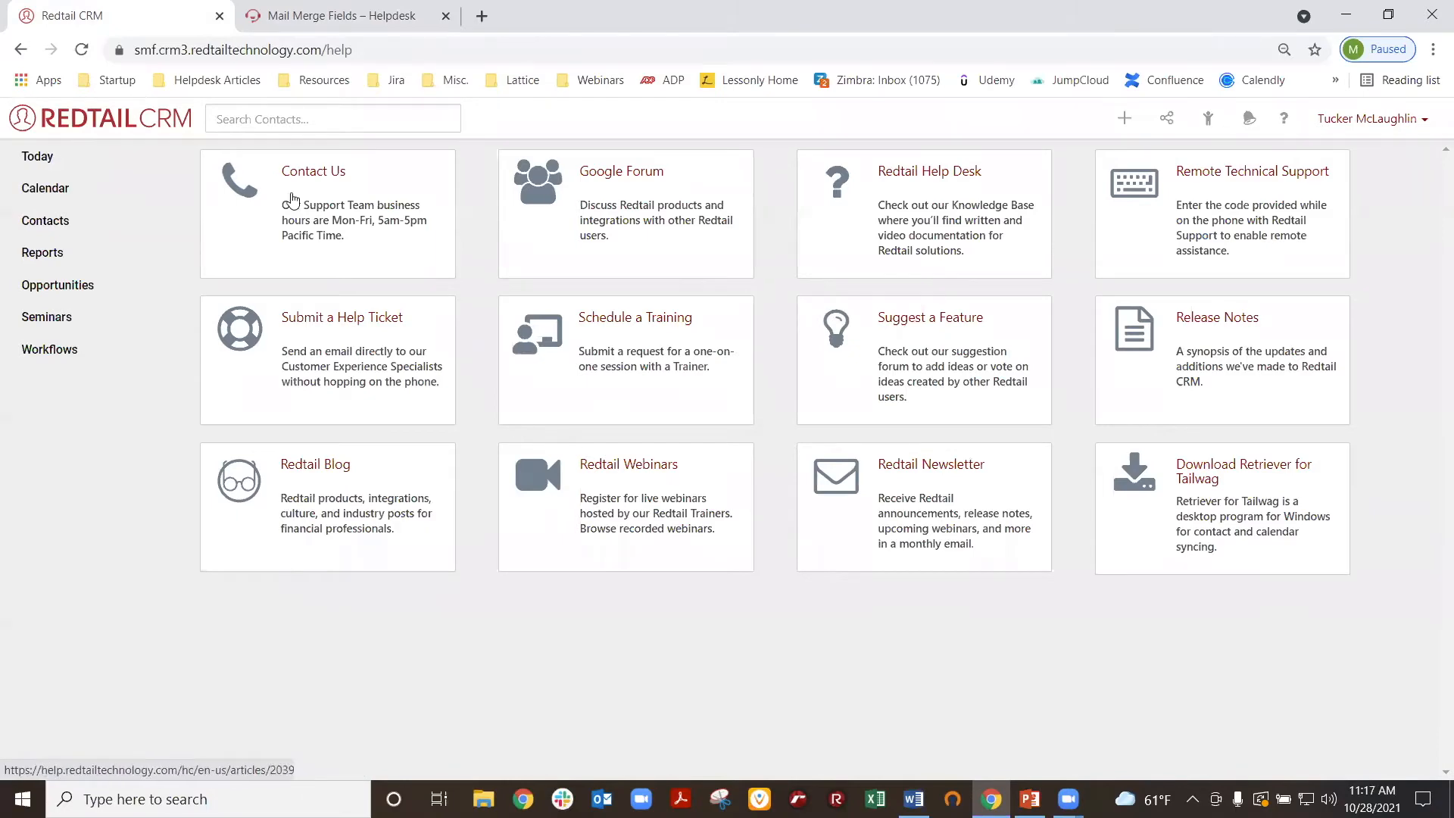
{"action": "left_click", "coordinate": [36, 159]}
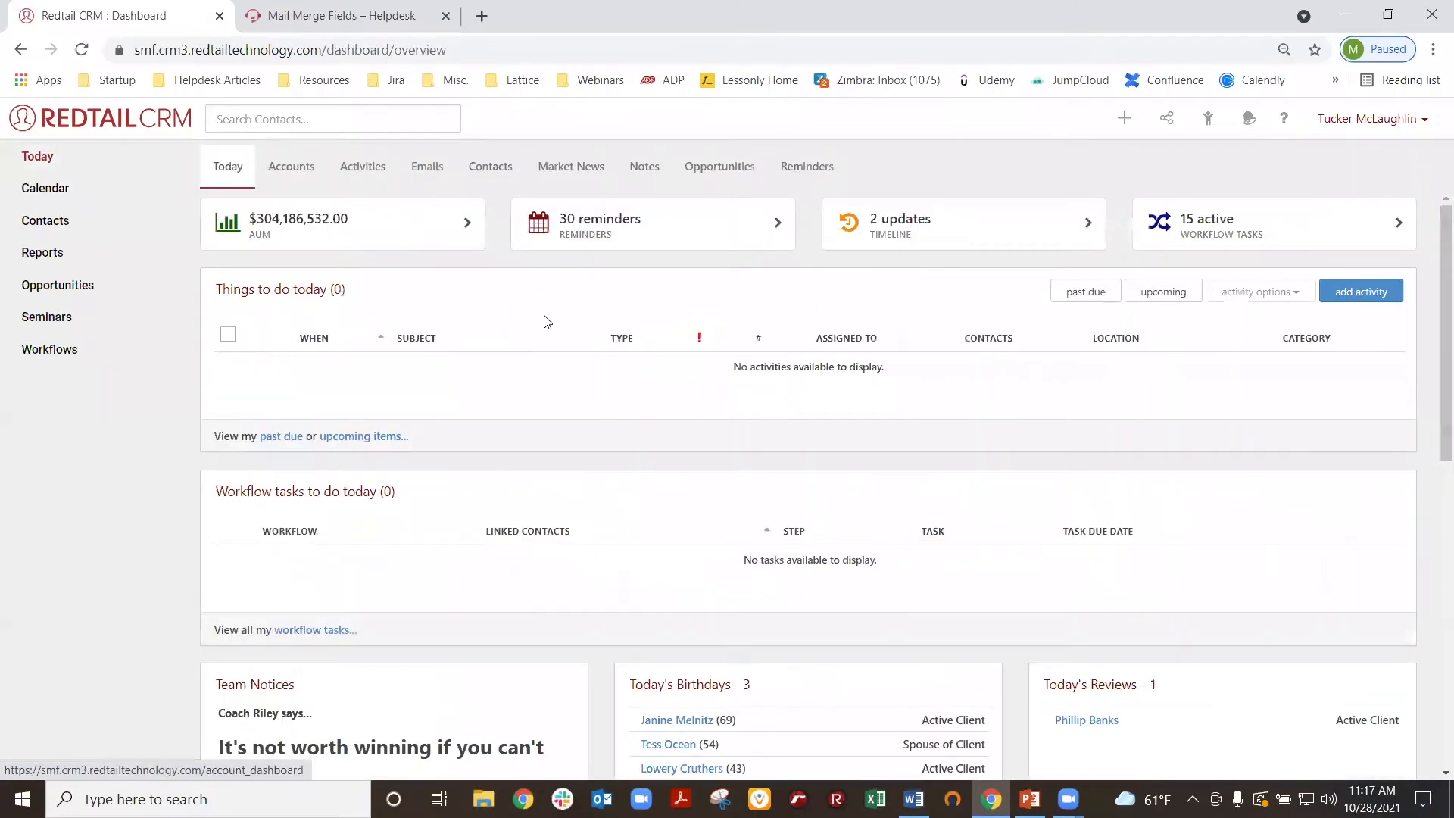
{"action": "left_click", "coordinate": [1382, 121]}
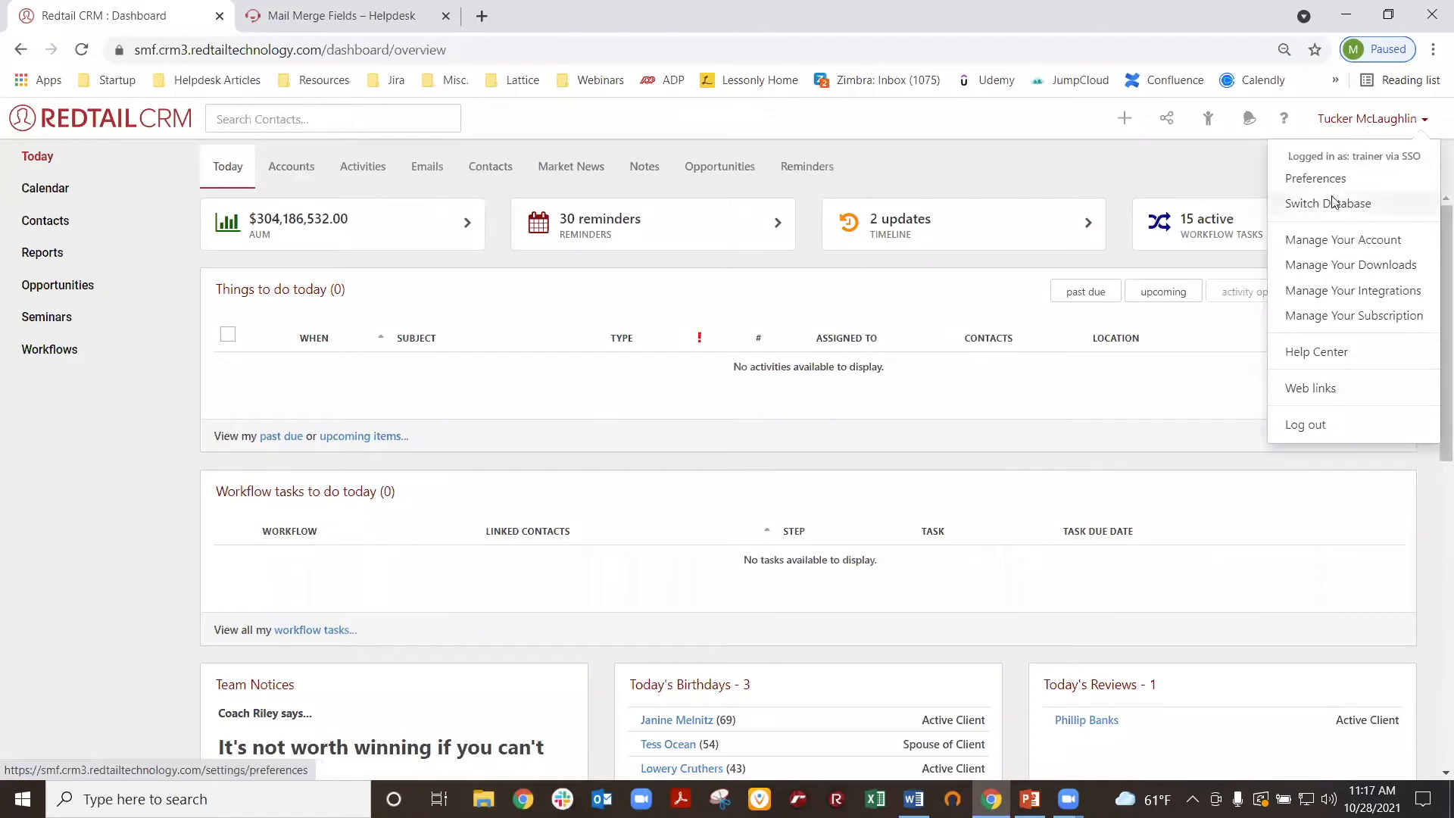
{"action": "left_click", "coordinate": [1354, 250]}
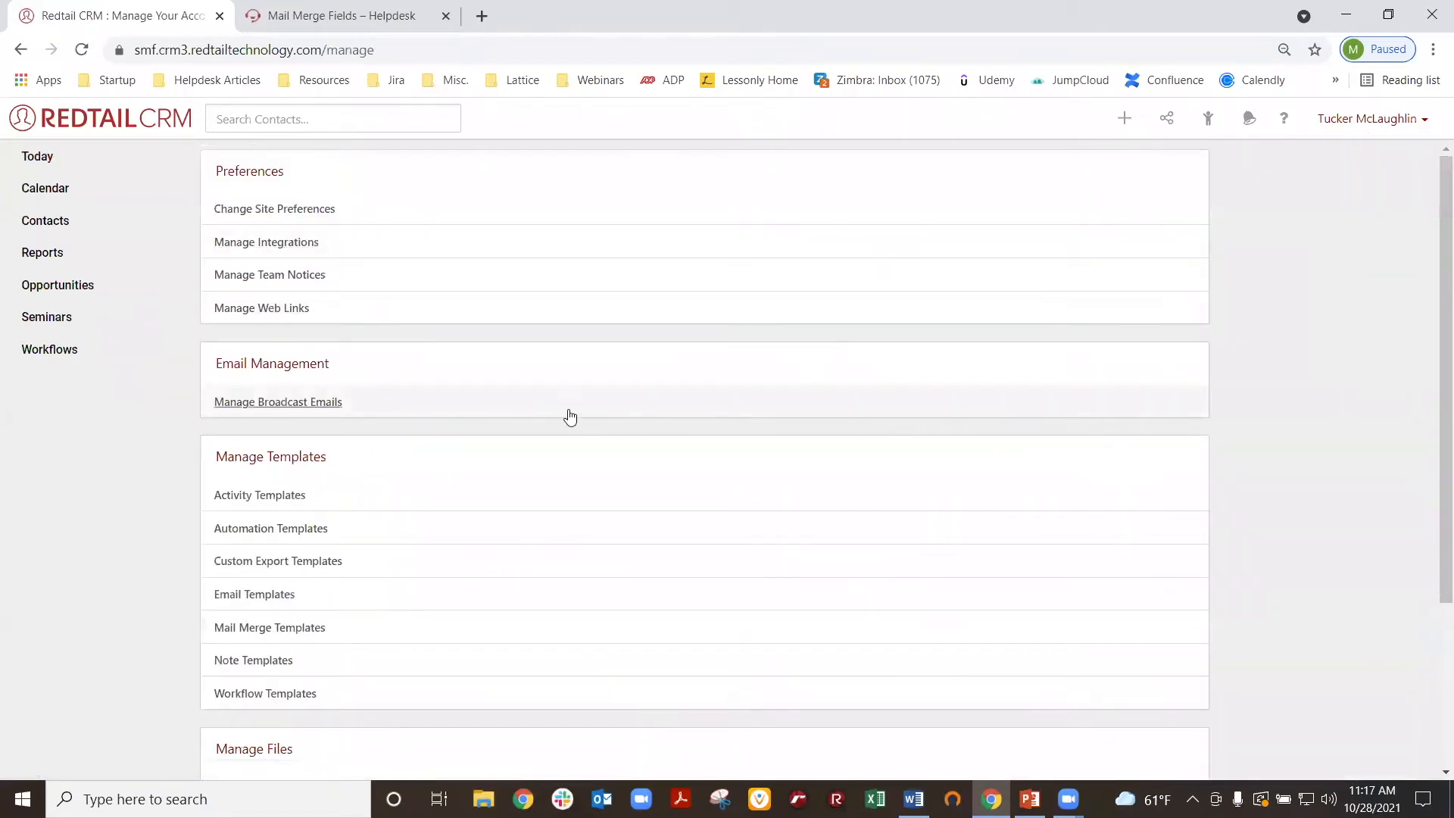
{"action": "scroll", "coordinate": [427, 430], "scroll_direction": "down", "scroll_amount": 1}
{"action": "left_click_drag", "start_coordinate": [209, 358], "coordinate": [337, 363]}
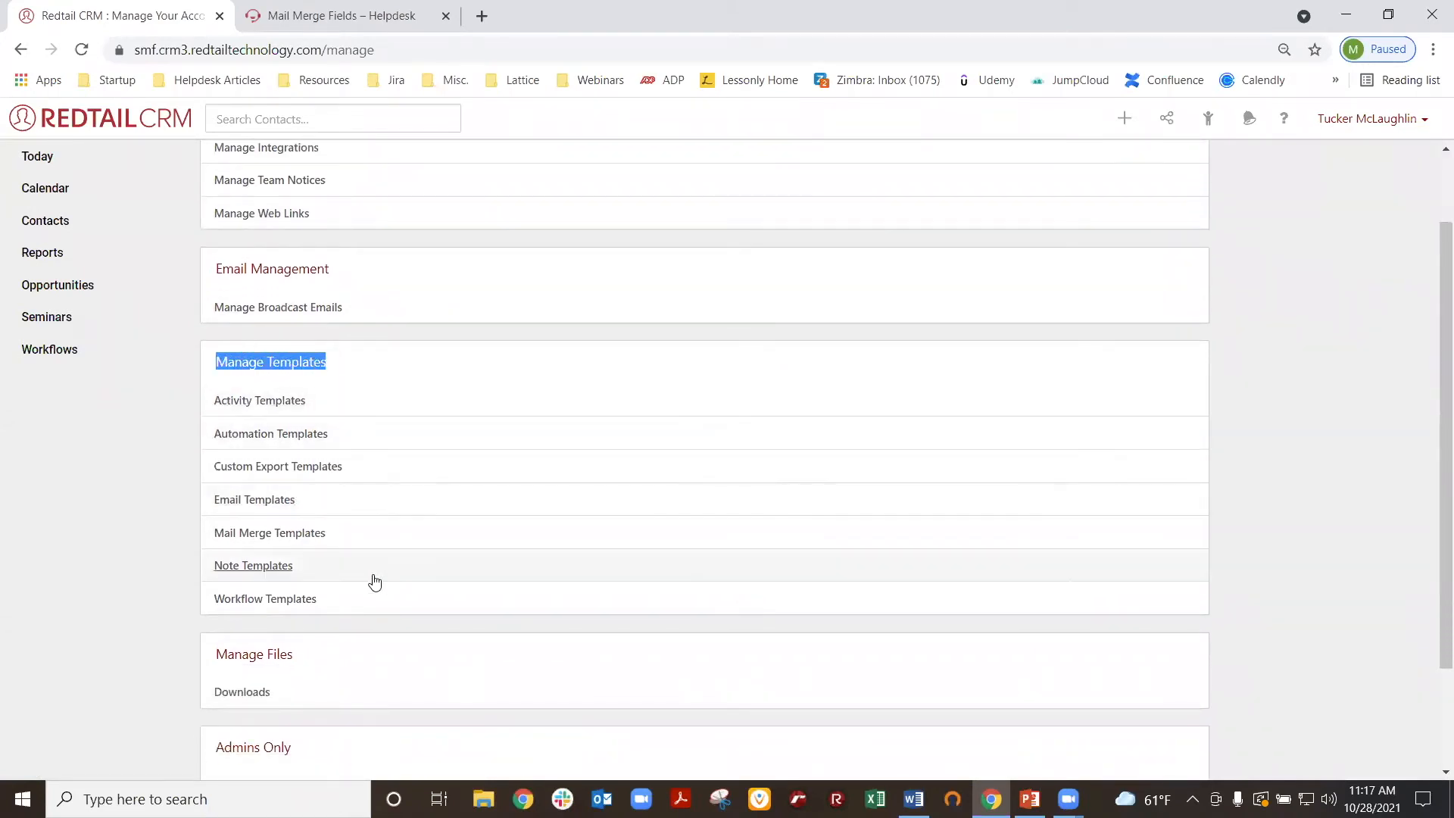
{"action": "left_click", "coordinate": [273, 534]}
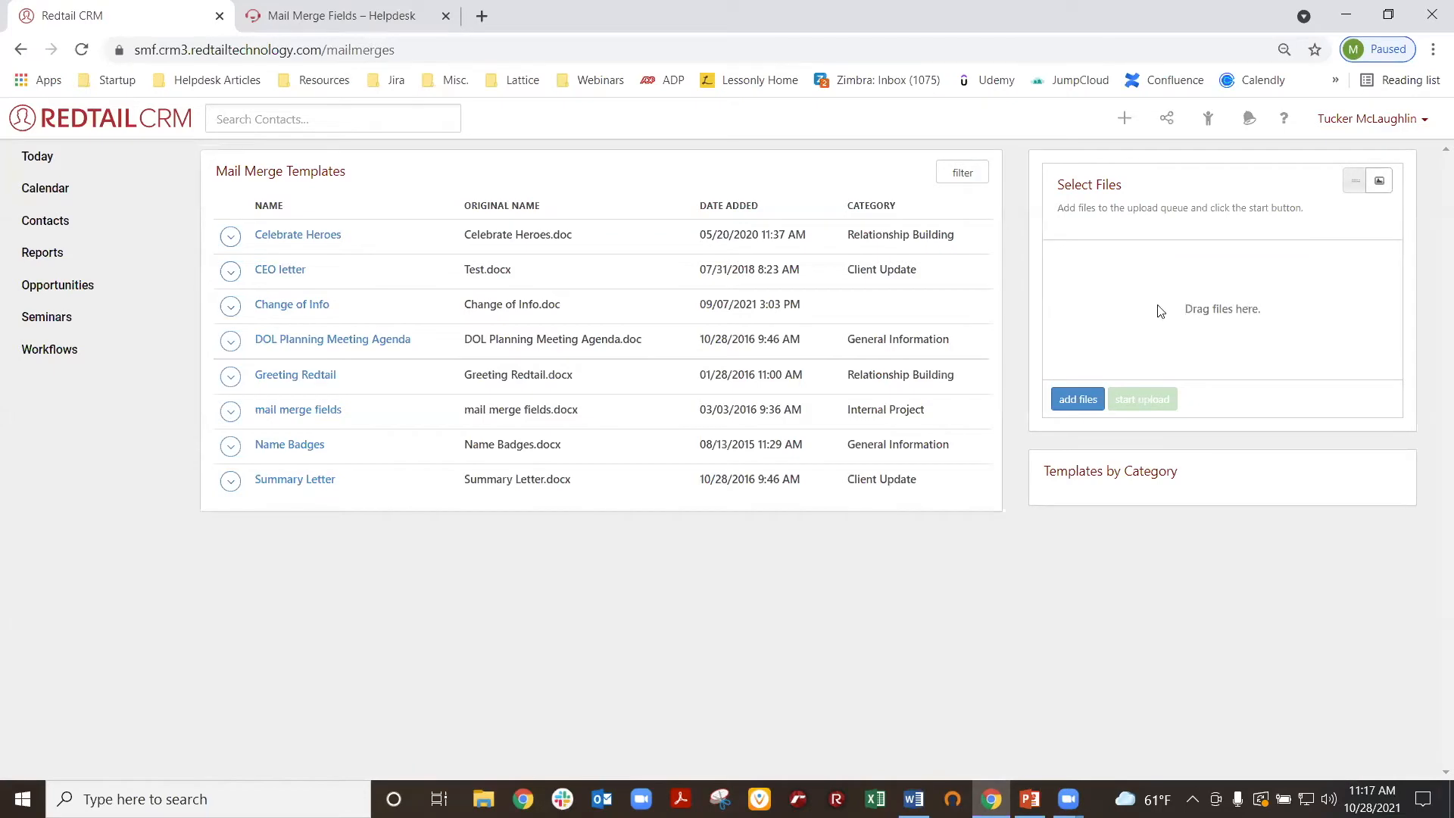
- Upload the "Letter Head with Address" document from the Desktop as a mail merge template
{"action": "left_click", "coordinate": [1077, 403]}
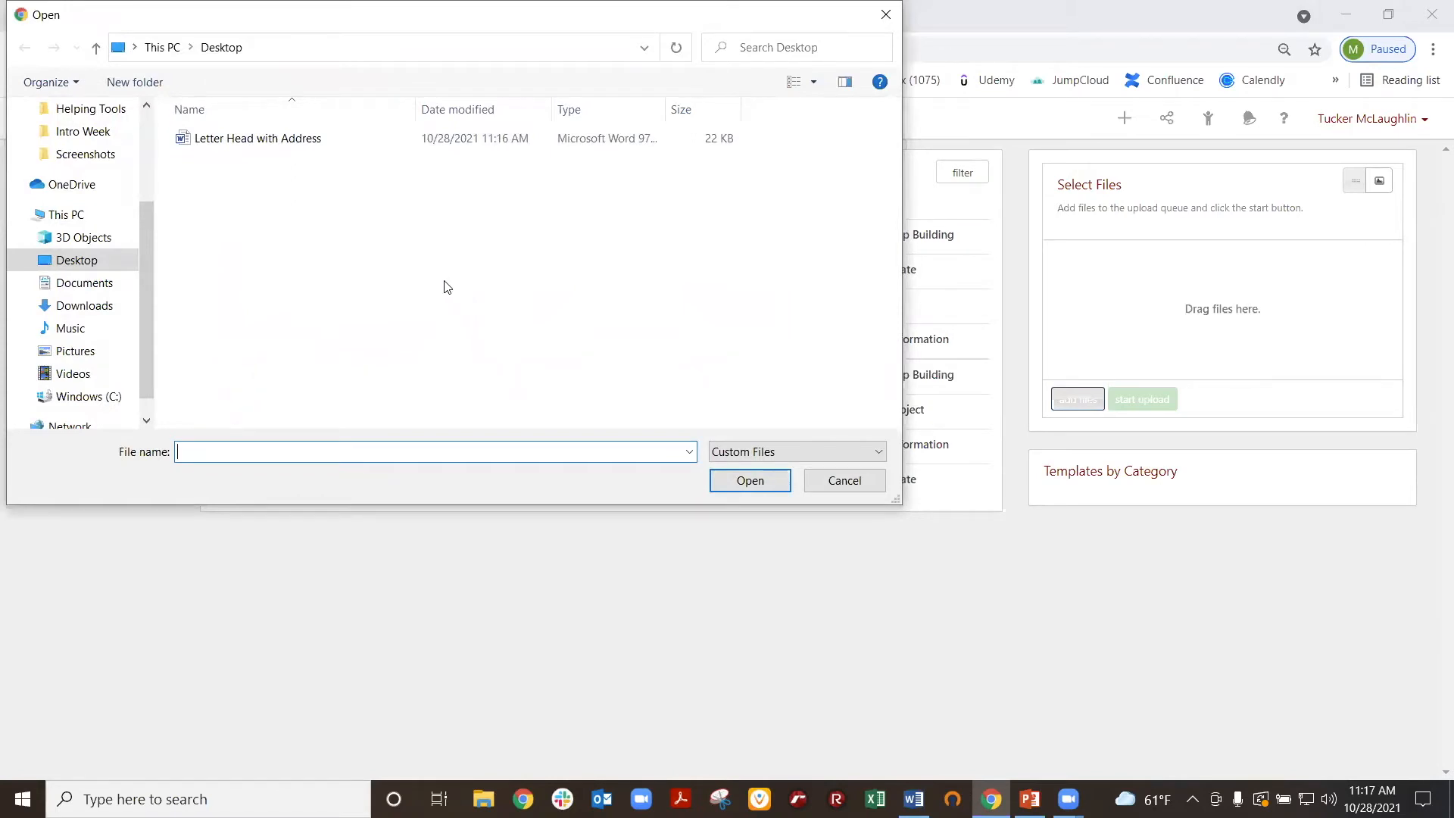
{"action": "left_click", "coordinate": [234, 141]}
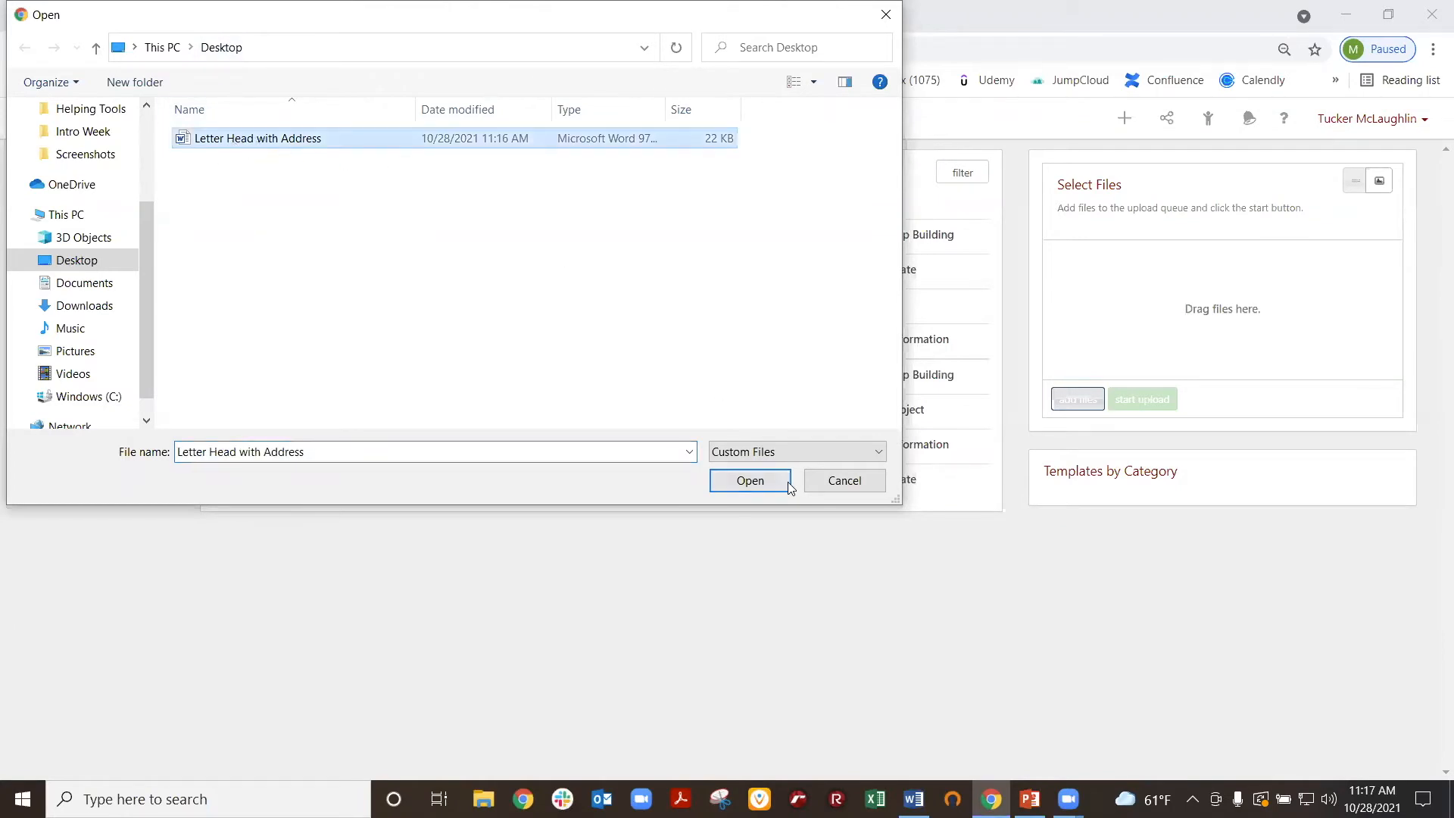
{"action": "left_click", "coordinate": [749, 481]}
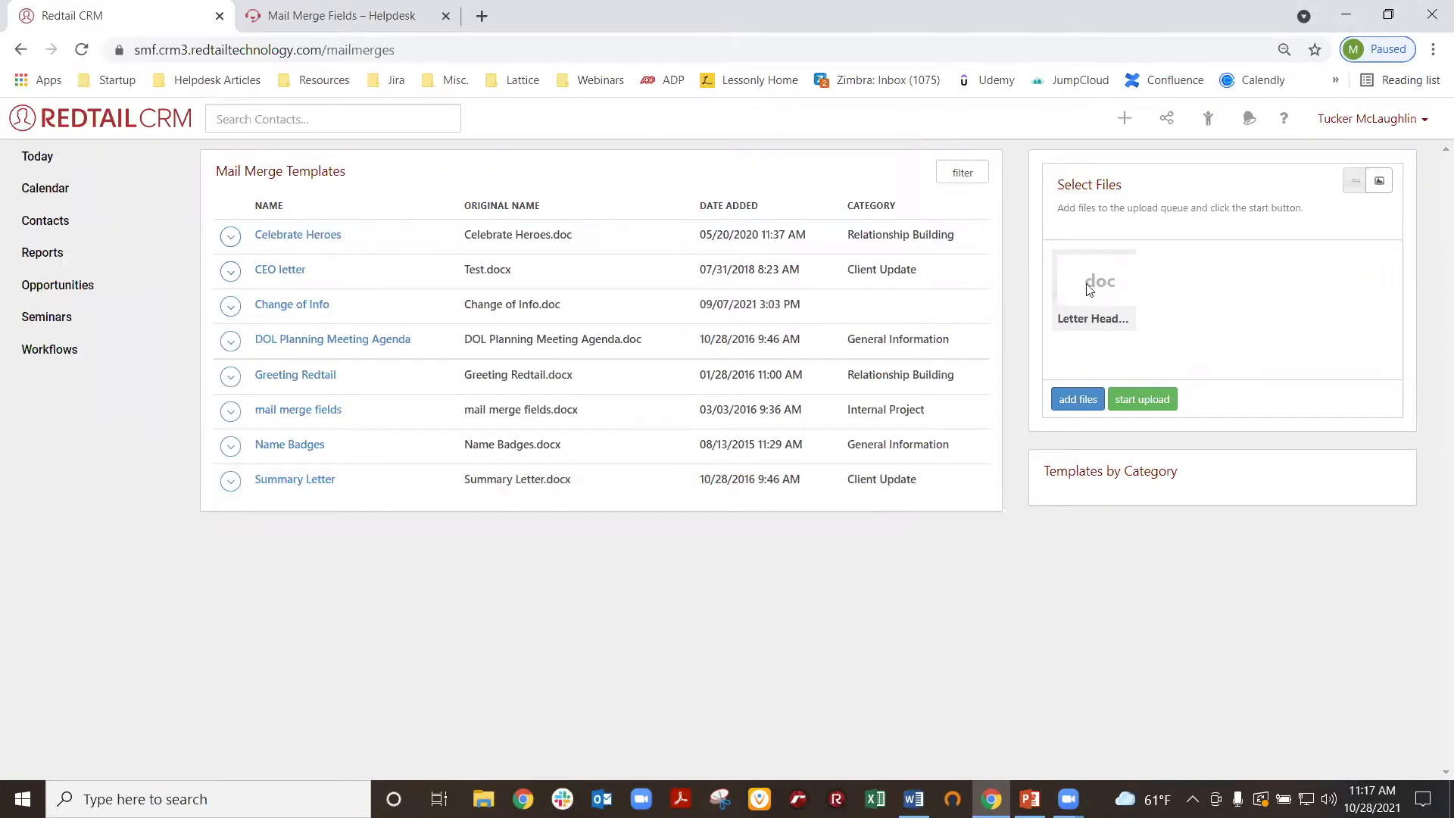
{"action": "left_click", "coordinate": [1138, 403]}
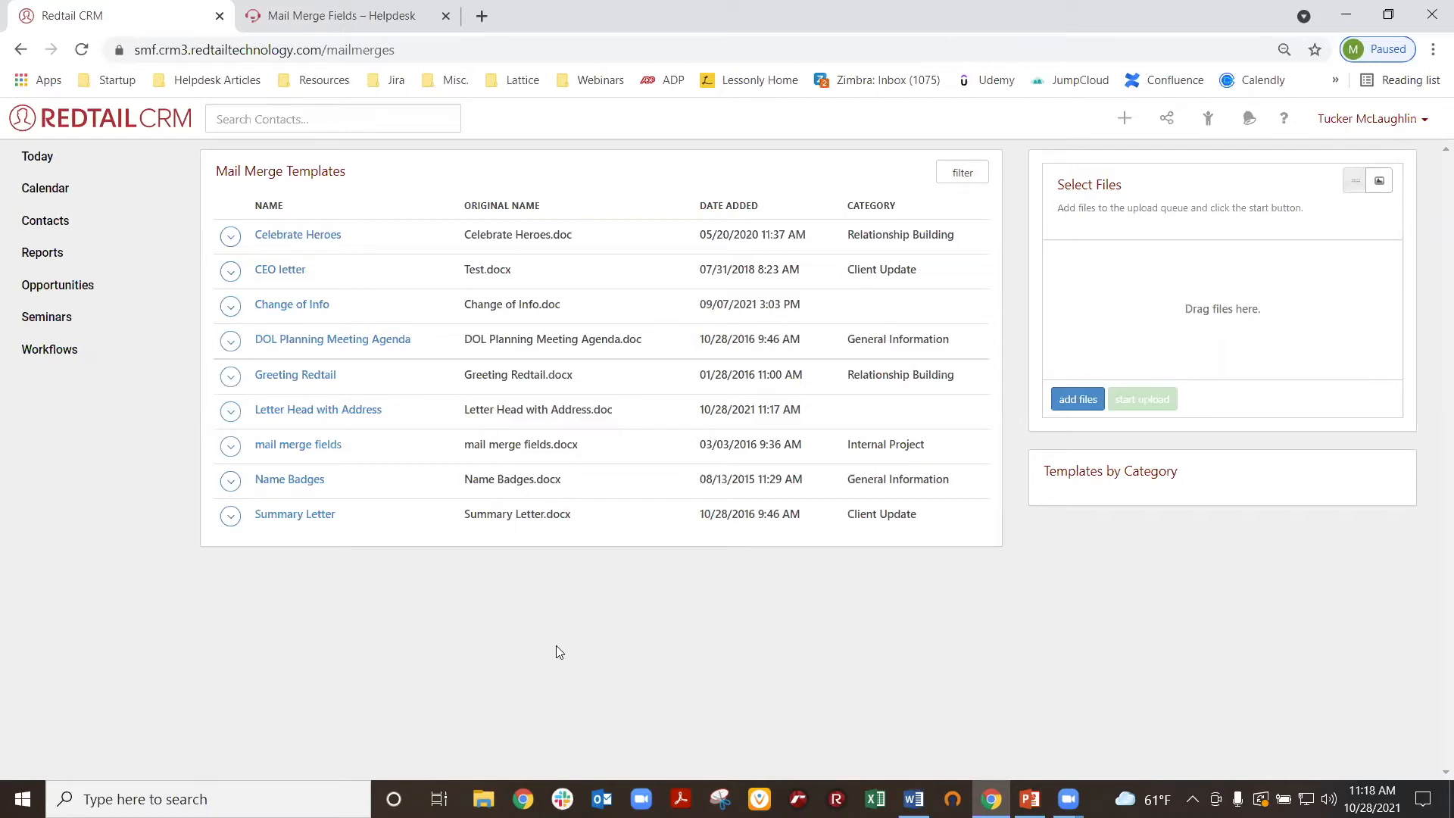
- Open the Contacts A-Z list and show all contacts instead of a single letter
{"action": "left_click", "coordinate": [49, 222]}
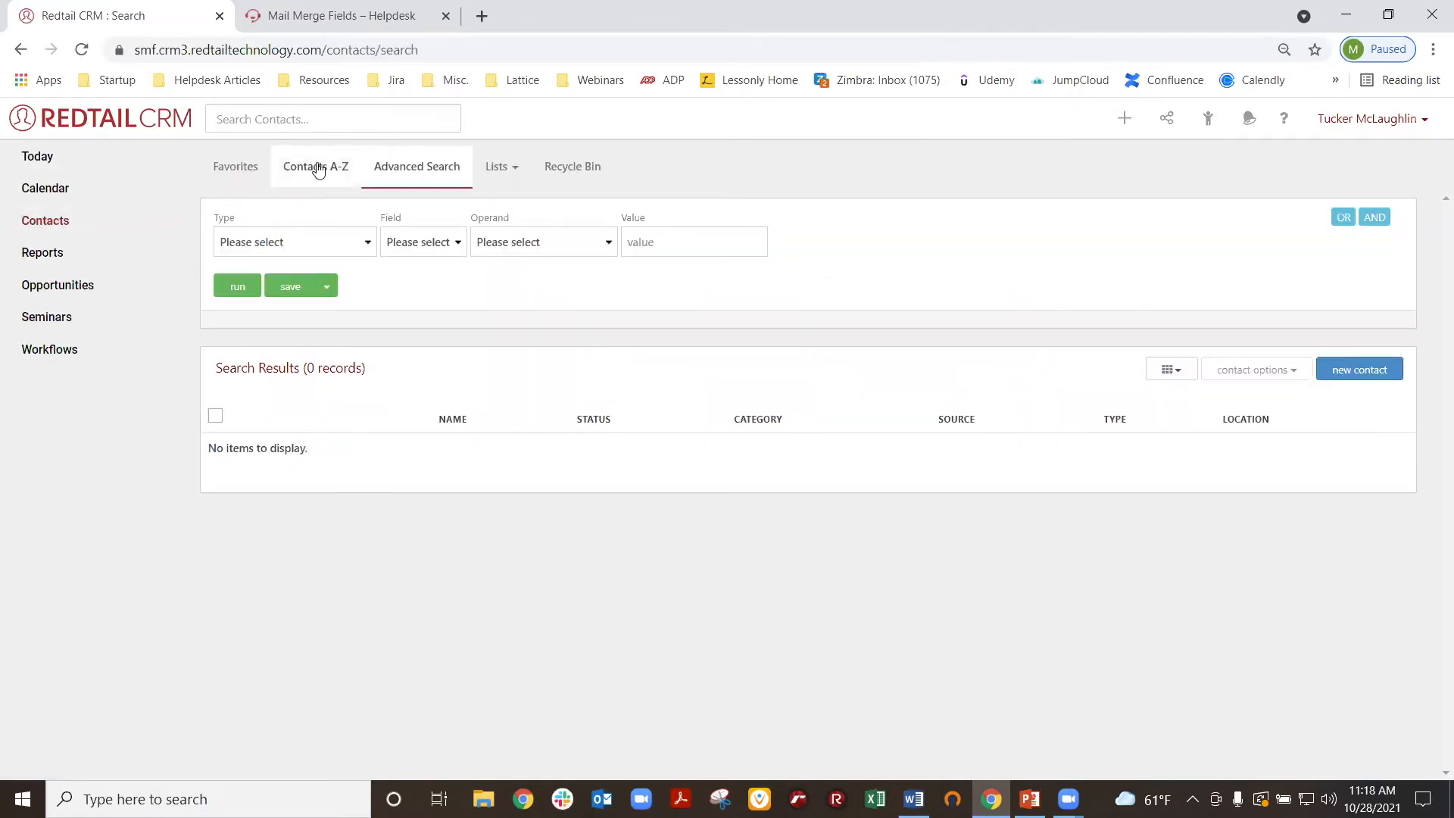
{"action": "left_click", "coordinate": [313, 170]}
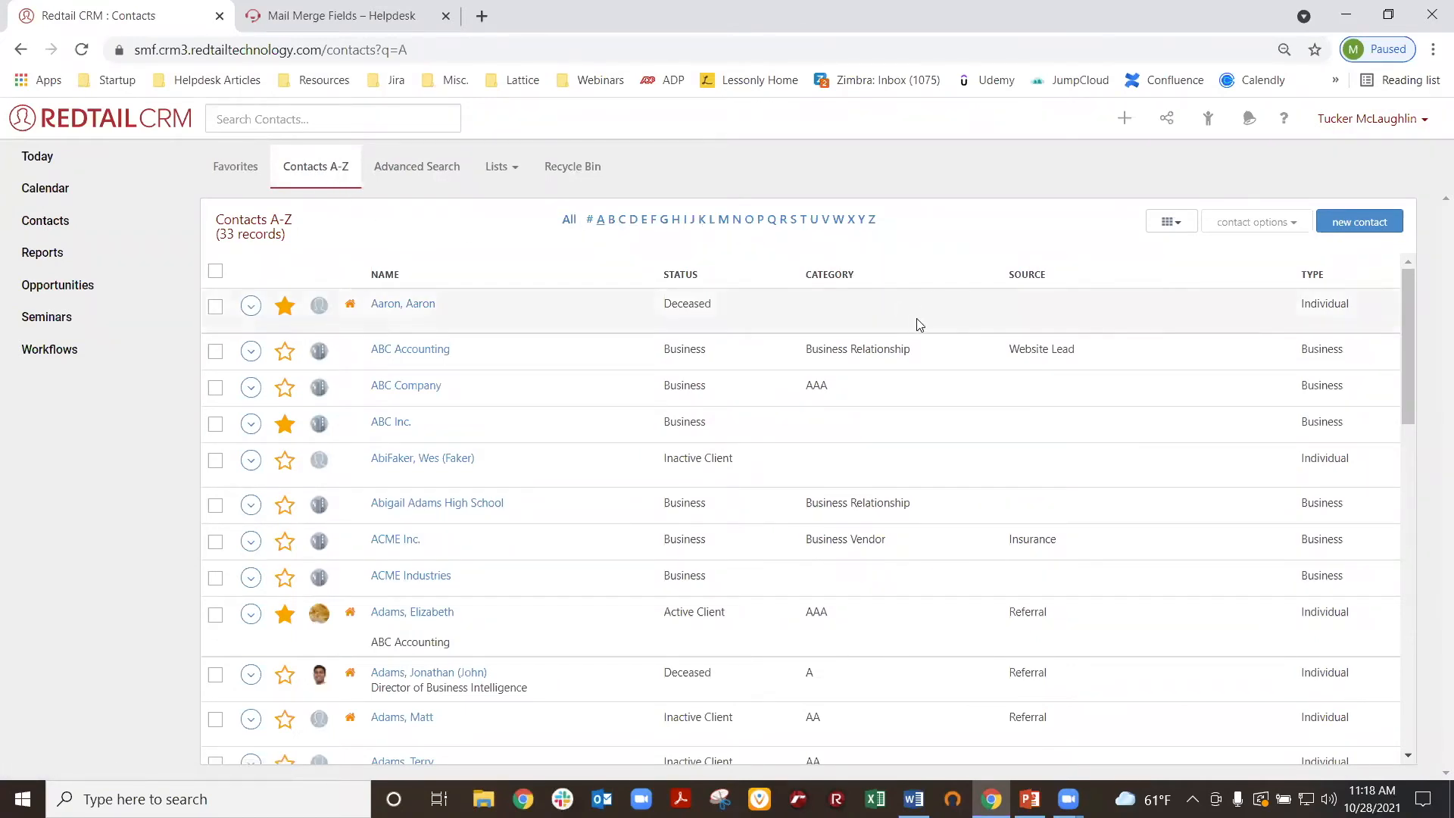
{"action": "left_click", "coordinate": [568, 227]}
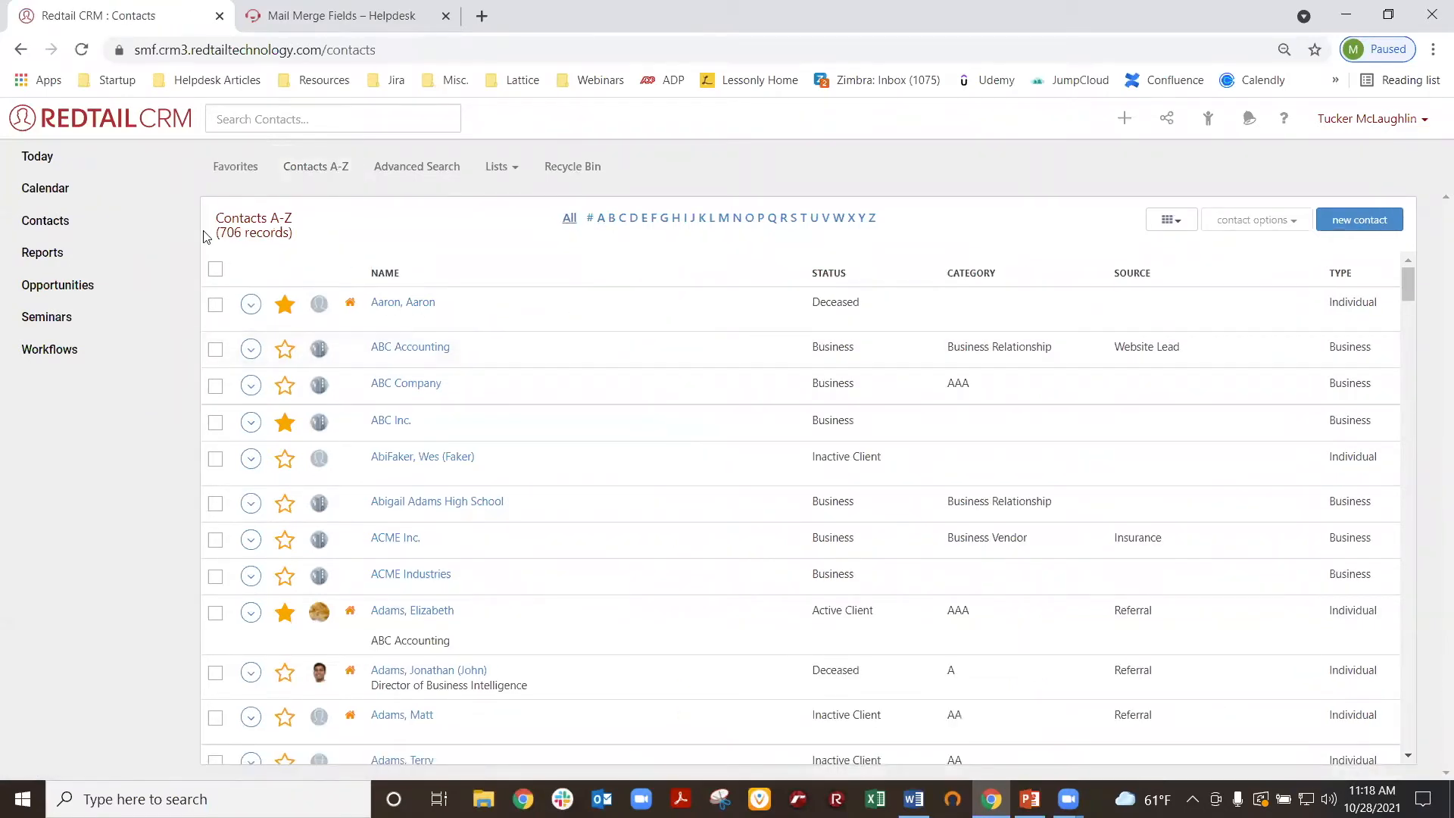
{"action": "triple_click", "coordinate": [215, 239]}
{"action": "left_click", "coordinate": [328, 238]}
- Select every contact in the database, extending the selection beyond the contacts on the current page
{"action": "left_click", "coordinate": [215, 270]}
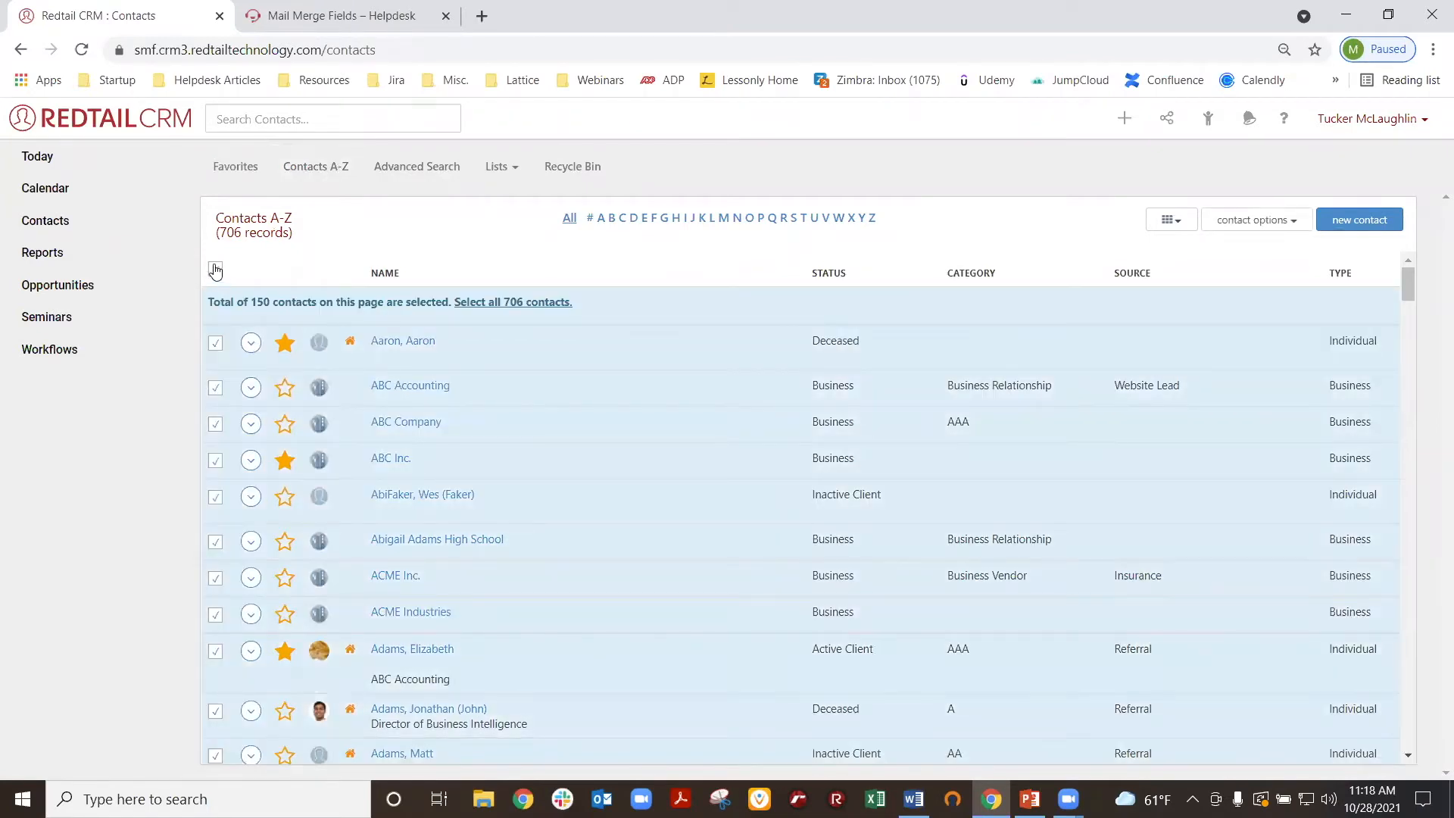
{"action": "left_click_drag", "start_coordinate": [203, 307], "coordinate": [320, 303]}
{"action": "left_click", "coordinate": [351, 304]}
{"action": "left_click_drag", "start_coordinate": [230, 302], "coordinate": [291, 301]}
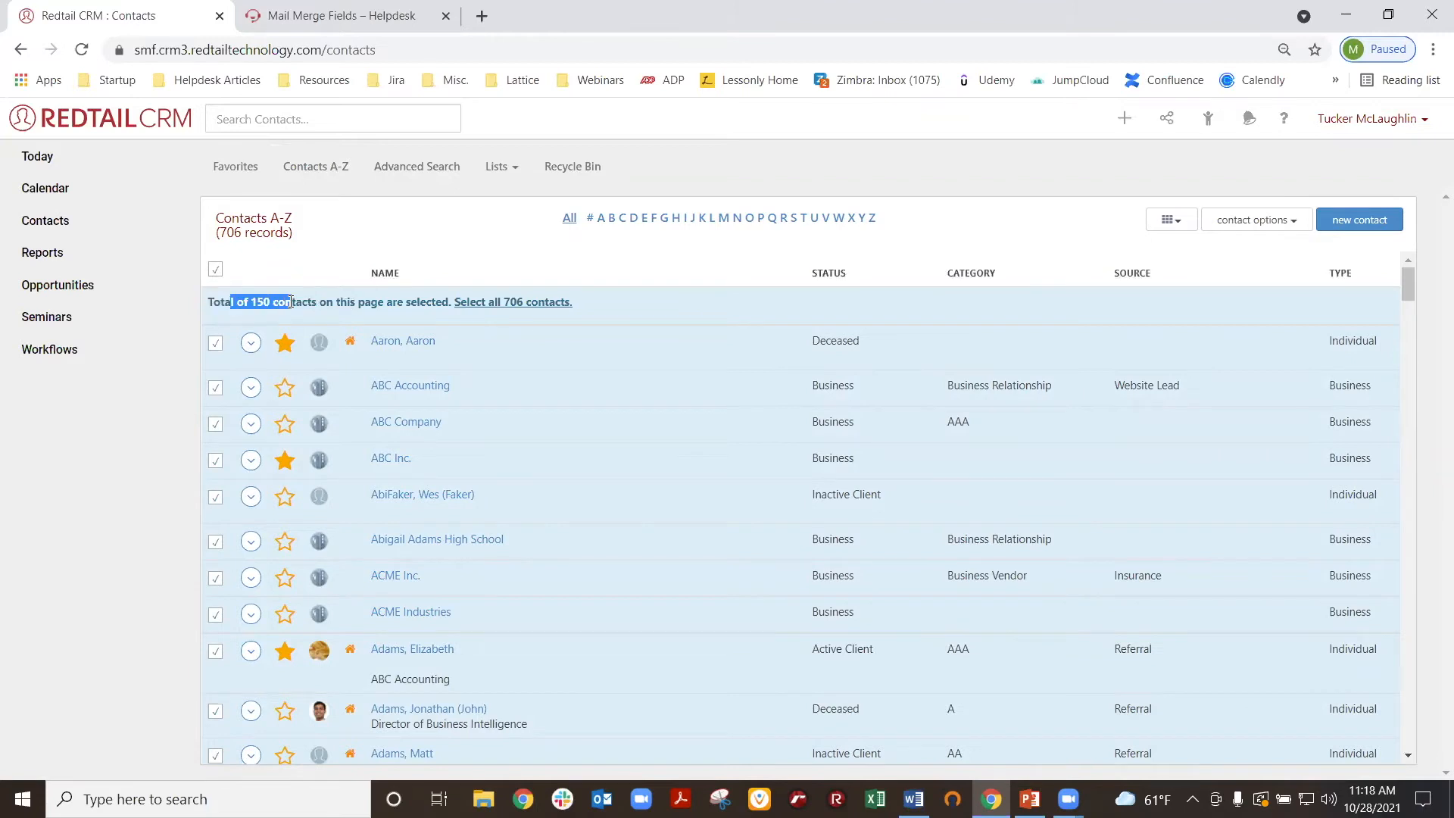
{"action": "left_click", "coordinate": [332, 301]}
{"action": "left_click", "coordinate": [542, 303]}
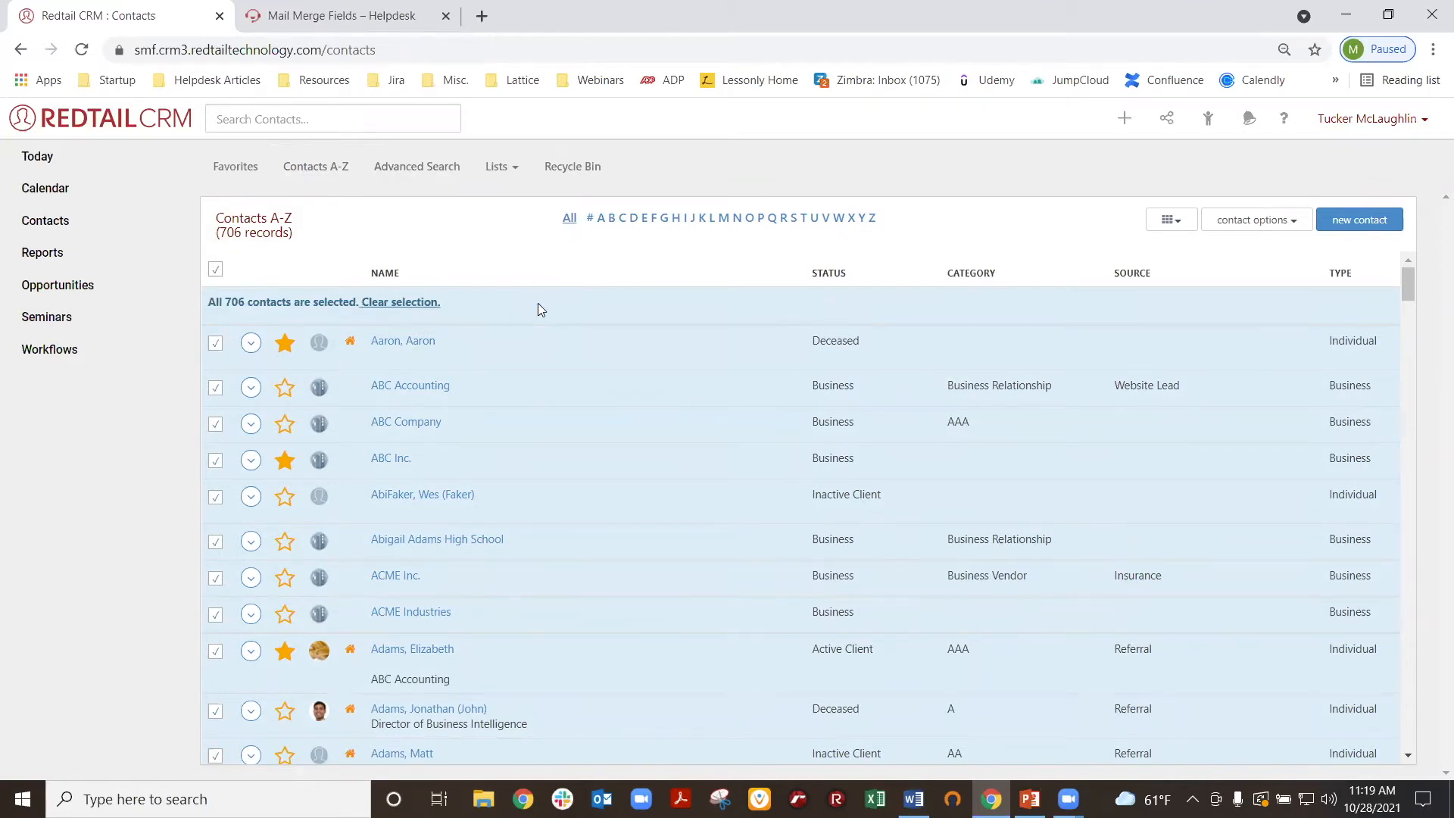
{"action": "left_click_drag", "start_coordinate": [204, 301], "coordinate": [334, 301]}
{"action": "left_click", "coordinate": [301, 302]}
- Set up a mail merge for the selected contacts with the Letter Head with Address template, leaving the dialog without running it
{"action": "left_click", "coordinate": [1275, 234]}
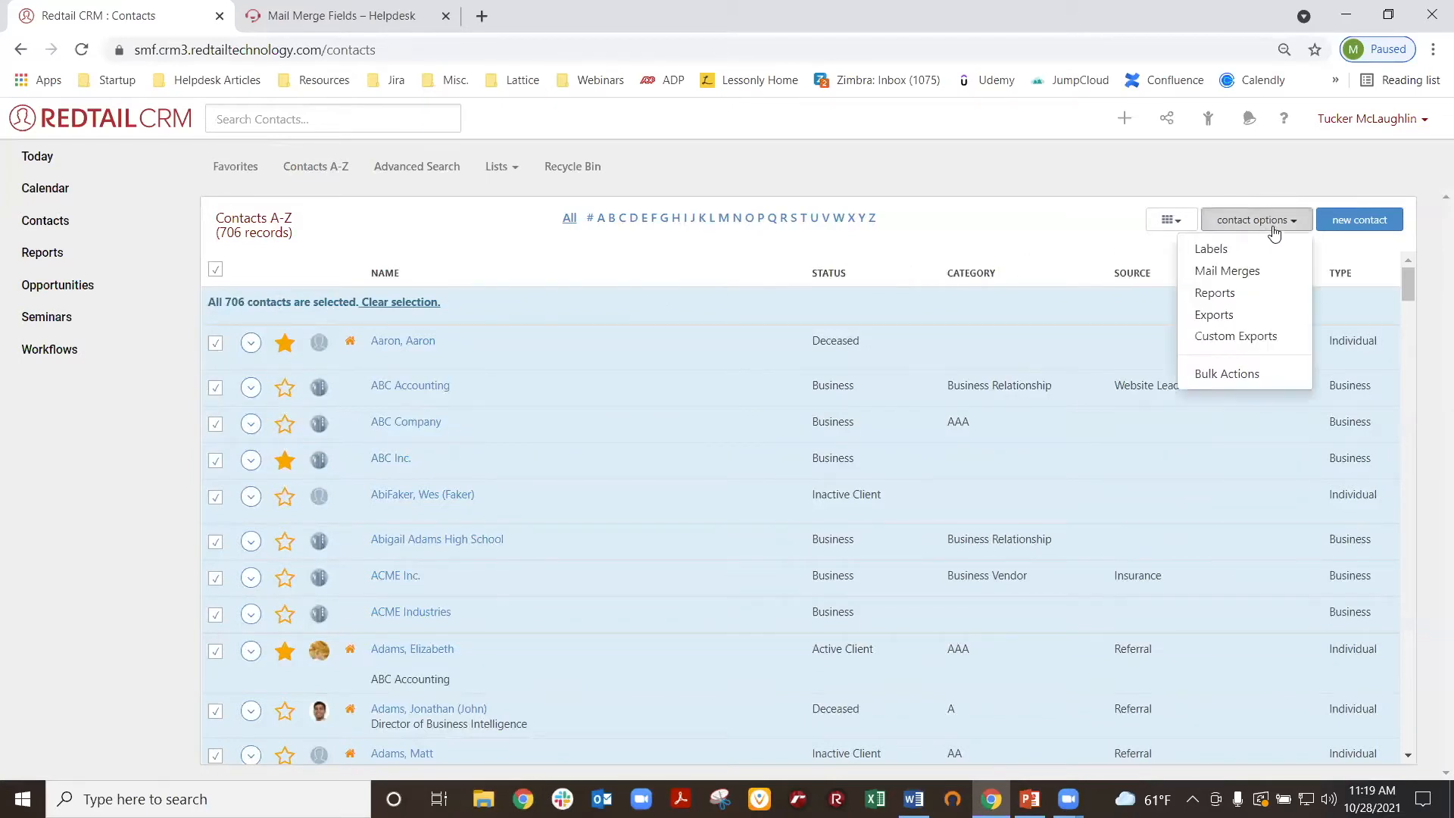
{"action": "left_click", "coordinate": [1260, 273]}
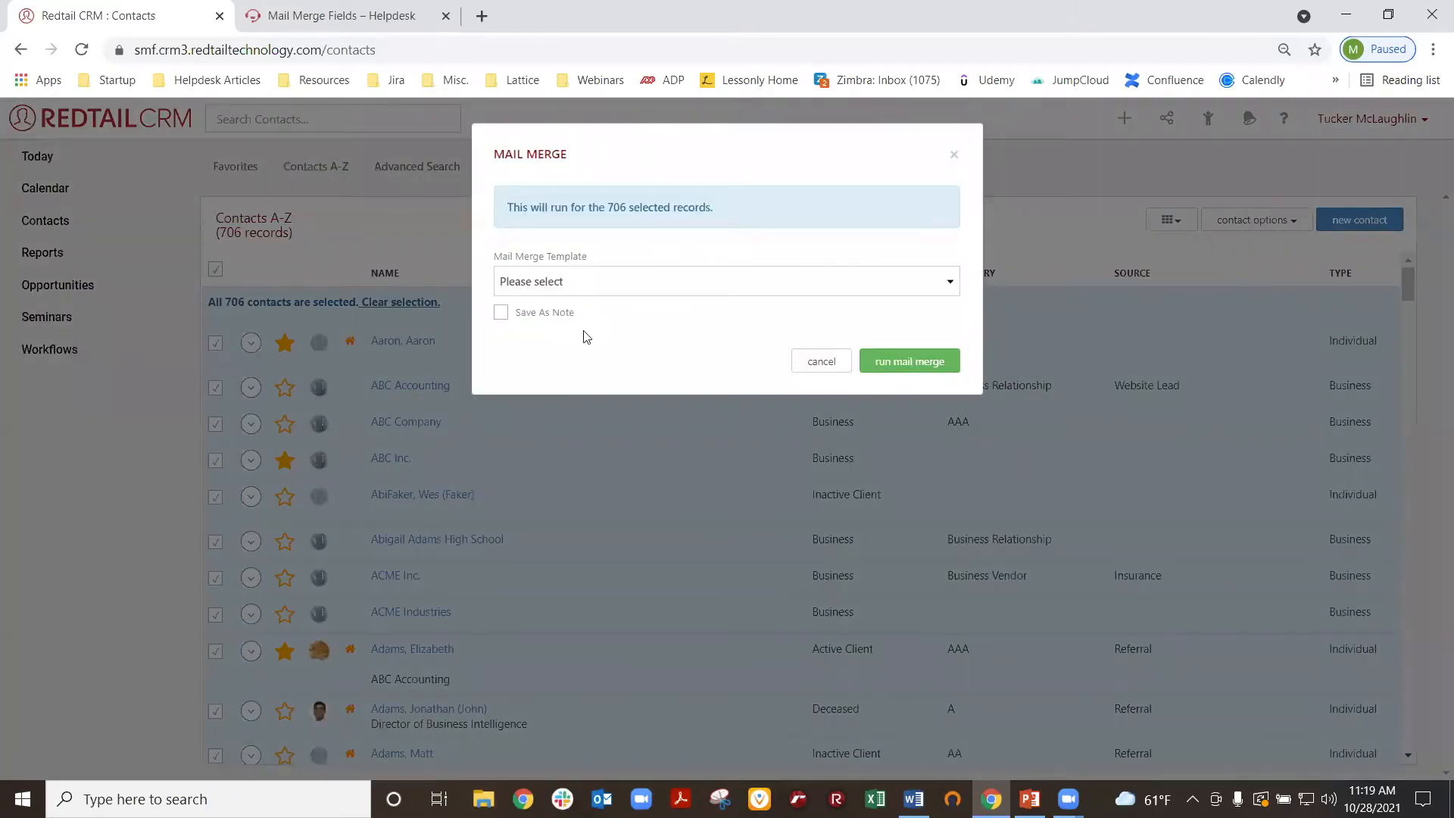
{"action": "left_click_drag", "start_coordinate": [512, 203], "coordinate": [710, 207]}
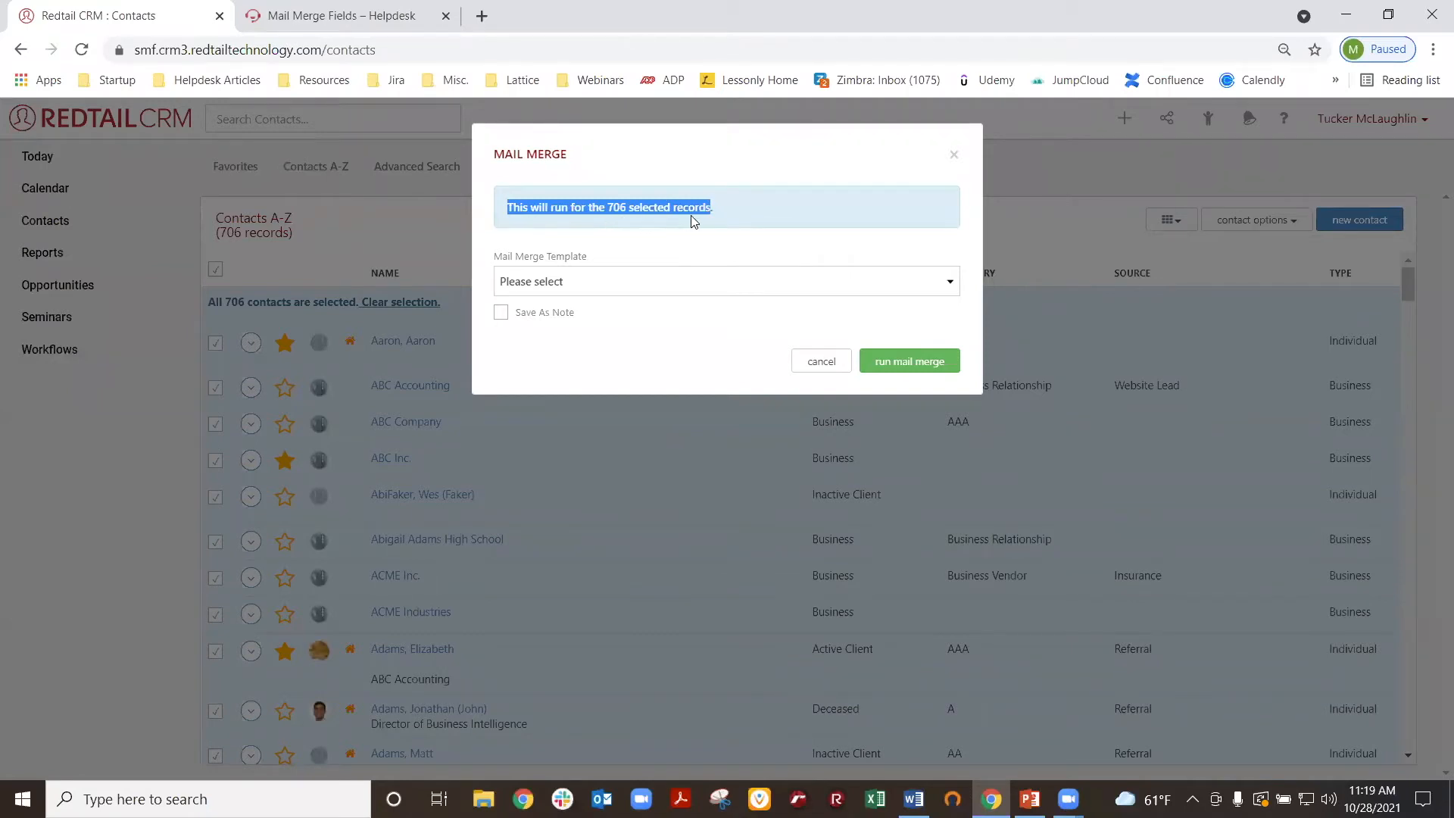
{"action": "left_click", "coordinate": [618, 281]}
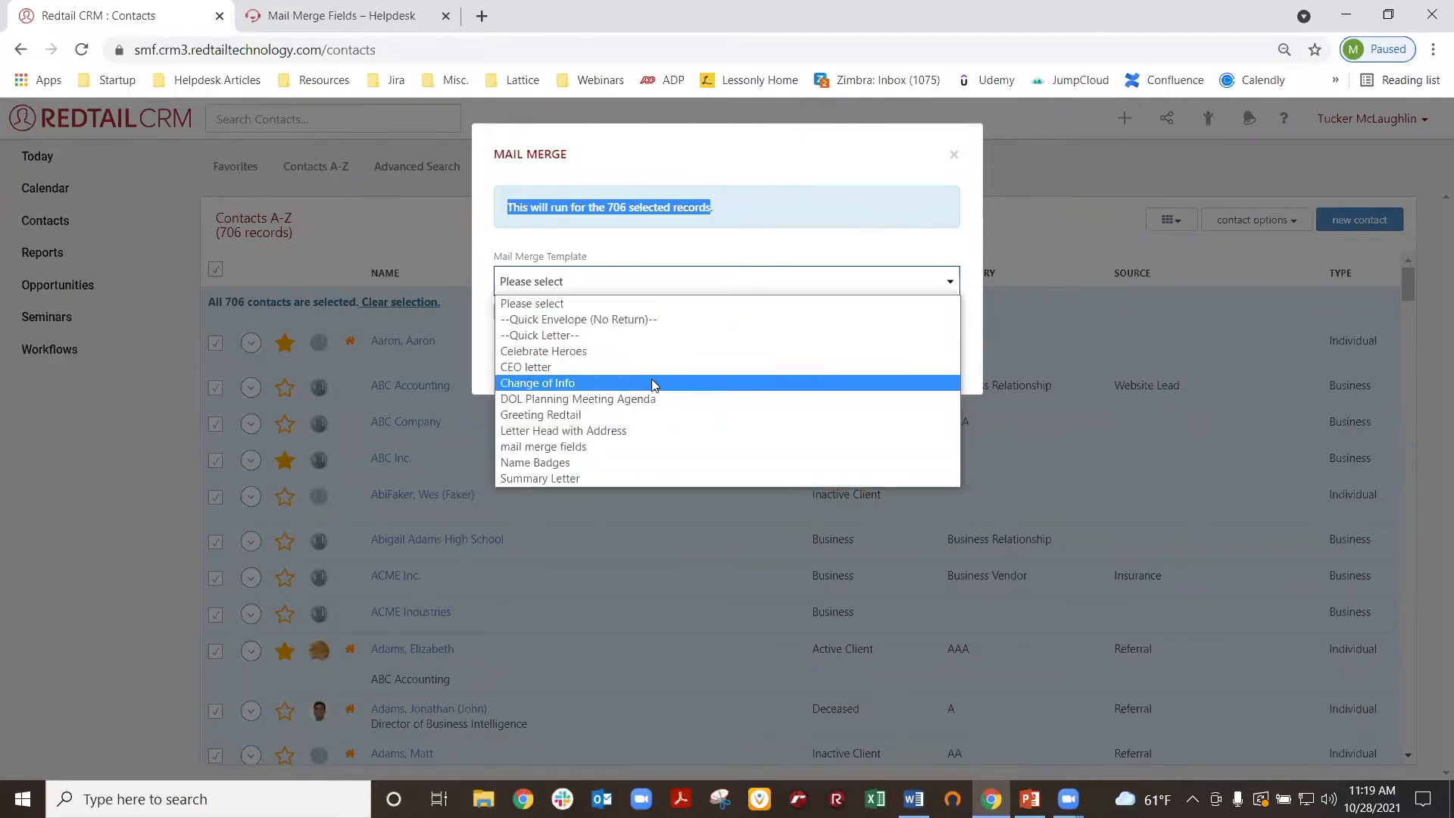
{"action": "left_click", "coordinate": [519, 431]}
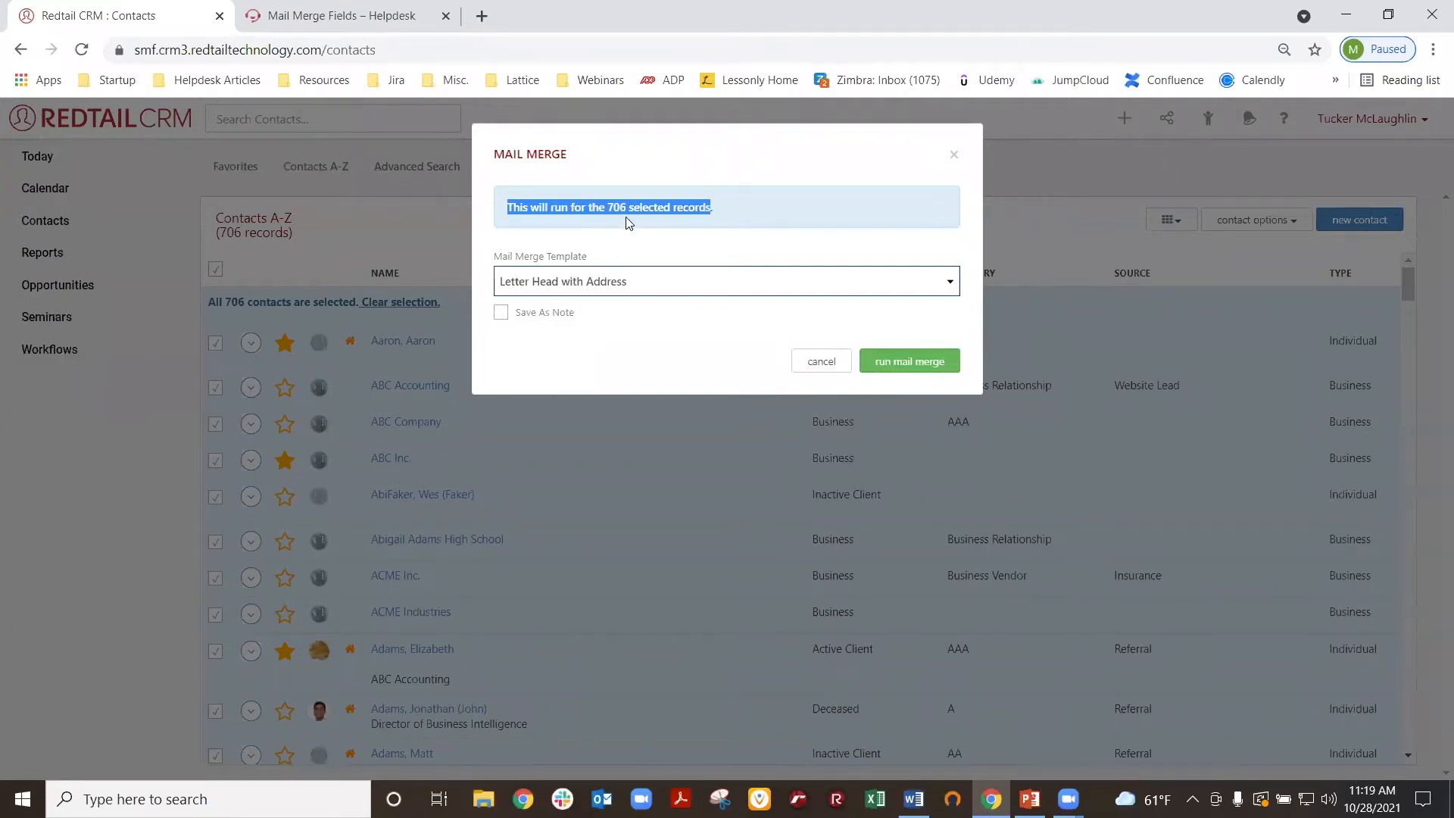
{"action": "left_click", "coordinate": [661, 245]}
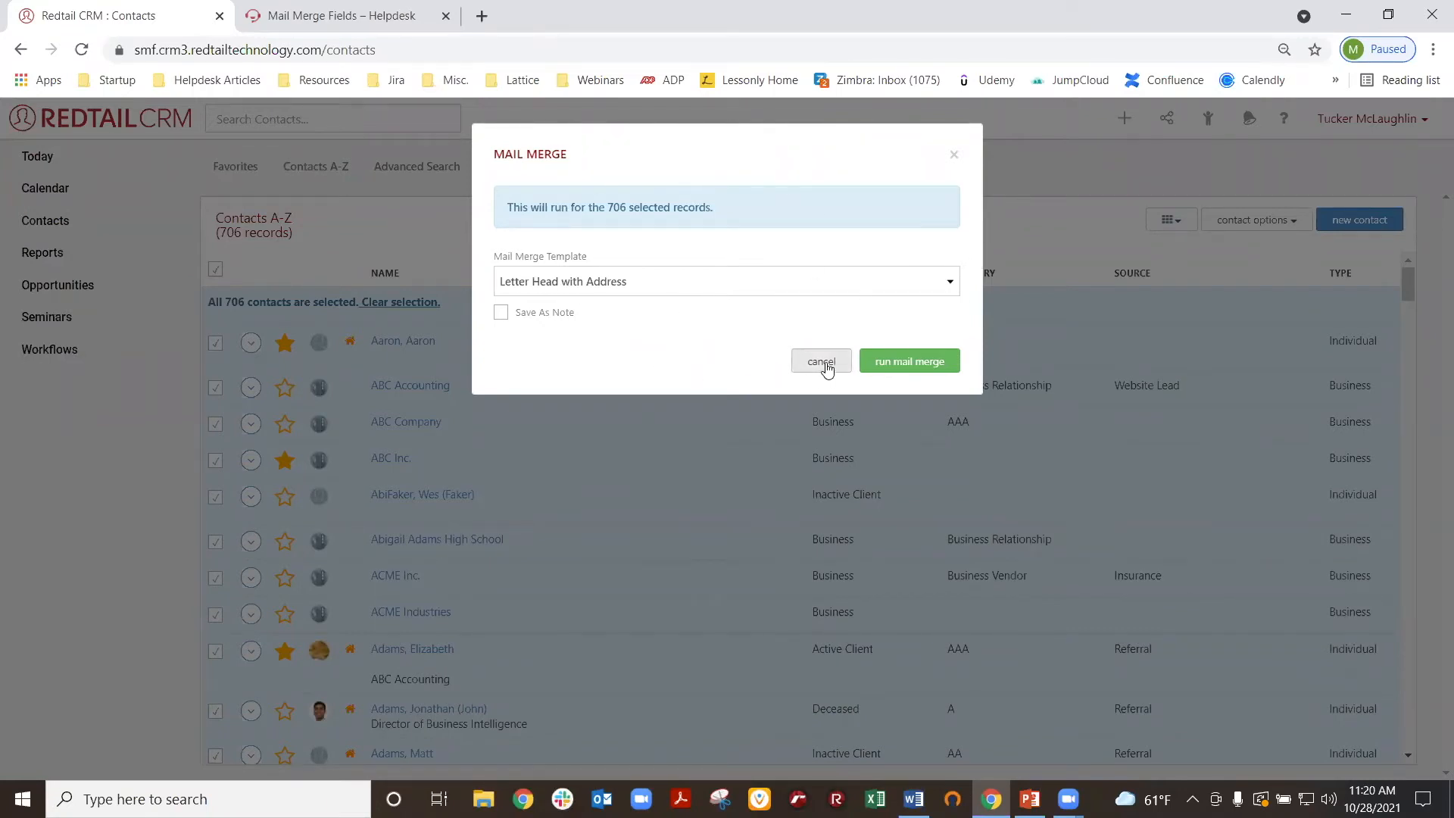
{"action": "left_click", "coordinate": [823, 364]}
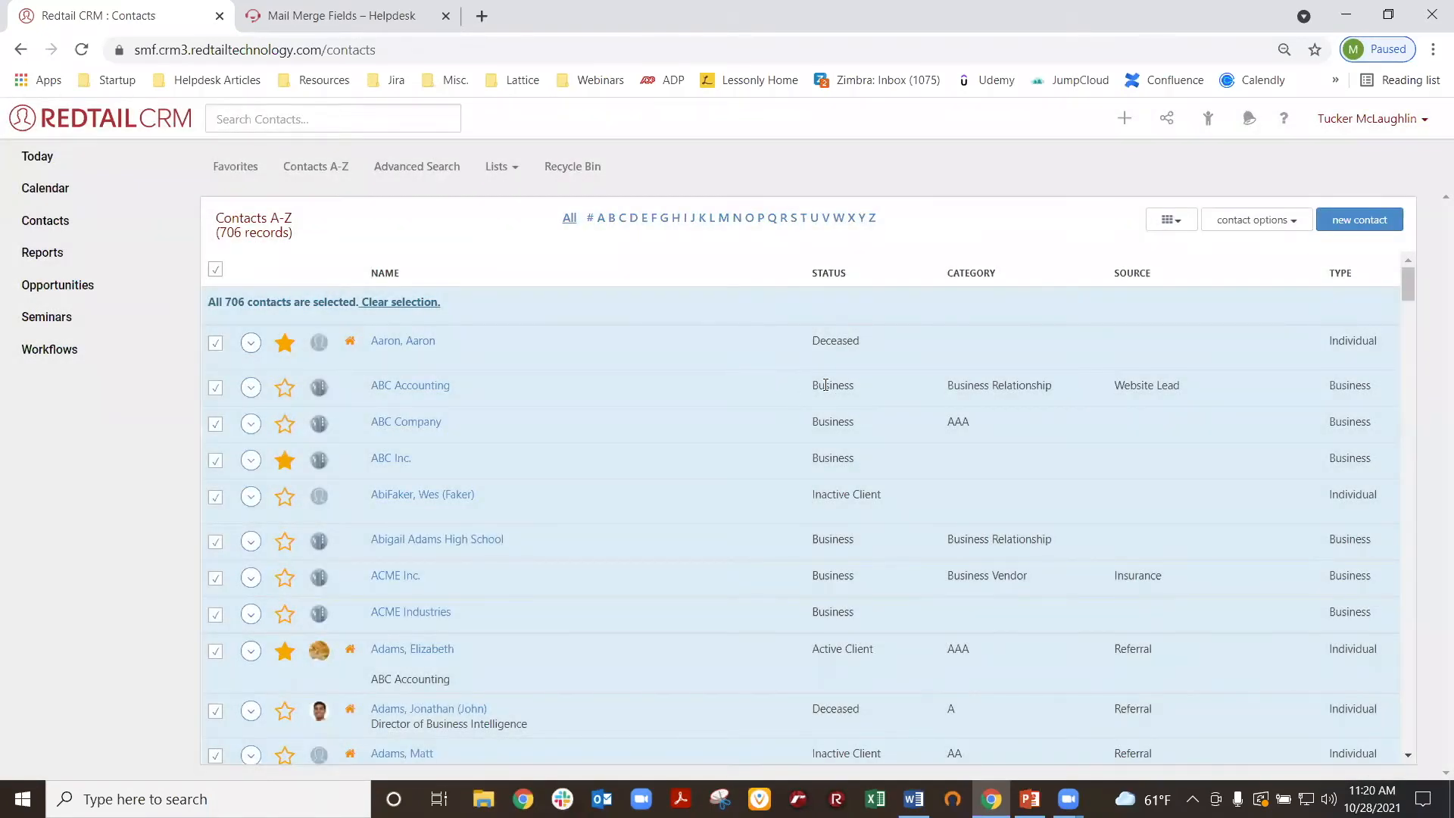
- Start an advanced contact search with a criterion of type Contact on the Type field
{"action": "scroll", "coordinate": [854, 430], "scroll_direction": "down", "scroll_amount": 4}
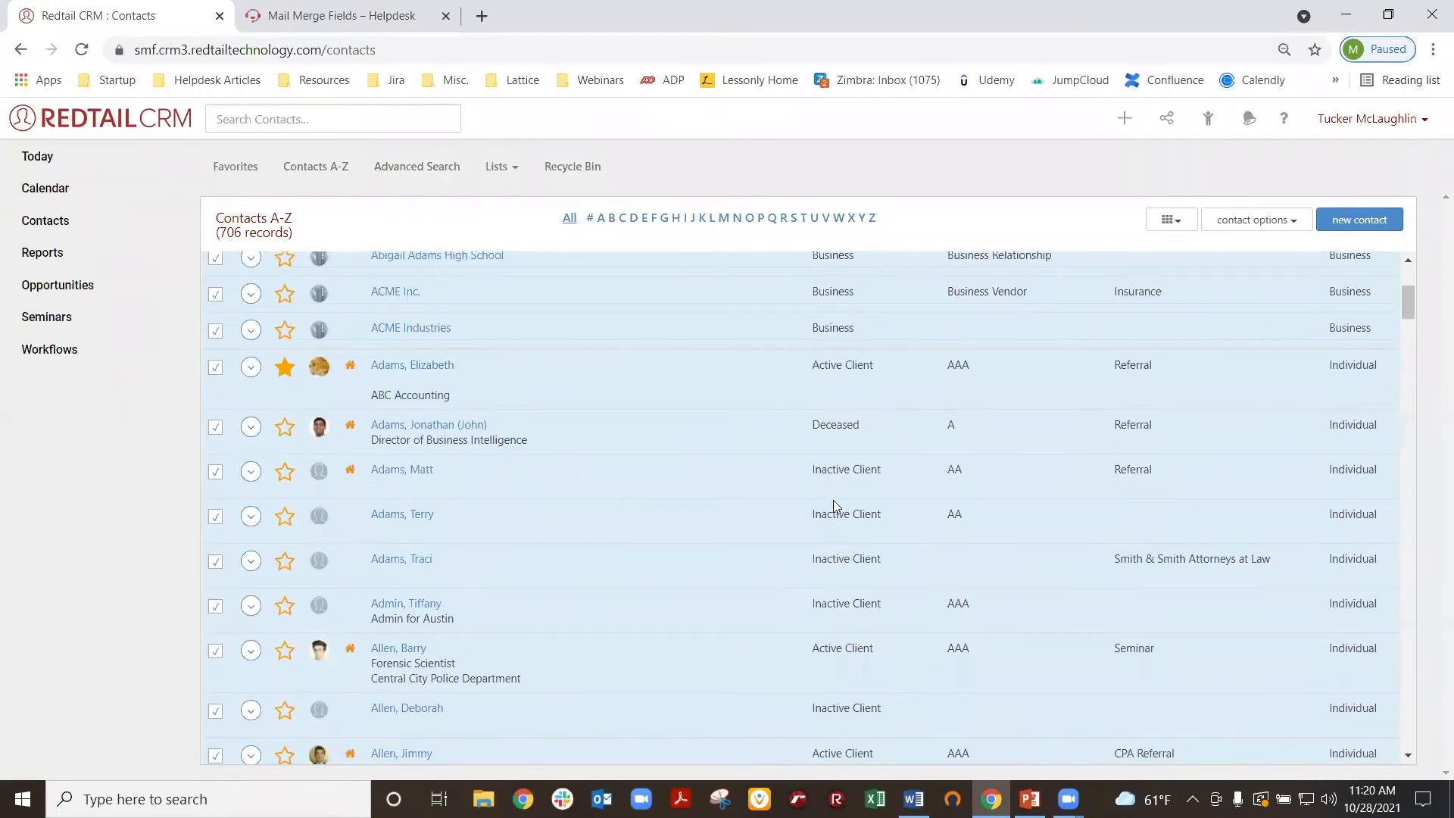
{"action": "scroll", "coordinate": [878, 492], "scroll_direction": "up", "scroll_amount": 5}
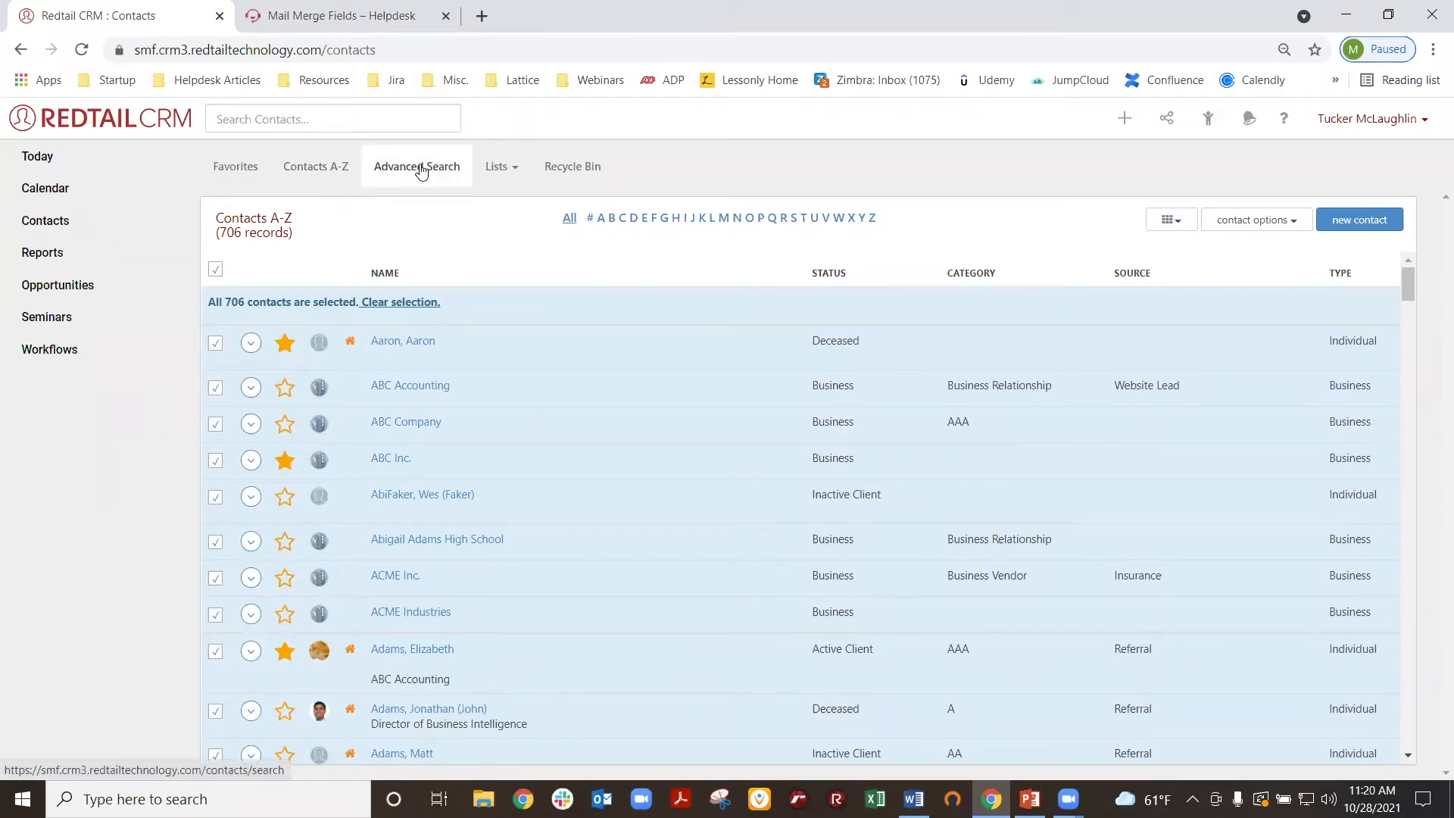
{"action": "left_click", "coordinate": [409, 173]}
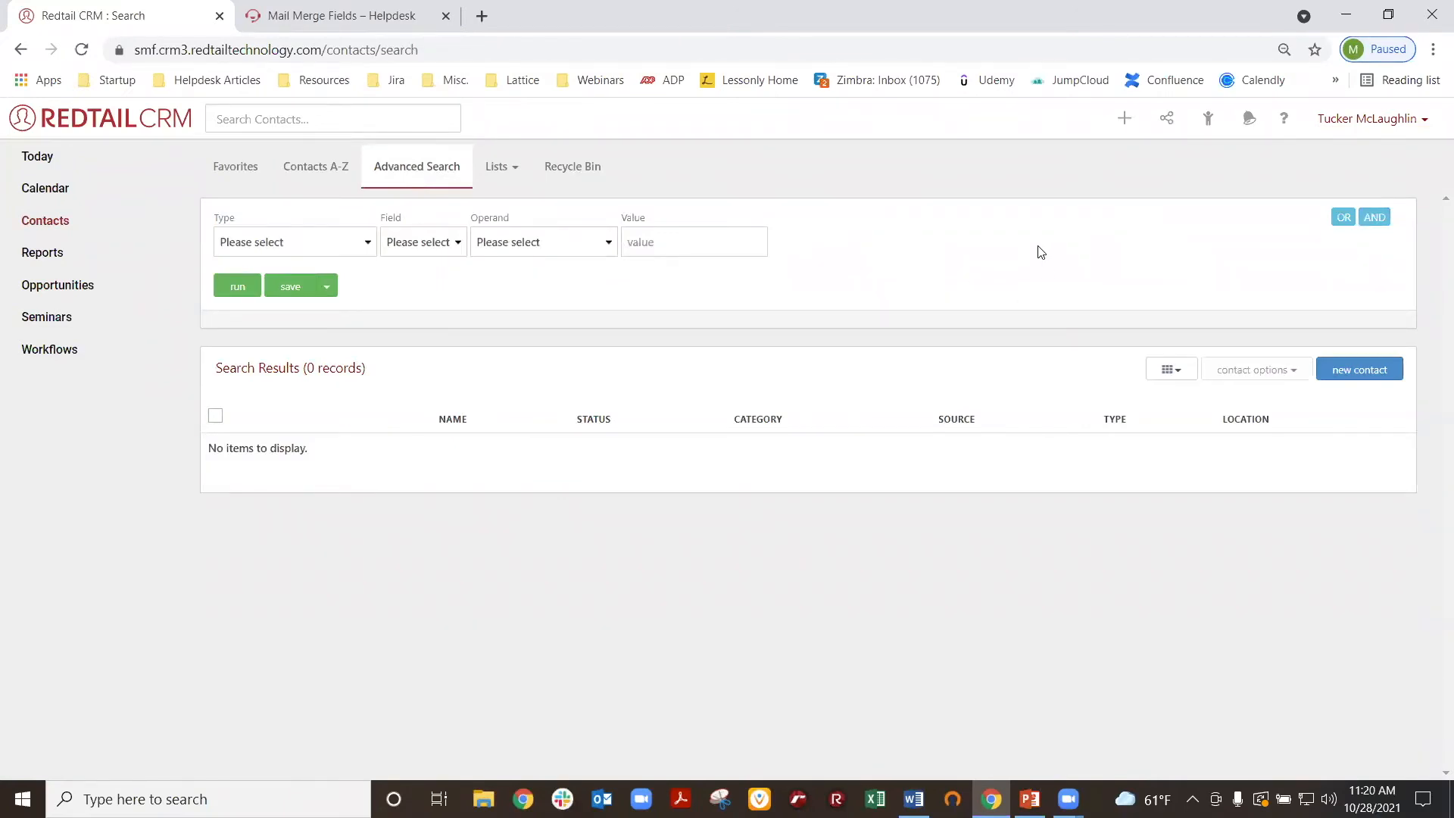
{"action": "left_click", "coordinate": [269, 244]}
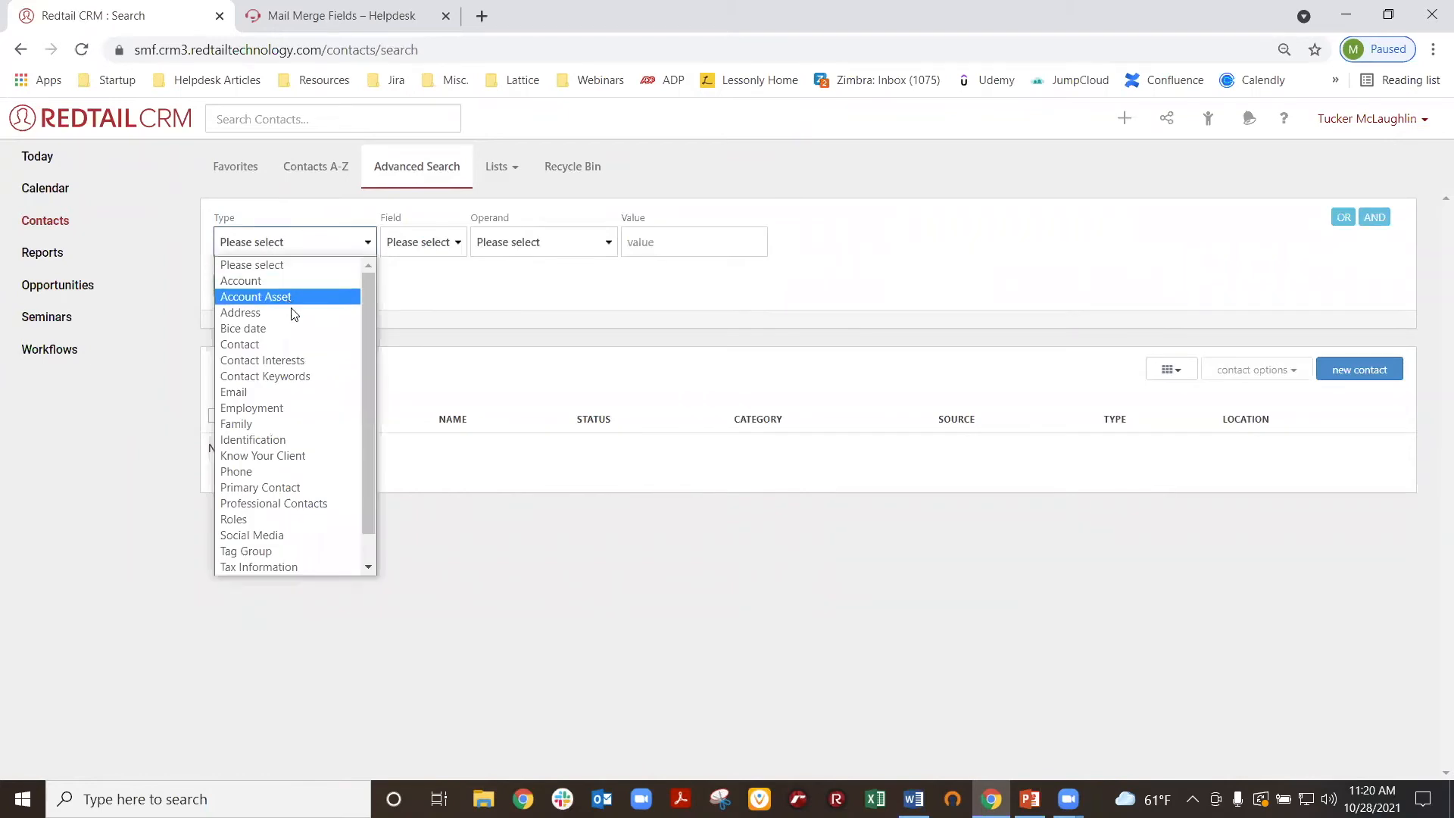
{"action": "left_click", "coordinate": [261, 343]}
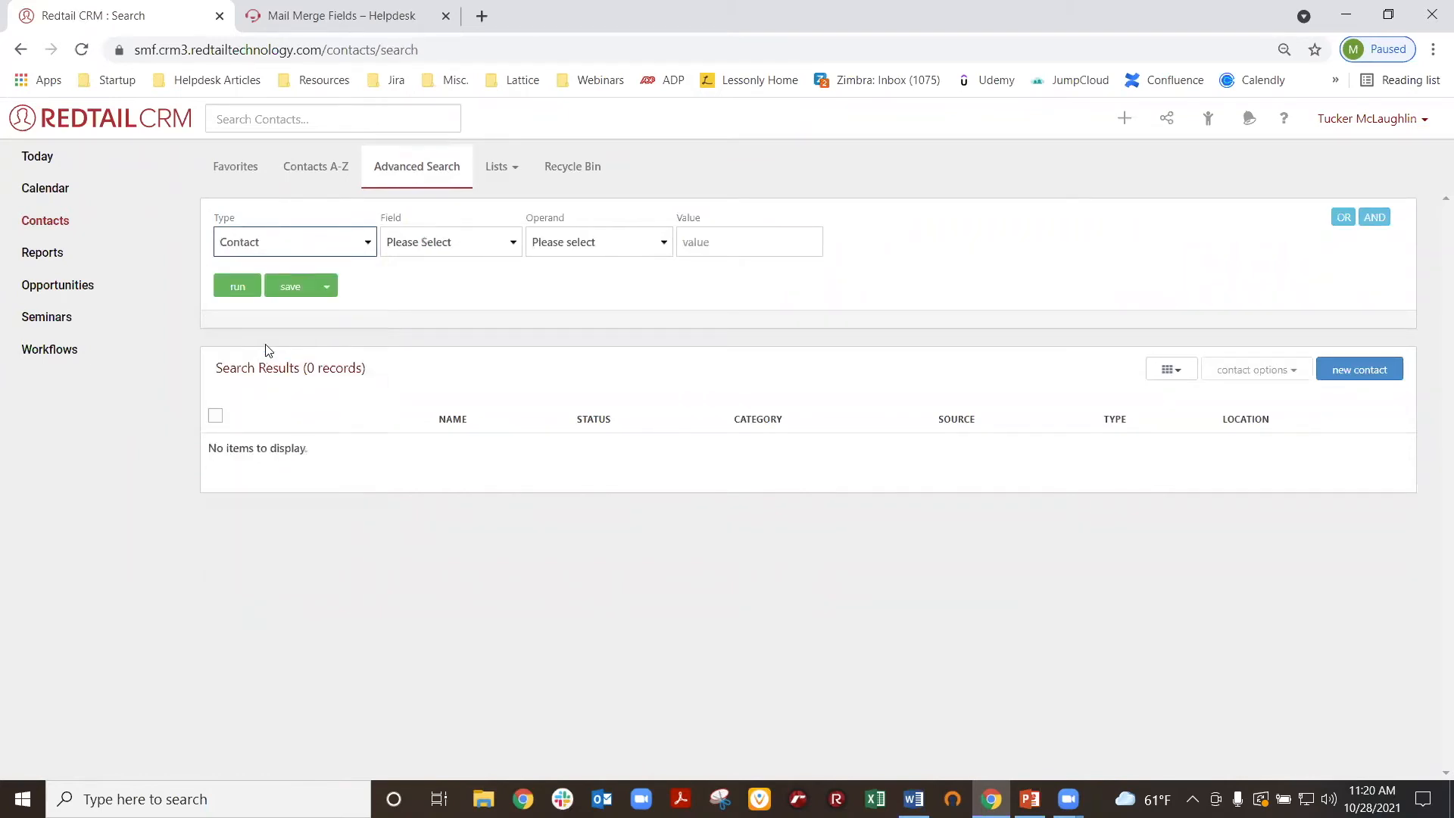
{"action": "left_click", "coordinate": [464, 250]}
{"action": "scroll", "coordinate": [469, 437], "scroll_direction": "down", "scroll_amount": 3}
{"action": "scroll", "coordinate": [470, 438], "scroll_direction": "down", "scroll_amount": 2}
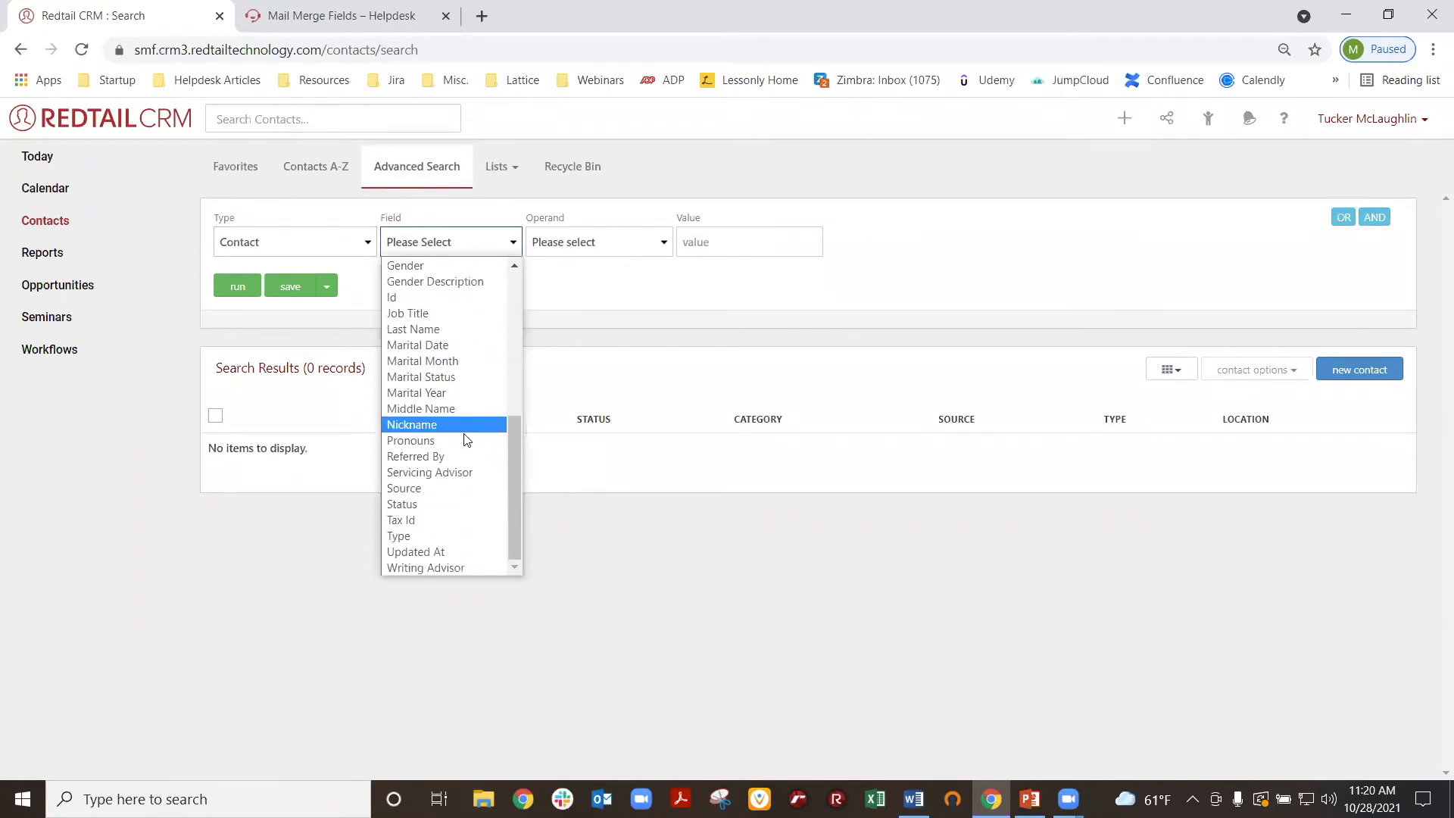
{"action": "left_click", "coordinate": [402, 536]}
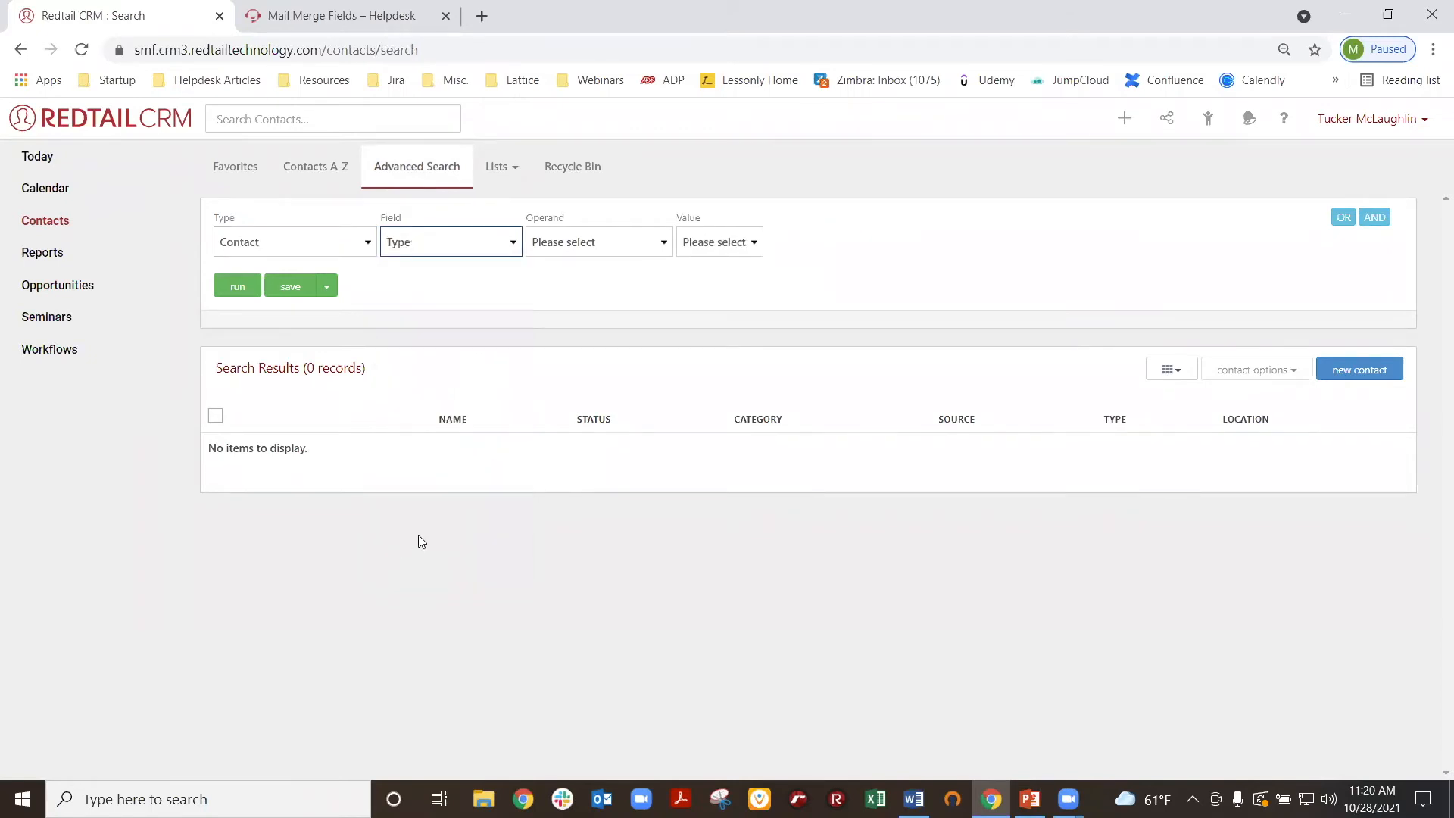
- Set the search criterion to Equal To Individual, run the search and check the number of records returned
{"action": "left_click", "coordinate": [585, 244]}
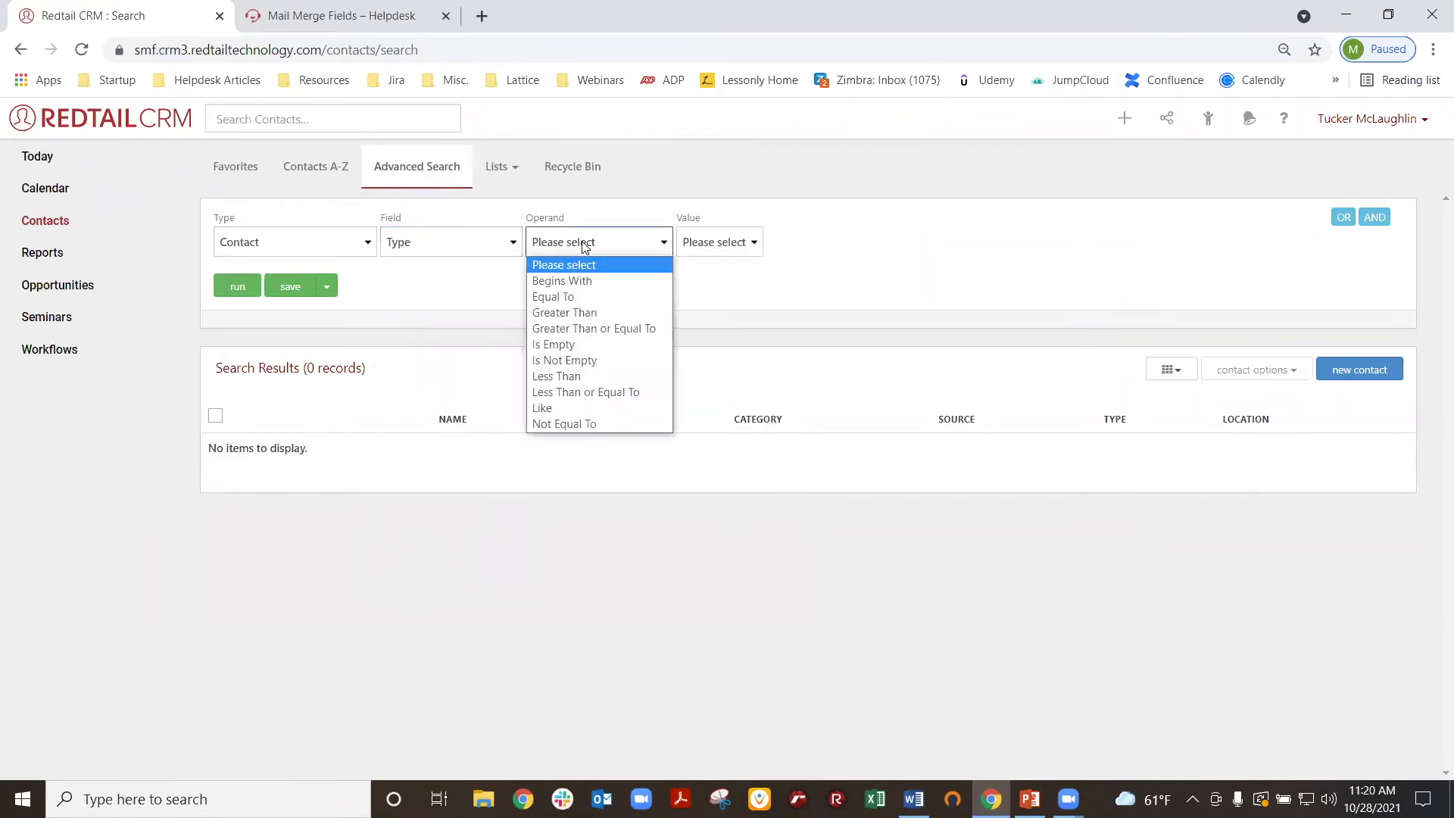
{"action": "left_click", "coordinate": [597, 299]}
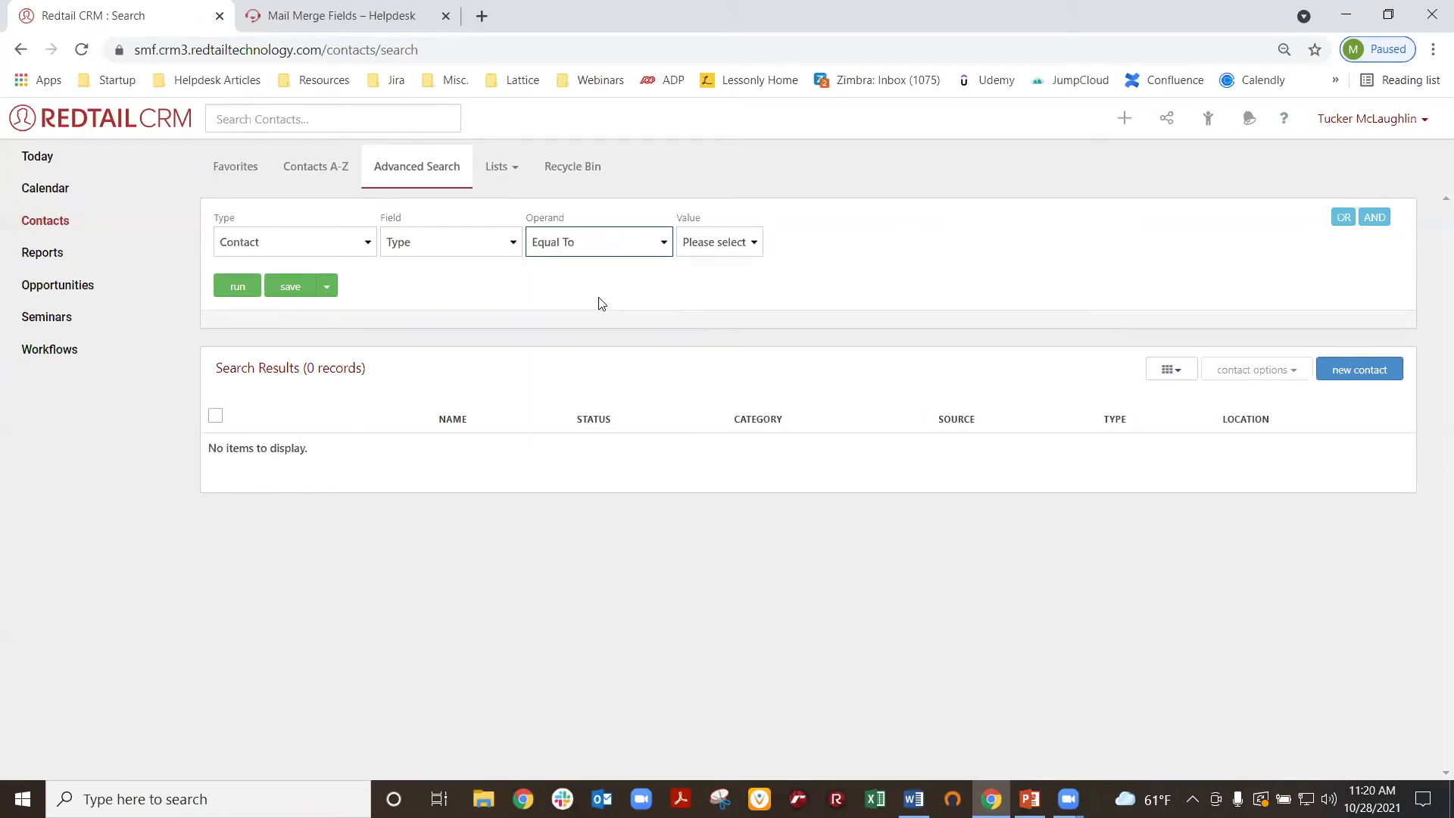
{"action": "left_click", "coordinate": [731, 243]}
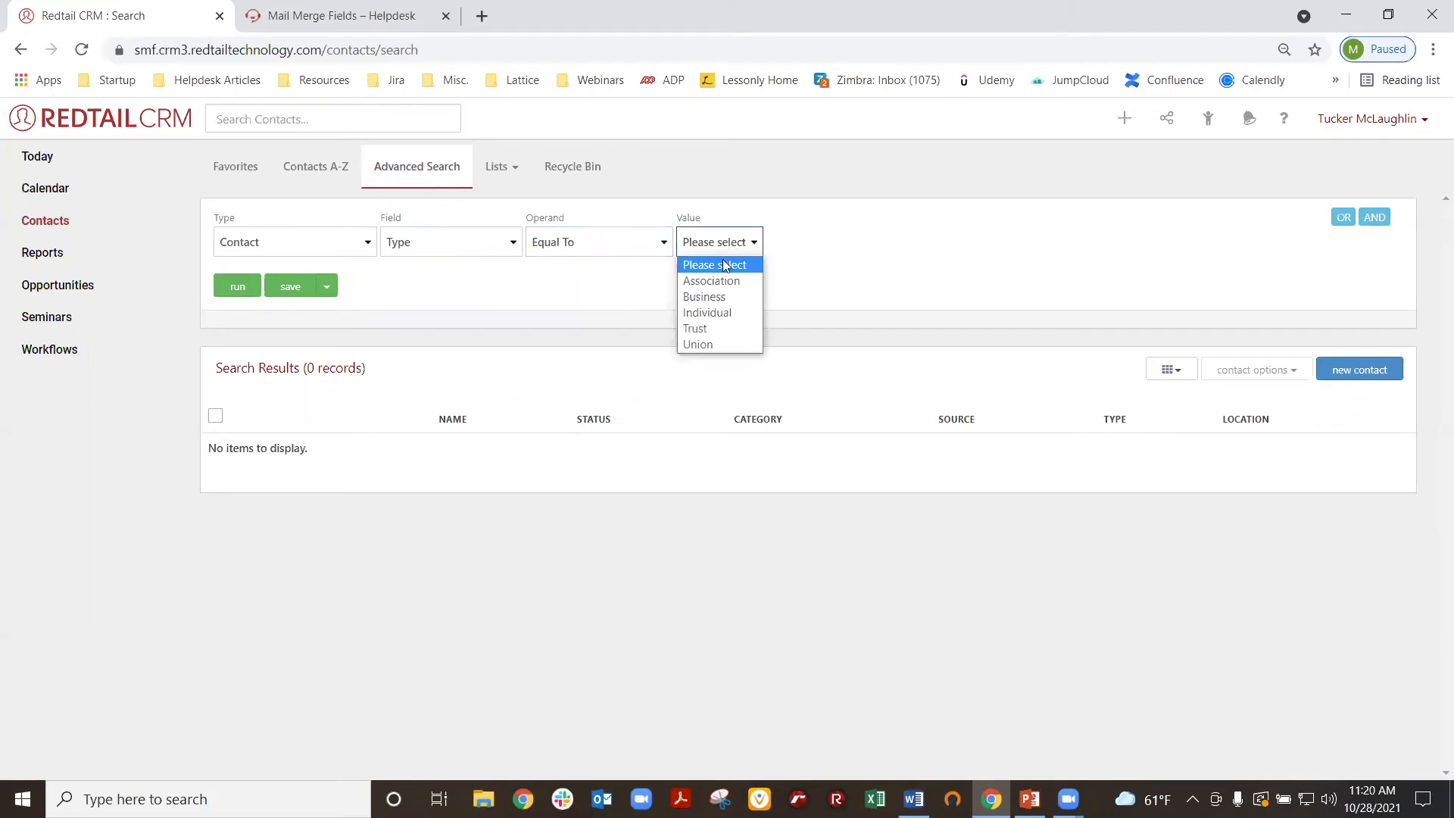
{"action": "left_click", "coordinate": [749, 317]}
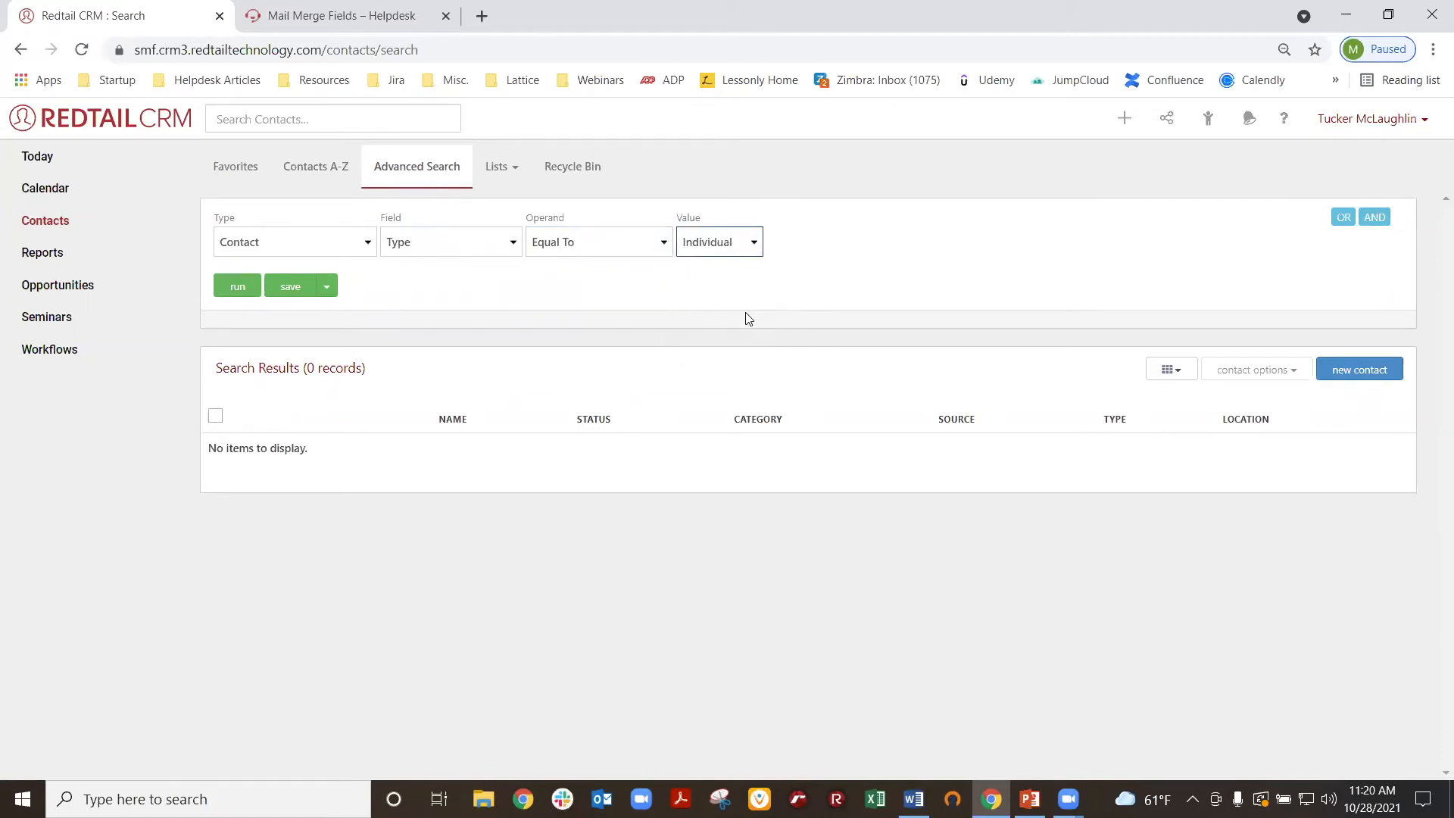
{"action": "left_click", "coordinate": [240, 291]}
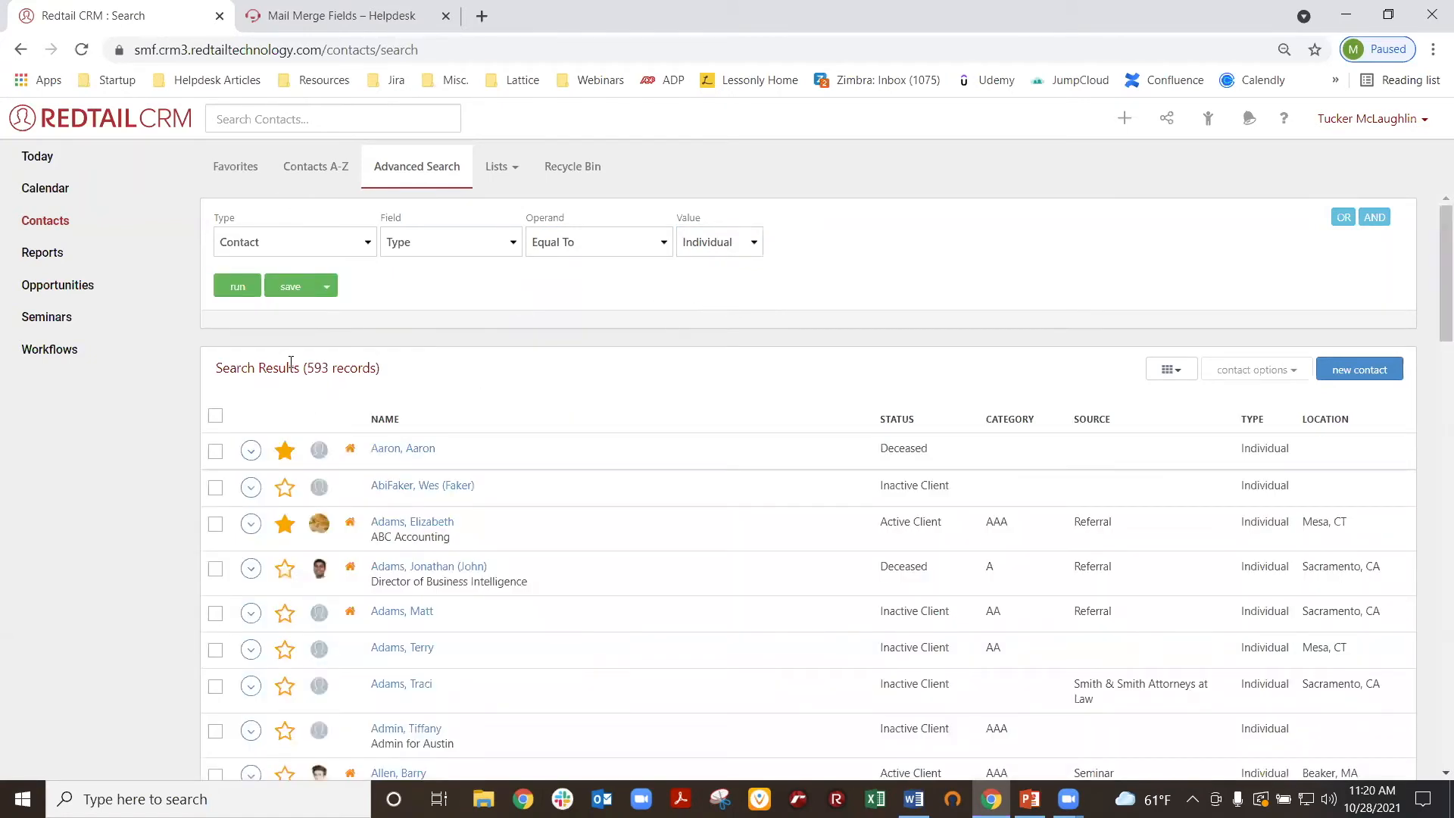
{"action": "left_click_drag", "start_coordinate": [303, 364], "coordinate": [388, 374]}
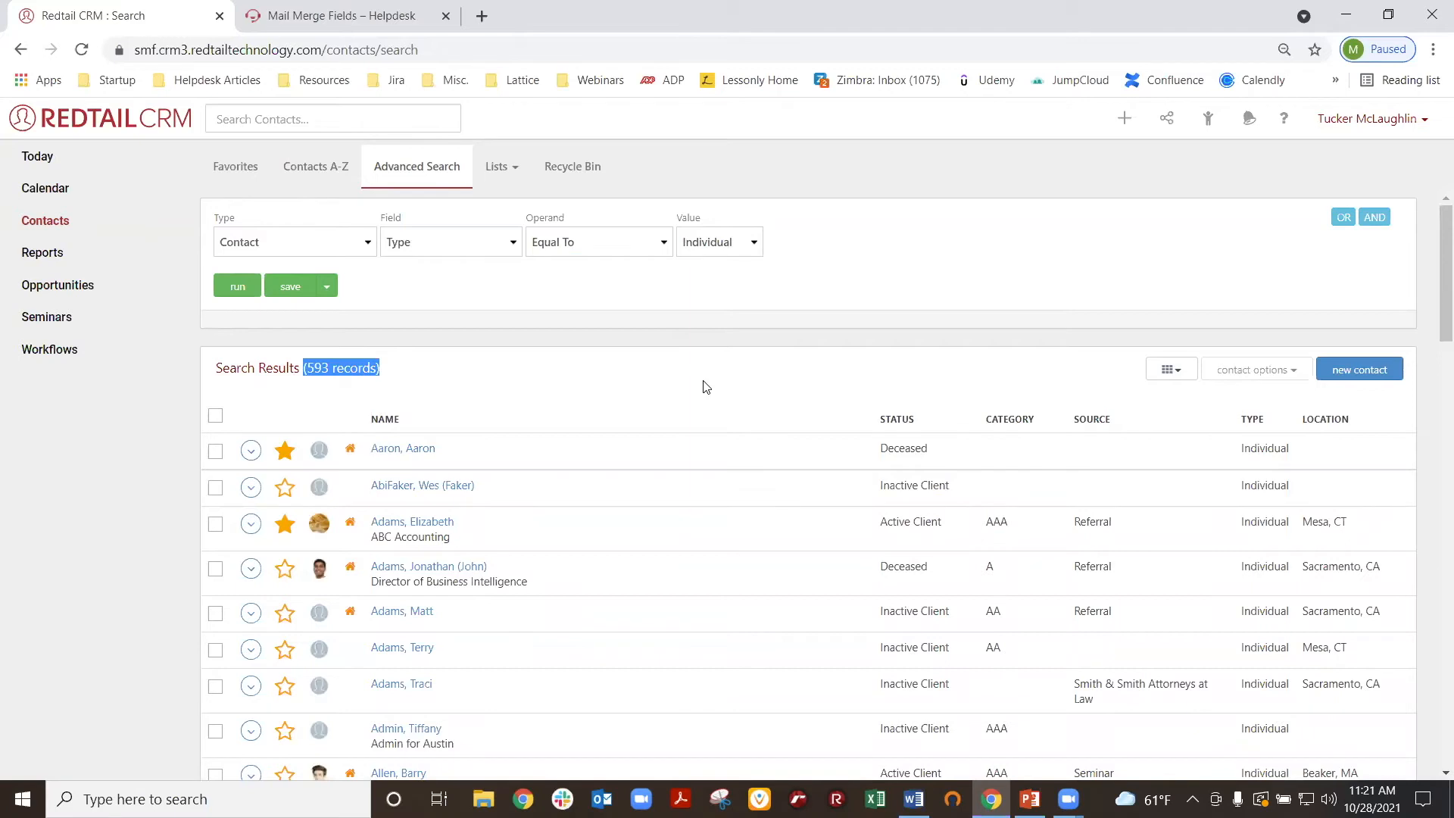
{"action": "left_click", "coordinate": [556, 359]}
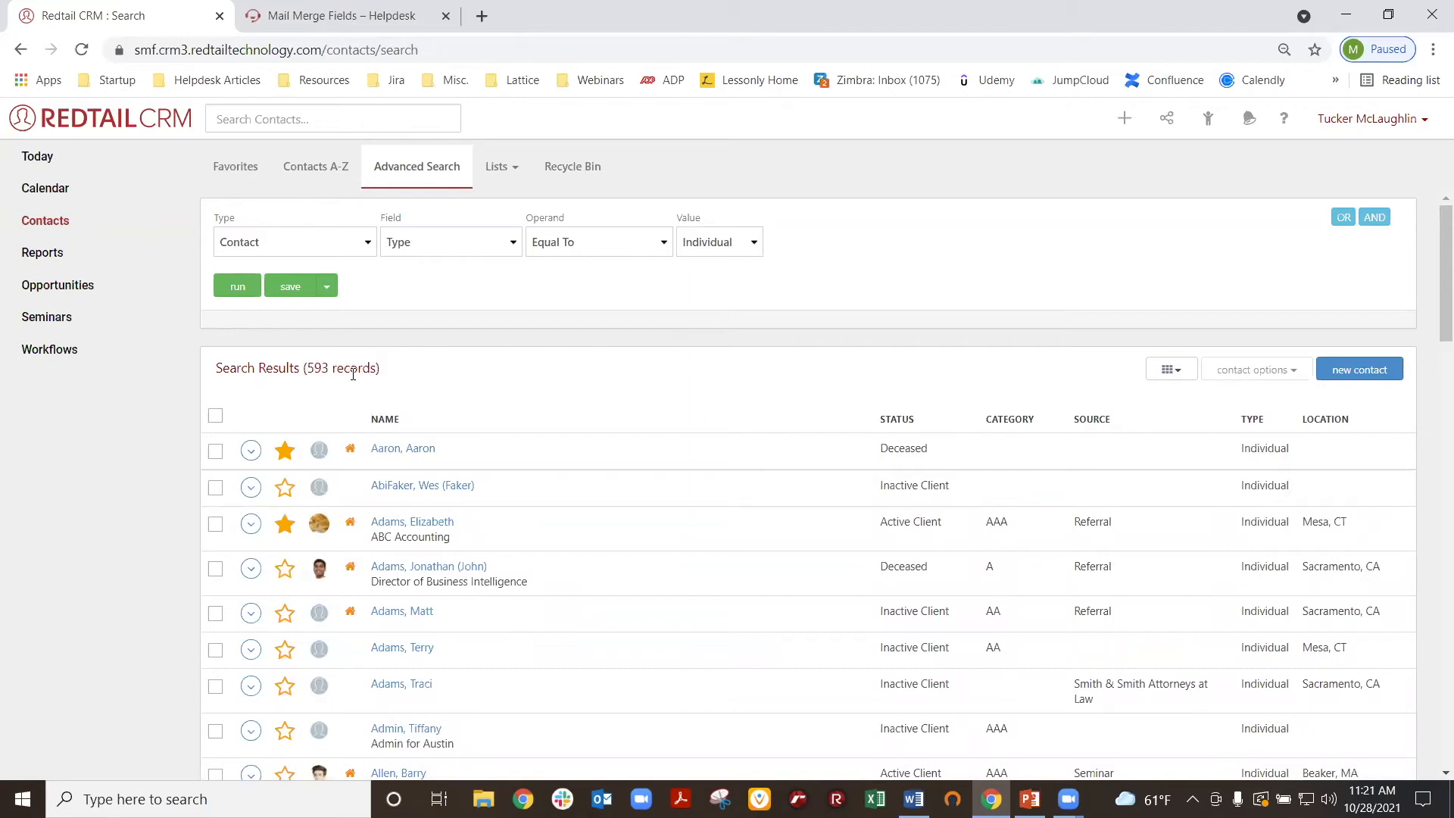
{"action": "left_click_drag", "start_coordinate": [308, 369], "coordinate": [380, 370]}
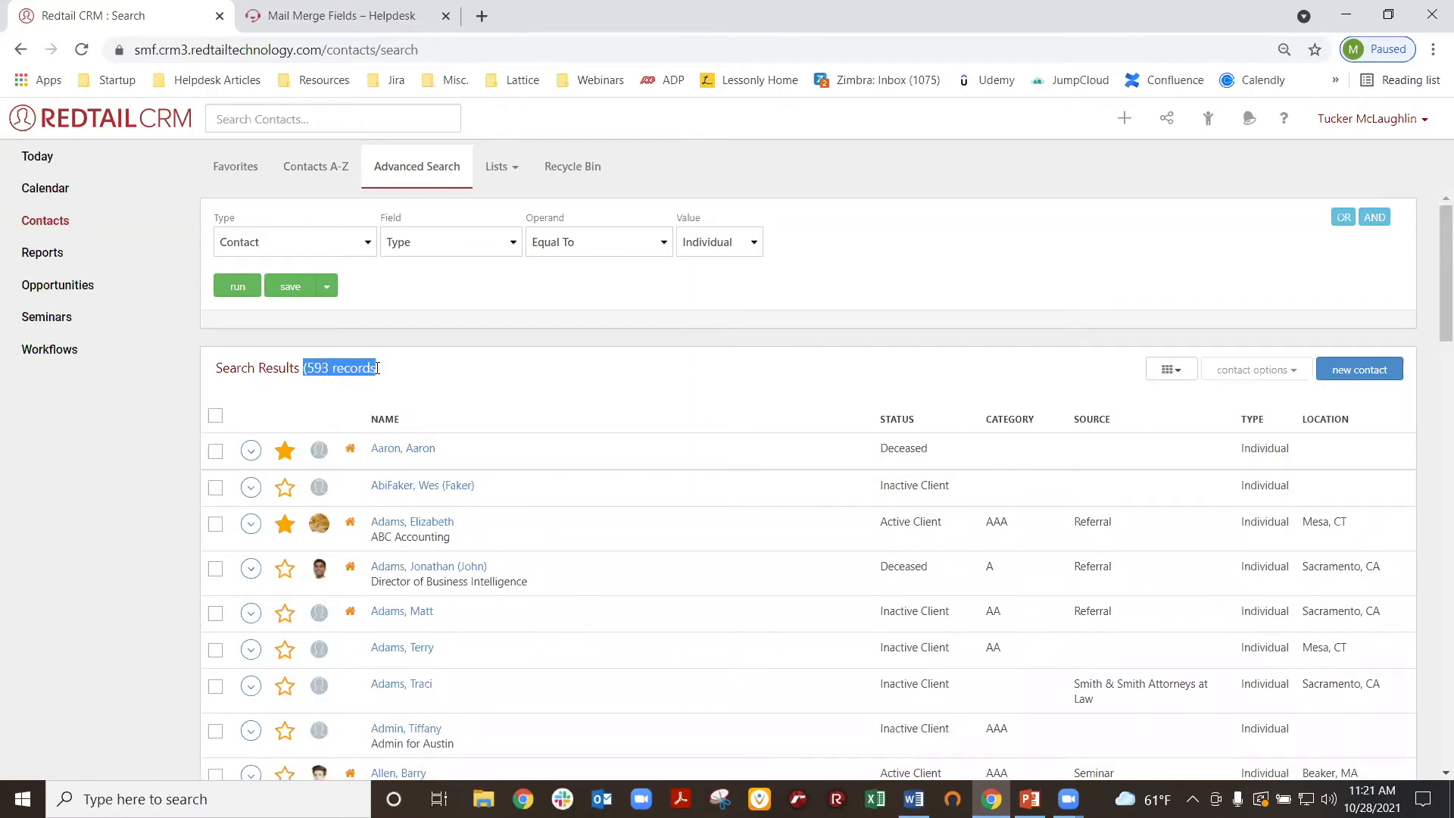
{"action": "left_click", "coordinate": [413, 368]}
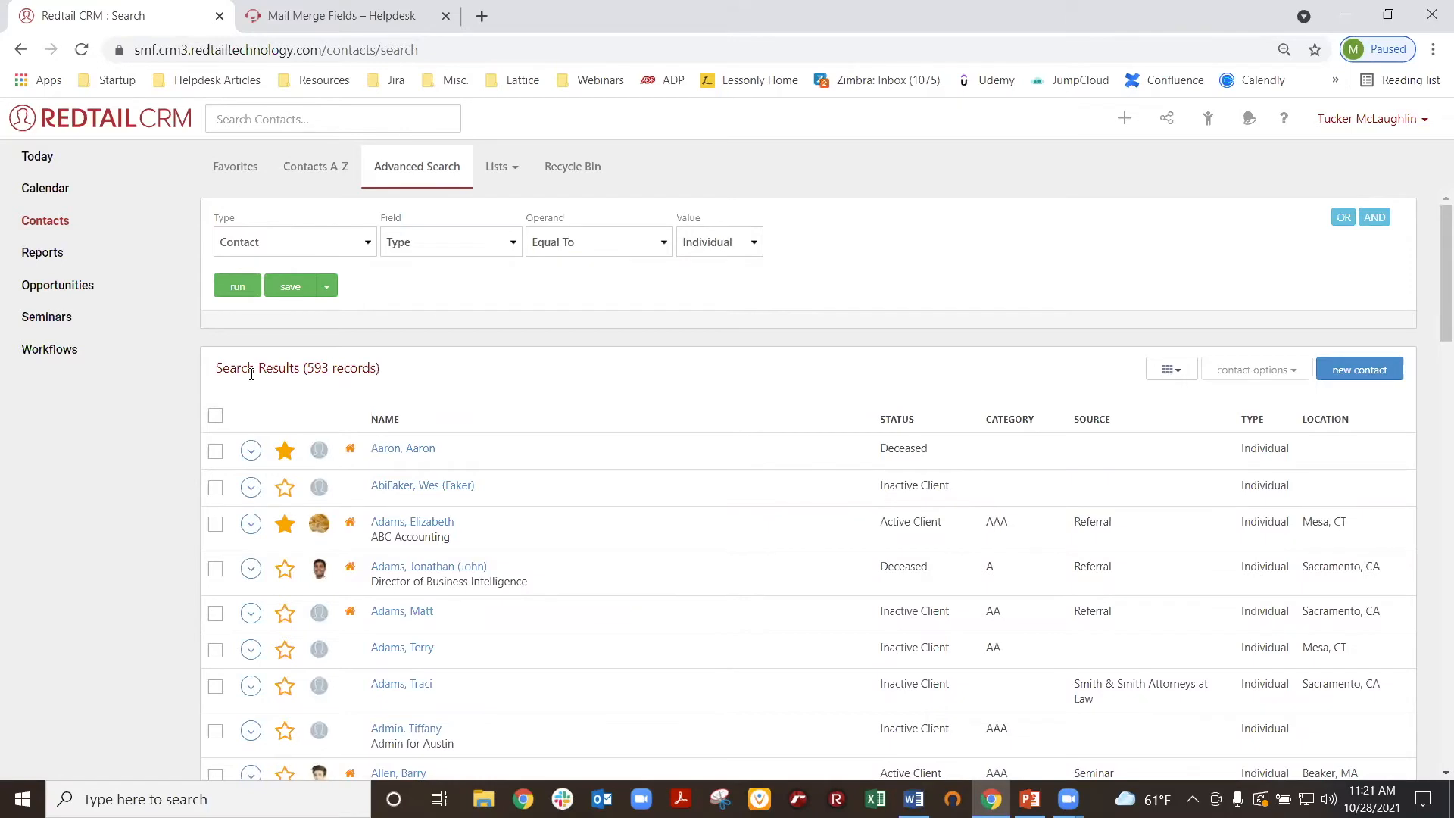
- Select all search results across every page and set up a mail merge for them with the Letter Head with Address template
{"action": "left_click", "coordinate": [216, 416]}
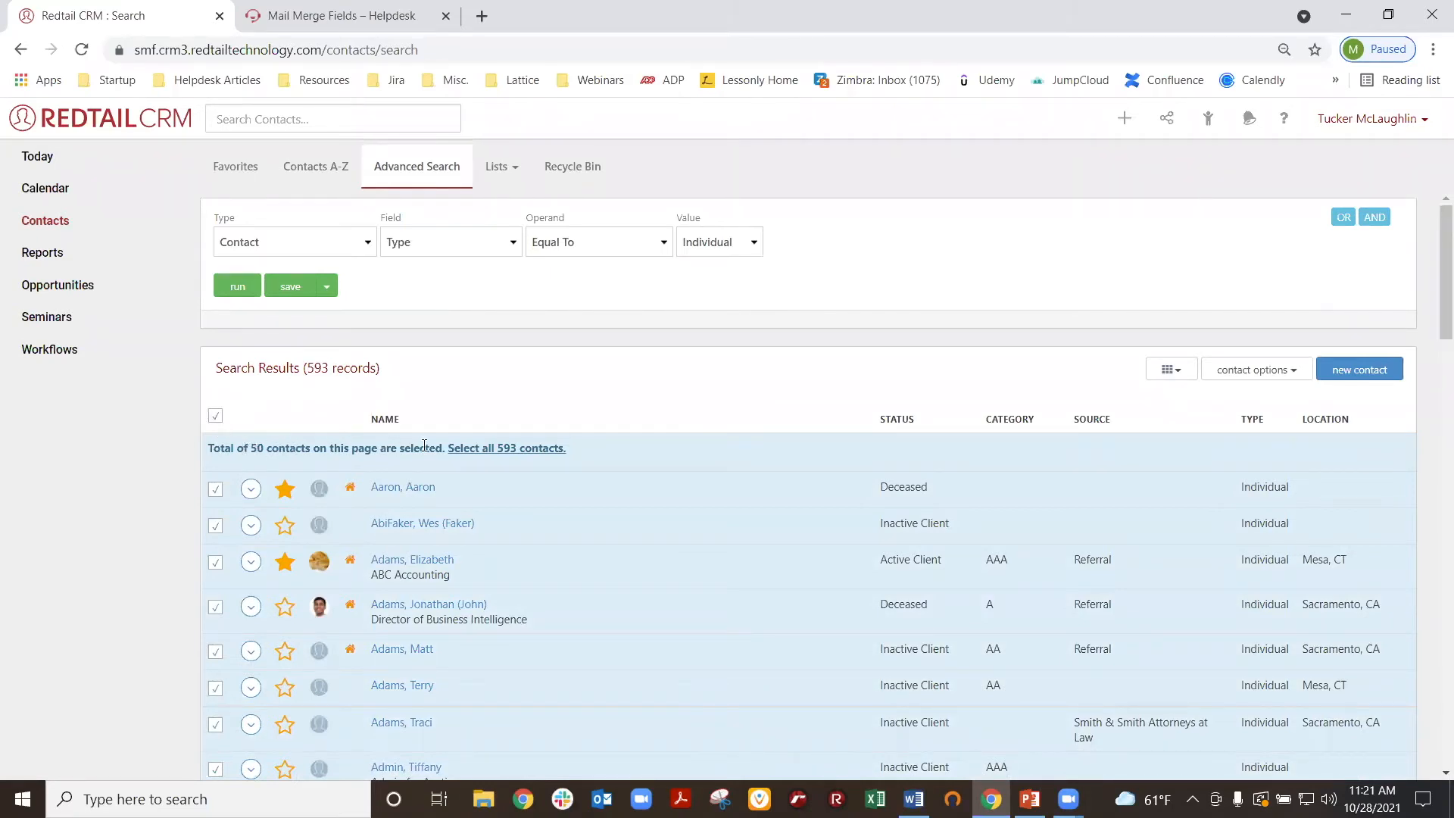
{"action": "left_click", "coordinate": [533, 453]}
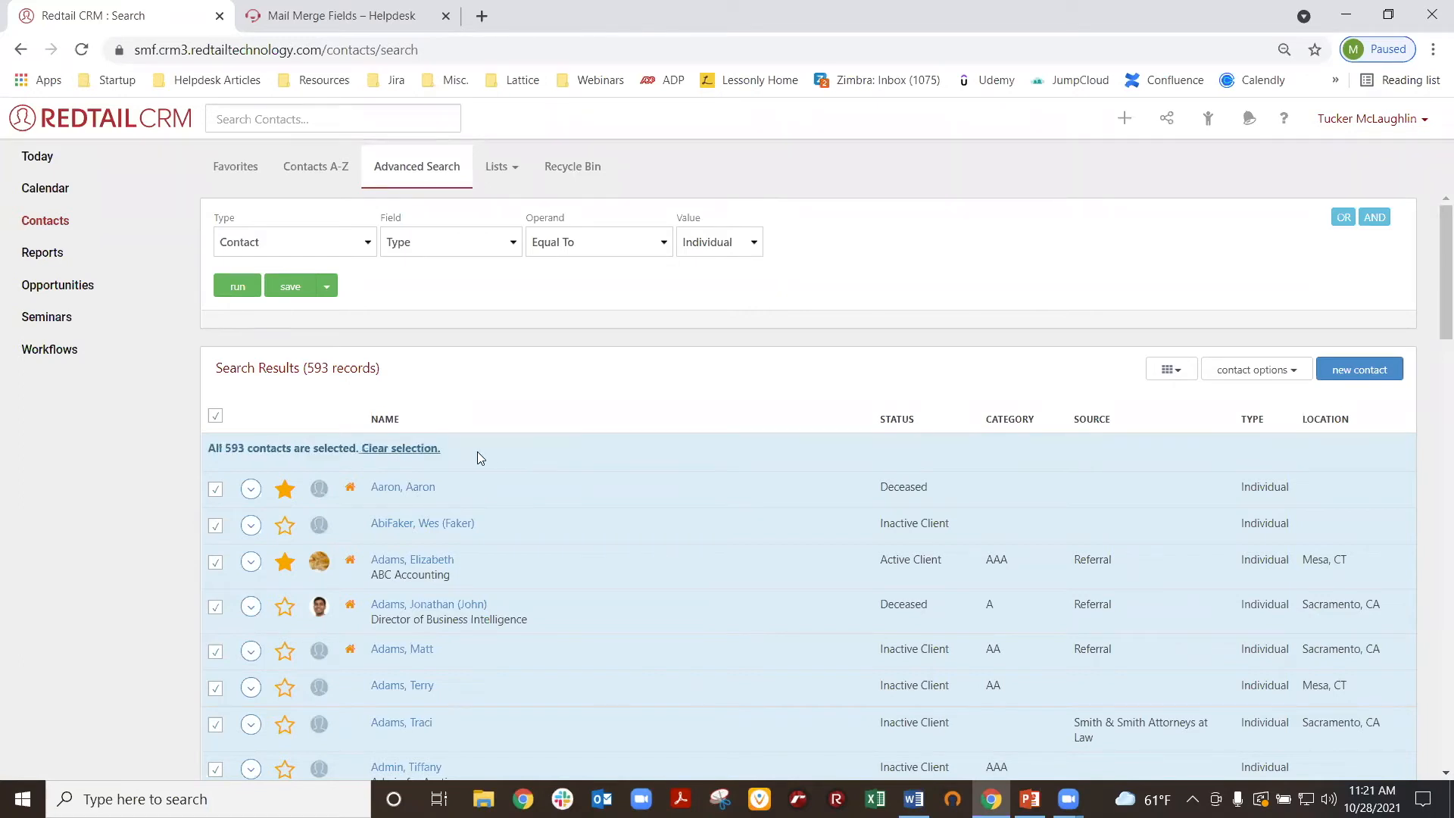
{"action": "left_click", "coordinate": [1266, 371]}
{"action": "left_click", "coordinate": [1239, 426]}
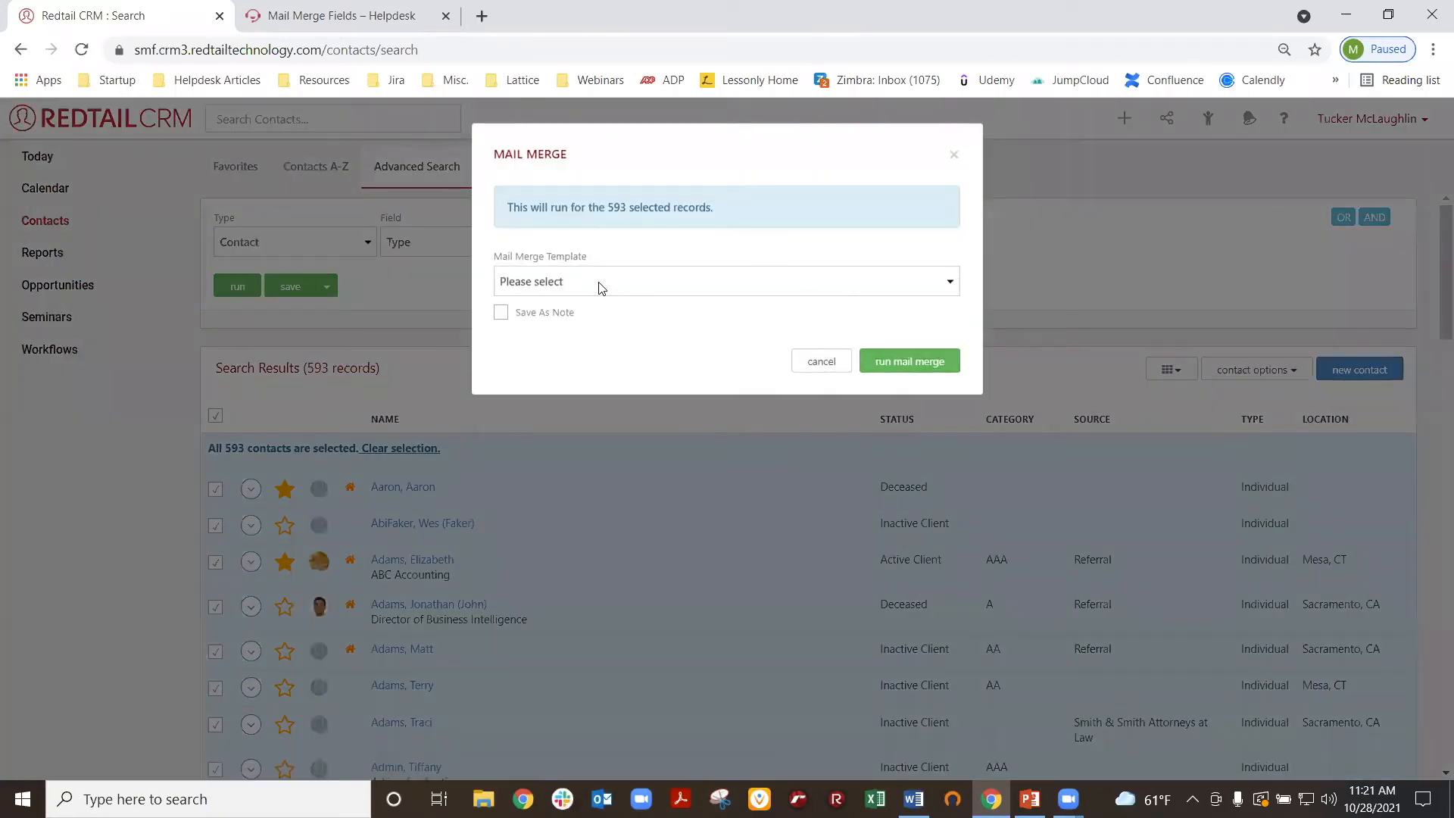
{"action": "left_click", "coordinate": [598, 282]}
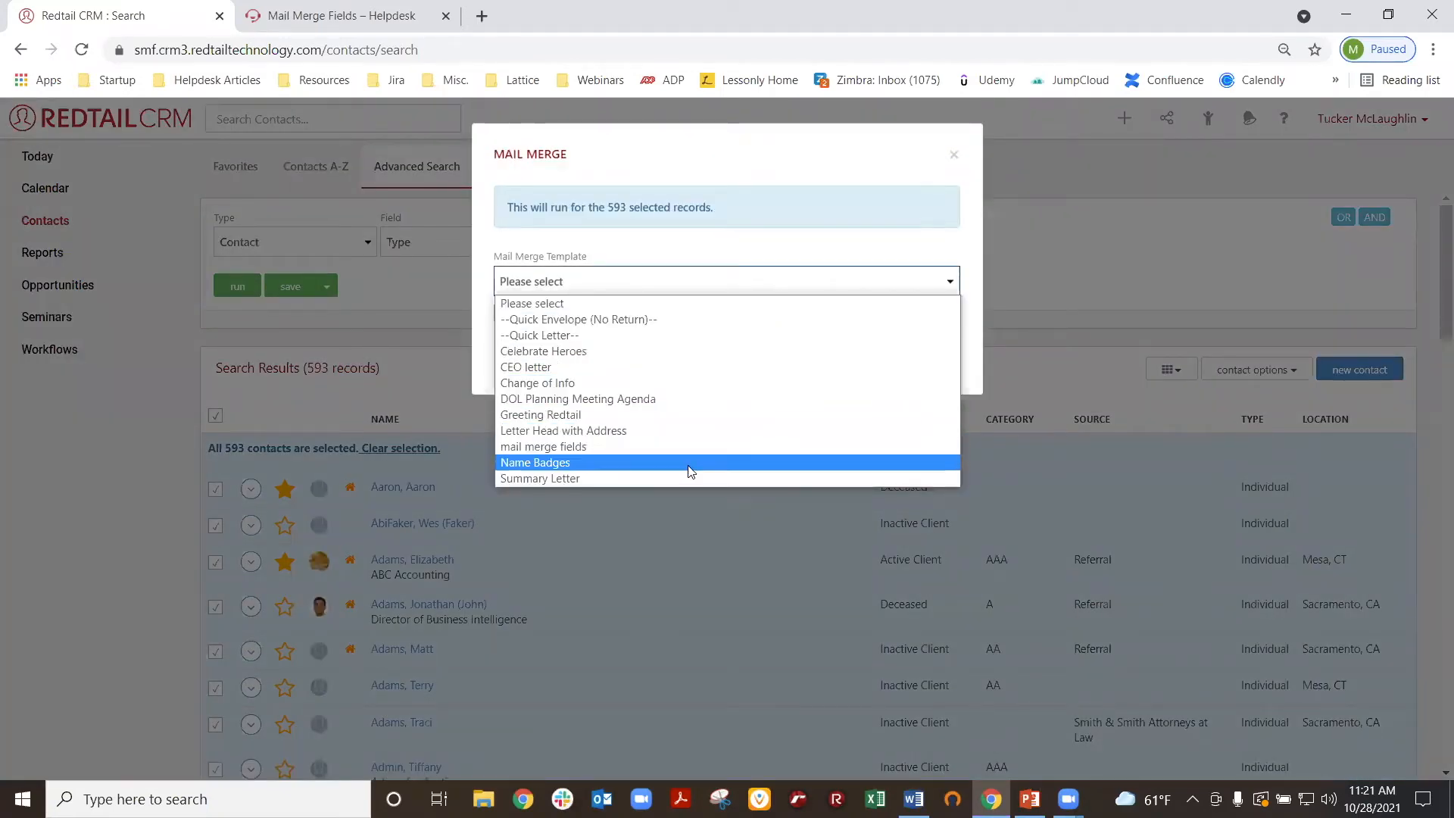
{"action": "left_click", "coordinate": [556, 433]}
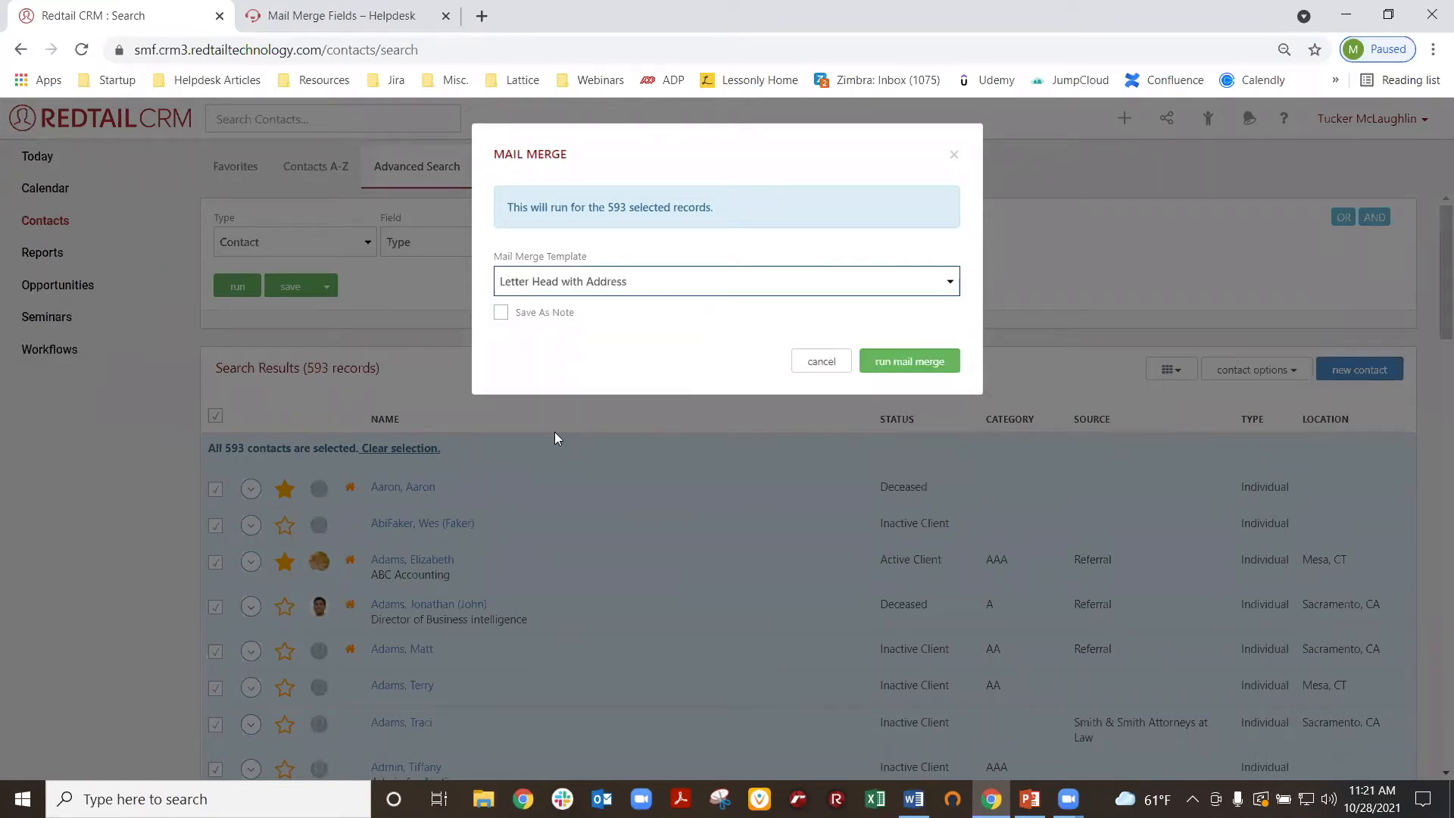
- Save the merge as a note reading "Sent Holiday Letter." without a note category, and run the mail merge
{"action": "left_click", "coordinate": [500, 313]}
{"action": "left_click", "coordinate": [545, 341]}
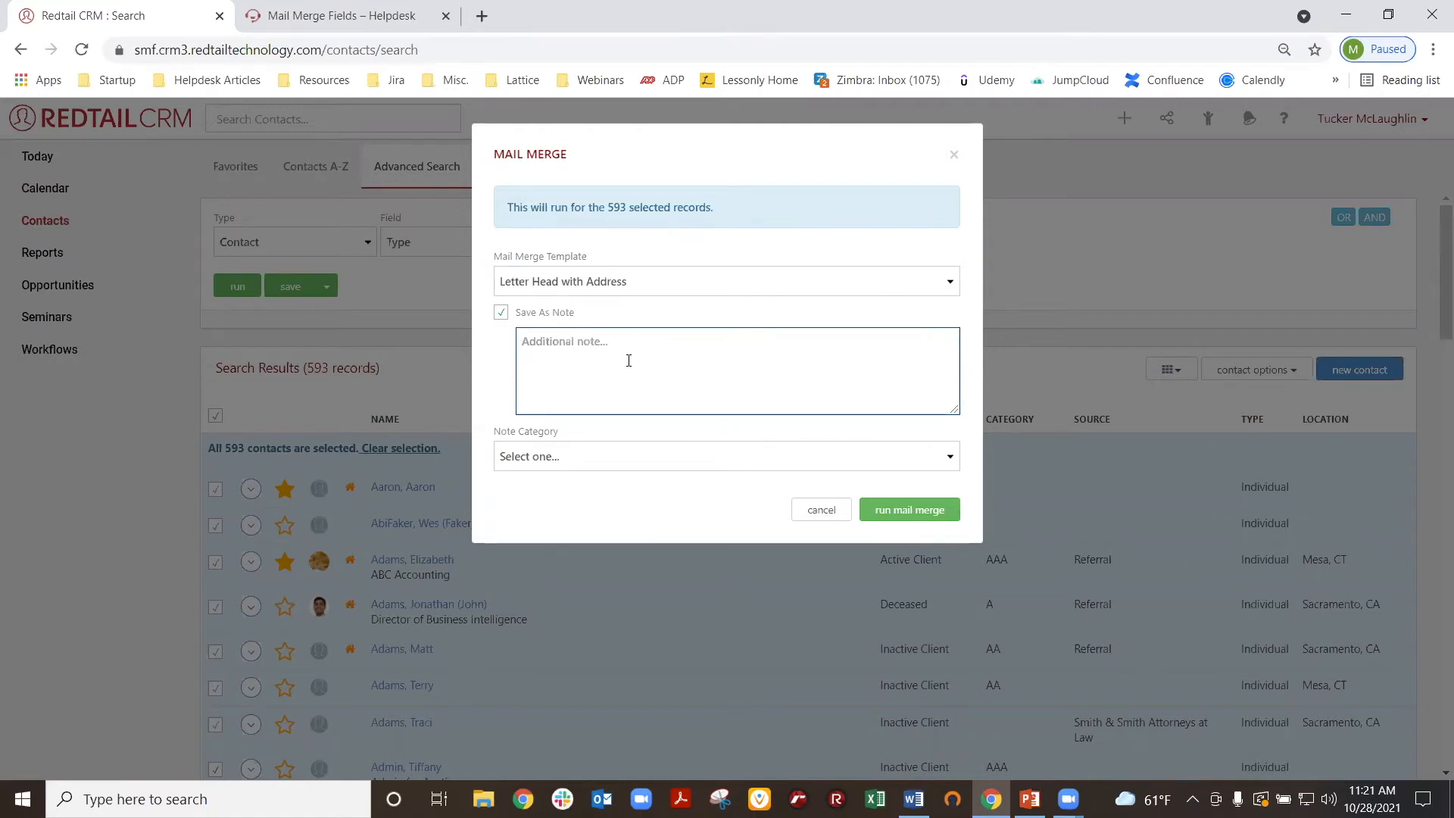
{"action": "type", "text": "Sent Holiday Letter."}
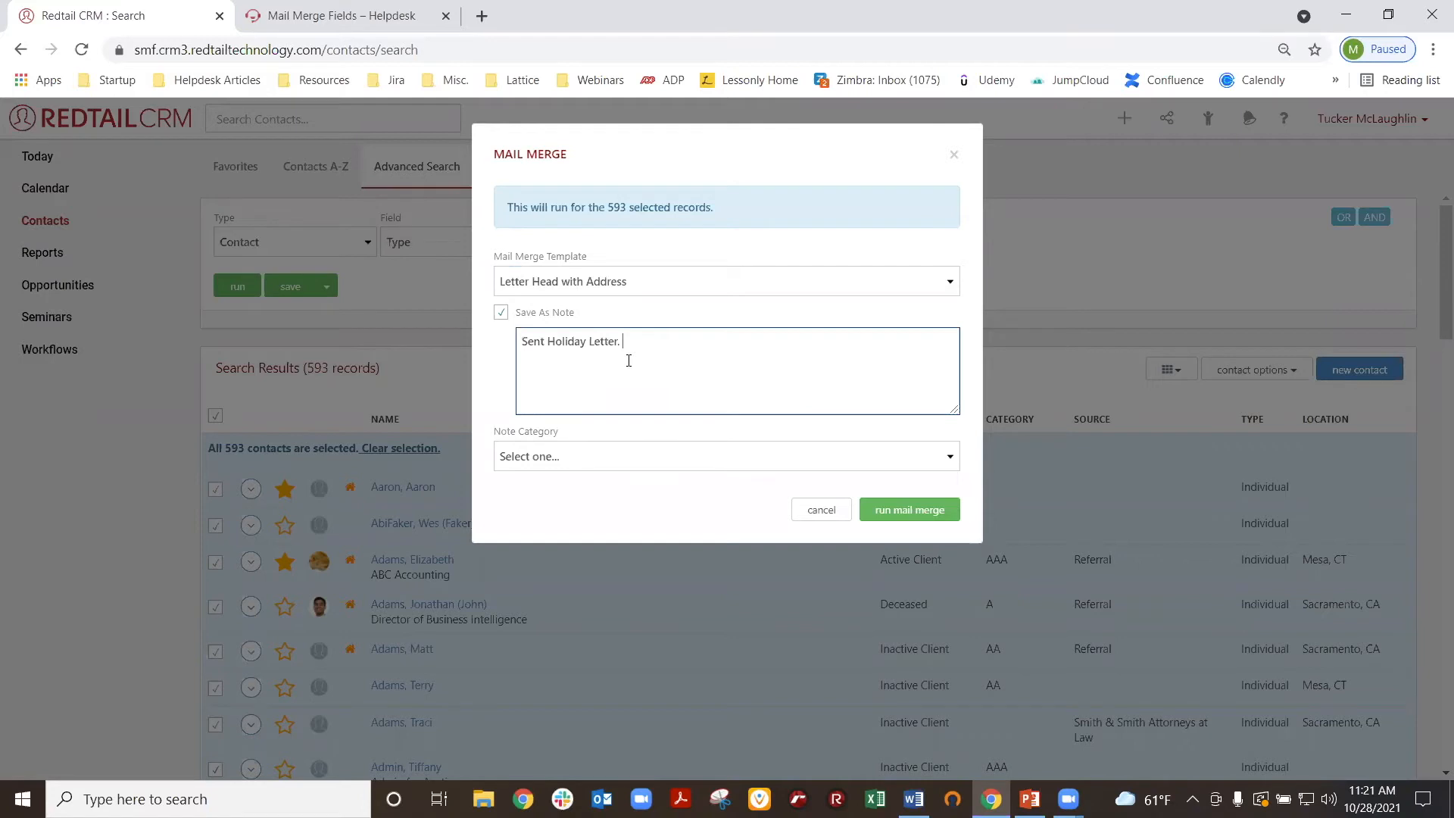
{"action": "left_click", "coordinate": [644, 458]}
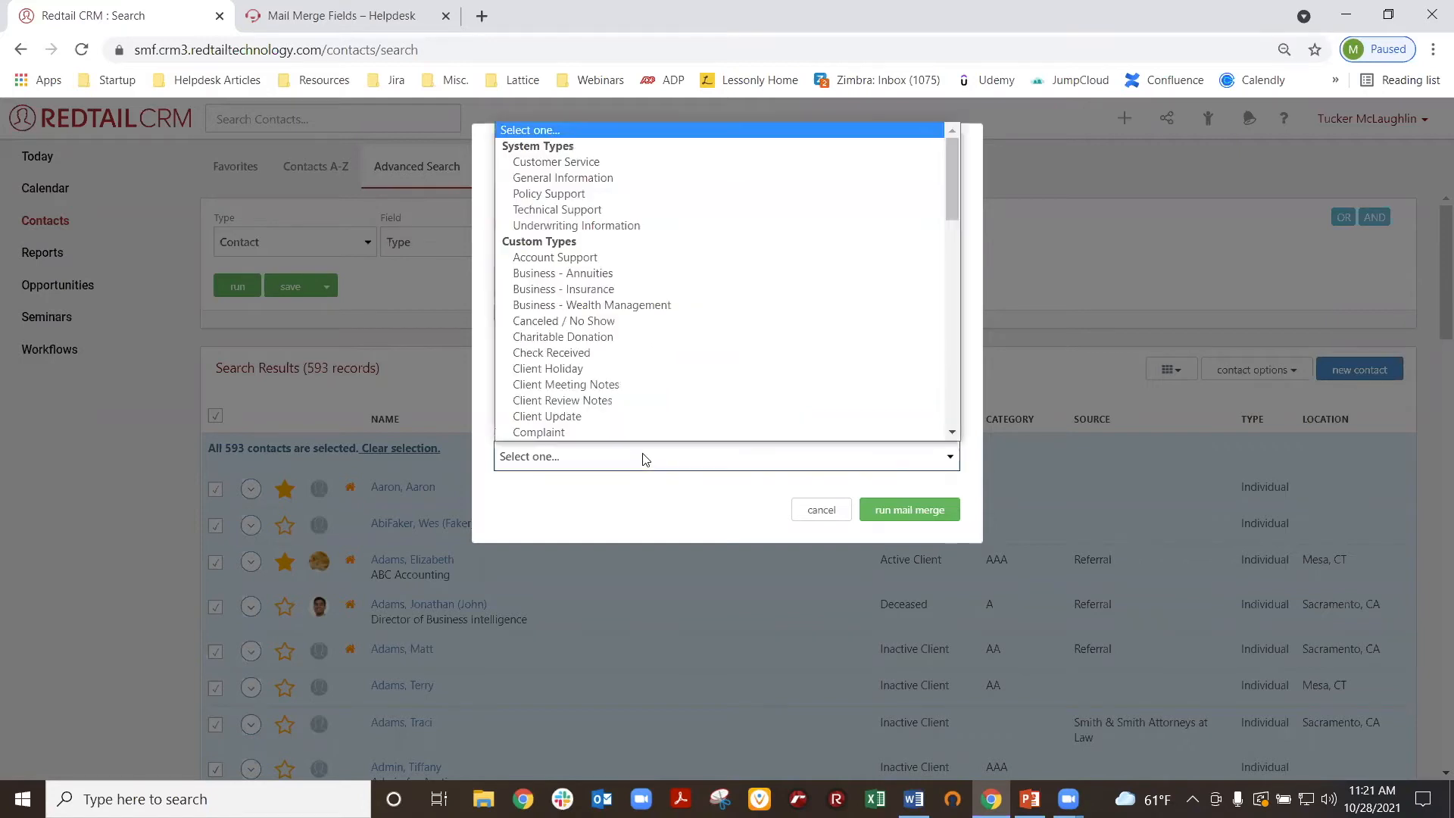
{"action": "left_click", "coordinate": [652, 498]}
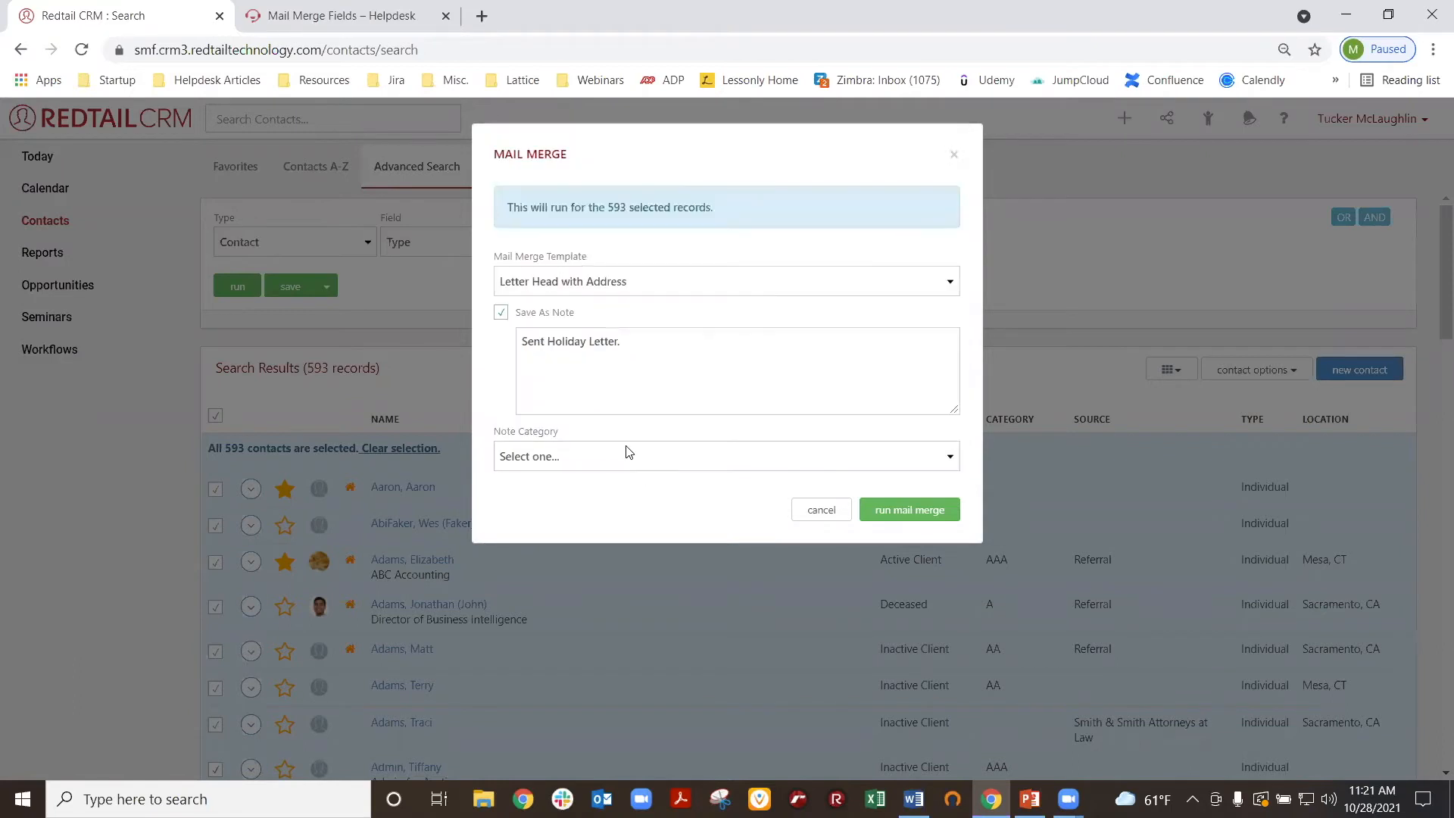
{"action": "left_click", "coordinate": [626, 452]}
{"action": "left_click", "coordinate": [651, 489]}
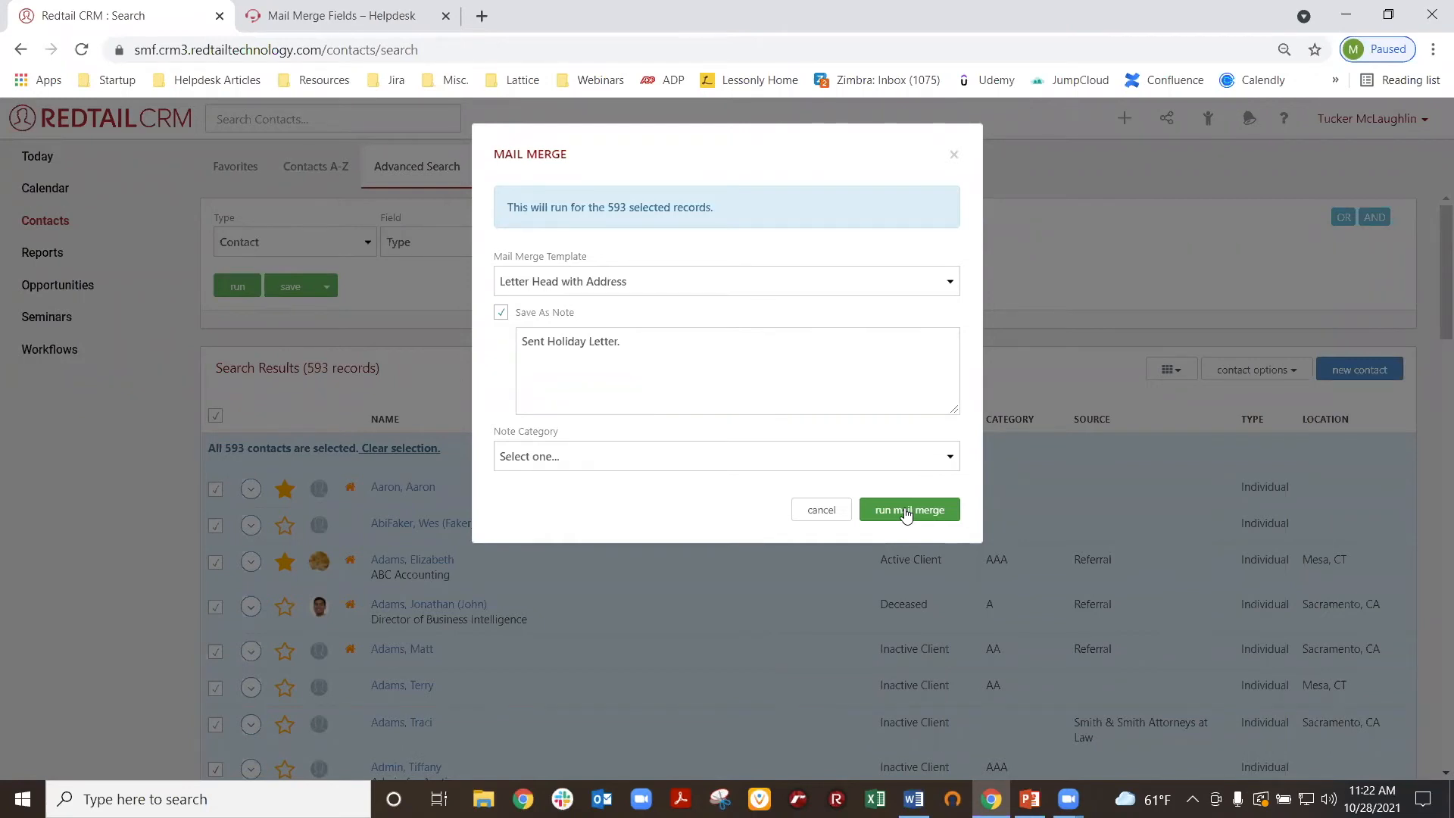
{"action": "left_click", "coordinate": [901, 517]}
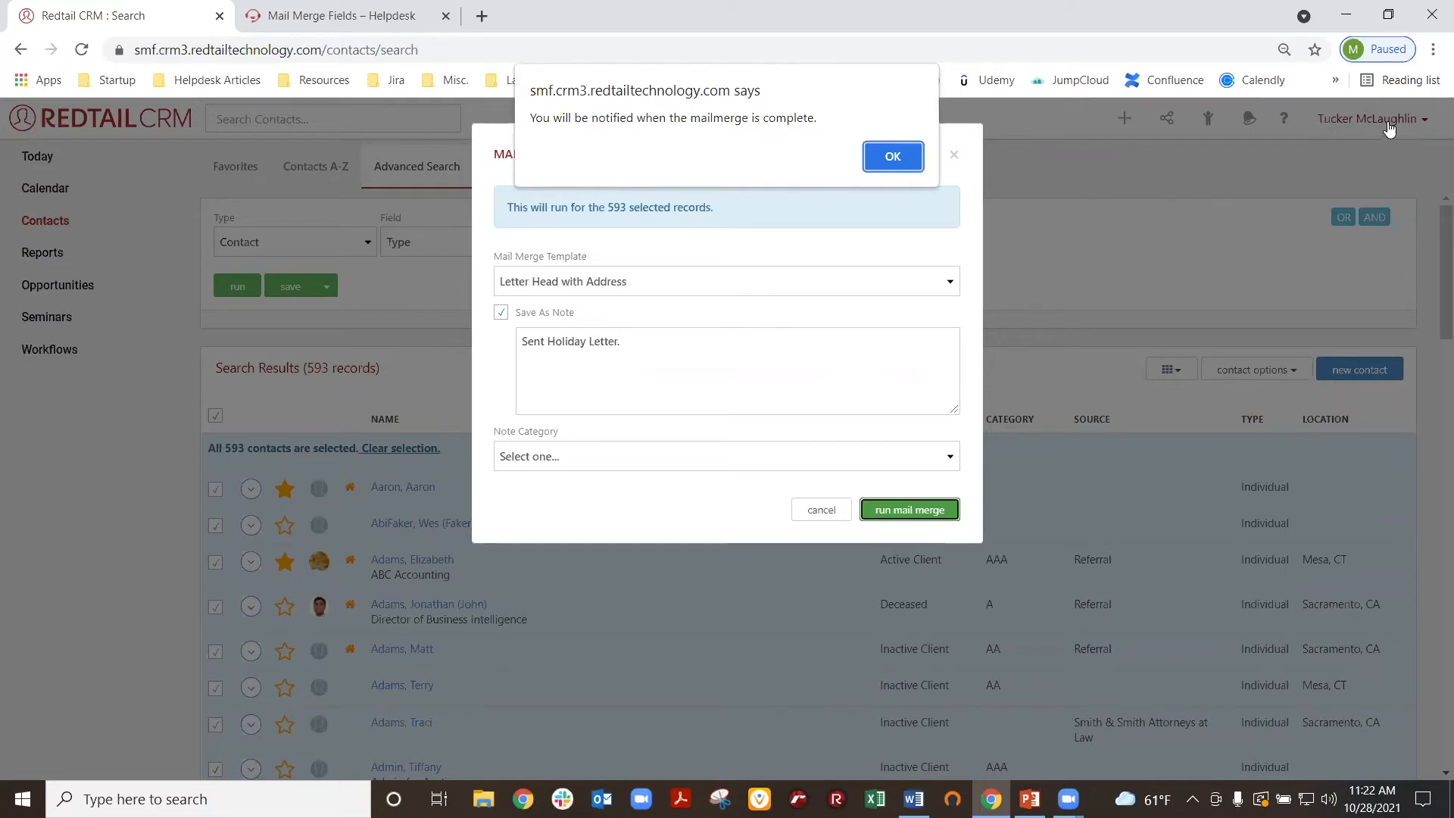
{"action": "left_click", "coordinate": [892, 160]}
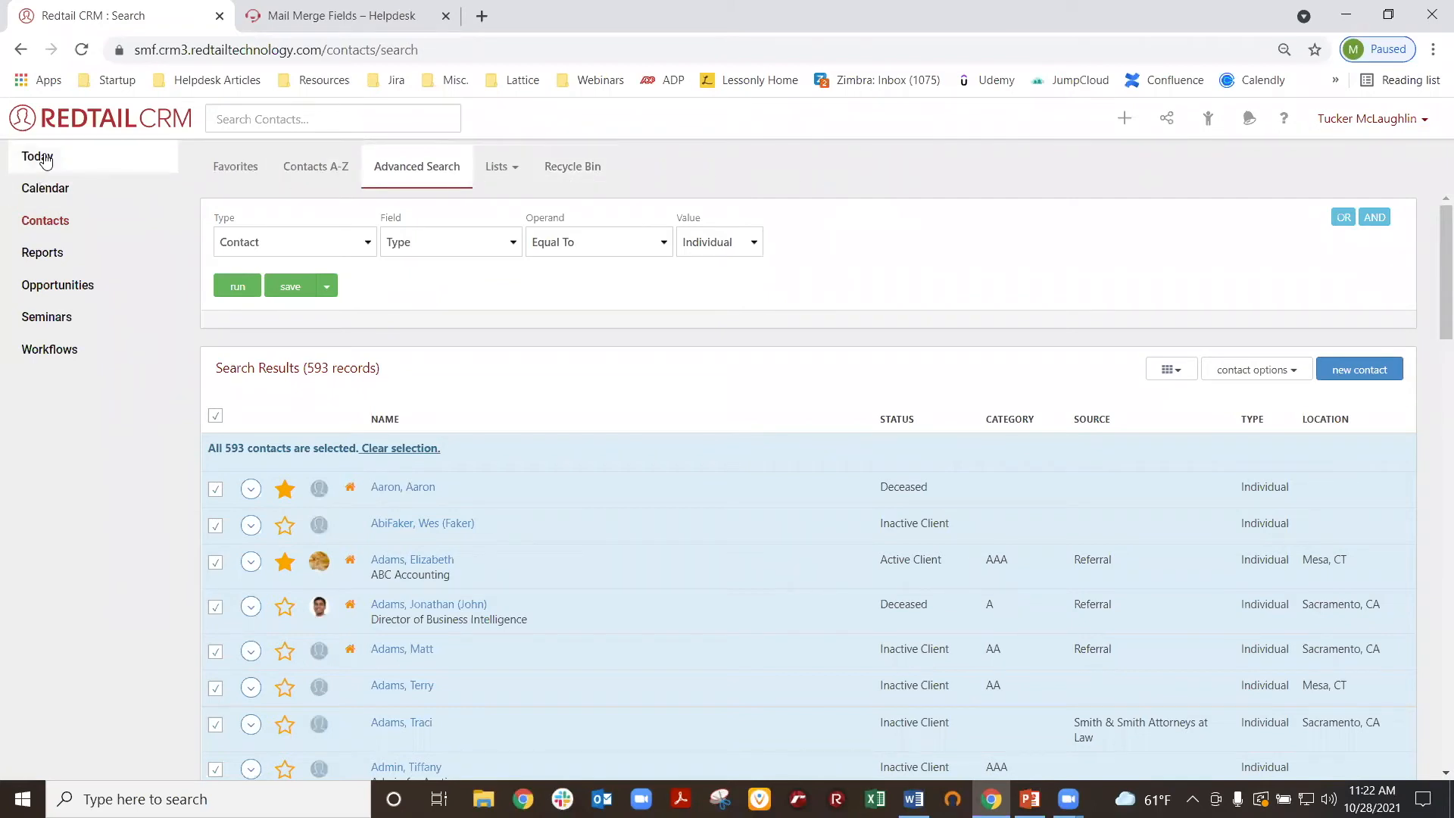
- Open the Today dashboard in a separate browser tab and switch to it
{"action": "middle_click", "coordinate": [45, 160]}
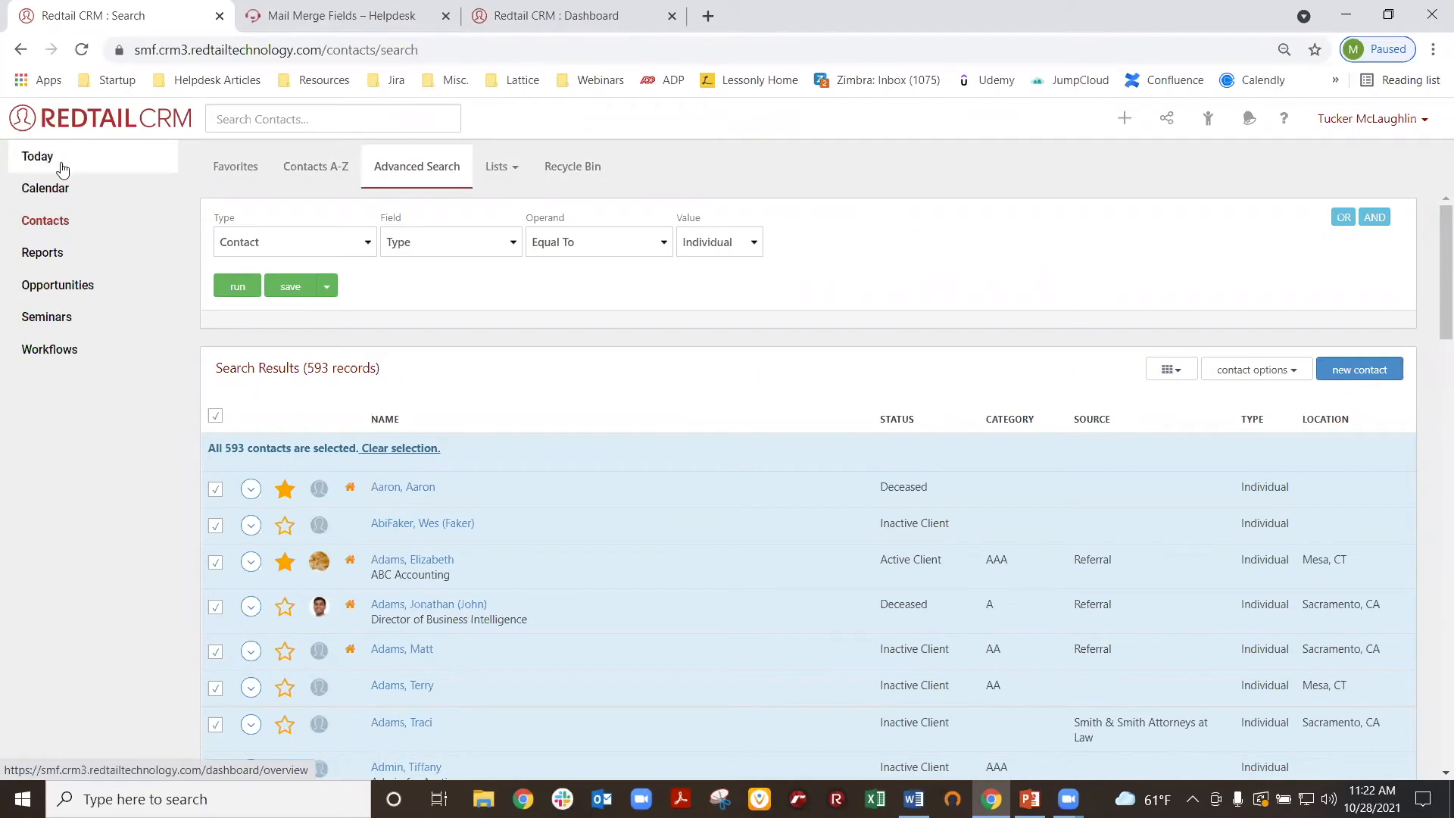
{"action": "right_click", "coordinate": [44, 160]}
{"action": "left_click", "coordinate": [106, 182]}
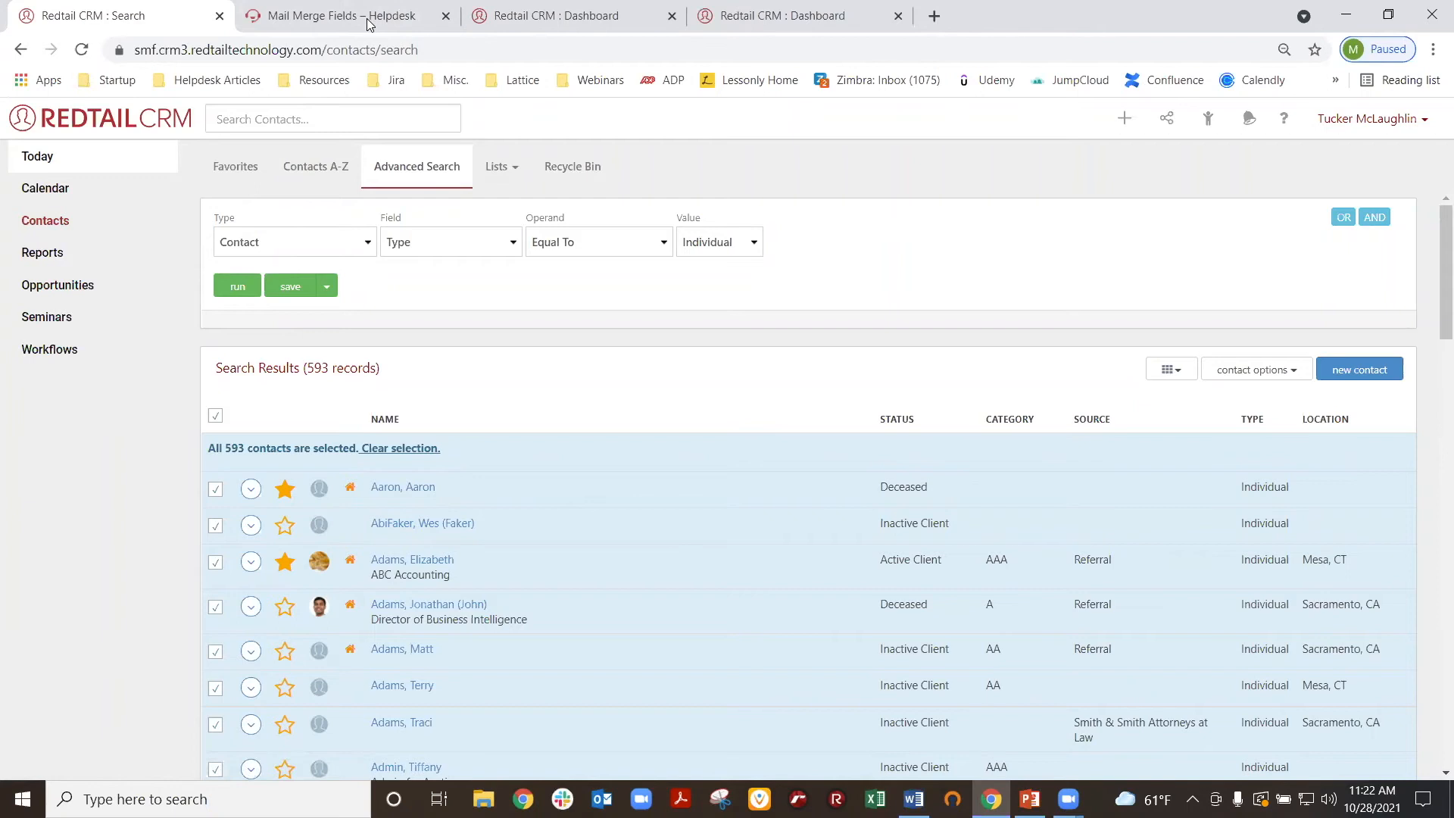
{"action": "left_click", "coordinate": [644, 31]}
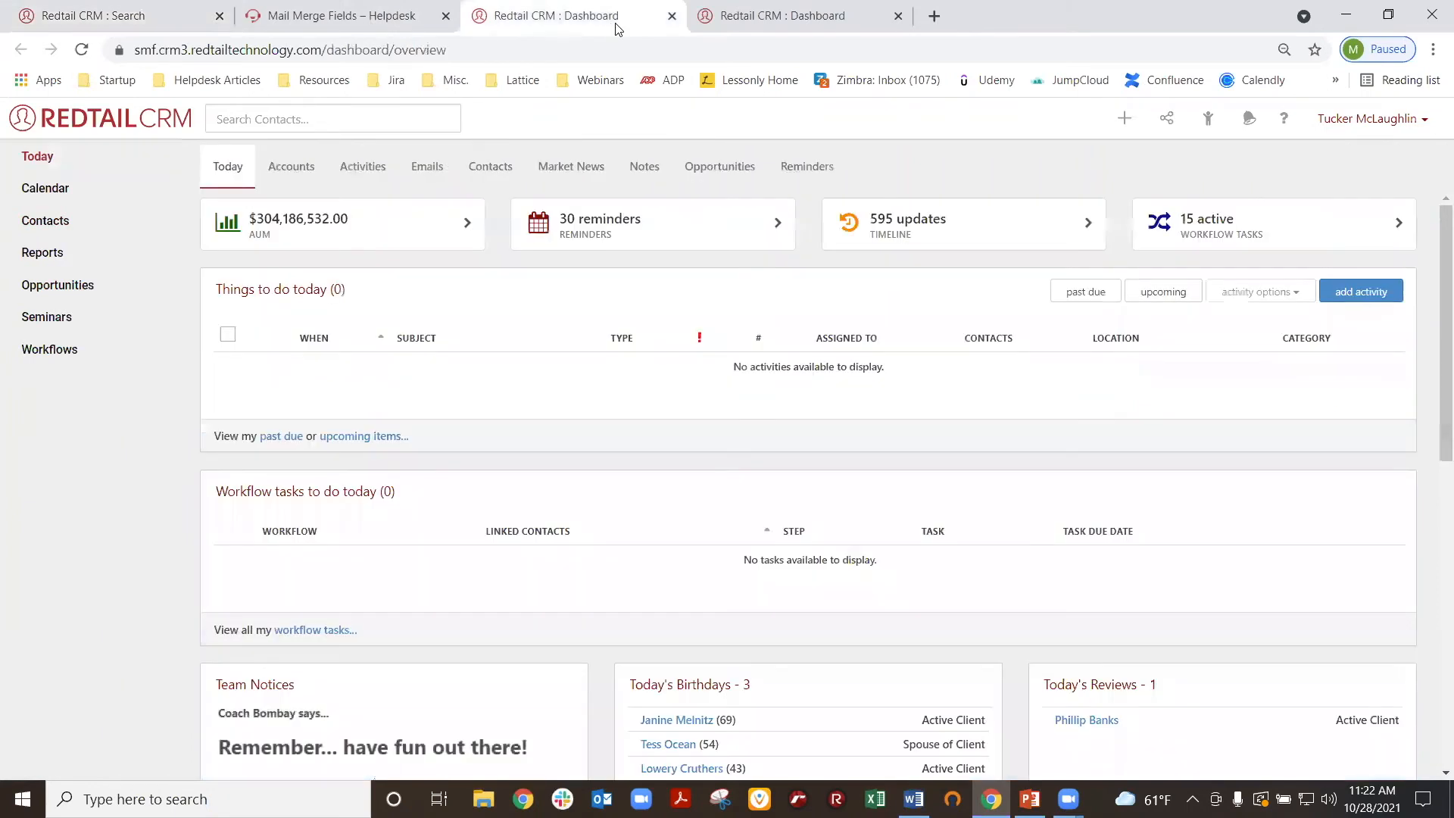
- Download the merged Letter Head with Address document from the account's downloads list and open it in Word
{"action": "left_click", "coordinate": [1368, 123]}
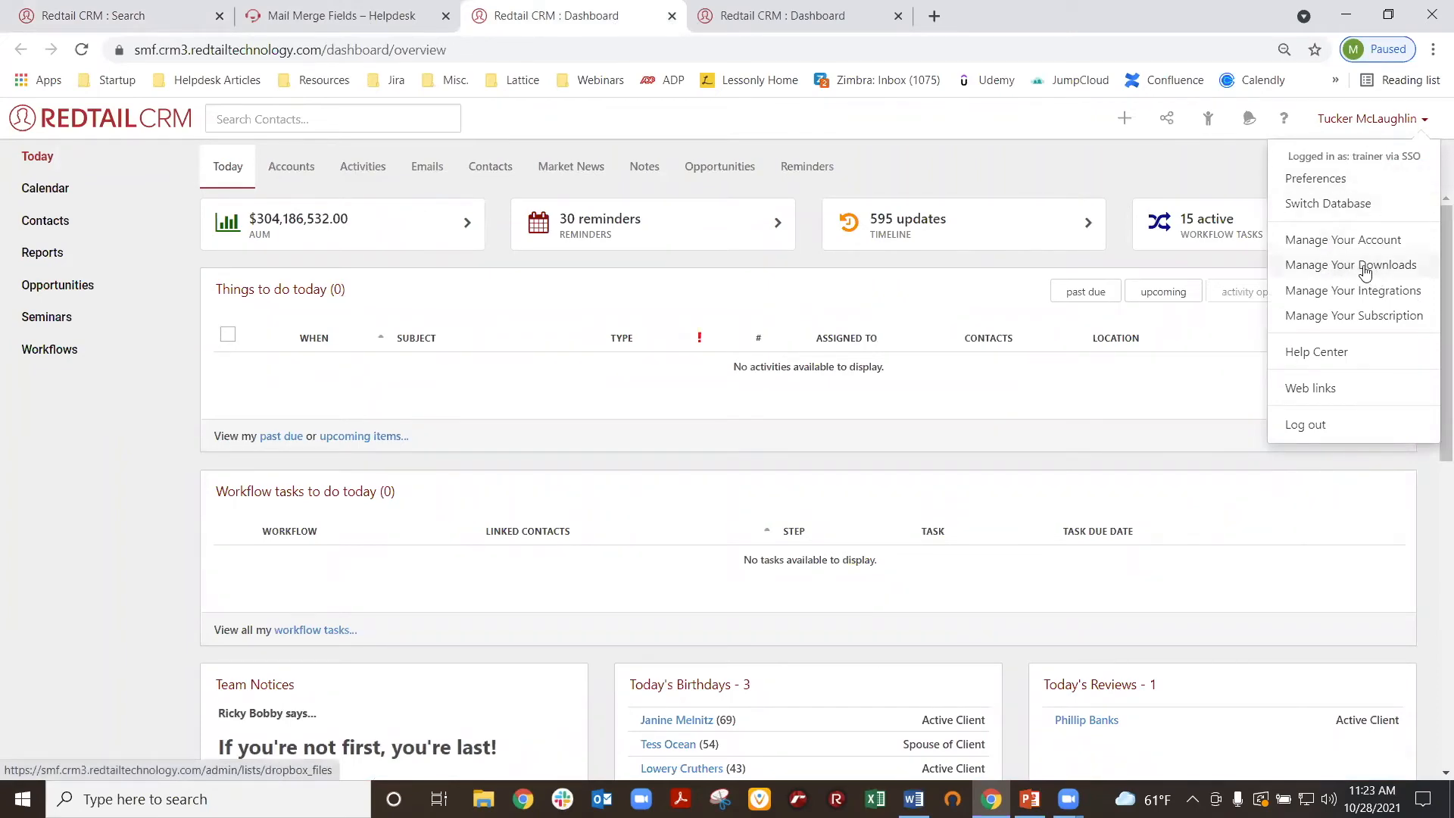
{"action": "left_click", "coordinate": [1361, 272]}
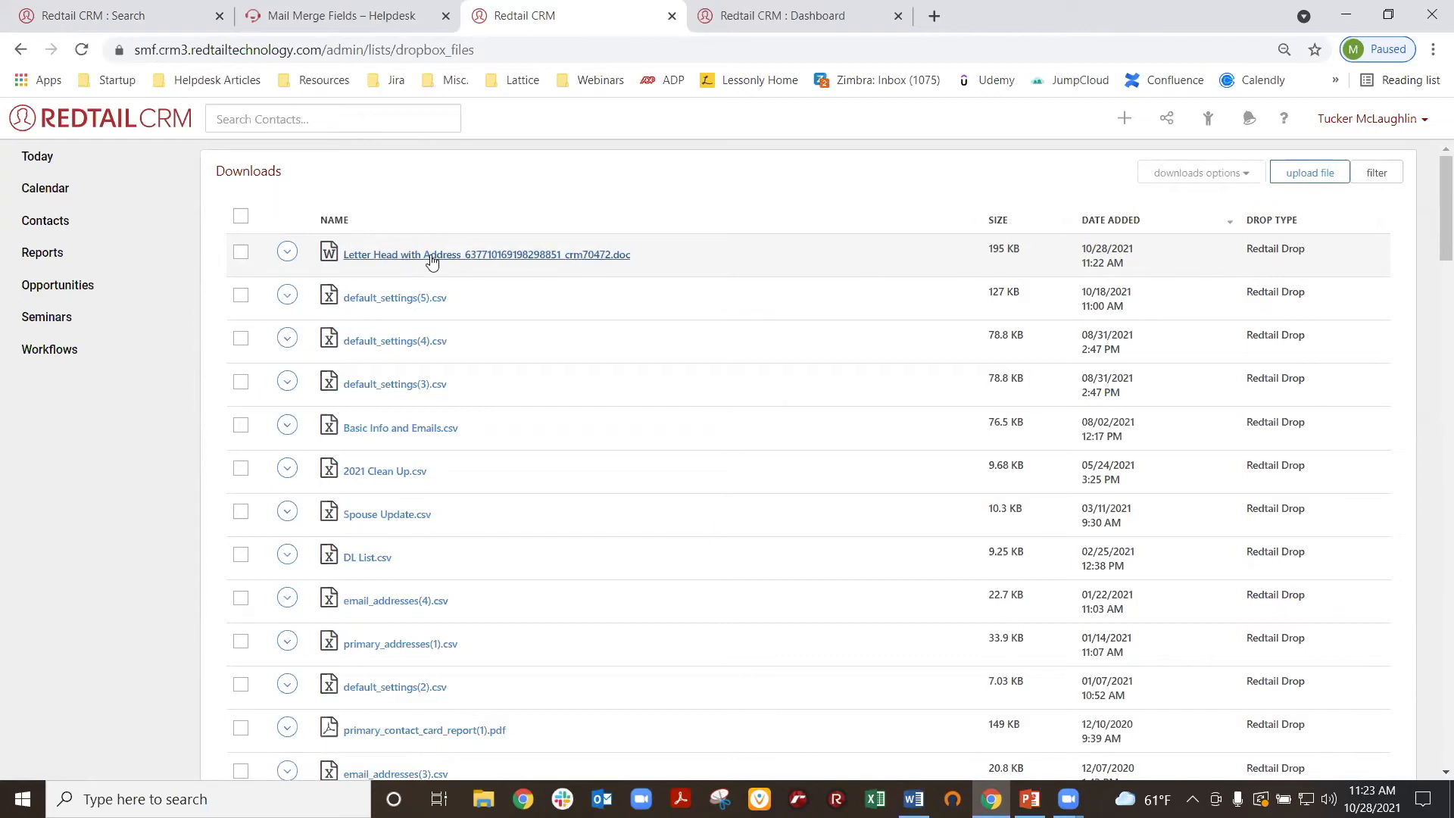
{"action": "left_click", "coordinate": [458, 260]}
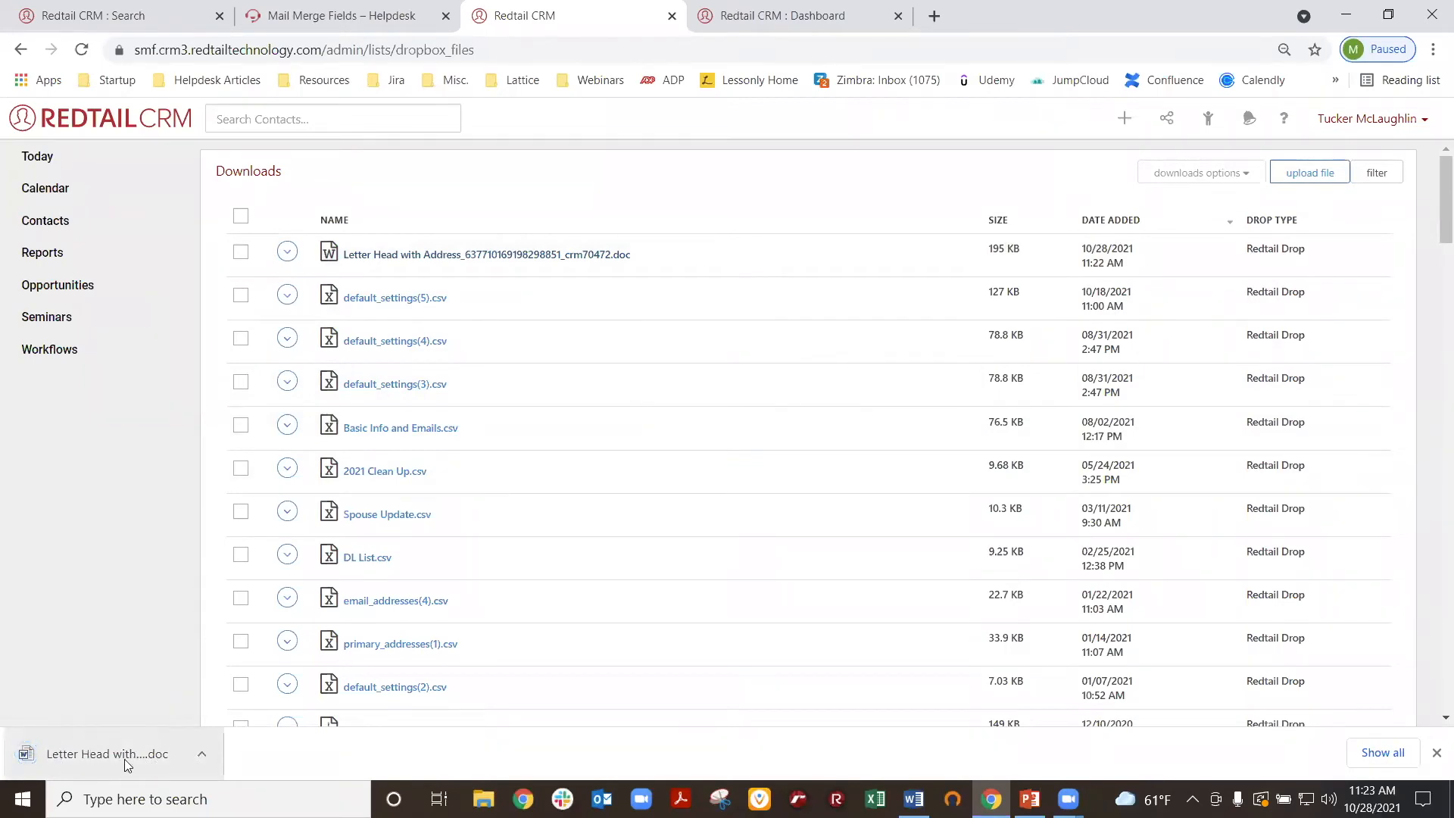
{"action": "left_click", "coordinate": [92, 754]}
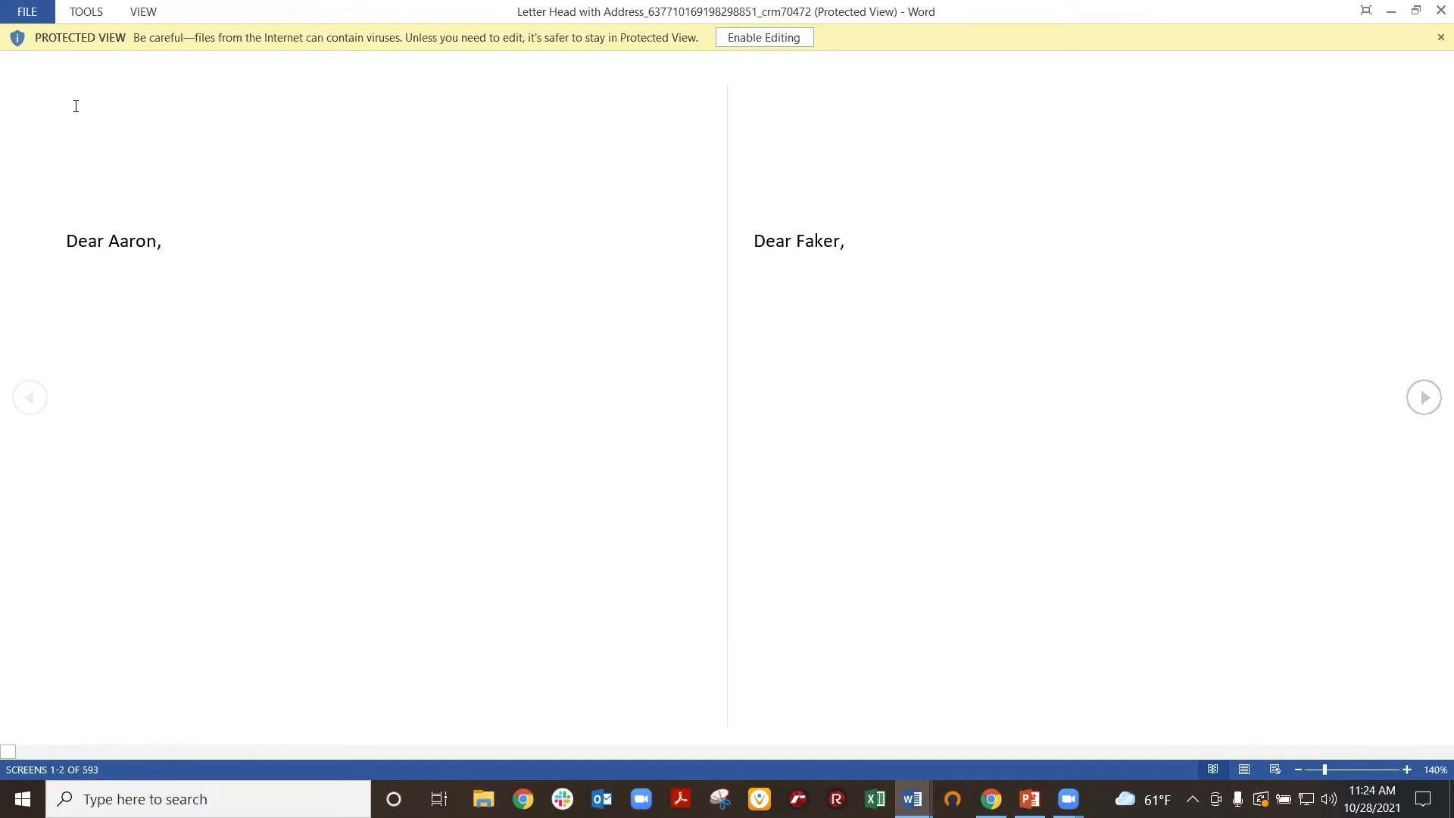
- Examine the empty address area and the first-name greeting in the first merged letter
{"action": "left_click_drag", "start_coordinate": [89, 240], "coordinate": [171, 241]}
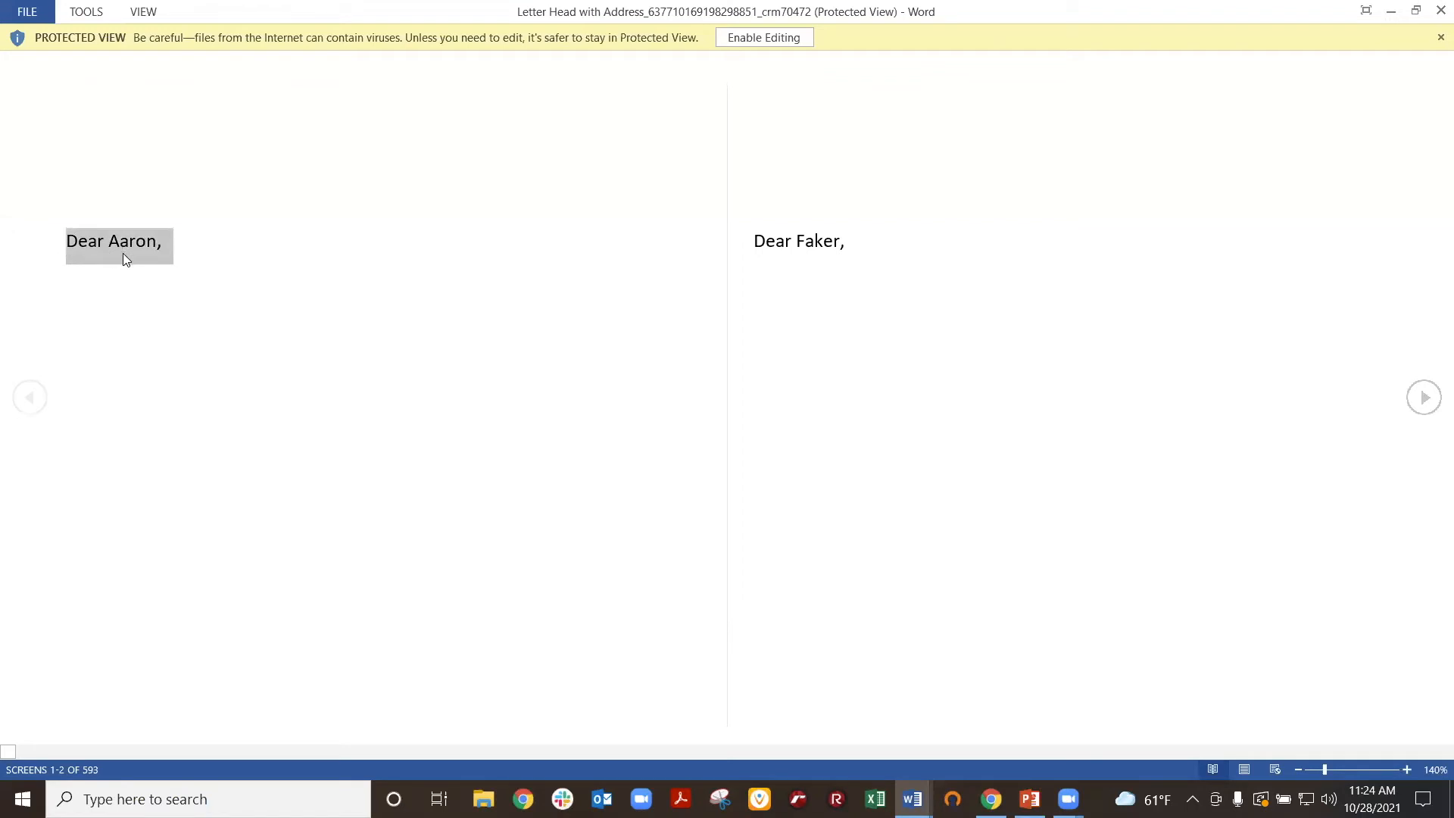
{"action": "left_click_drag", "start_coordinate": [70, 112], "coordinate": [233, 223]}
{"action": "left_click_drag", "start_coordinate": [109, 241], "coordinate": [157, 243]}
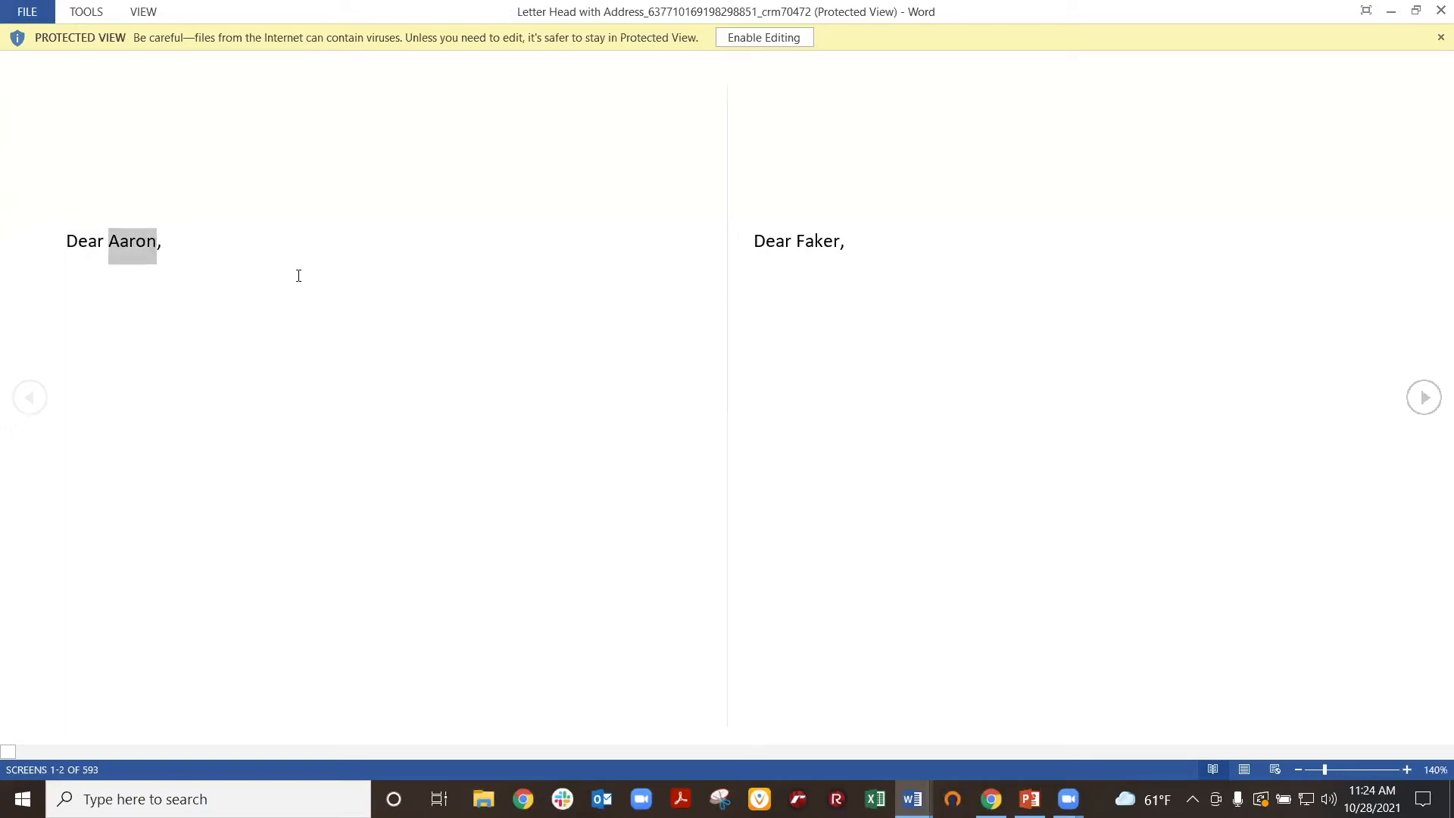
{"action": "left_click", "coordinate": [208, 241]}
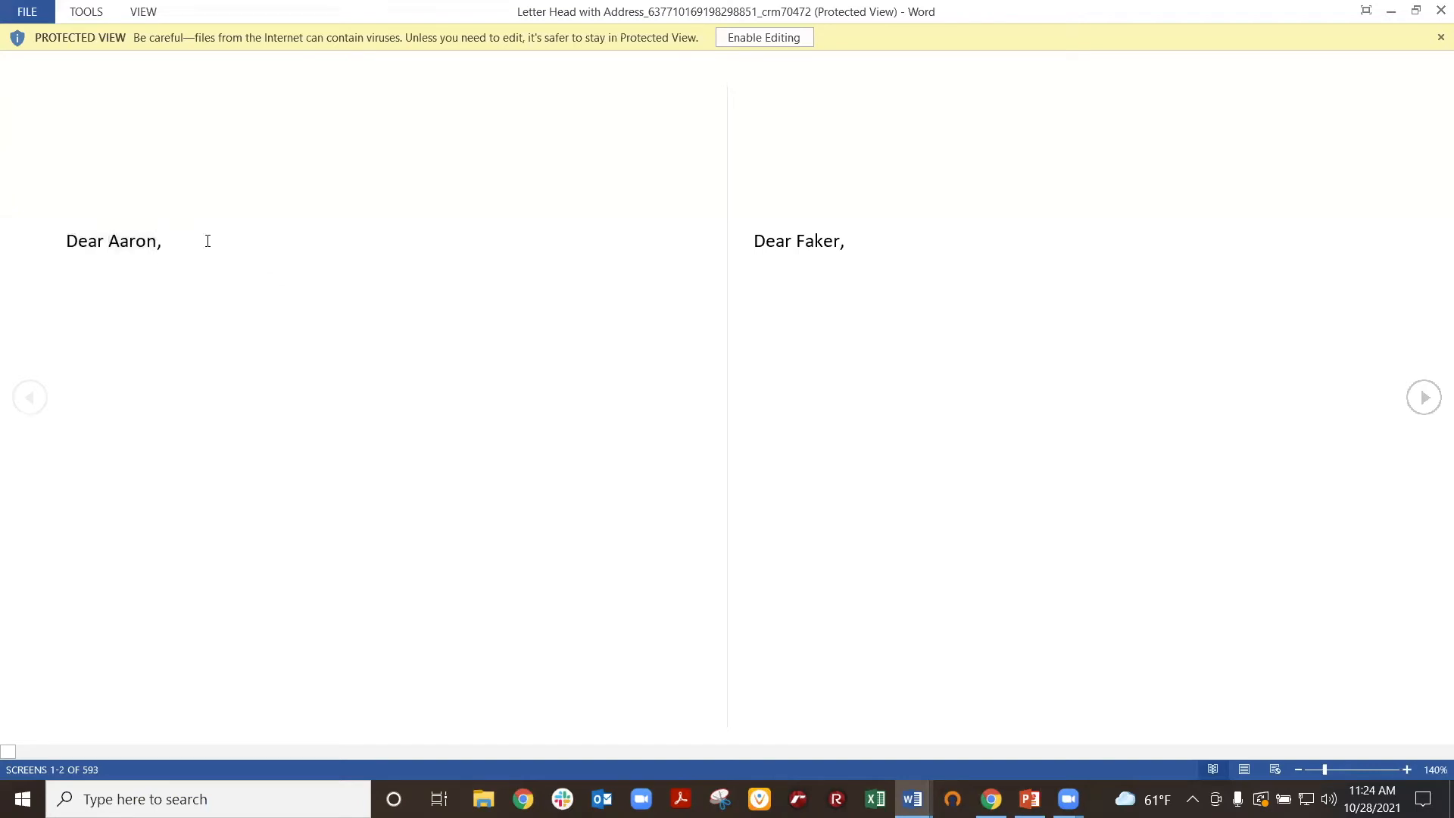
{"action": "left_click_drag", "start_coordinate": [158, 258], "coordinate": [162, 259]}
{"action": "left_click", "coordinate": [160, 247]}
{"action": "left_click_drag", "start_coordinate": [108, 241], "coordinate": [153, 241]}
- Go to the next pair of merged letters and examine the street address and city lines of the third letter
{"action": "left_click", "coordinate": [1424, 400]}
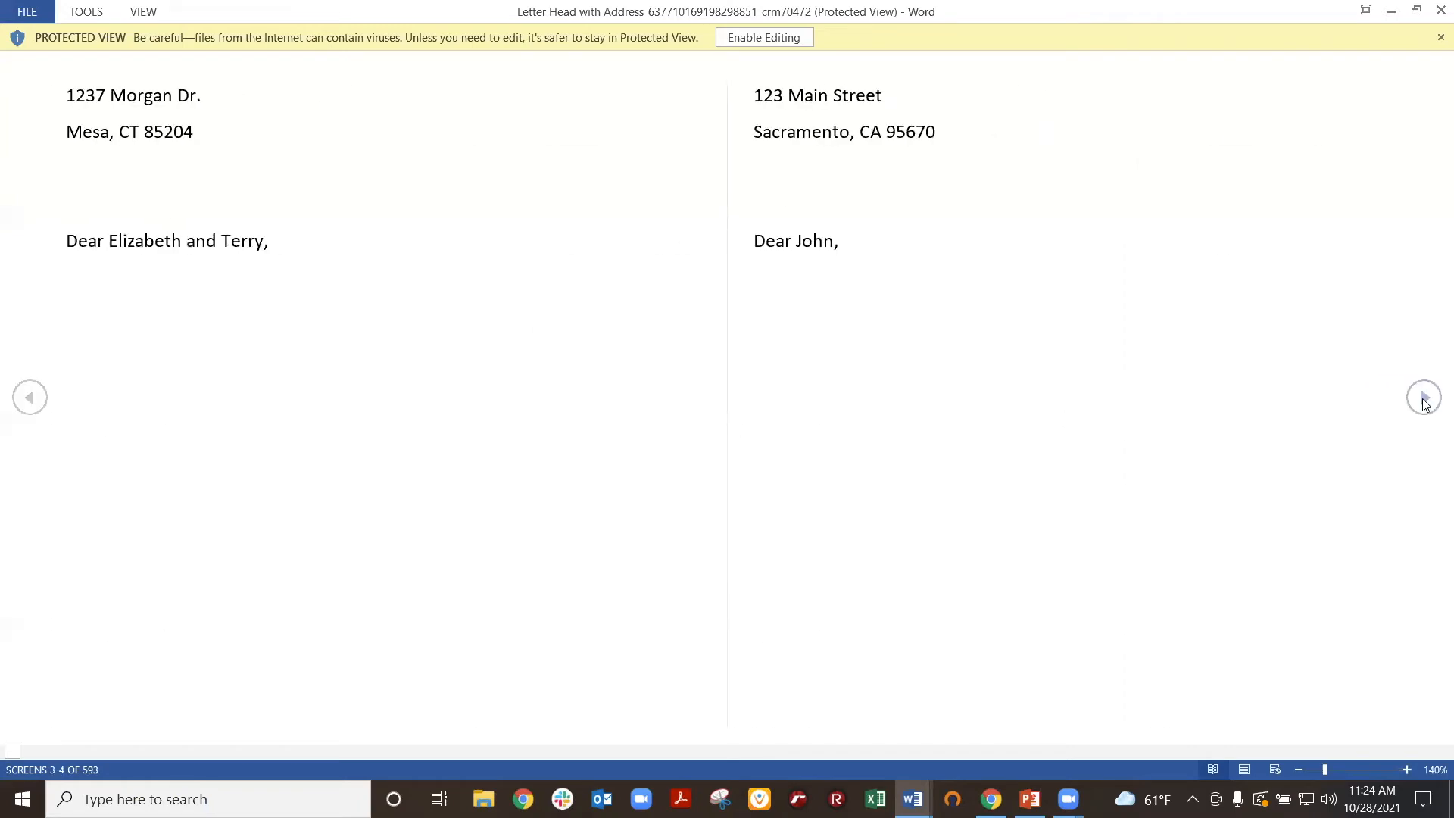
{"action": "left_click_drag", "start_coordinate": [67, 91], "coordinate": [377, 299]}
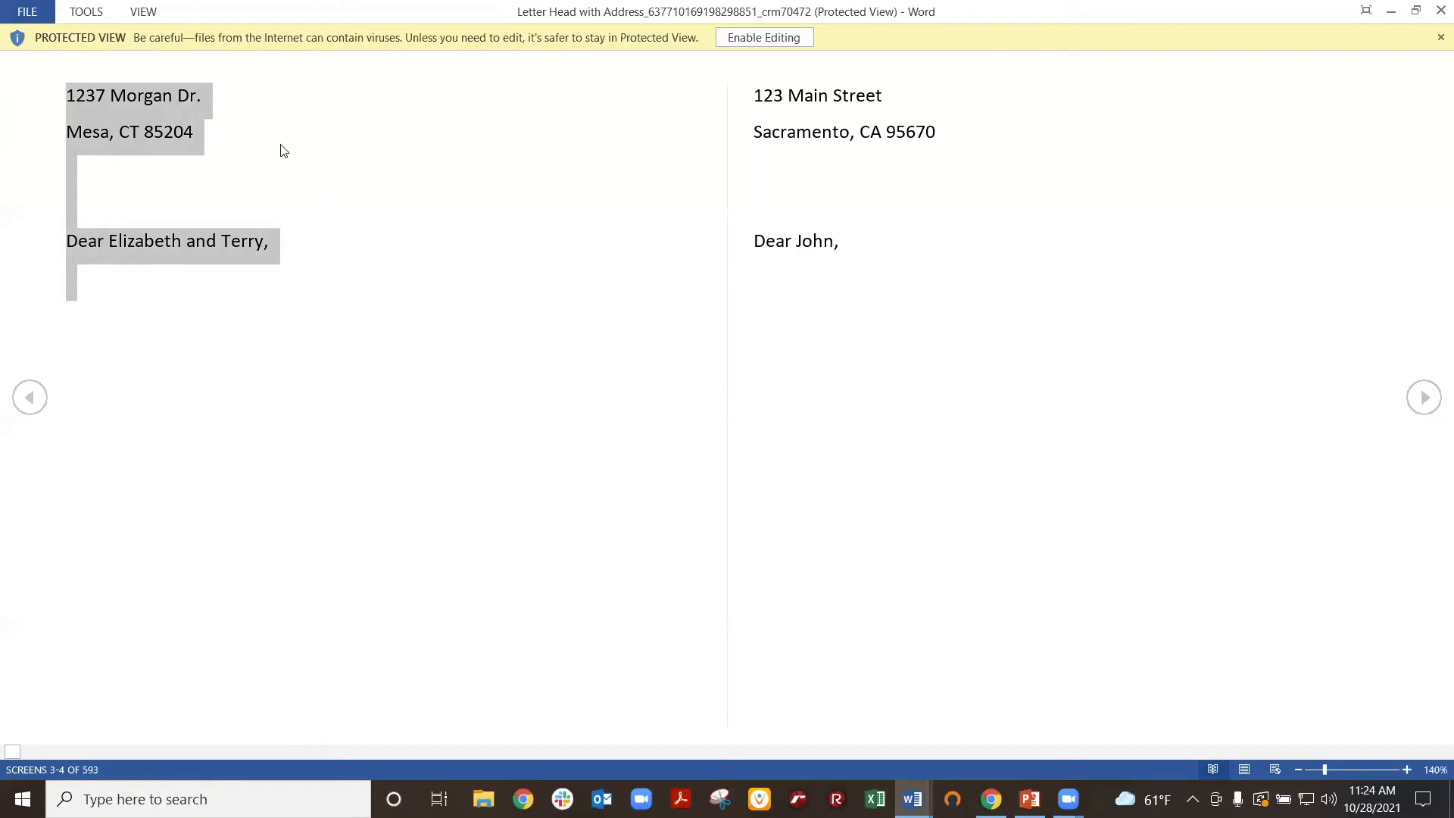
{"action": "left_click", "coordinate": [451, 247]}
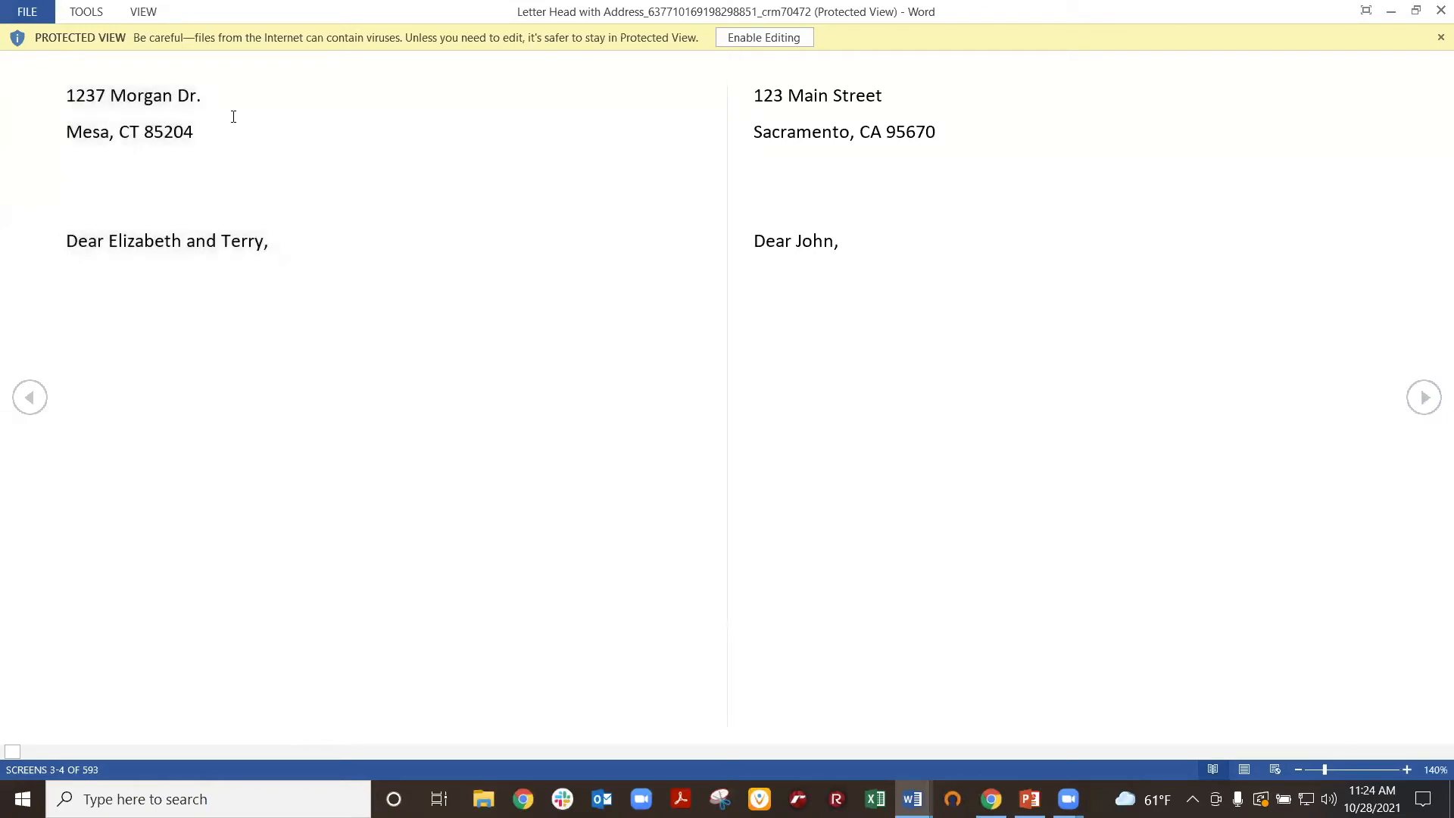
{"action": "left_click_drag", "start_coordinate": [55, 97], "coordinate": [186, 130]}
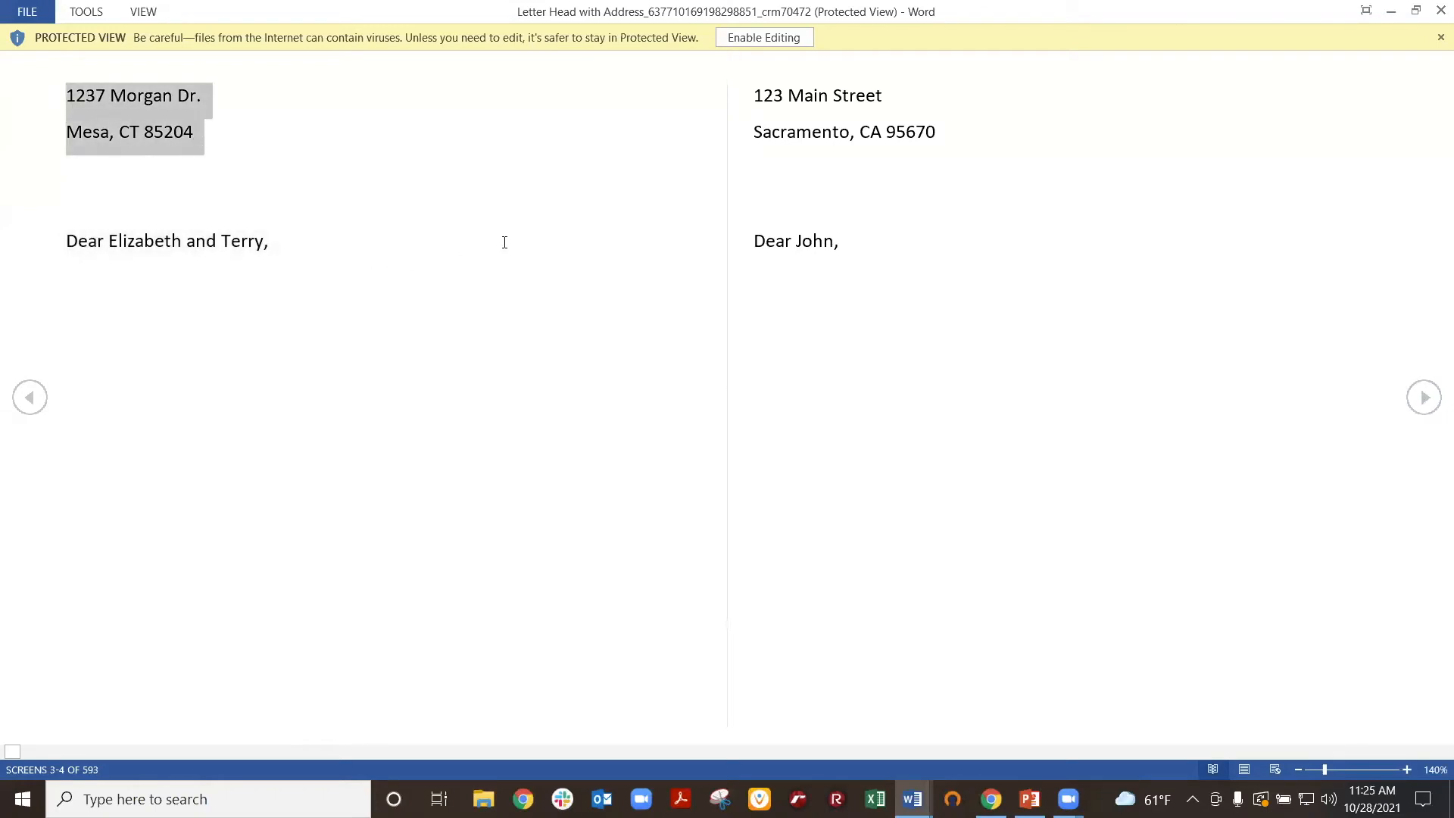
{"action": "left_click", "coordinate": [400, 158]}
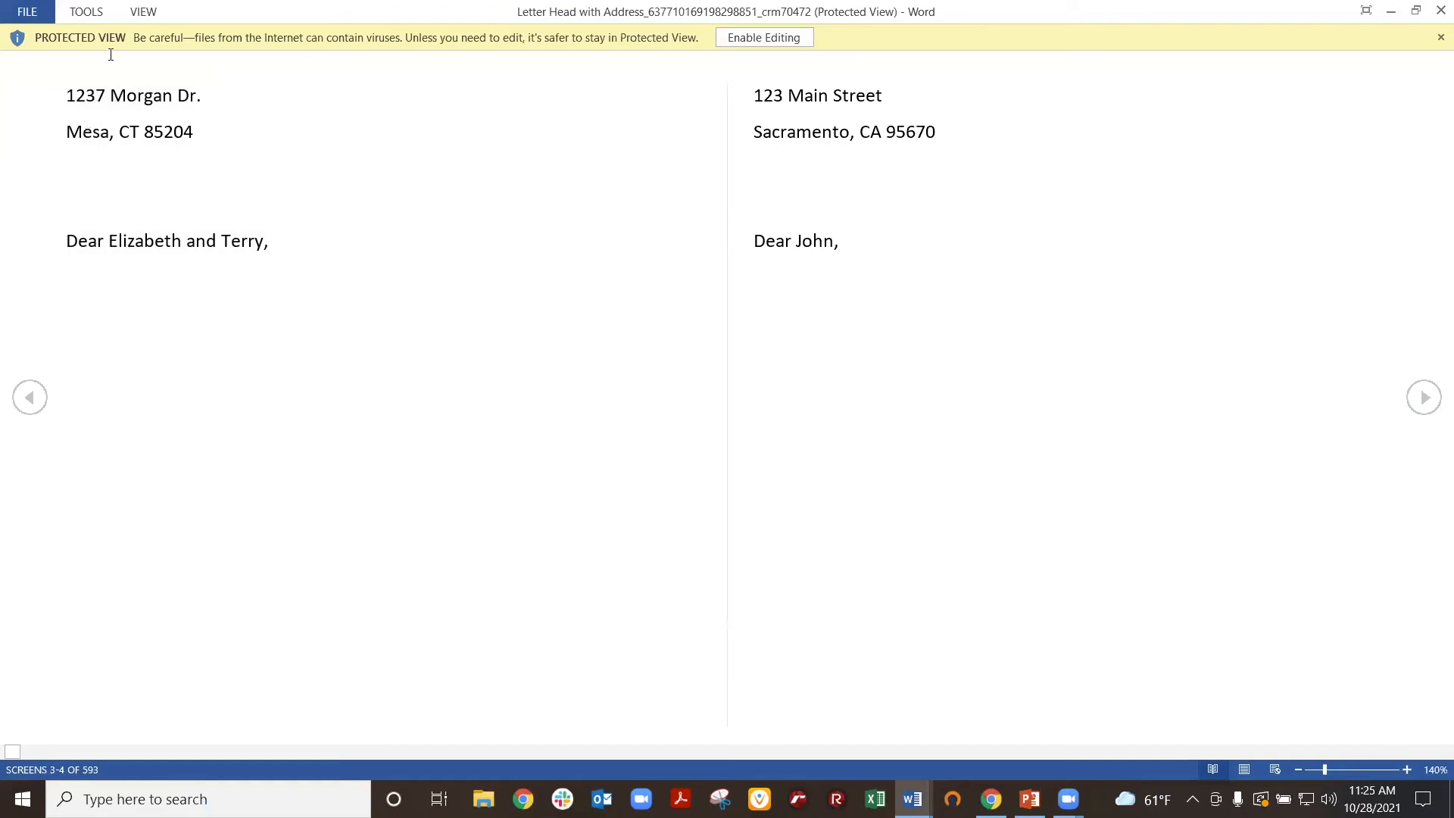
- Examine the city line and the joint greeting to both spouses in the third merged letter
{"action": "left_click", "coordinate": [57, 139]}
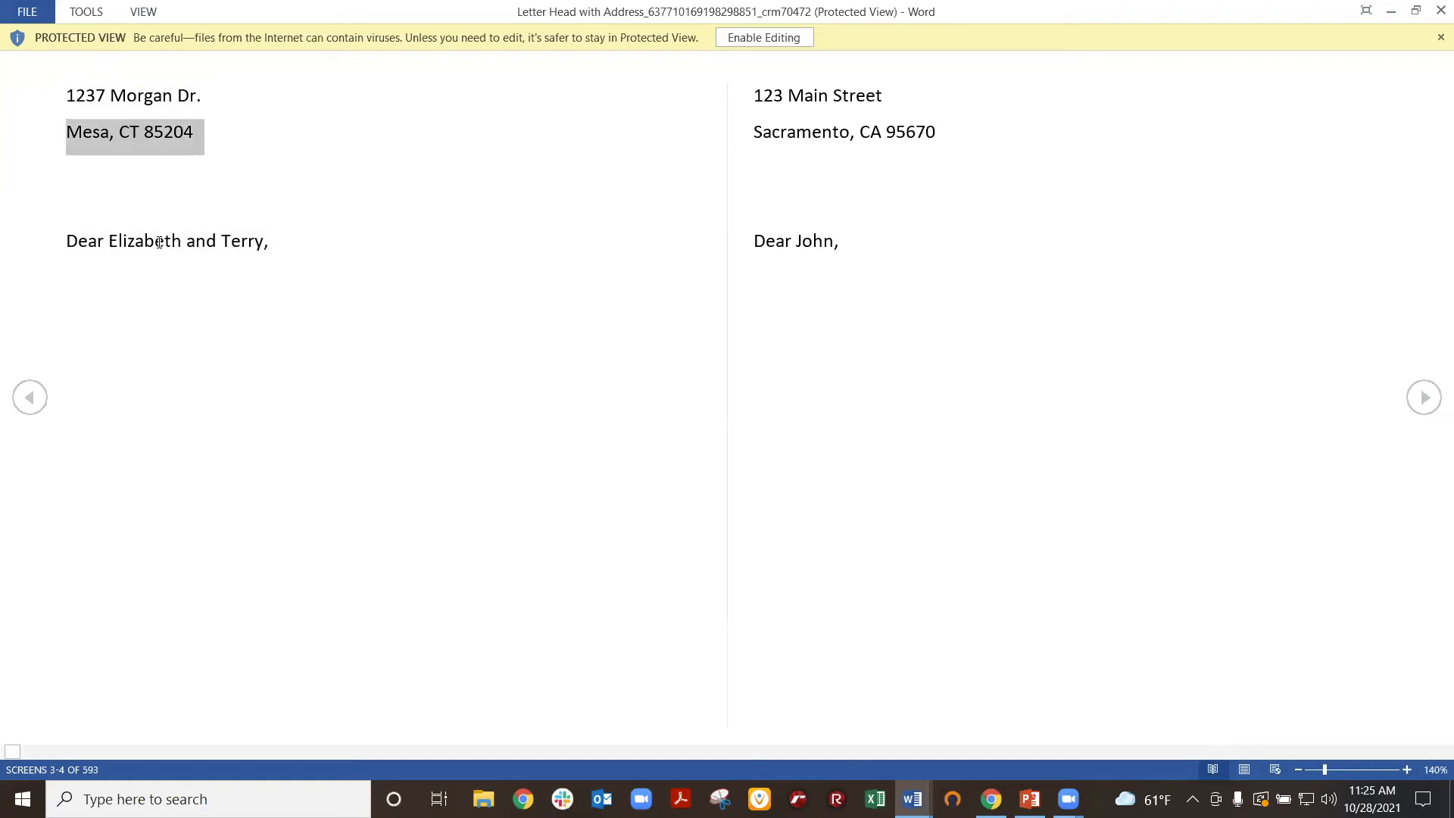
{"action": "left_click", "coordinate": [117, 238]}
{"action": "left_click_drag", "start_coordinate": [106, 241], "coordinate": [168, 250]}
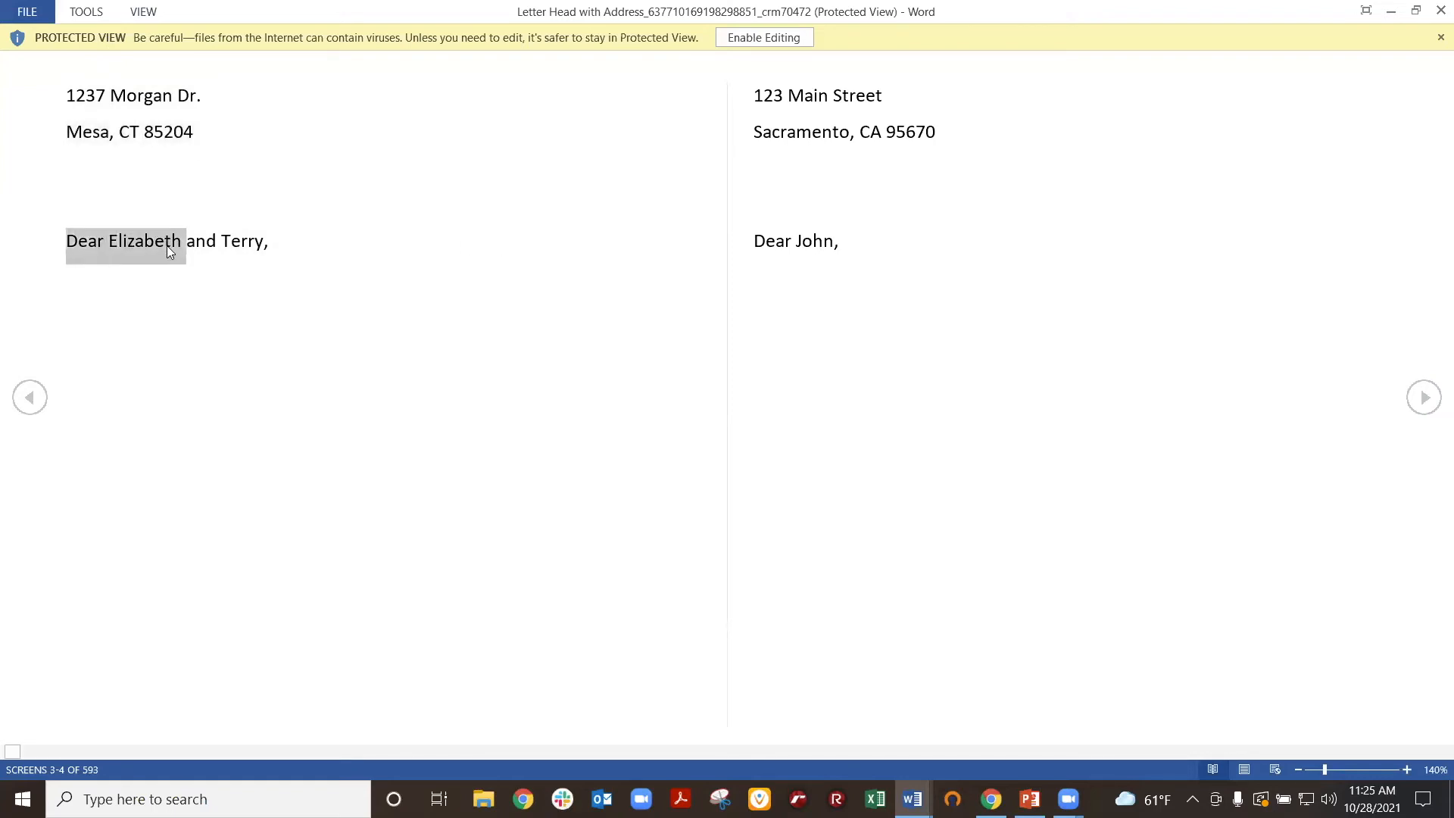
{"action": "double_click", "coordinate": [146, 241]}
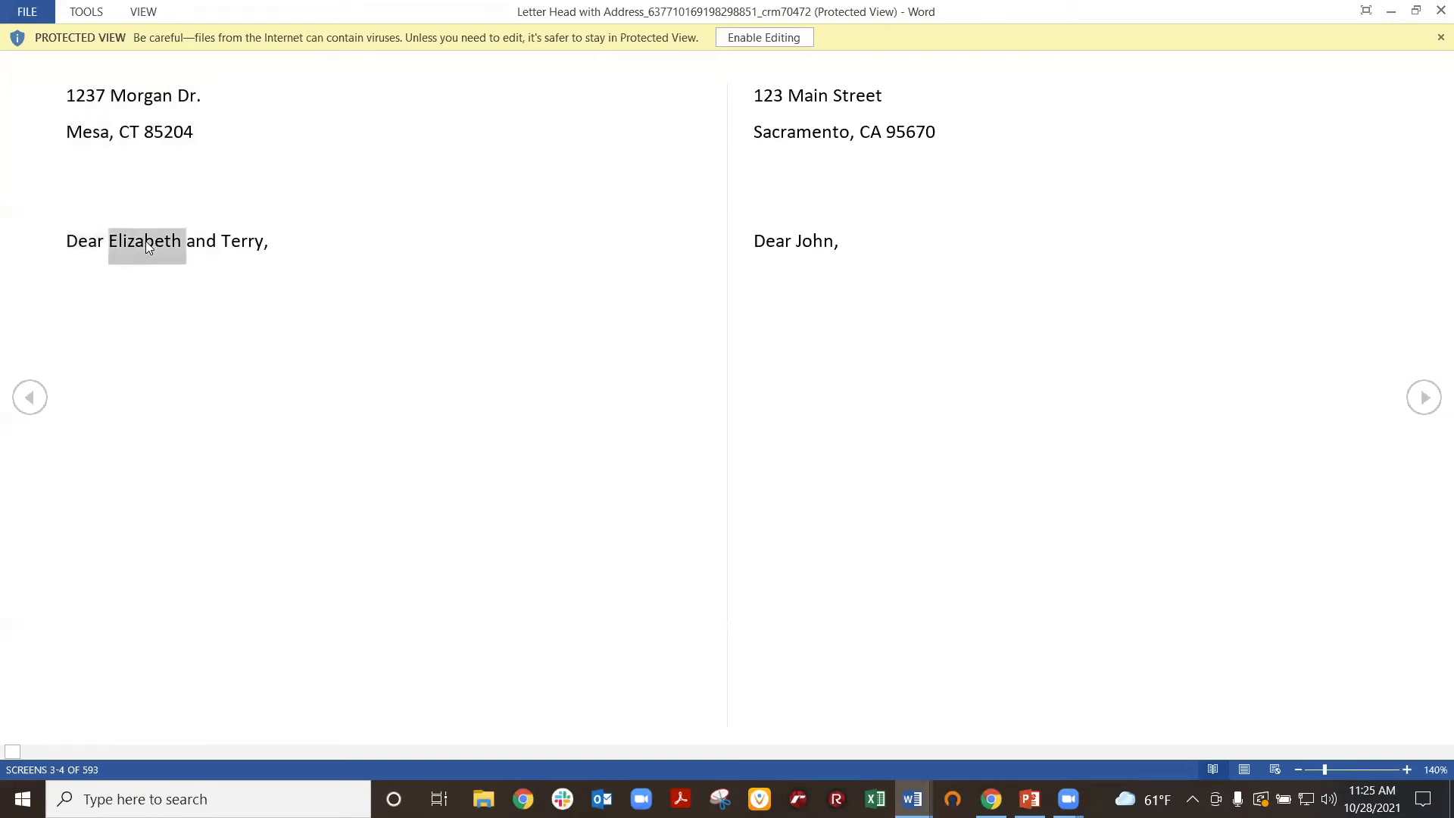
{"action": "left_click", "coordinate": [178, 240]}
{"action": "left_click_drag", "start_coordinate": [178, 239], "coordinate": [259, 244]}
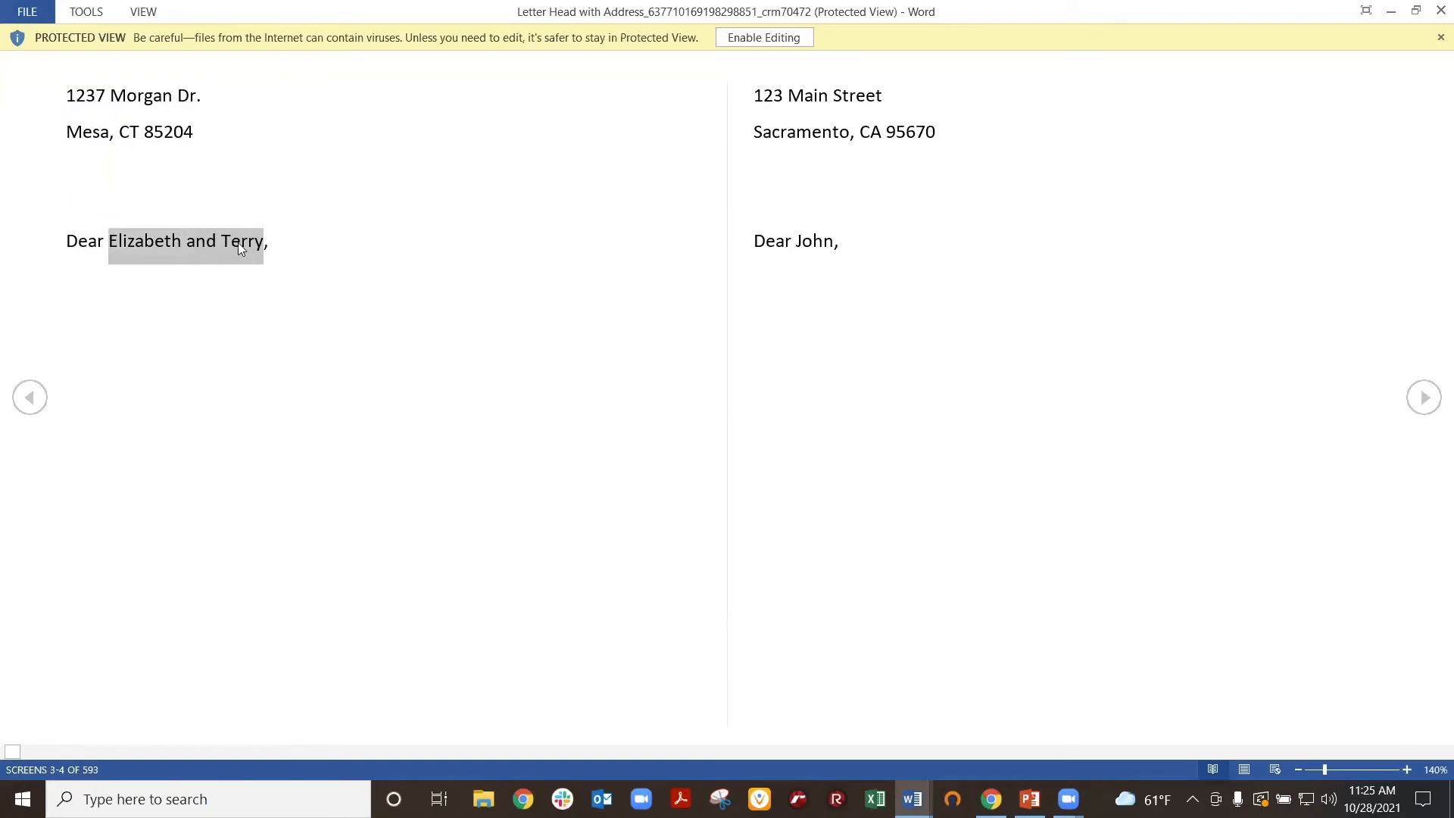
{"action": "left_click", "coordinate": [228, 246]}
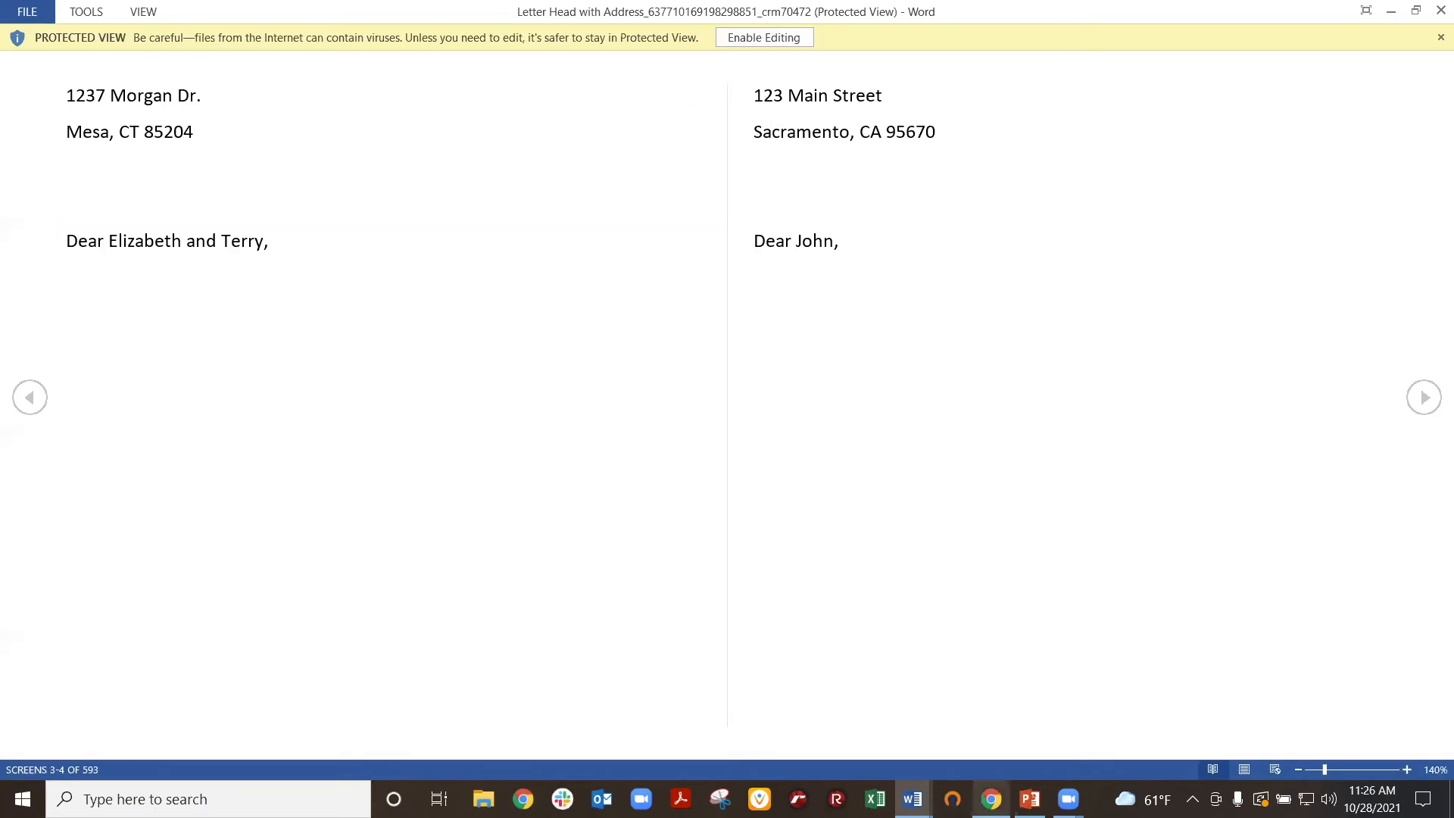
- Switch to Redtail CRM in the browser and open the Central City Police Department forensic scientist's record from the search results, checking the newest note
{"action": "left_click", "coordinate": [991, 799]}
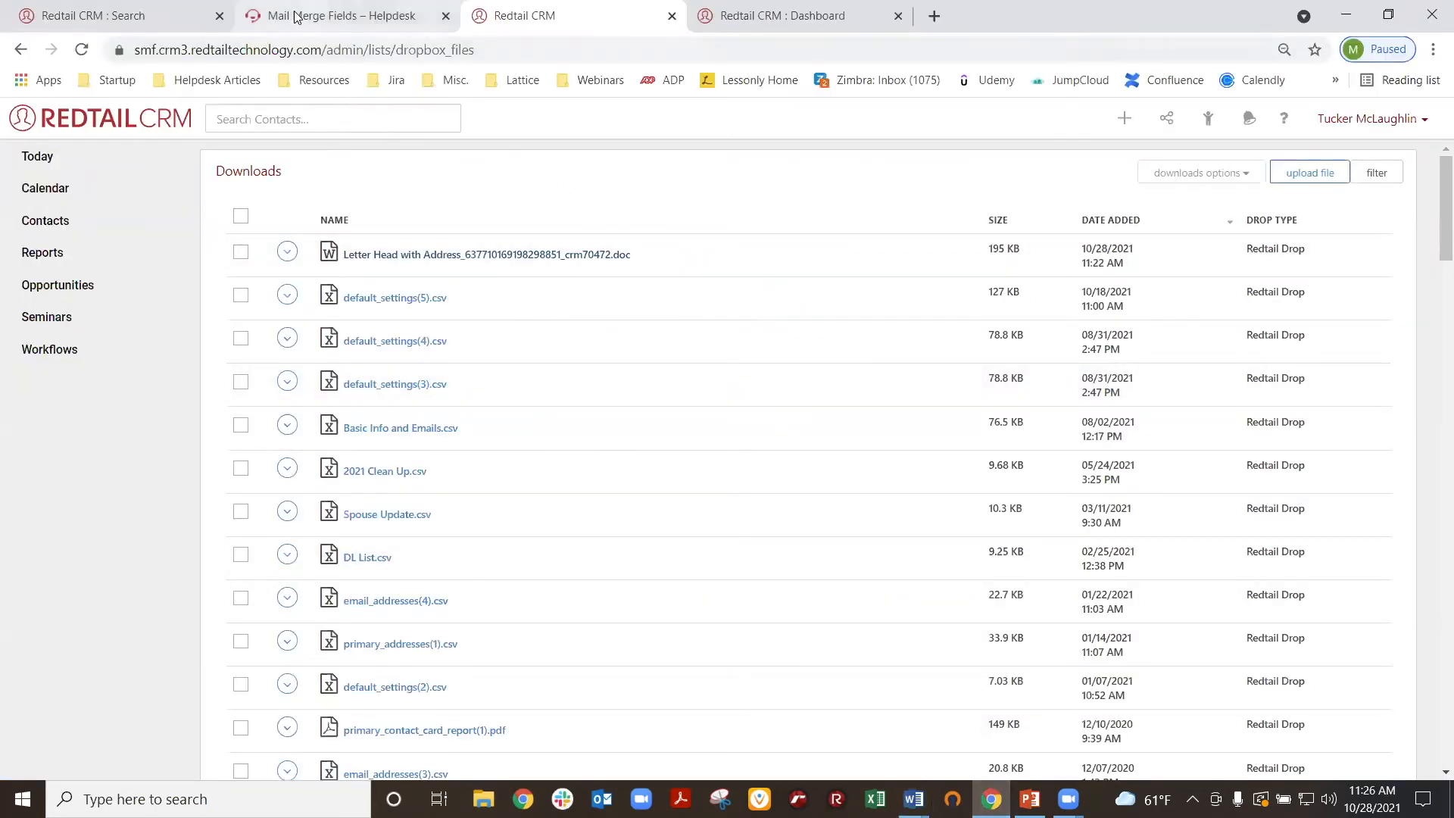
{"action": "left_click", "coordinate": [128, 17]}
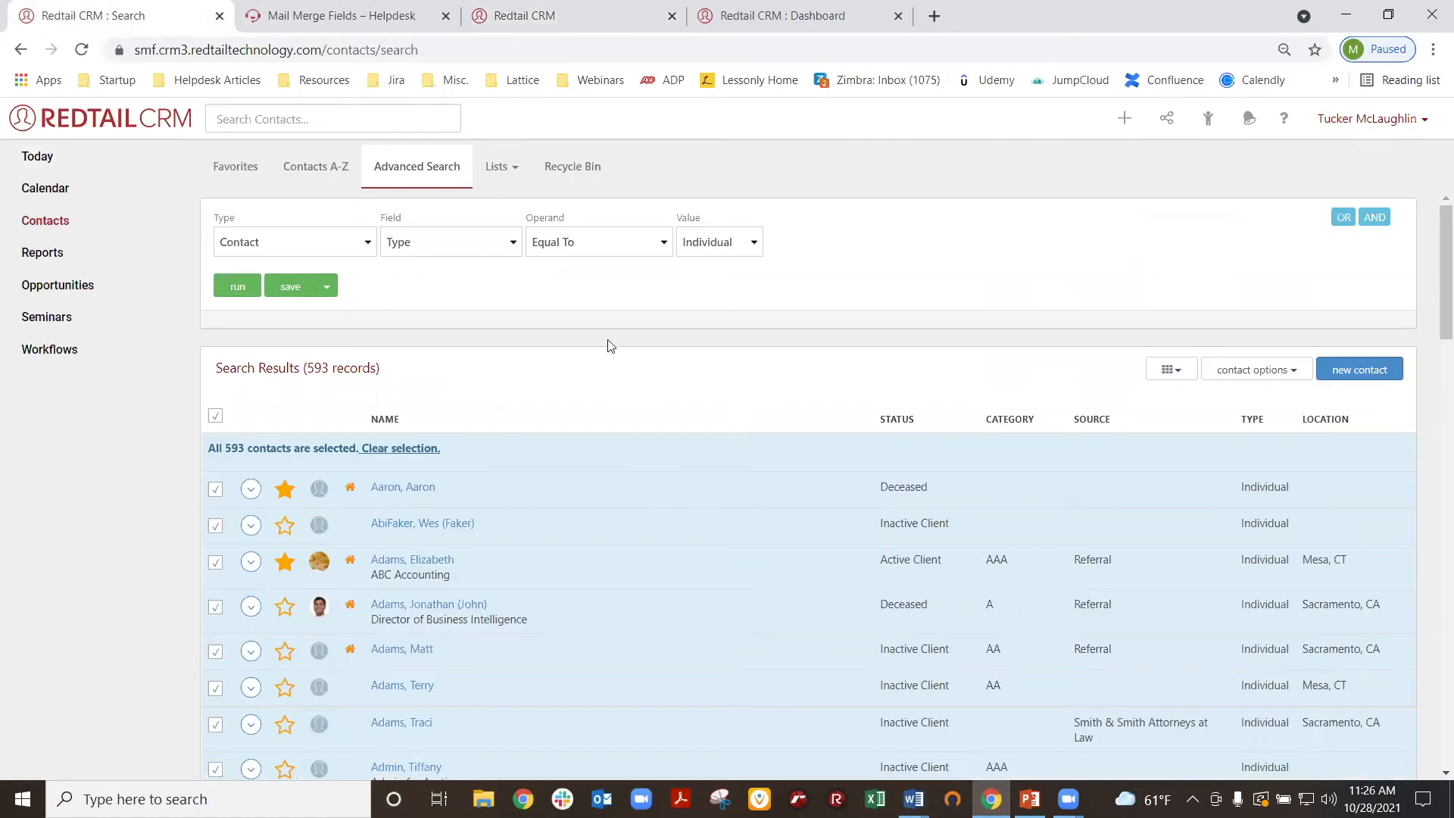
{"action": "scroll", "coordinate": [611, 346], "scroll_direction": "down", "scroll_amount": 1}
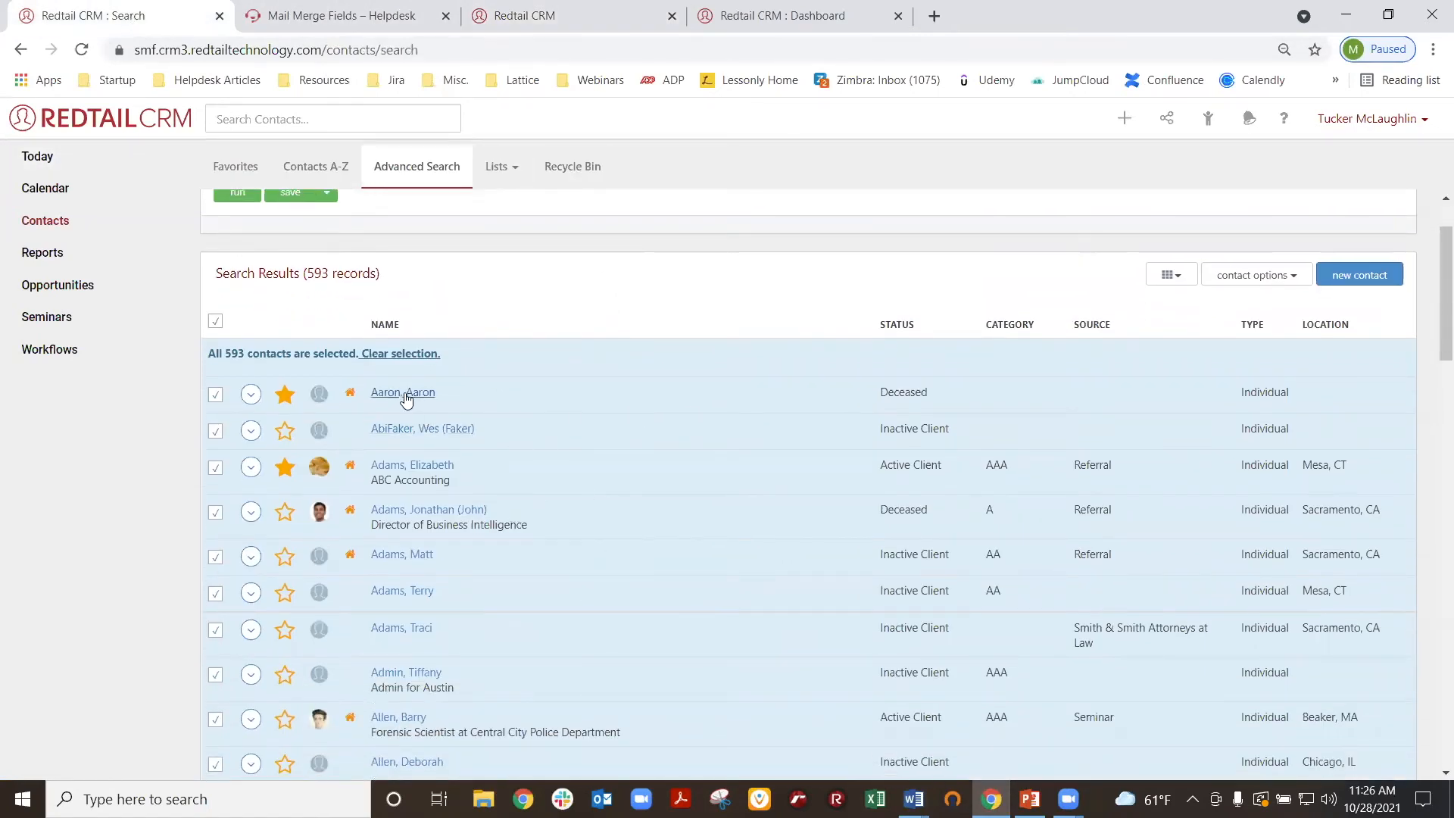
{"action": "mouse_move", "coordinate": [401, 396]}
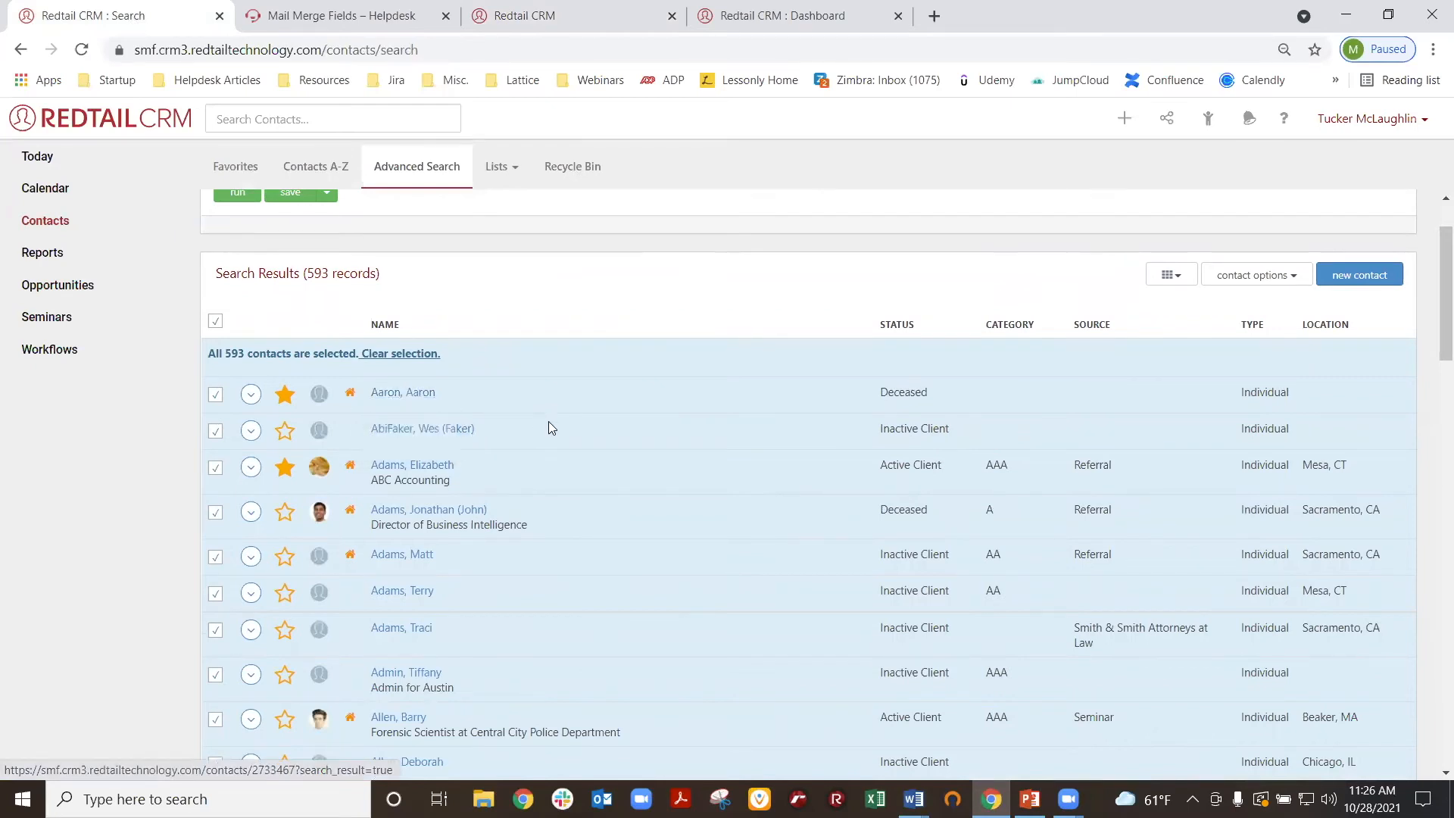
{"action": "left_click", "coordinate": [404, 722]}
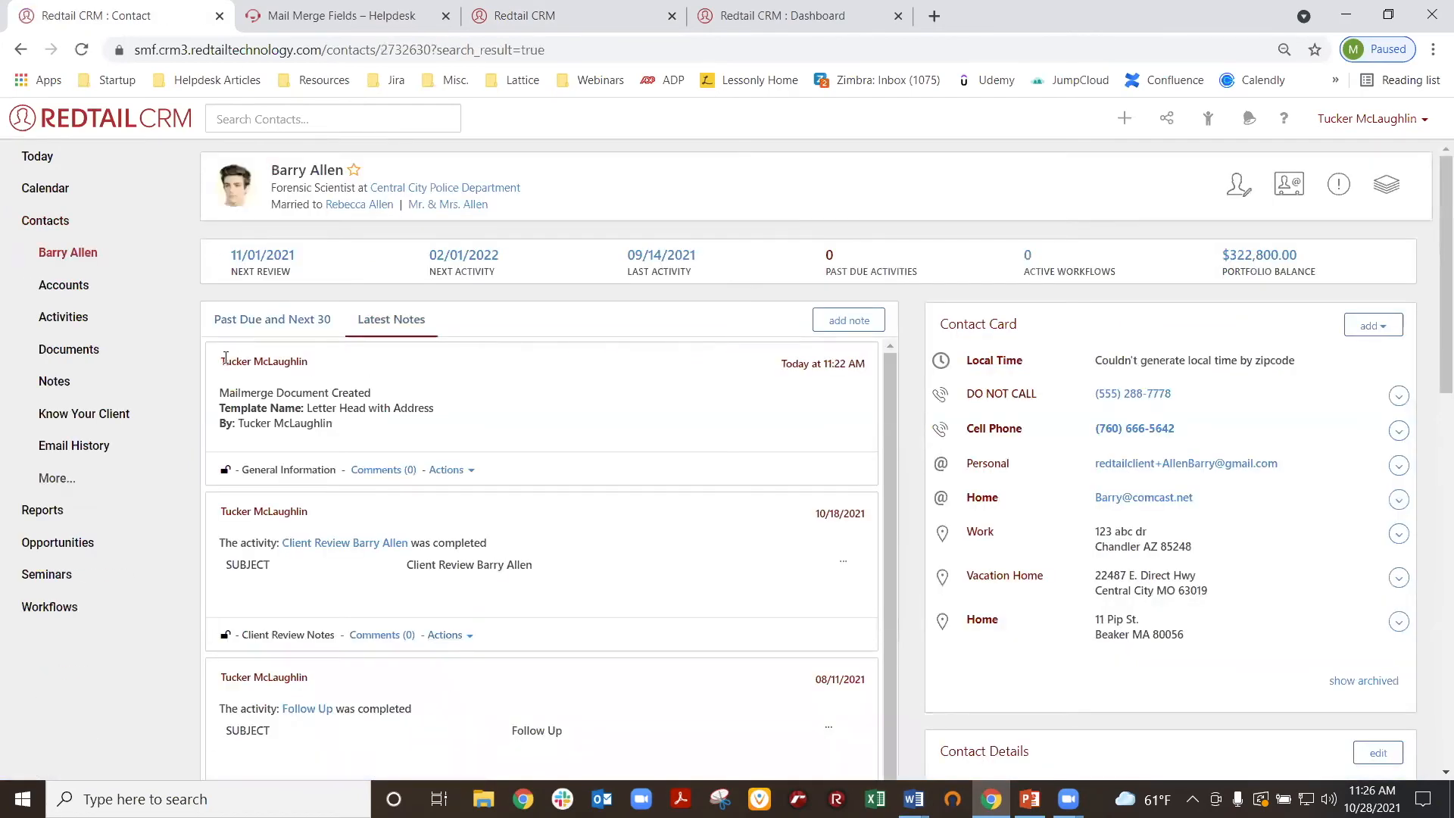
{"action": "left_click_drag", "start_coordinate": [219, 360], "coordinate": [528, 377]}
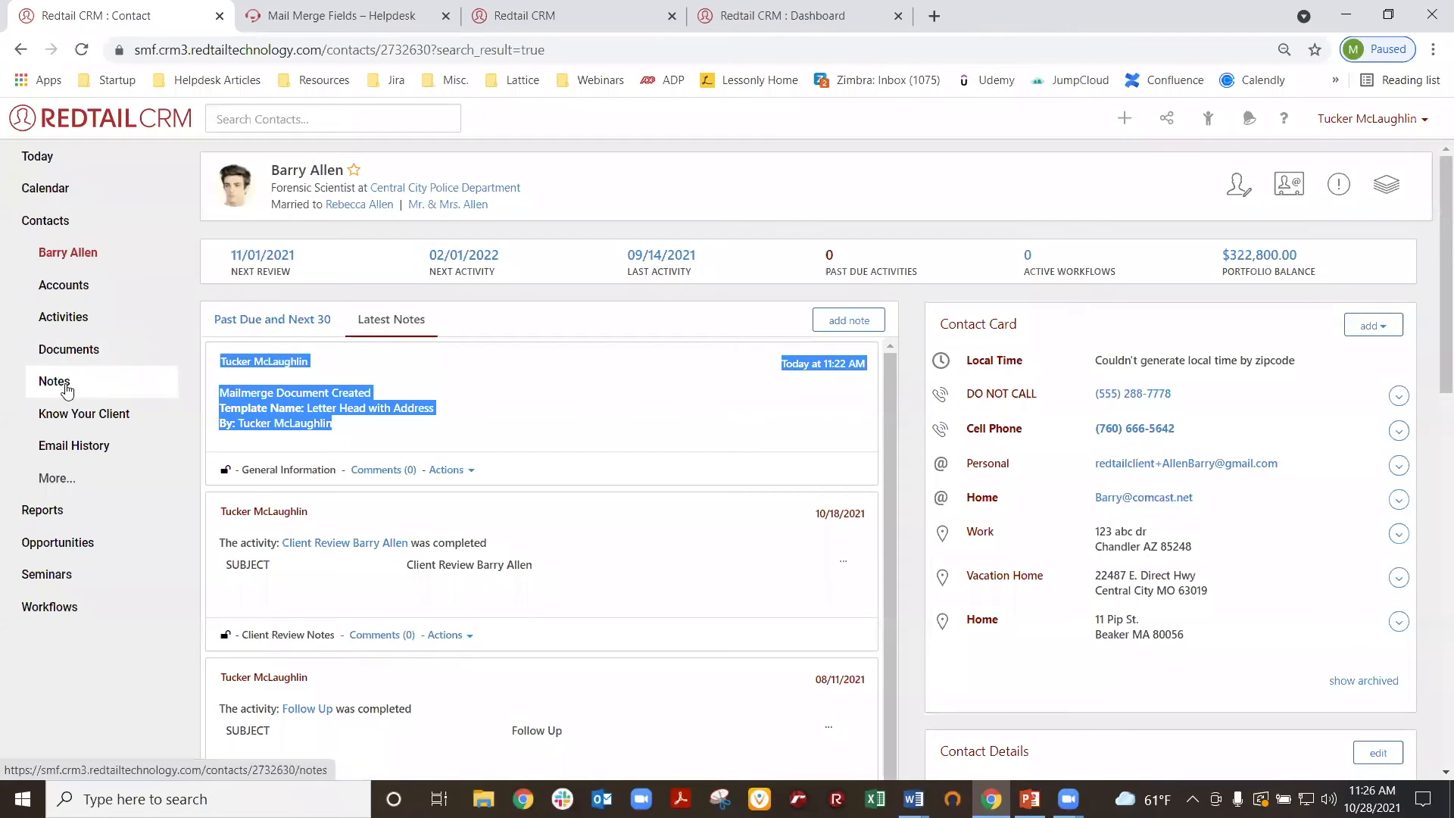
- Open the contact's newest mail merge note and check its template name, author, creation time and additional note
{"action": "left_click", "coordinate": [577, 403]}
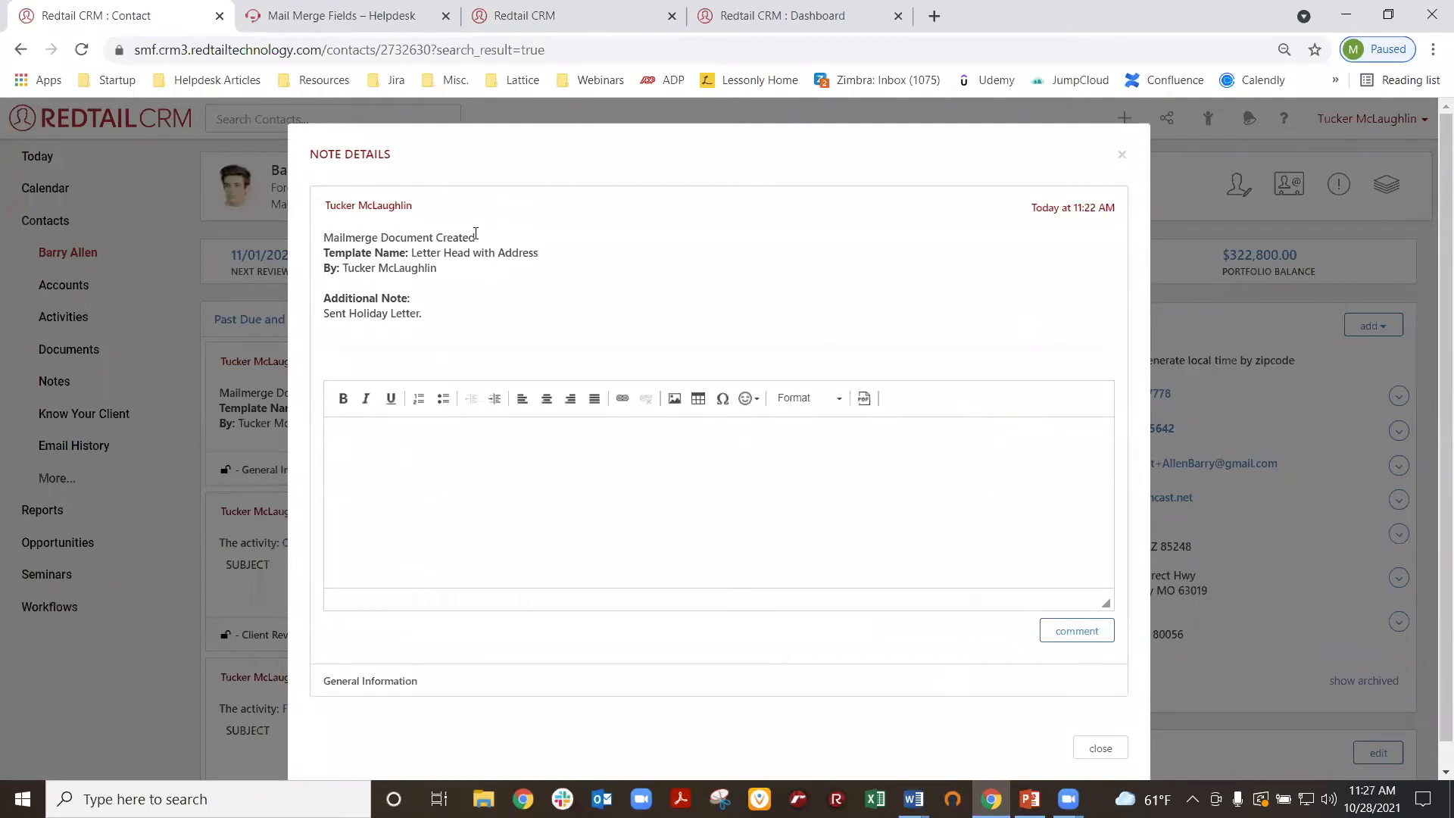
{"action": "left_click_drag", "start_coordinate": [422, 253], "coordinate": [558, 257]}
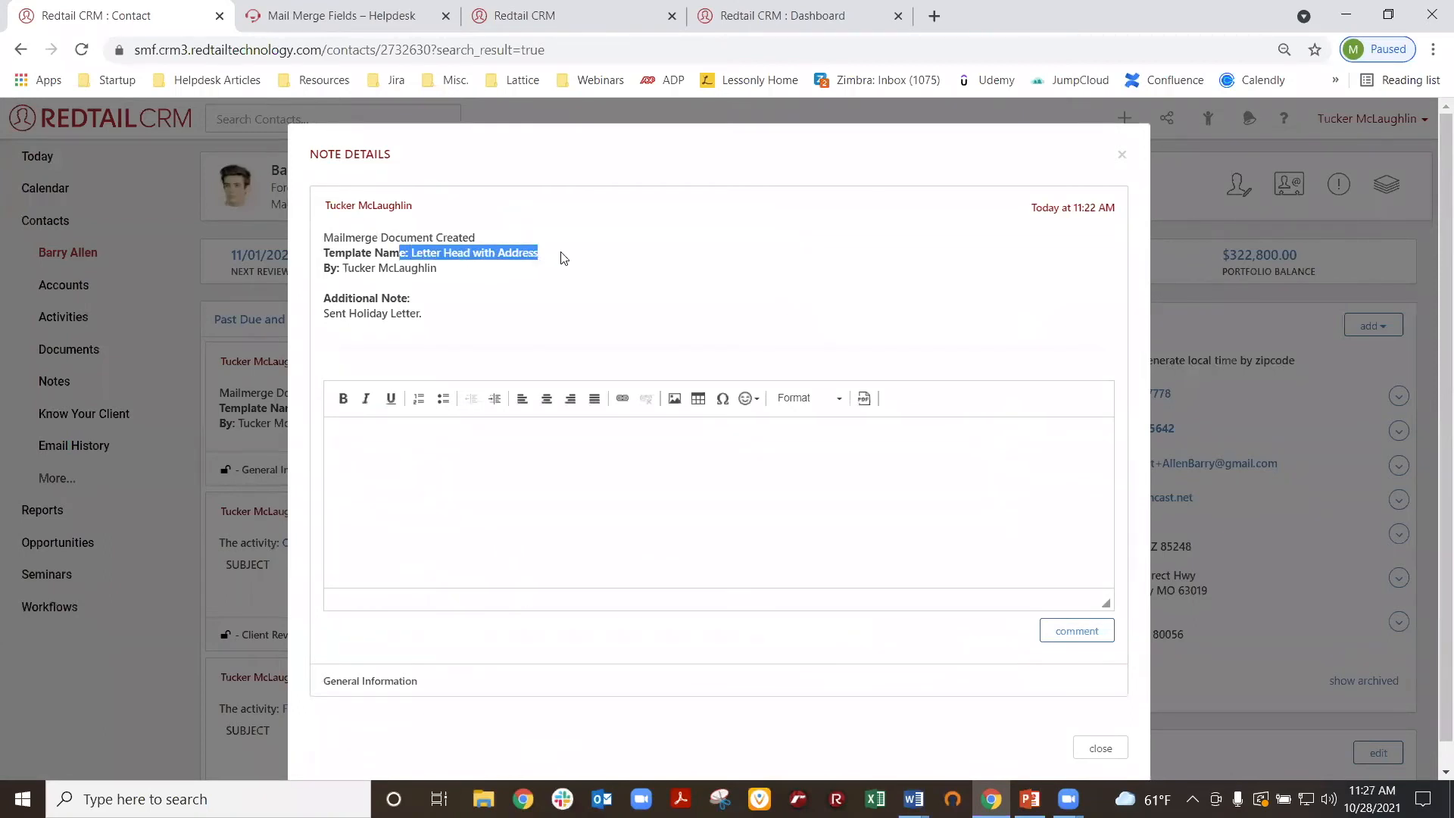
{"action": "left_click", "coordinate": [408, 268]}
{"action": "left_click_drag", "start_coordinate": [345, 268], "coordinate": [445, 280]}
{"action": "left_click", "coordinate": [467, 260]}
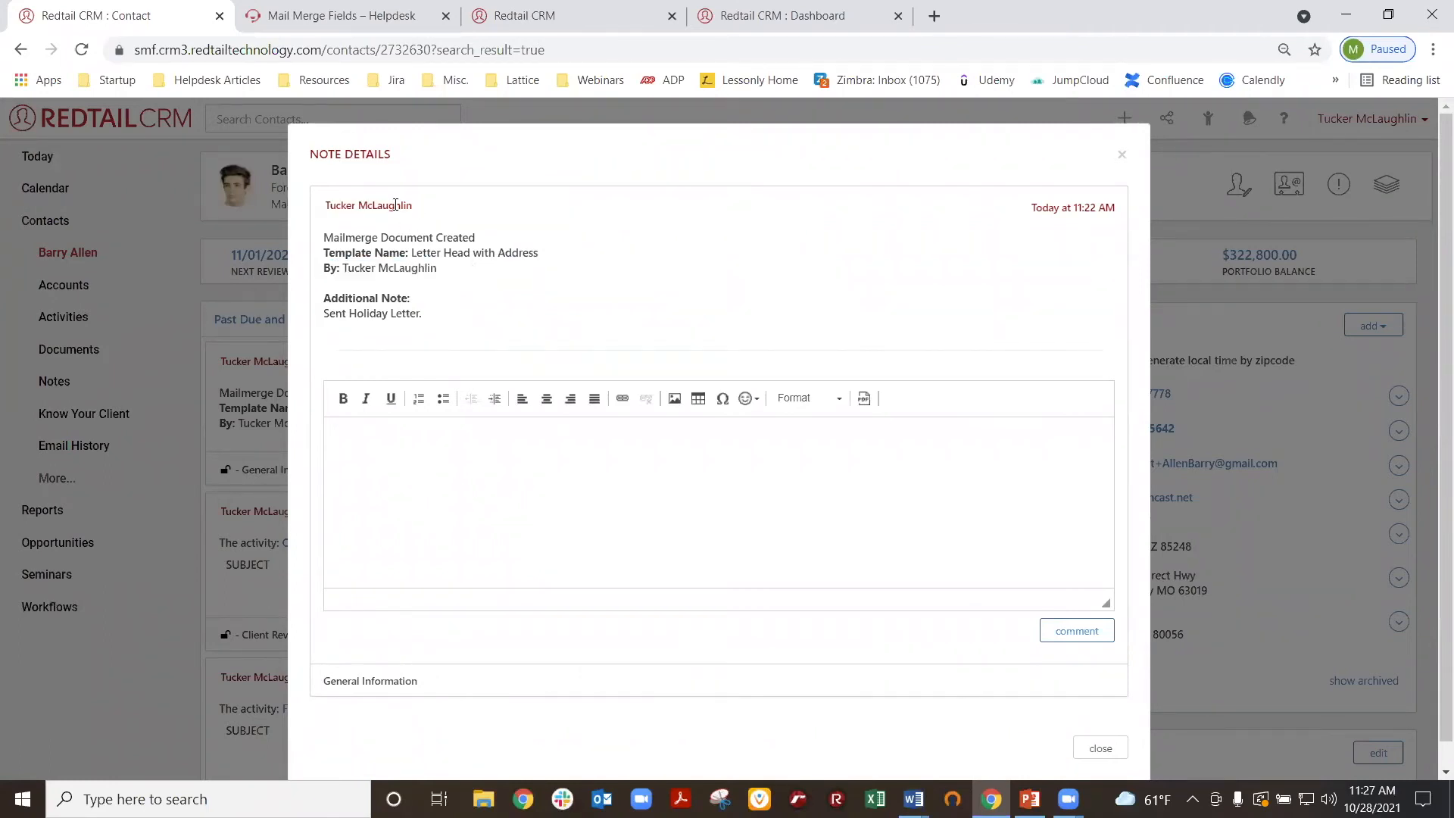
{"action": "left_click_drag", "start_coordinate": [1029, 208], "coordinate": [1116, 210]}
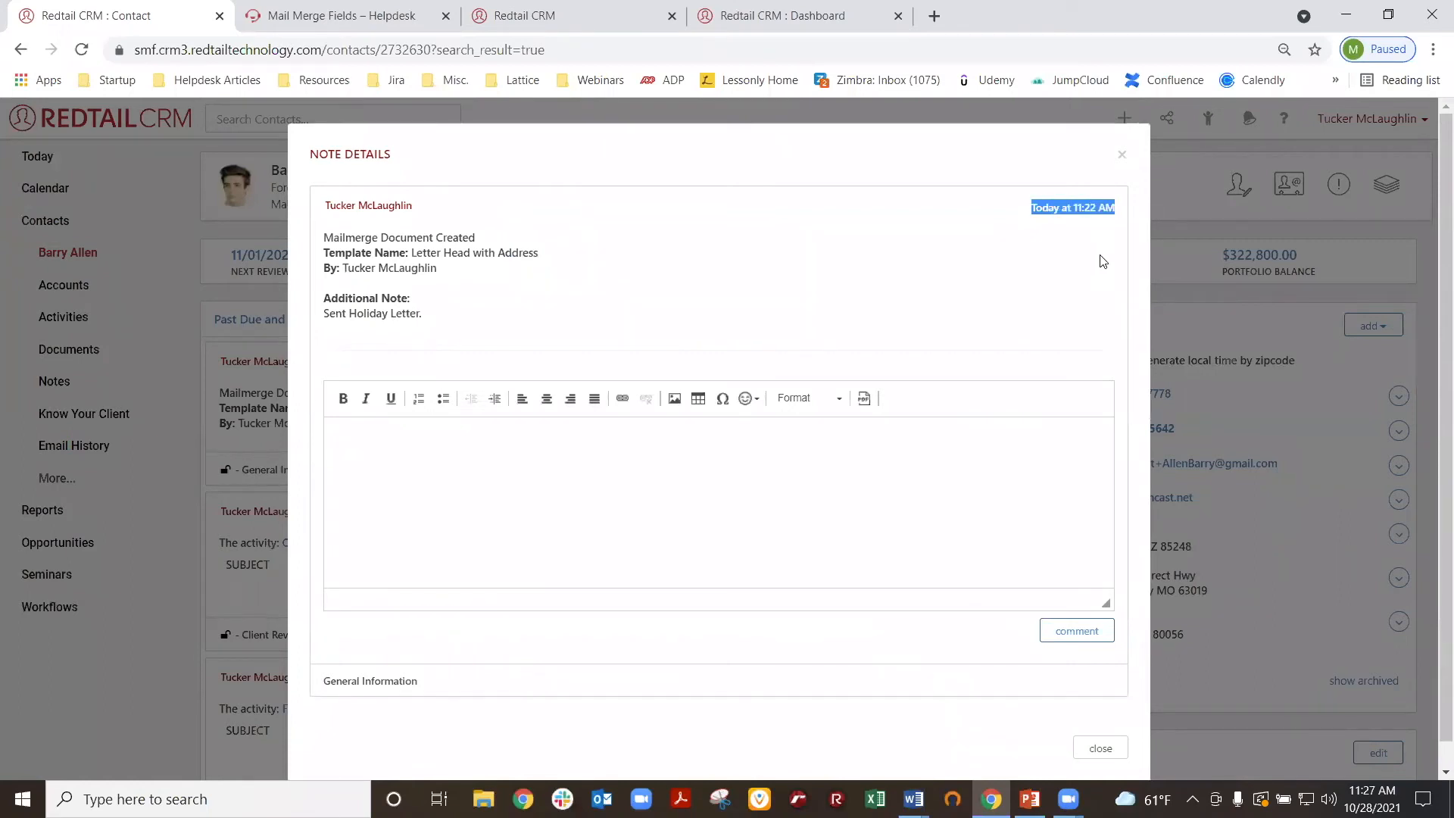
{"action": "left_click", "coordinate": [335, 315]}
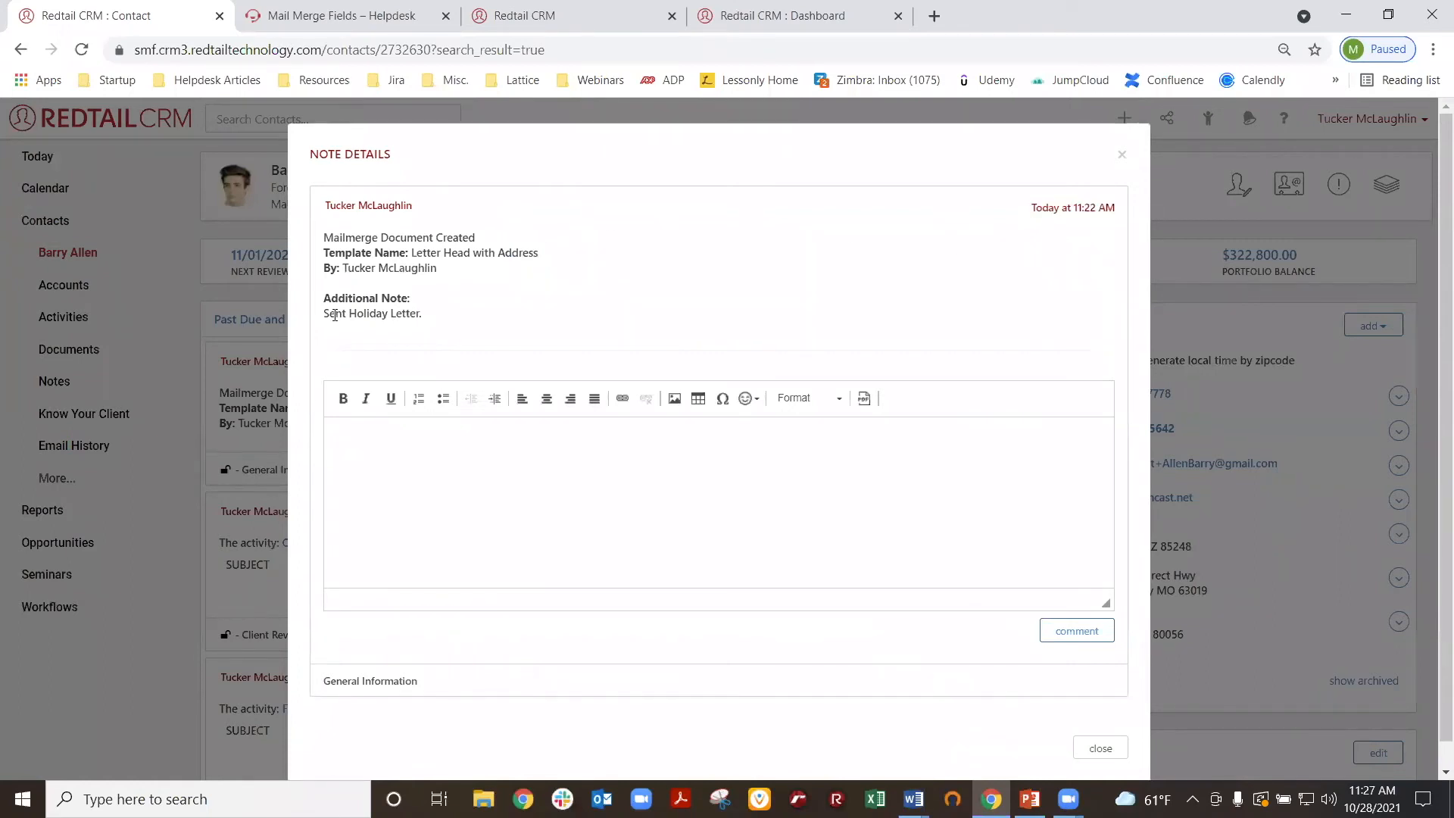
{"action": "left_click_drag", "start_coordinate": [324, 315], "coordinate": [430, 321]}
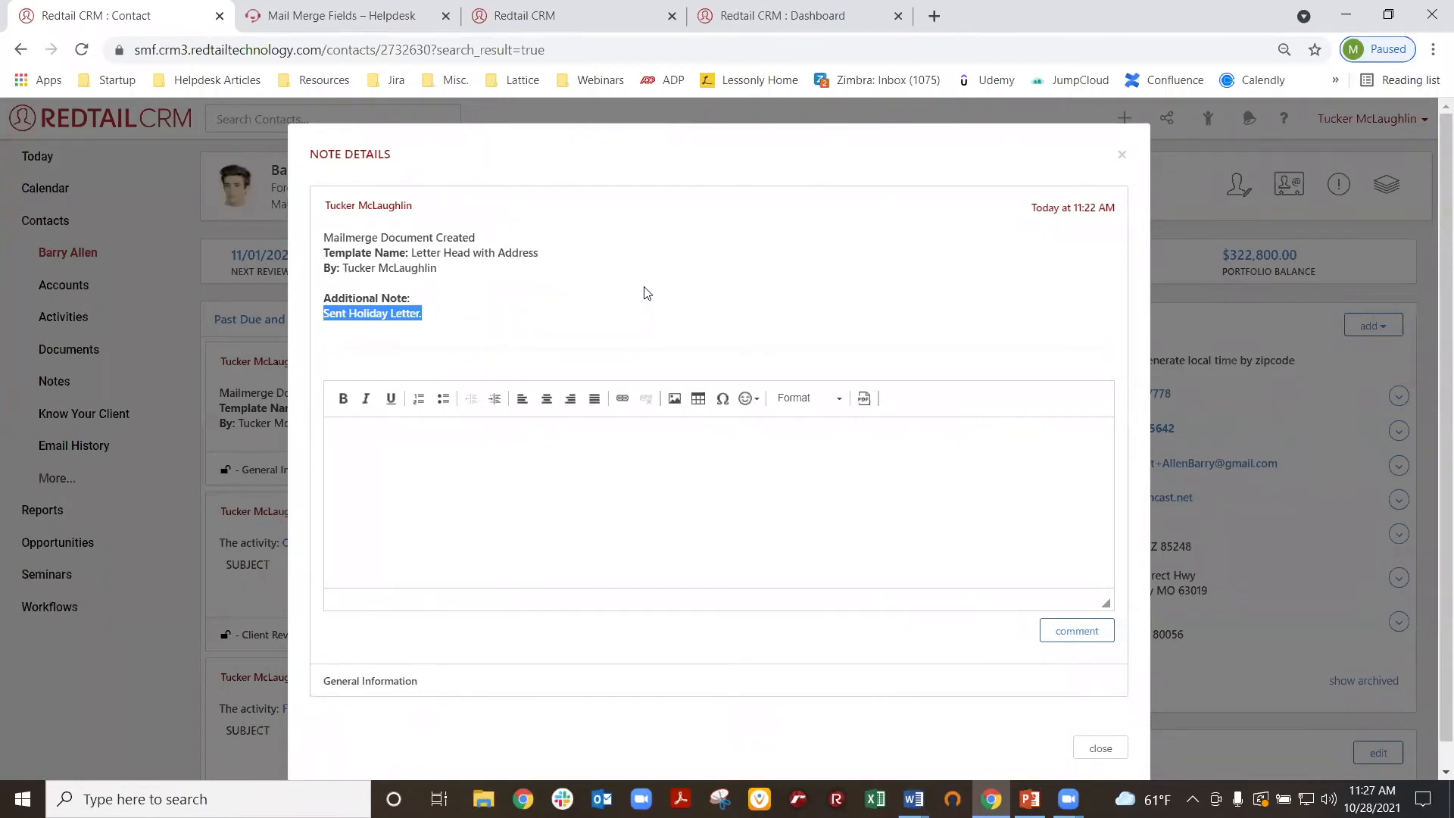
{"action": "left_click", "coordinate": [518, 321]}
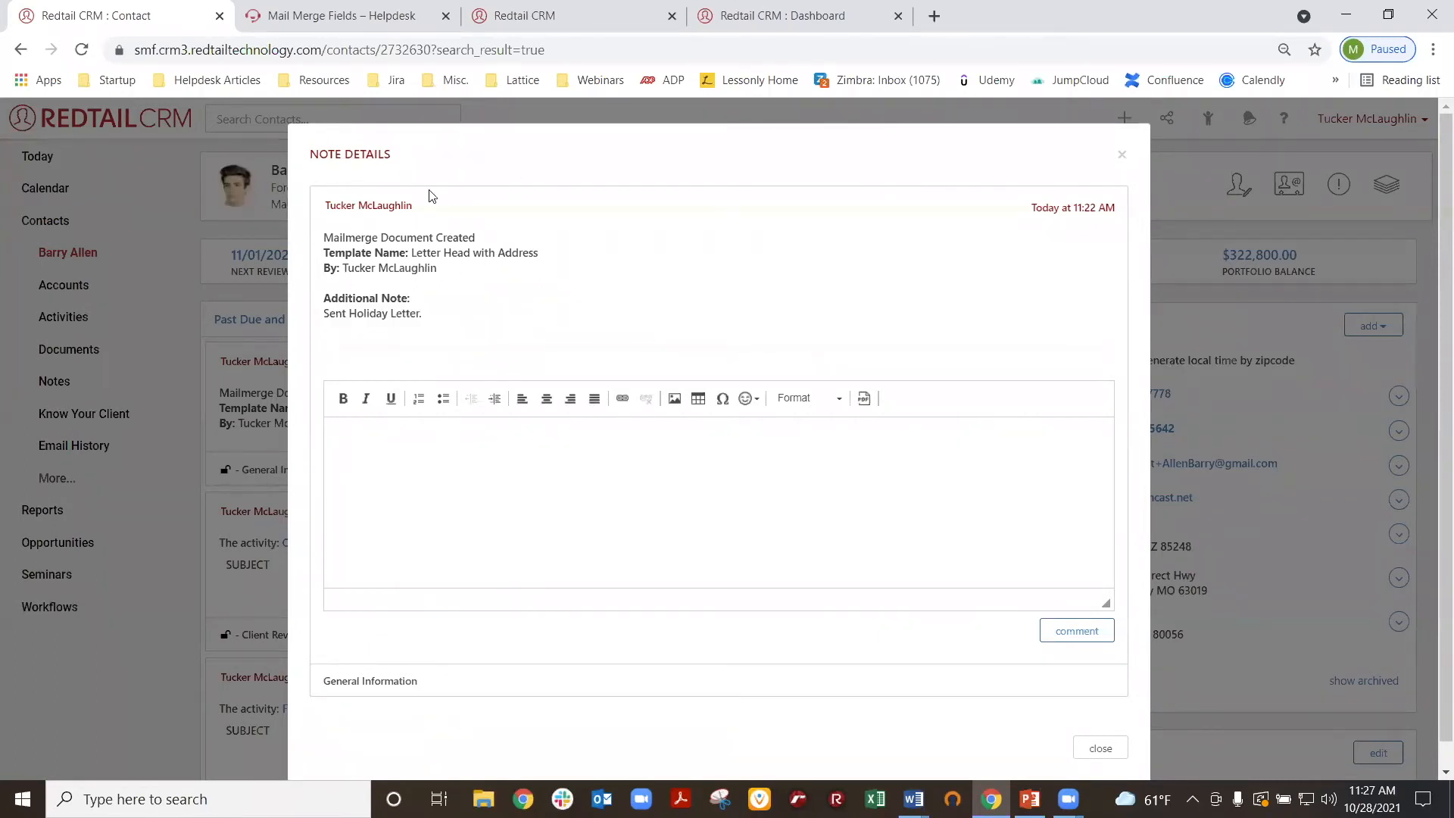
- Add the comment "Letters mailed on 11/25/21." to the mail merge note and close the note details
{"action": "left_click_drag", "start_coordinate": [321, 206], "coordinate": [538, 321]}
{"action": "left_click", "coordinate": [538, 321]}
{"action": "type", "text": "rs mailed on 11/25/21."}
{"action": "left_click", "coordinate": [1077, 635]}
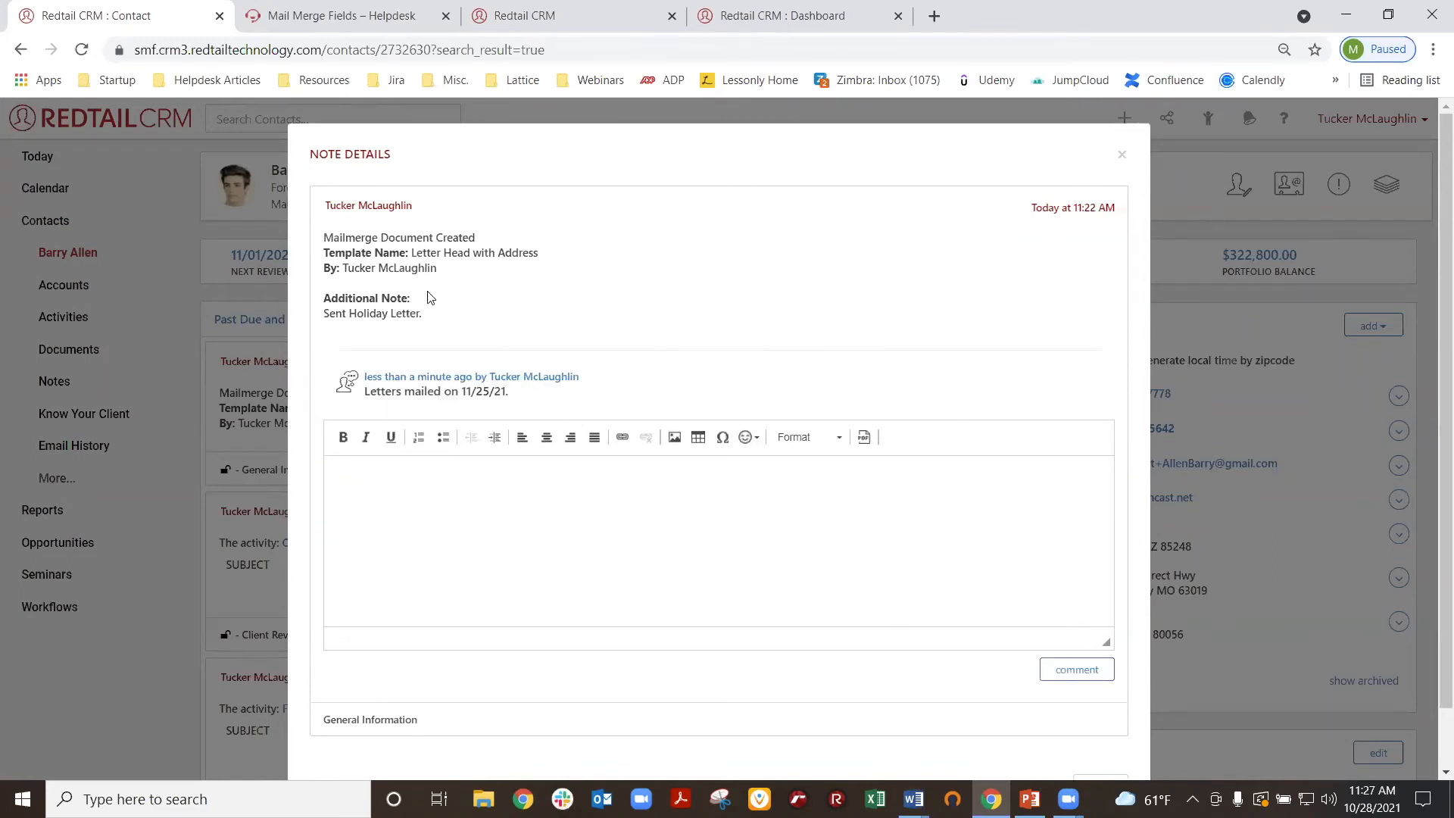
{"action": "left_click_drag", "start_coordinate": [359, 376], "coordinate": [574, 396]}
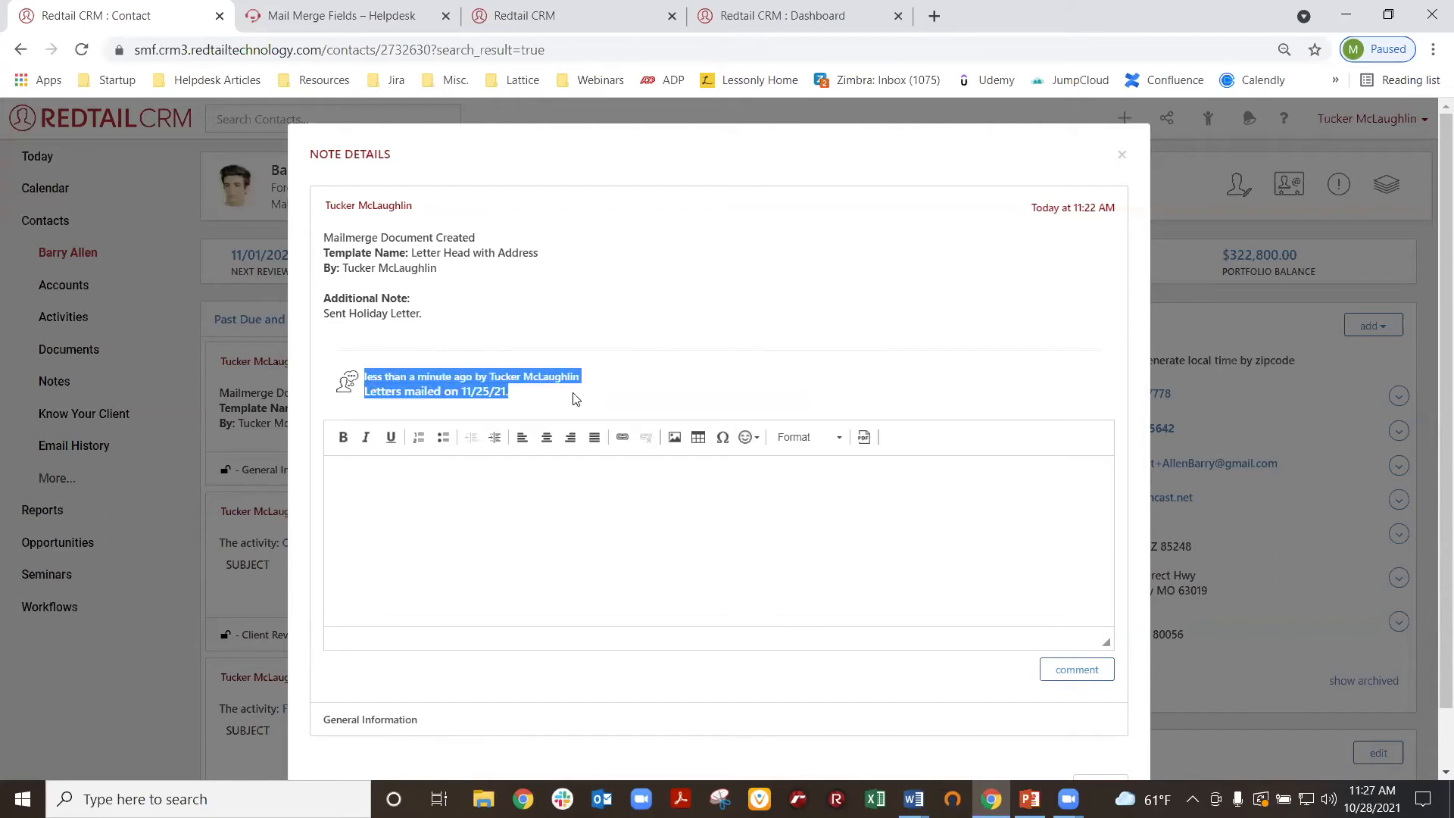
{"action": "left_click", "coordinate": [690, 377]}
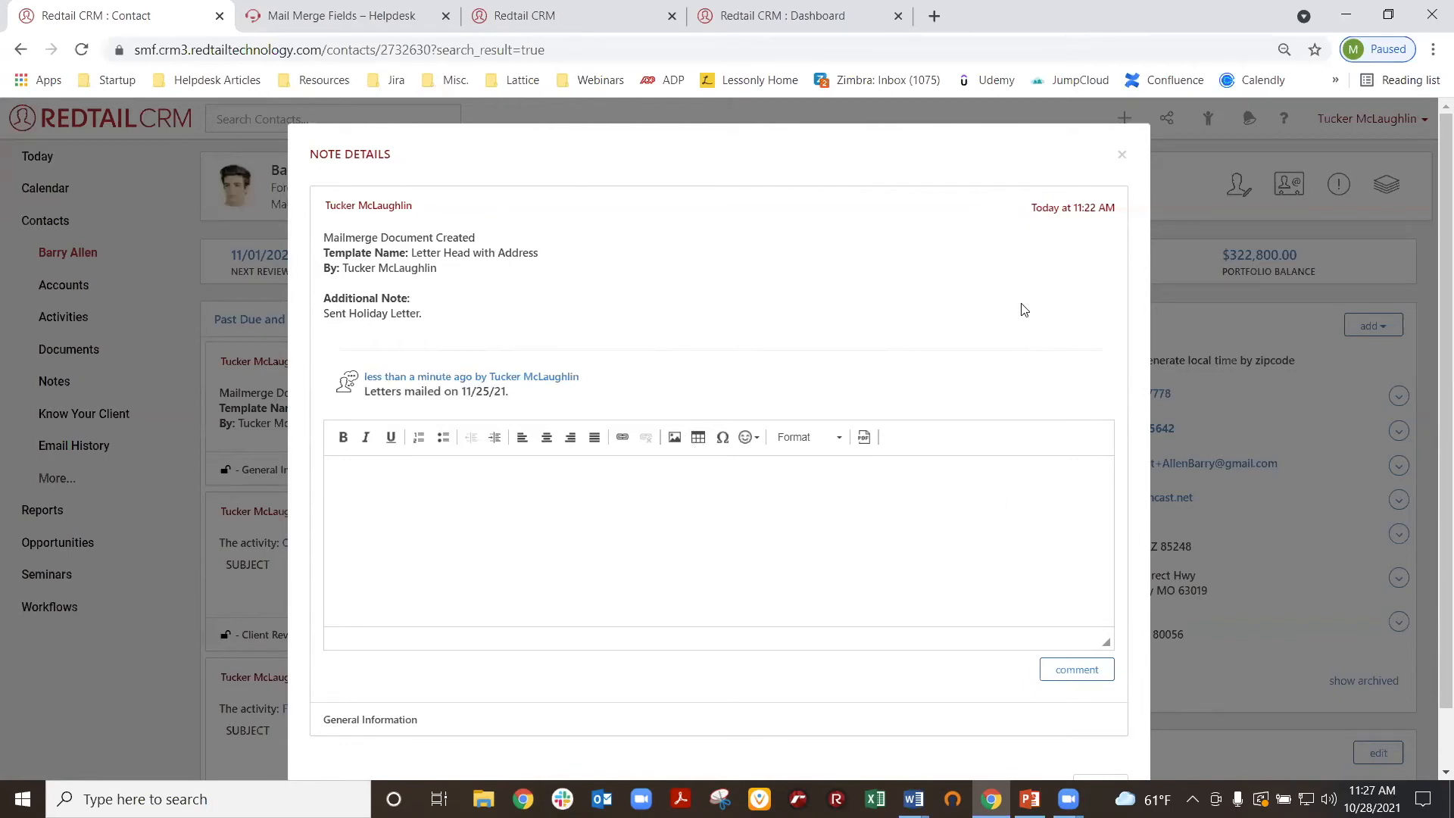
{"action": "left_click", "coordinate": [1121, 154]}
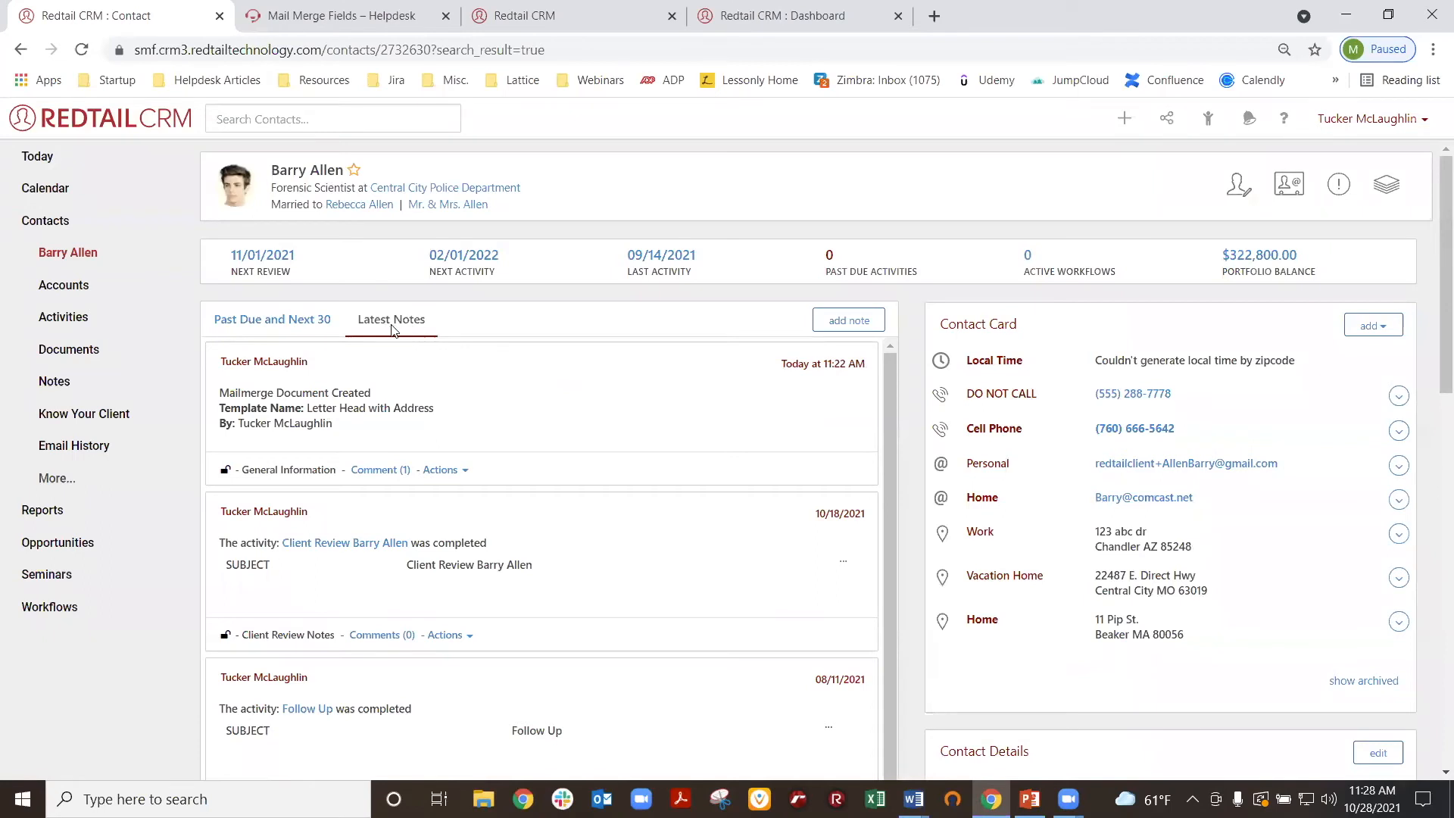
- Include the Mail Merge type in the filter of the contact's full notes list and open the mail merge note's details
{"action": "left_click", "coordinate": [70, 387]}
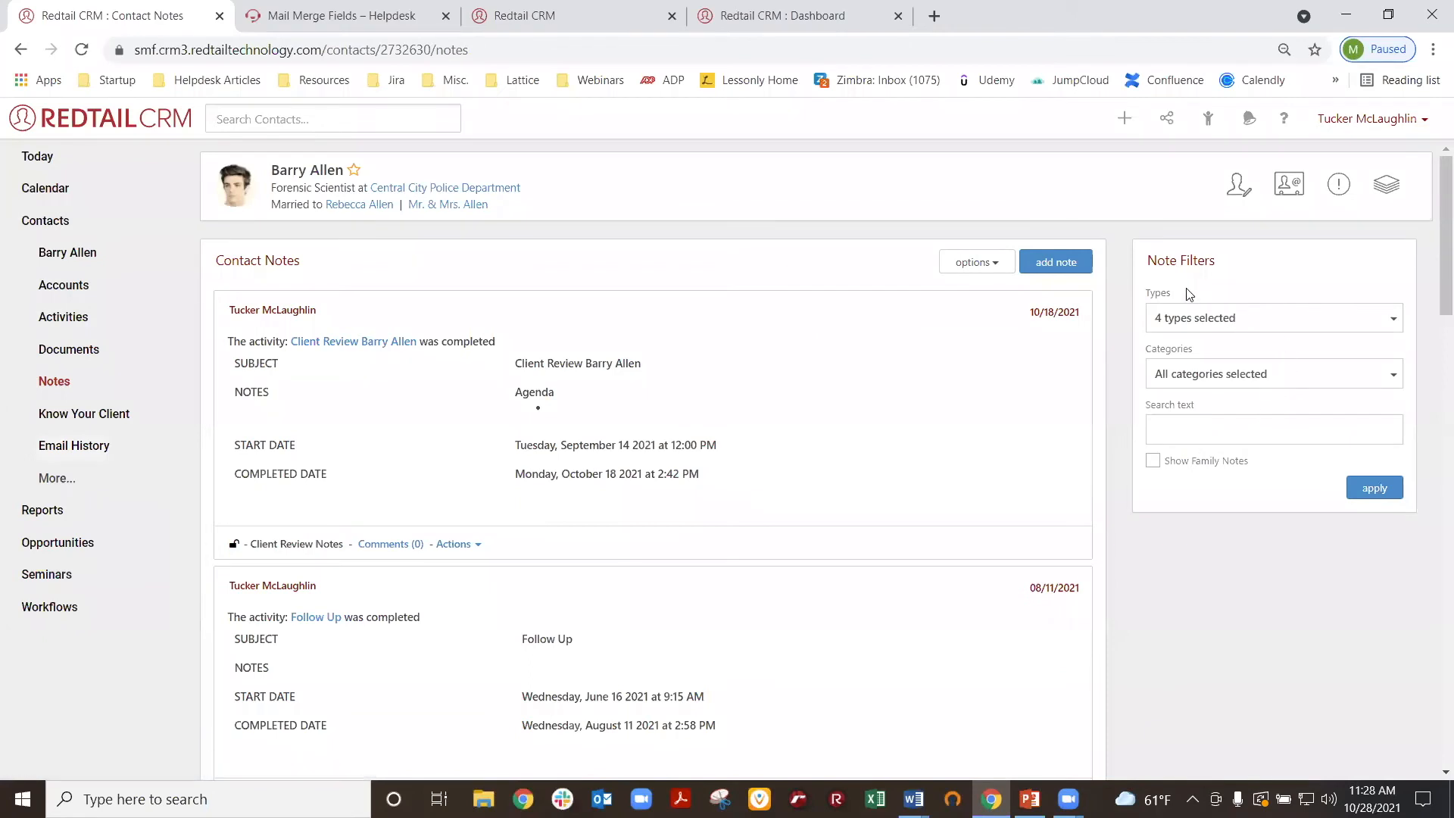
{"action": "left_click", "coordinate": [1218, 320]}
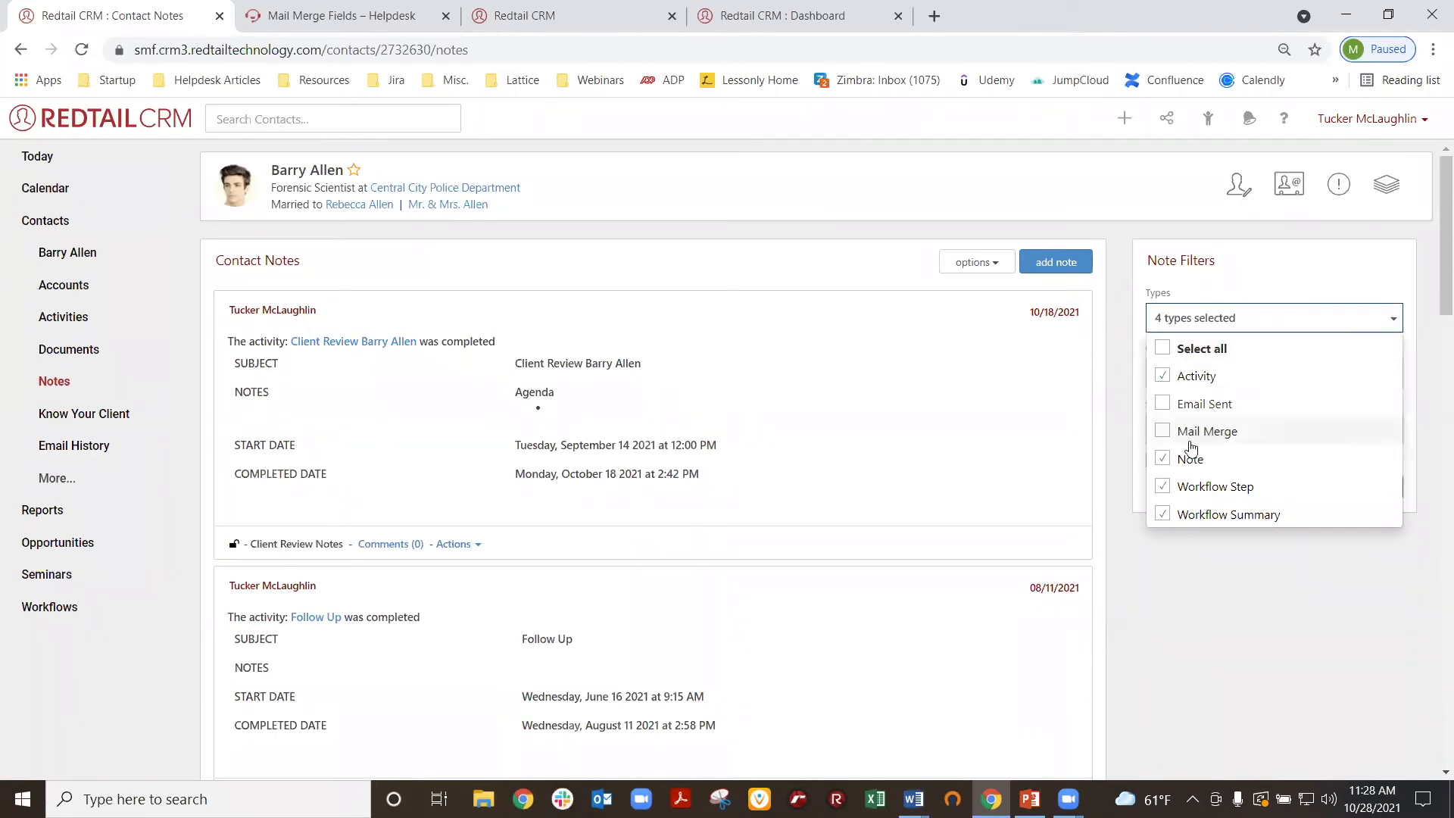
{"action": "left_click", "coordinate": [1163, 431]}
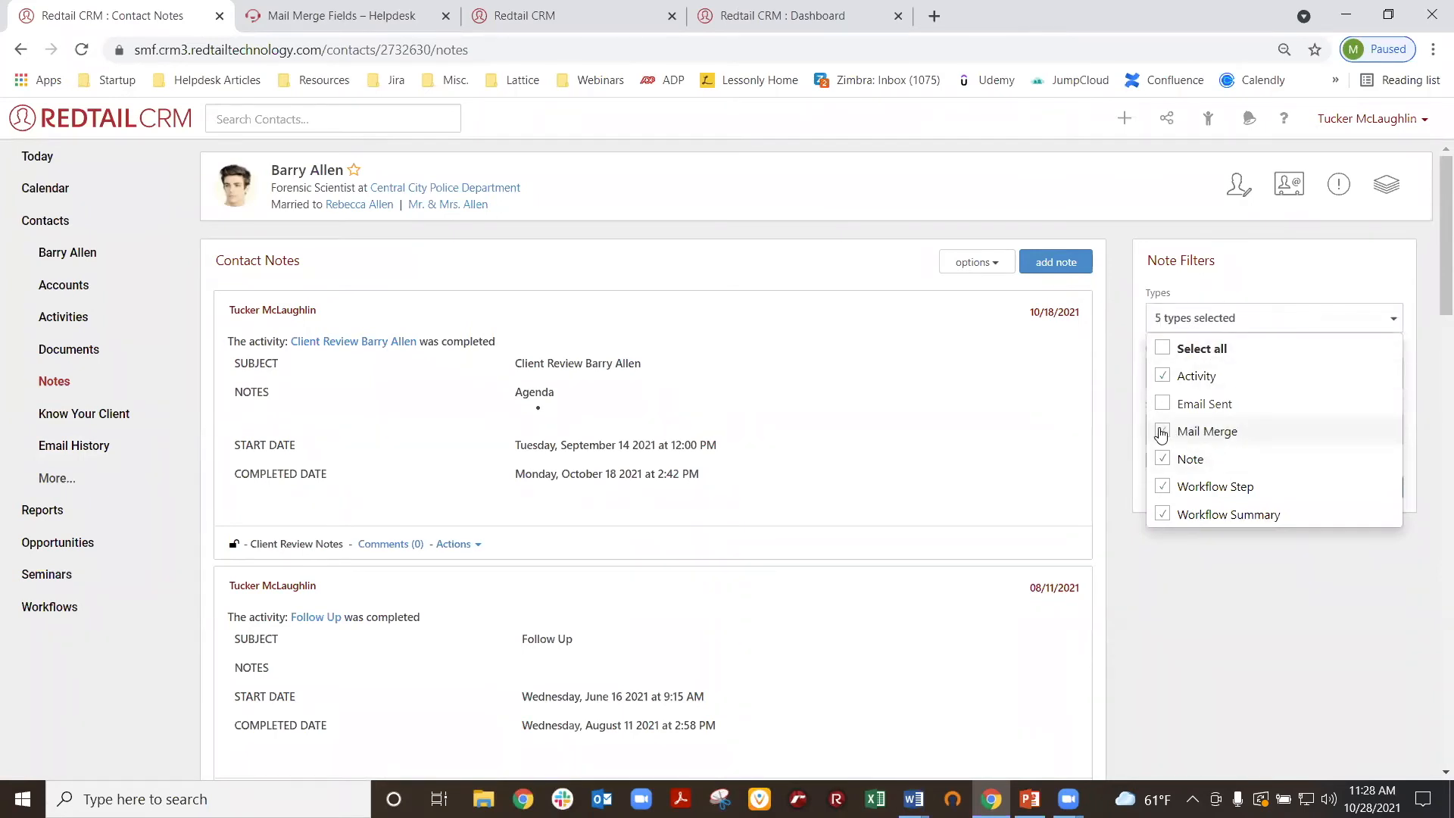
{"action": "left_click", "coordinate": [1216, 281]}
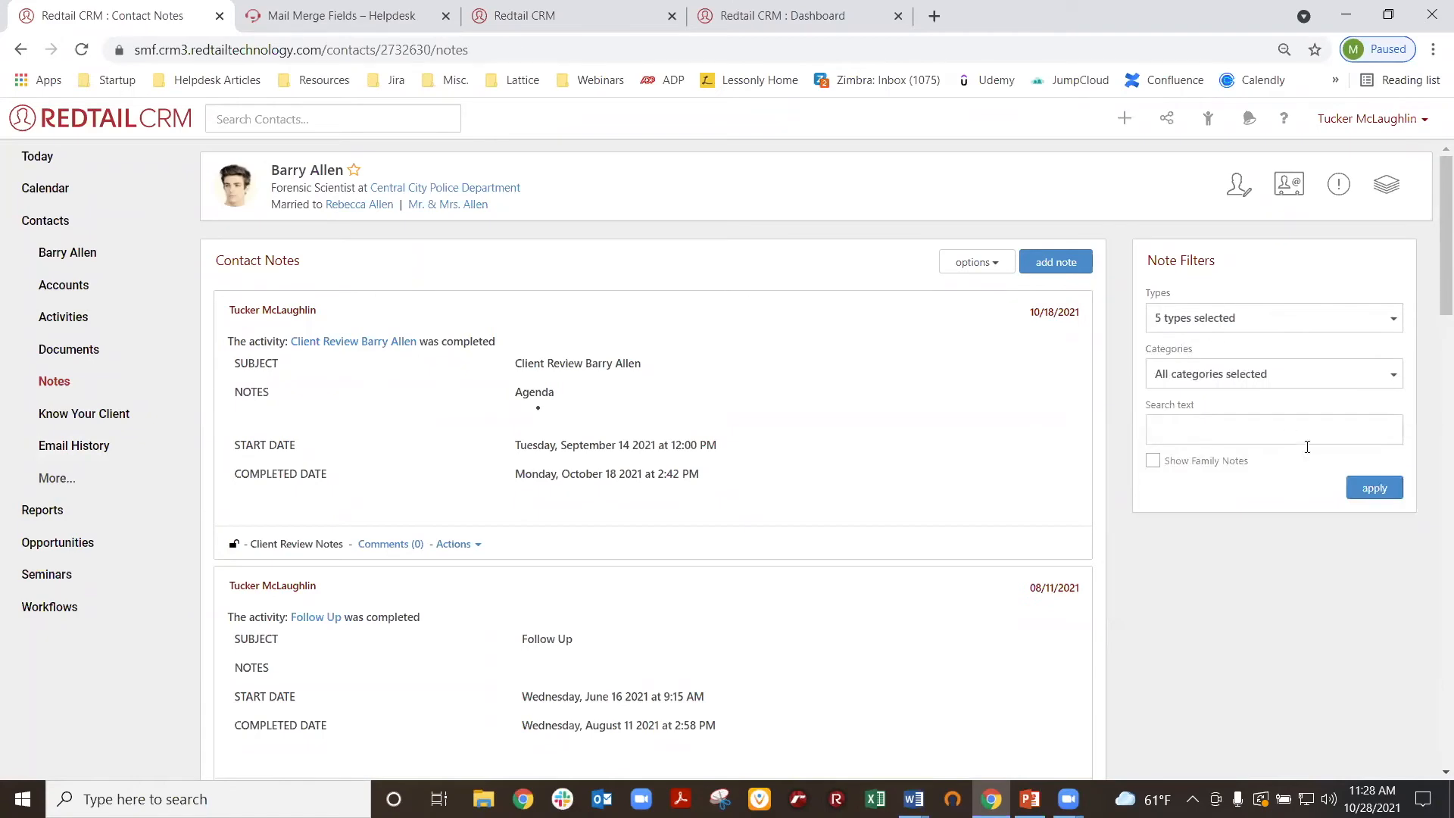
{"action": "left_click", "coordinate": [1373, 488]}
{"action": "left_click_drag", "start_coordinate": [225, 310], "coordinate": [401, 432]}
{"action": "left_click", "coordinate": [589, 360]}
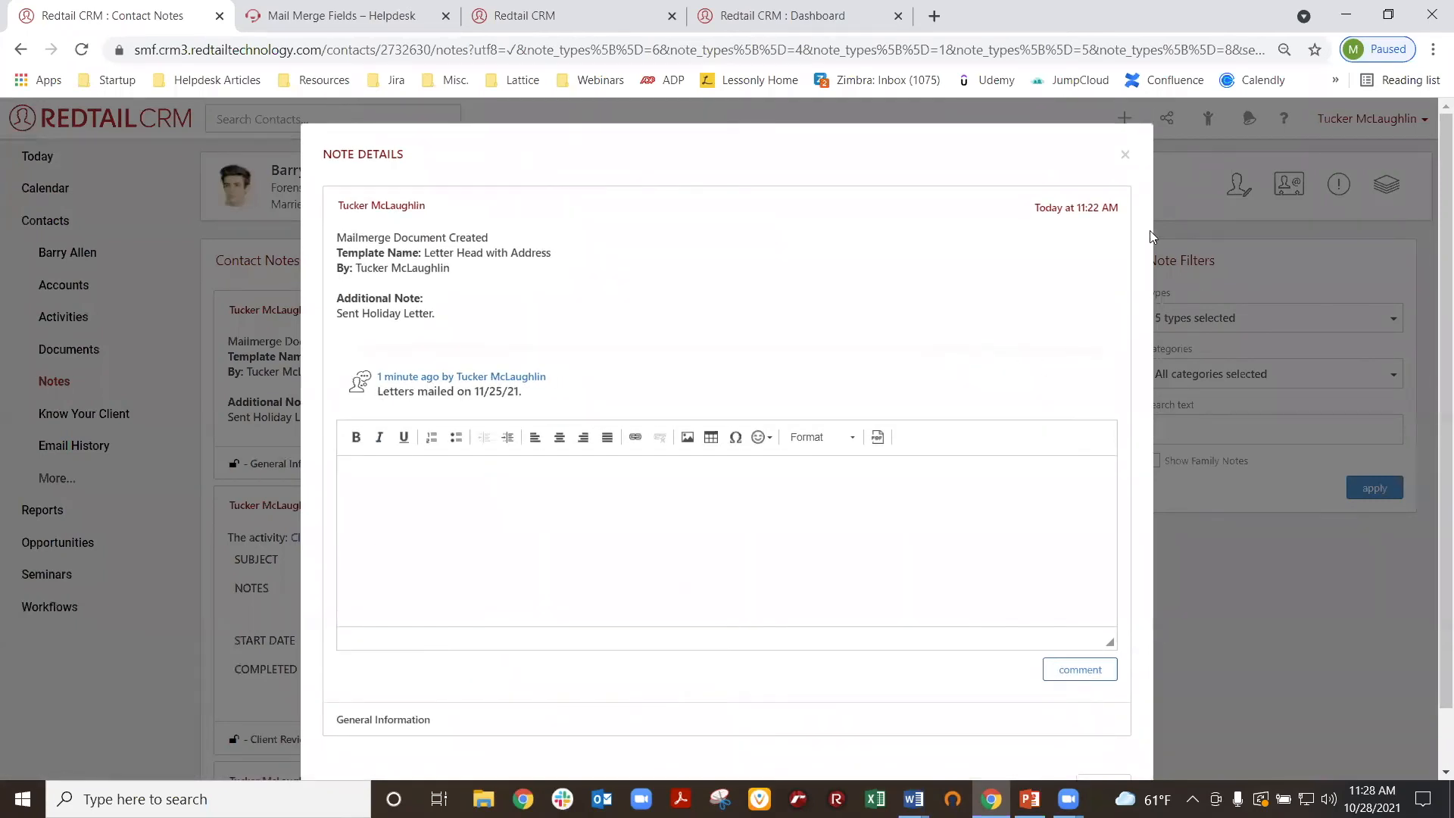
- Close the note details and review the merge field names and descriptions in the Mail Merge Fields Helpdesk article
{"action": "left_click", "coordinate": [1123, 156]}
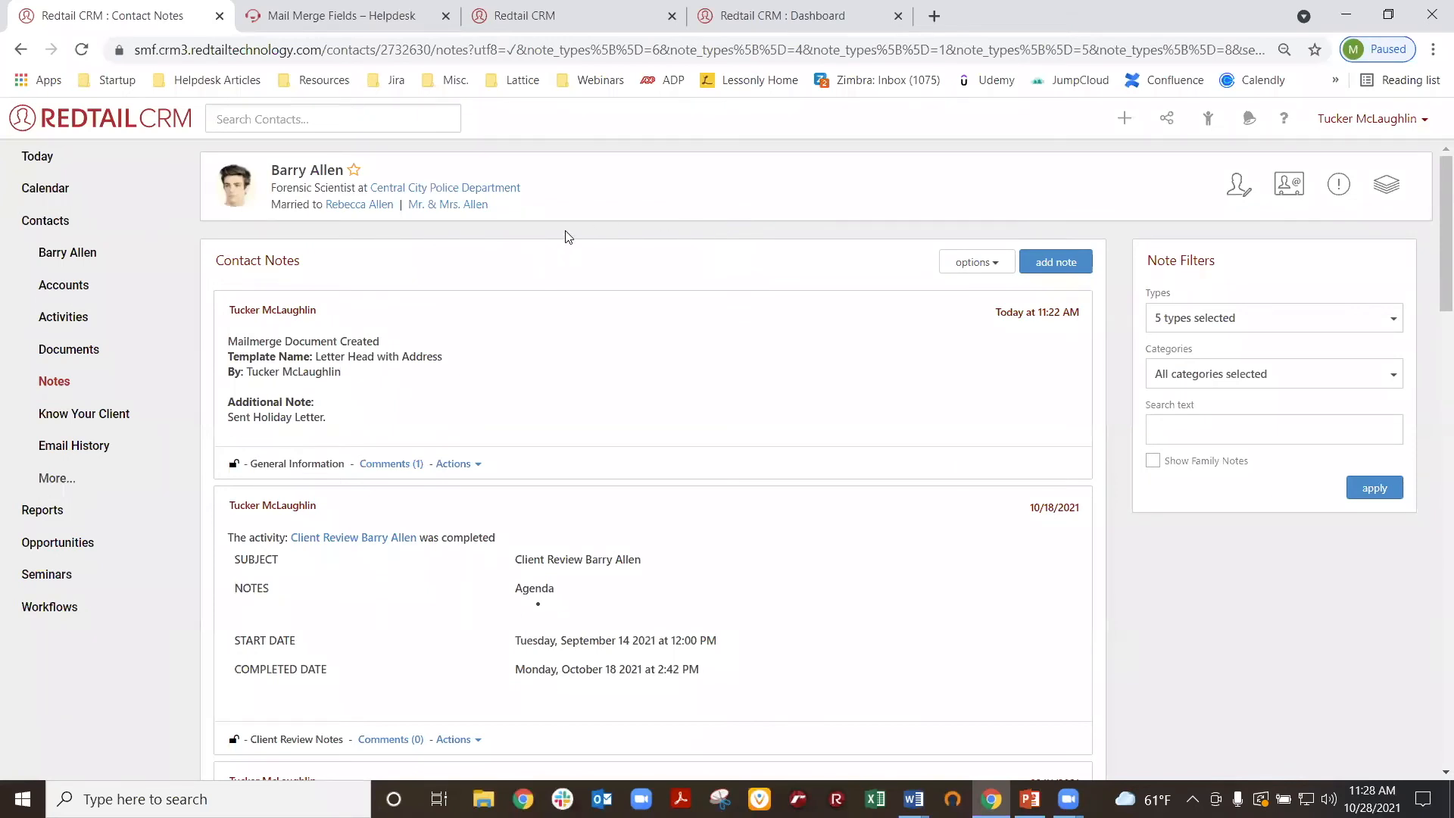
{"action": "left_click", "coordinate": [342, 22]}
{"action": "left_click", "coordinate": [1236, 487]}
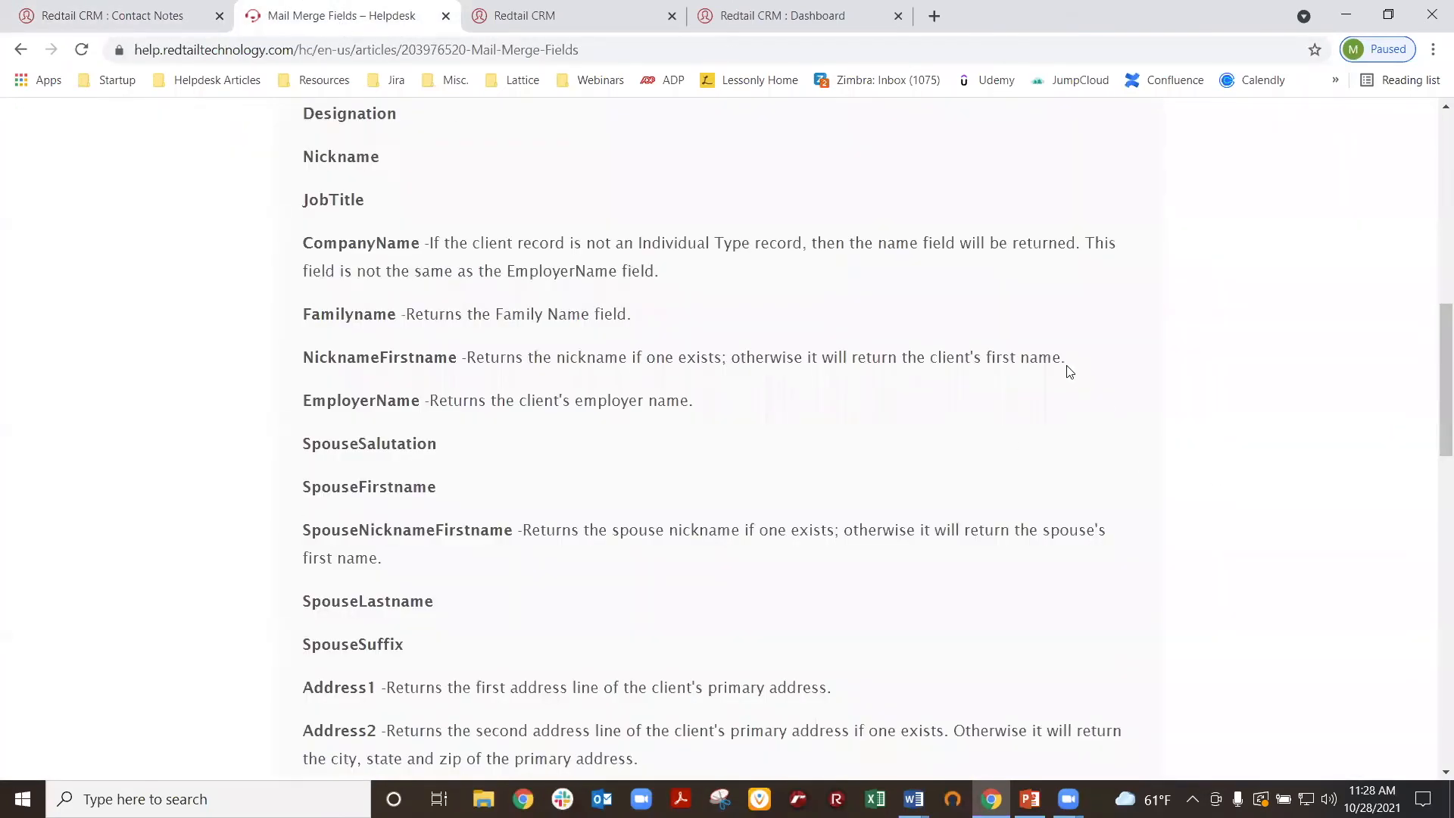
{"action": "scroll", "coordinate": [1069, 371], "scroll_direction": "down", "scroll_amount": 7}
{"action": "scroll", "coordinate": [1060, 369], "scroll_direction": "down", "scroll_amount": 4}
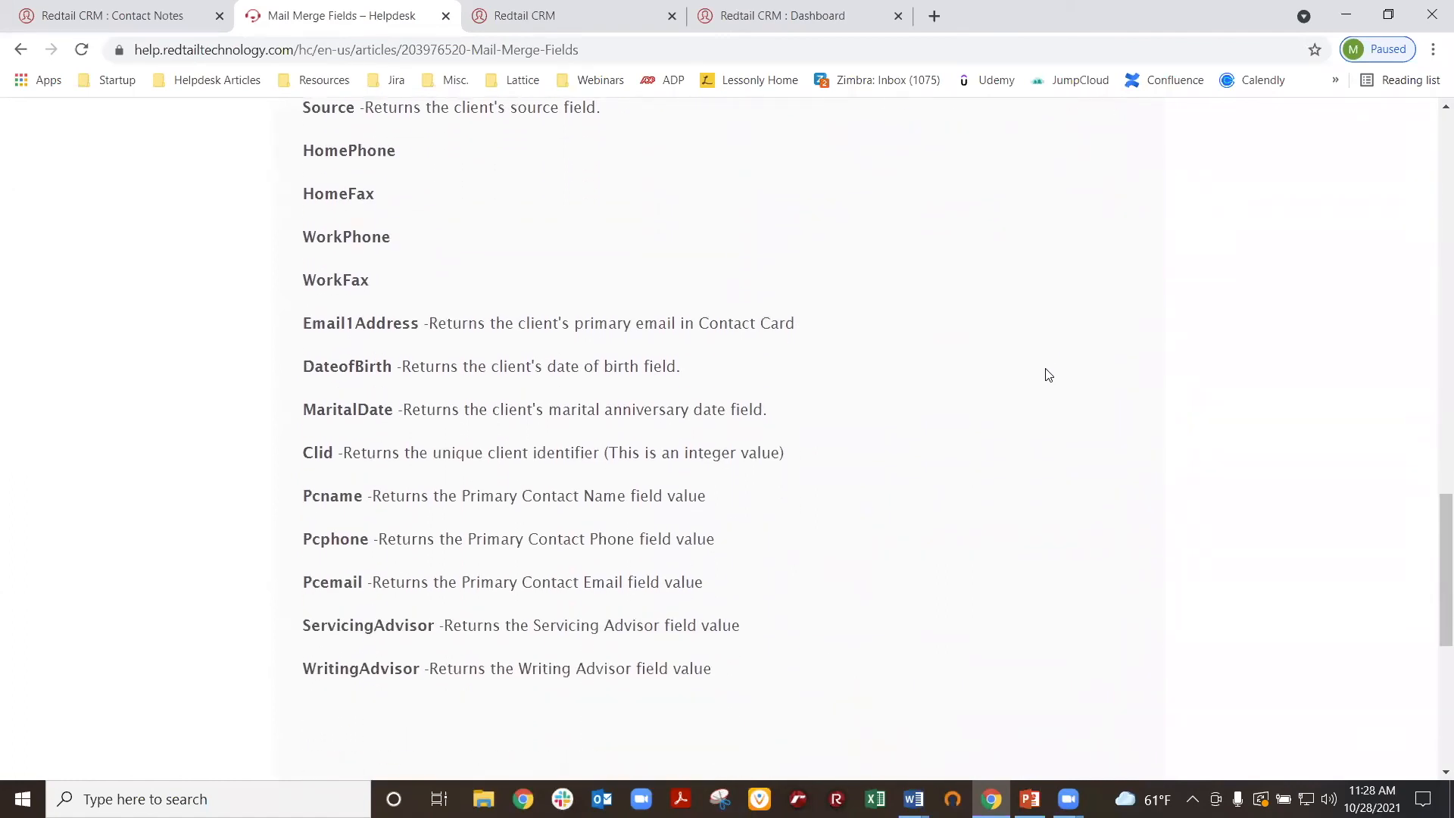
{"action": "scroll", "coordinate": [1037, 376], "scroll_direction": "up", "scroll_amount": 2}
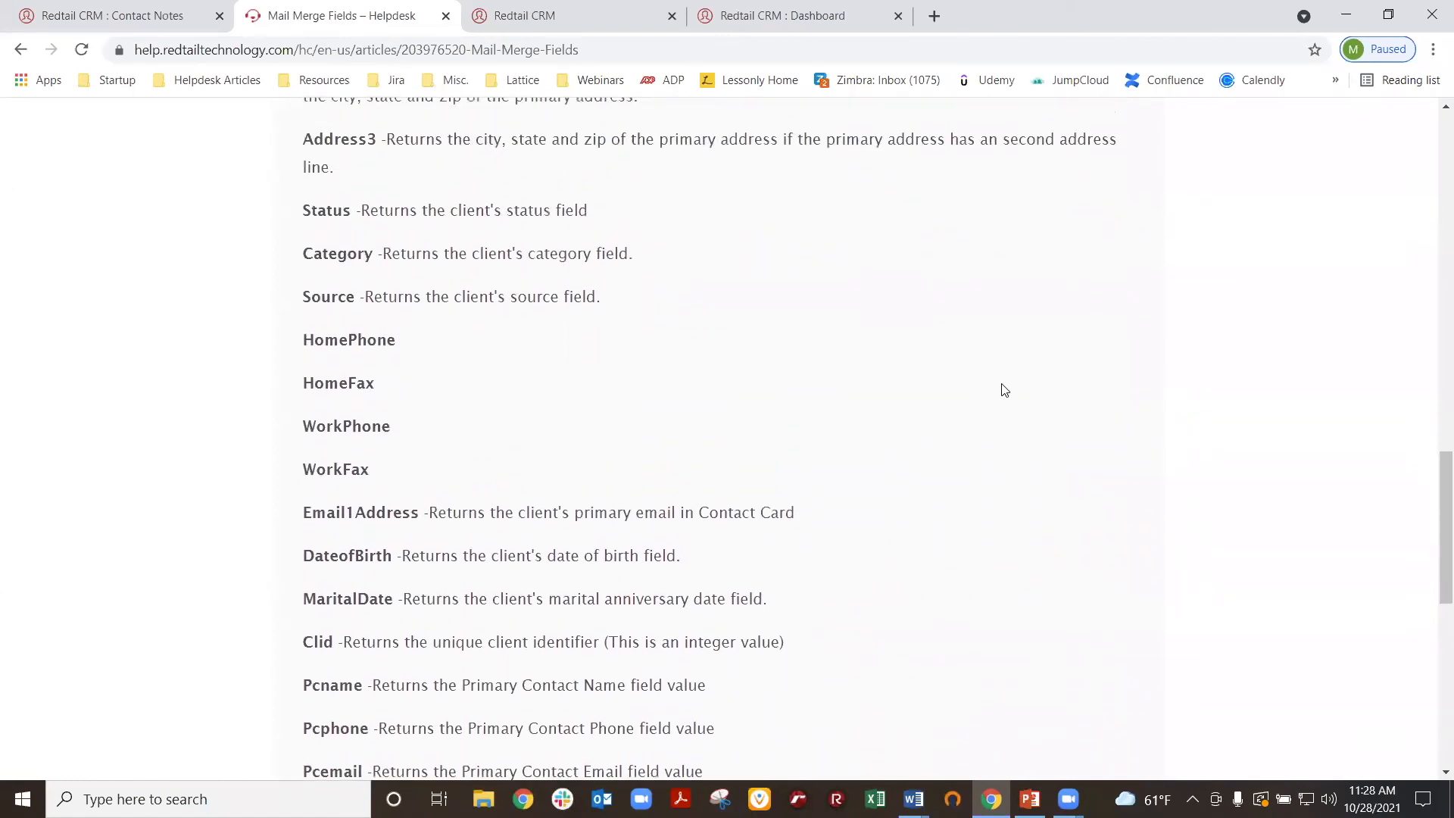
{"action": "scroll", "coordinate": [1004, 392], "scroll_direction": "up", "scroll_amount": 2}
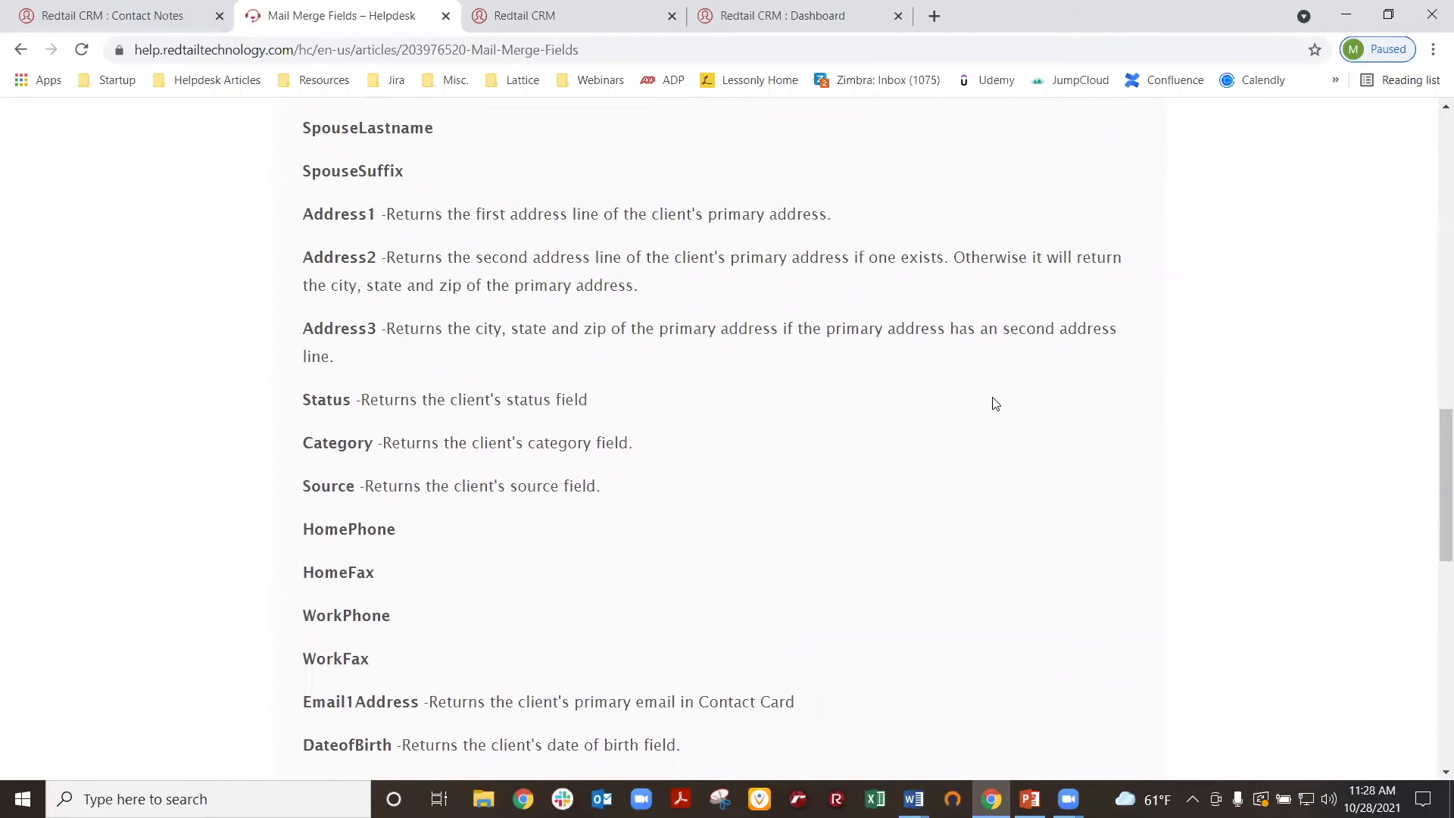
{"action": "scroll", "coordinate": [995, 403], "scroll_direction": "up", "scroll_amount": 2}
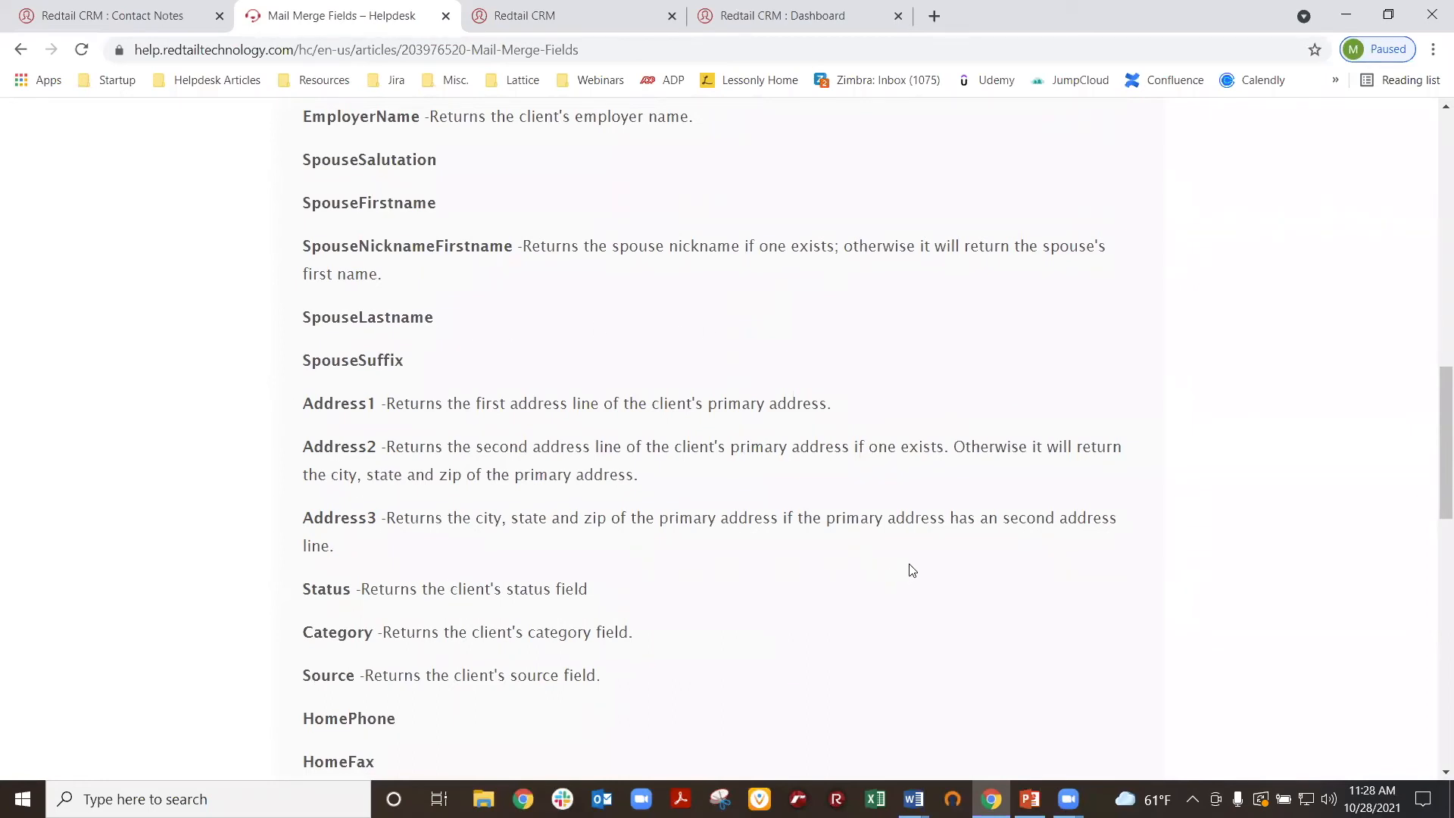
{"action": "scroll", "coordinate": [923, 558], "scroll_direction": "up", "scroll_amount": 3}
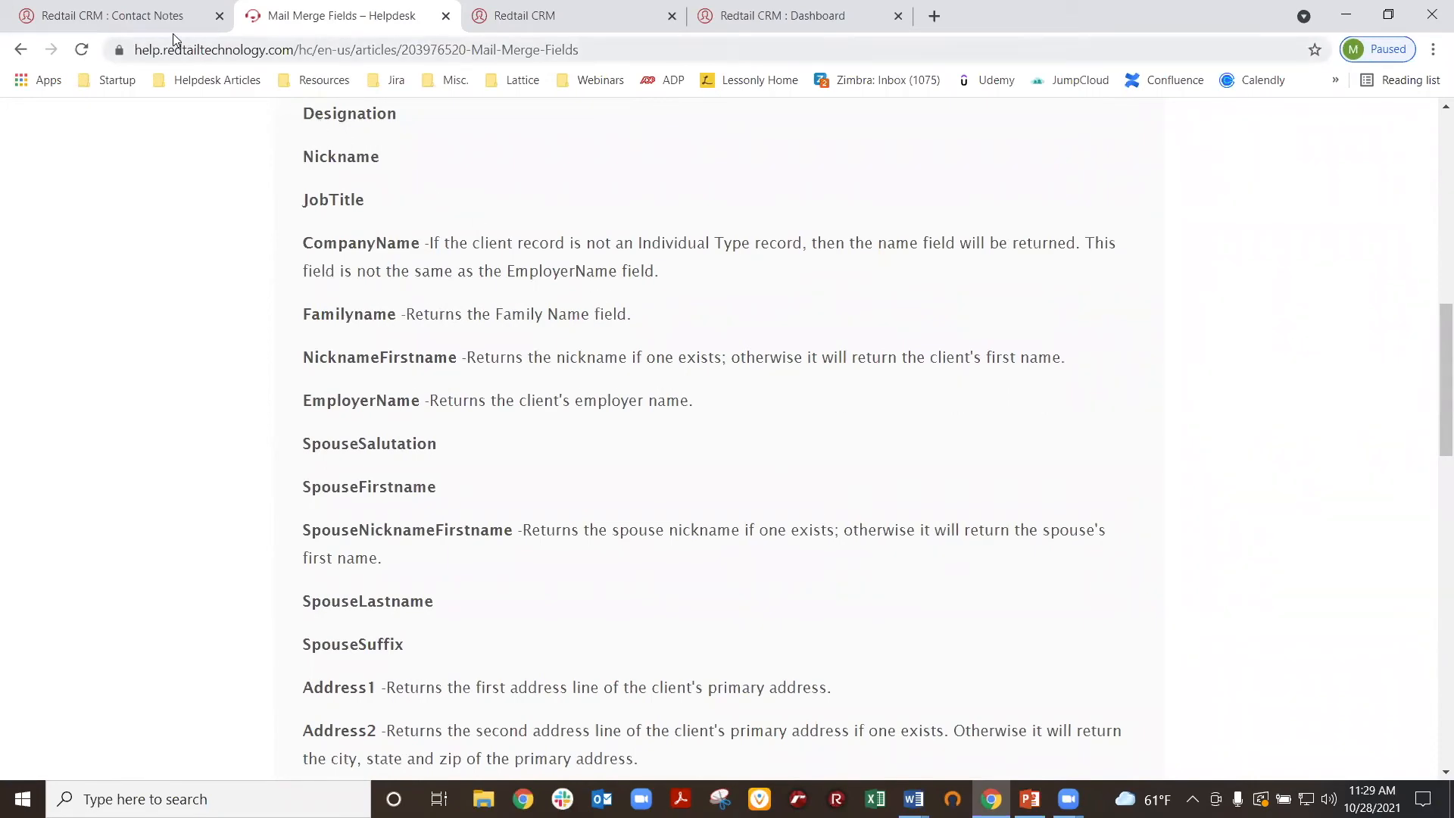
- Return to Redtail CRM and start an advanced contact search criterion of type Contact on the Type field
{"action": "left_click", "coordinate": [152, 23]}
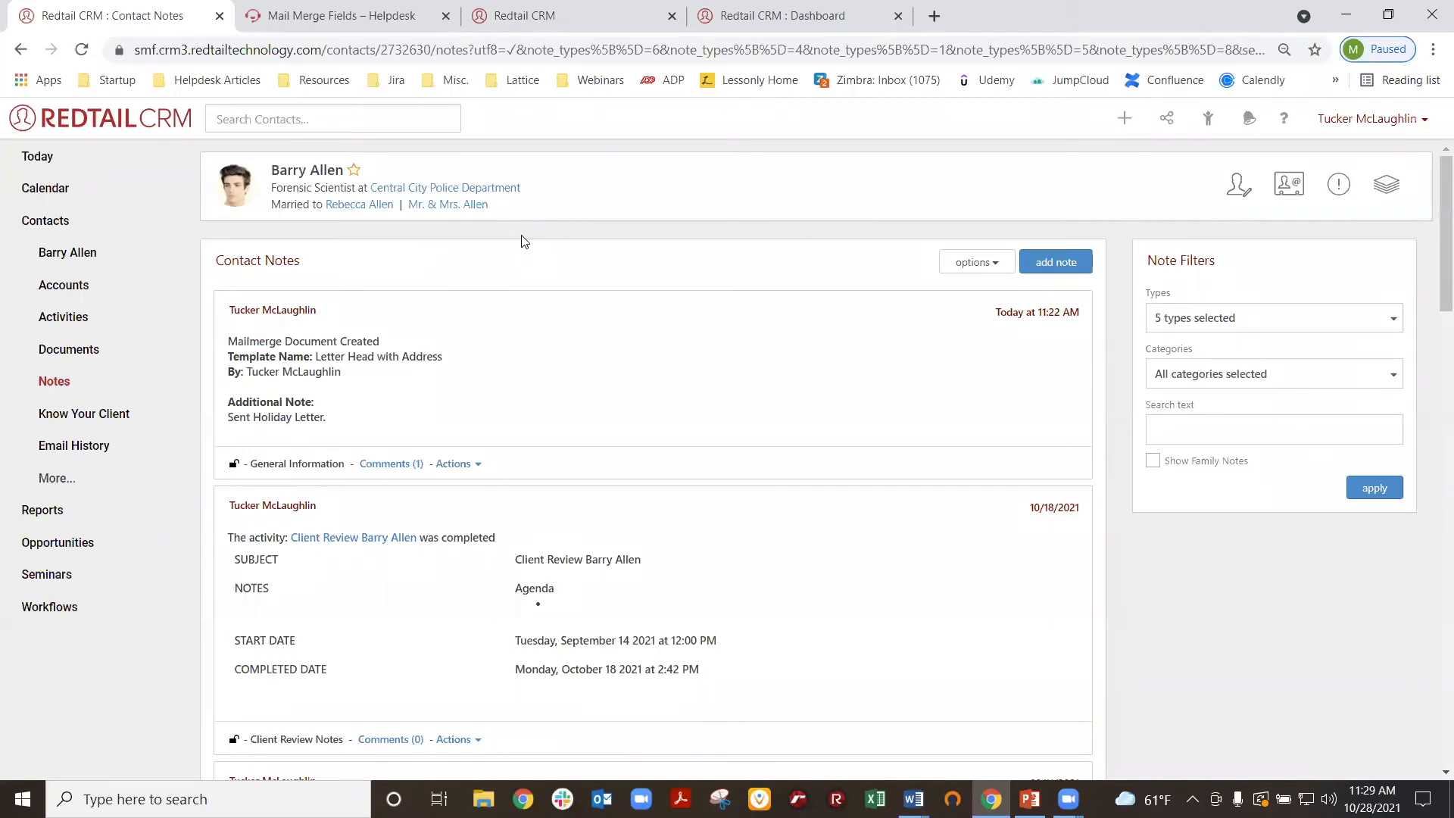
{"action": "left_click", "coordinate": [59, 227]}
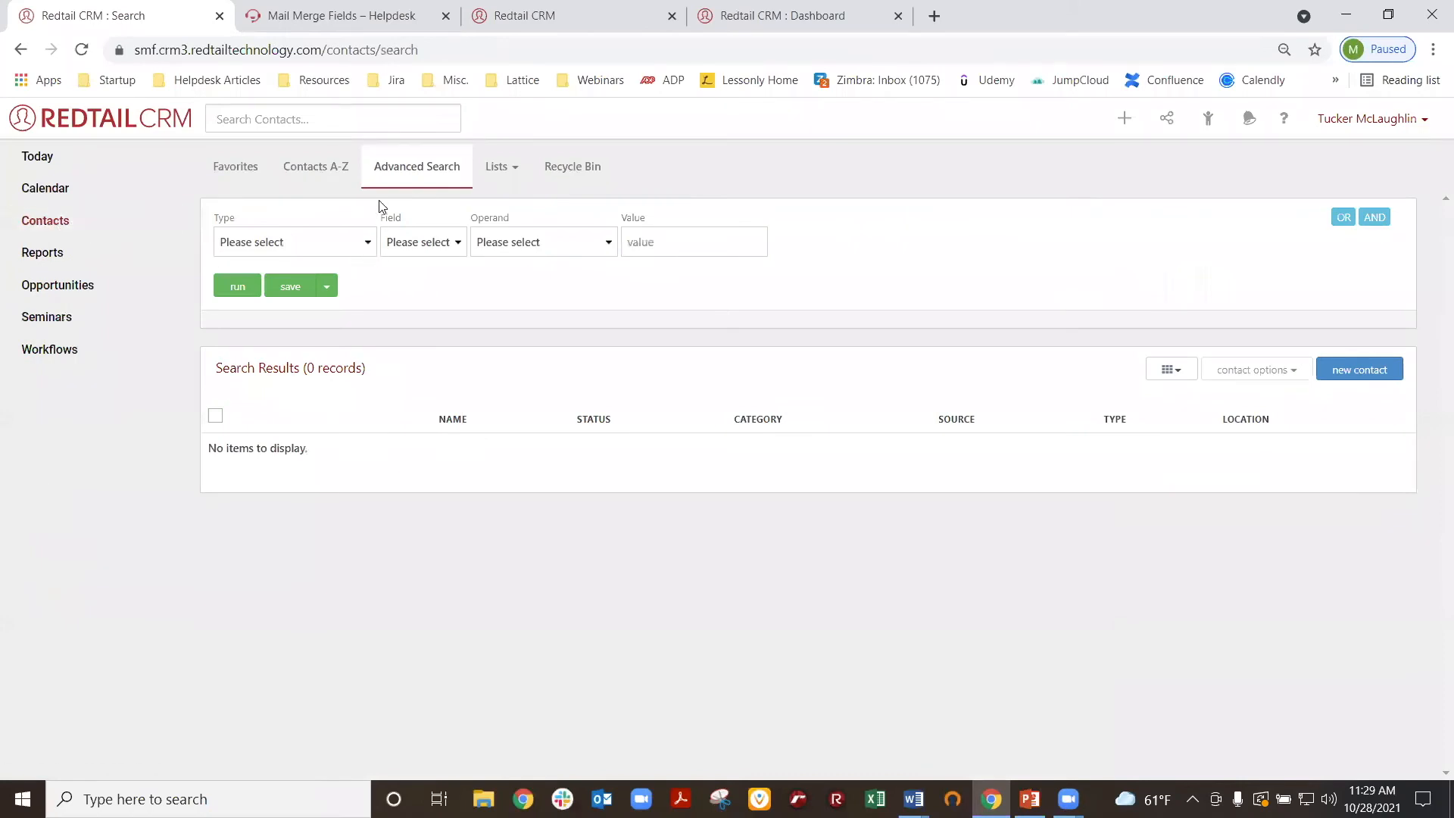
{"action": "left_click", "coordinate": [343, 250]}
{"action": "left_click", "coordinate": [295, 341]}
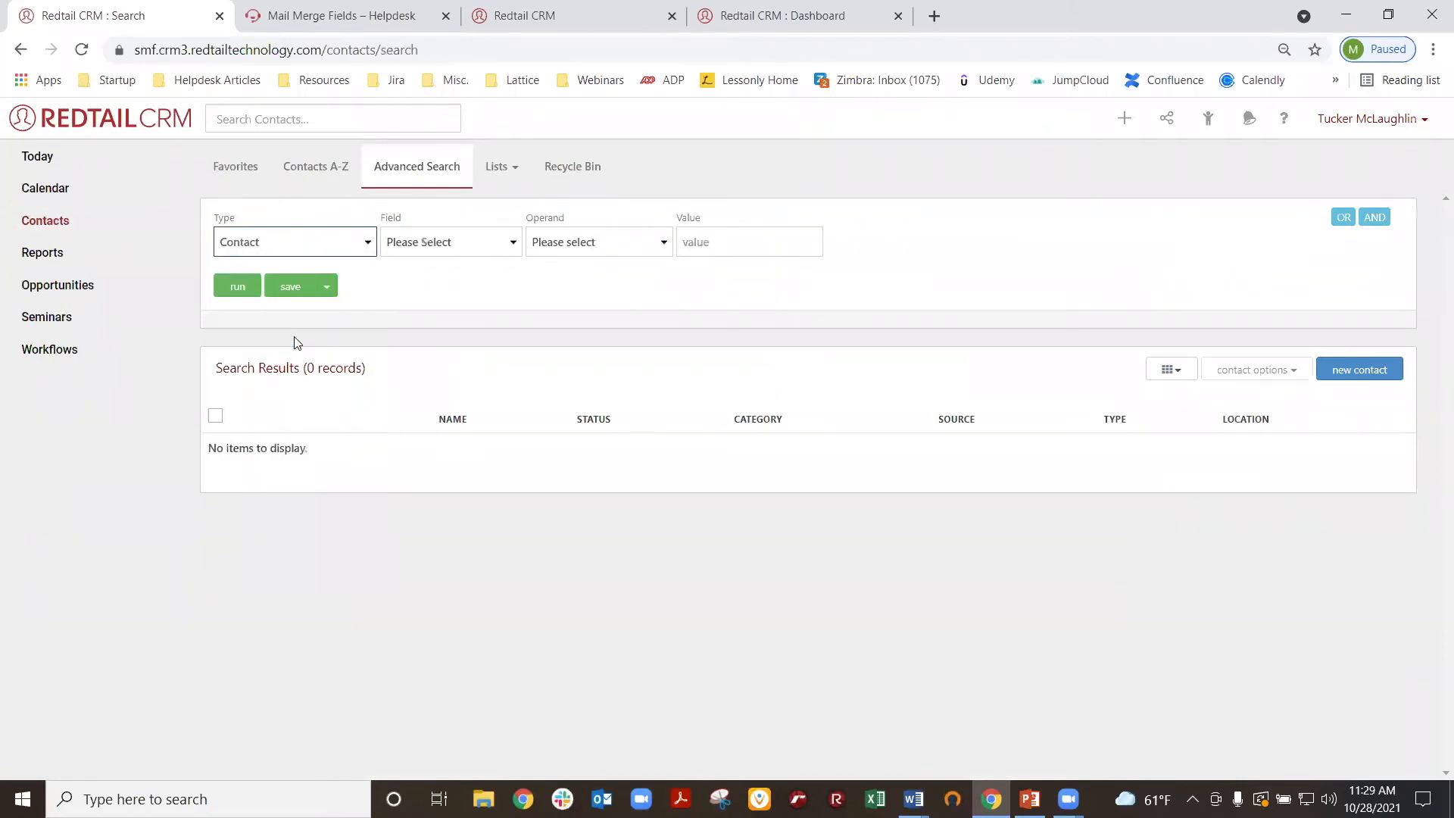
{"action": "left_click", "coordinate": [435, 244]}
{"action": "scroll", "coordinate": [459, 522], "scroll_direction": "down", "scroll_amount": 5}
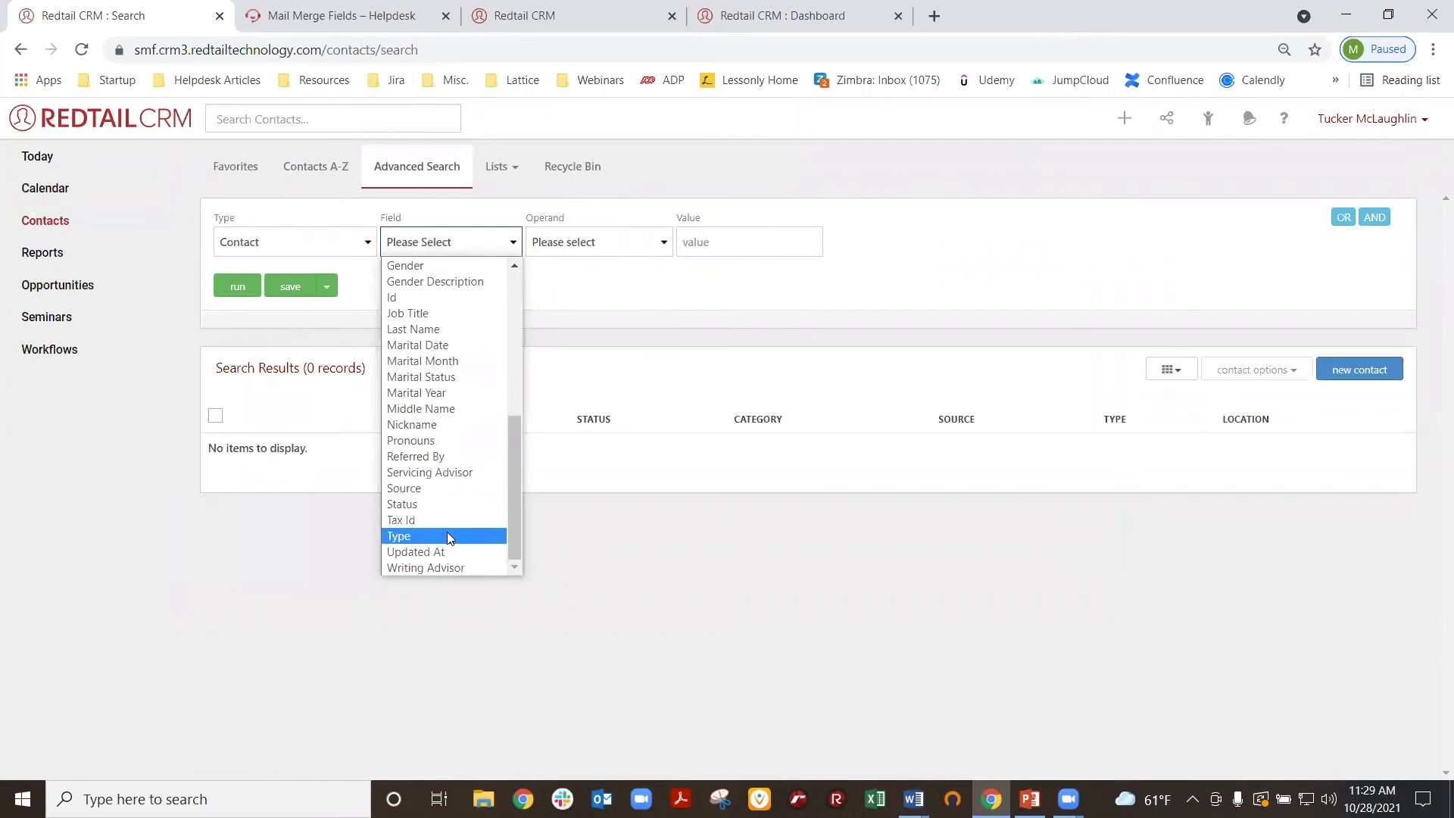
{"action": "left_click", "coordinate": [447, 534]}
- Complete the search criterion with Equal To Individual and run the search
{"action": "left_click", "coordinate": [568, 241]}
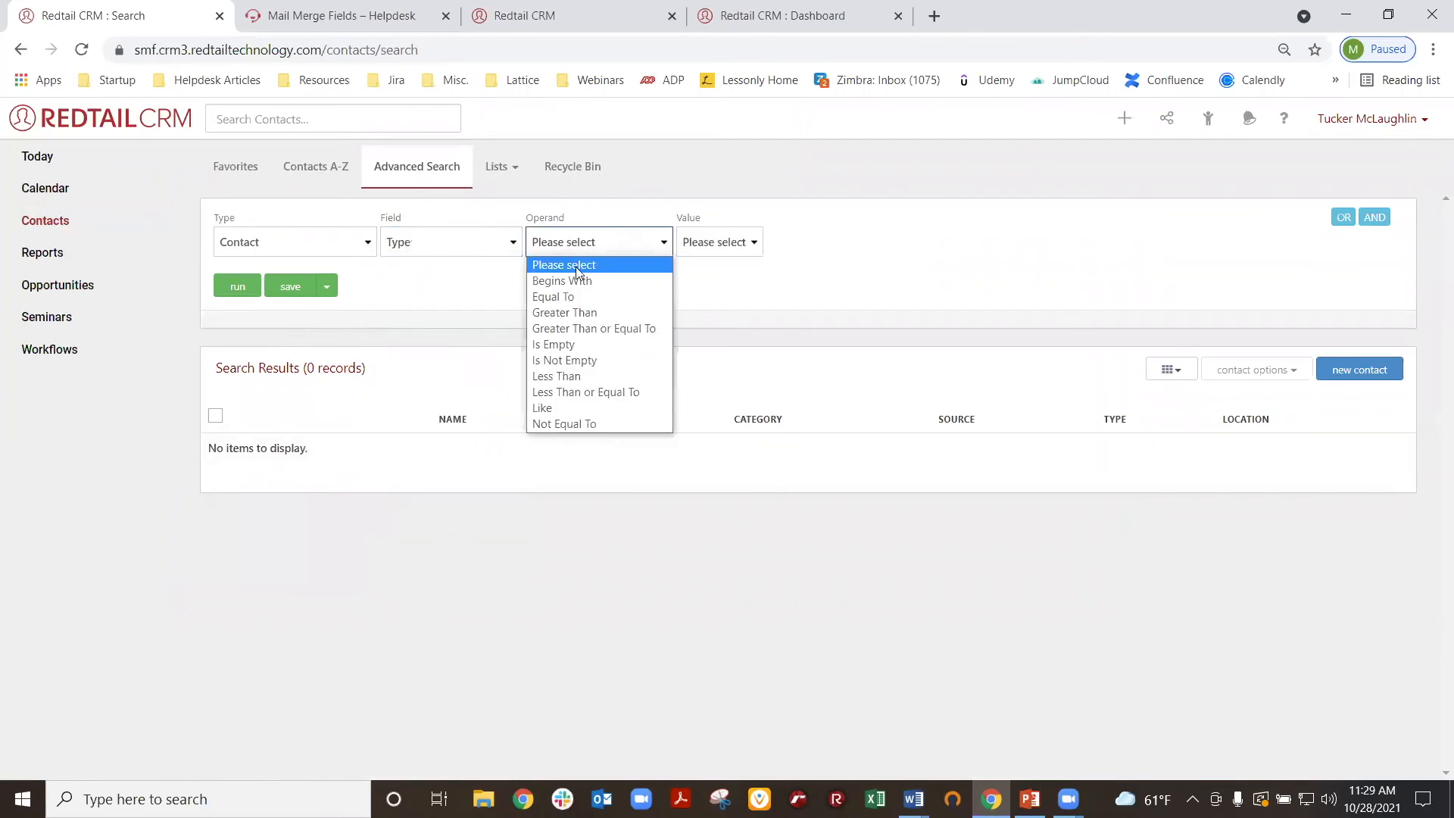
{"action": "left_click", "coordinate": [576, 345]}
{"action": "left_click", "coordinate": [571, 239]}
{"action": "left_click", "coordinate": [552, 296]}
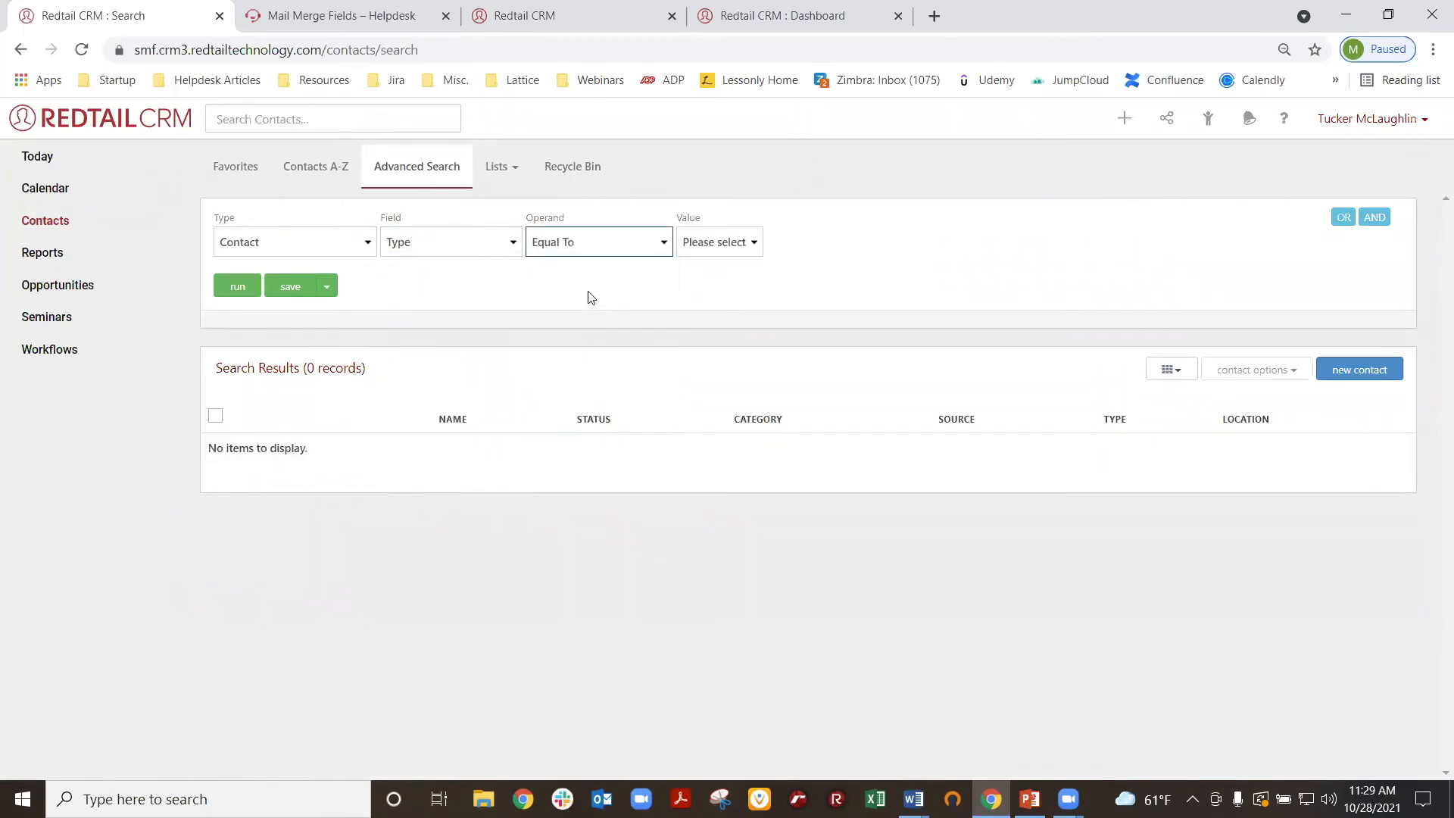
{"action": "left_click", "coordinate": [715, 241]}
{"action": "left_click", "coordinate": [708, 312]}
{"action": "left_click", "coordinate": [278, 288]}
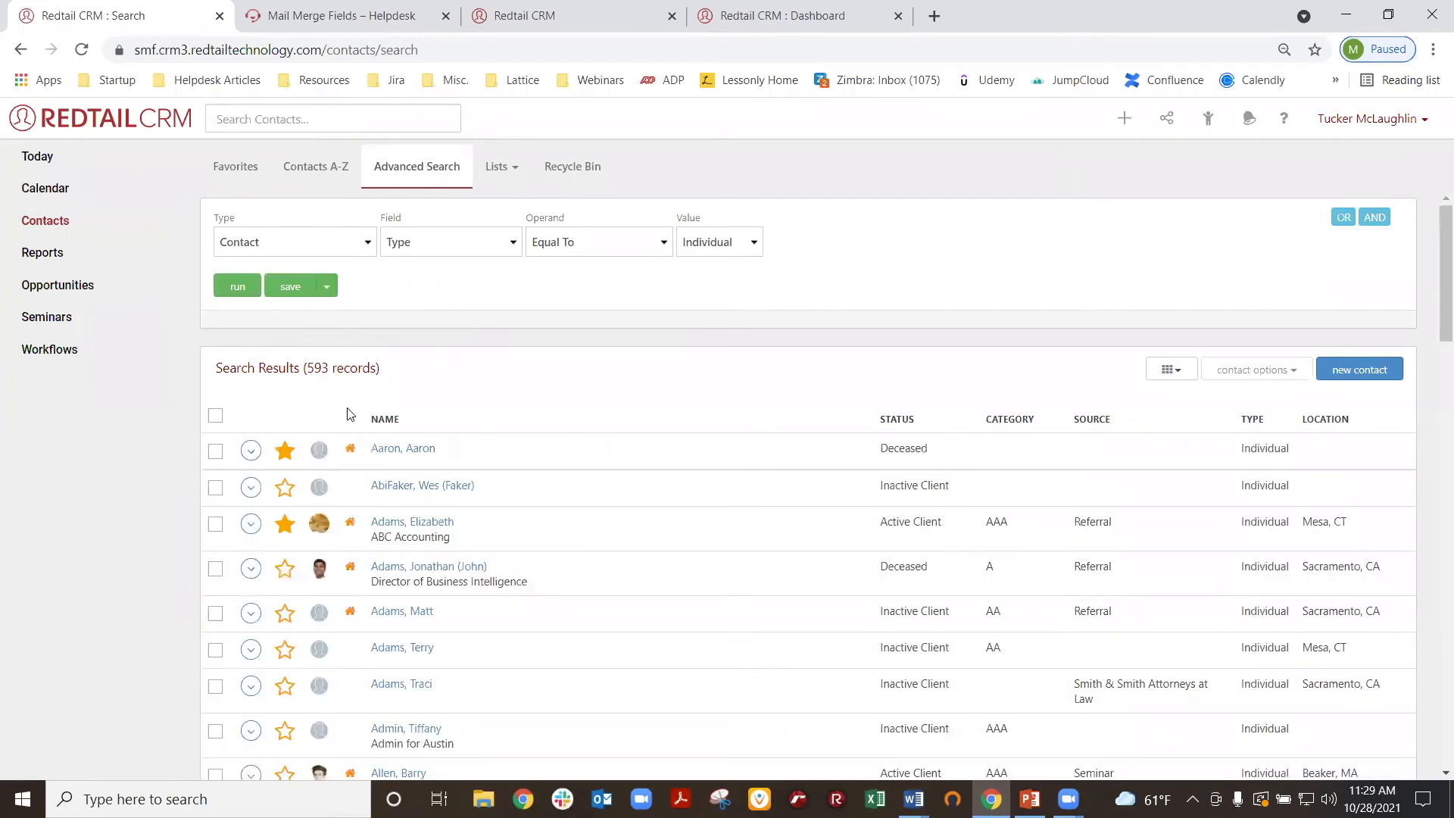
- Check the record count in the search results and select all matching contacts, including those beyond the current page
{"action": "left_click_drag", "start_coordinate": [303, 368], "coordinate": [376, 371]}
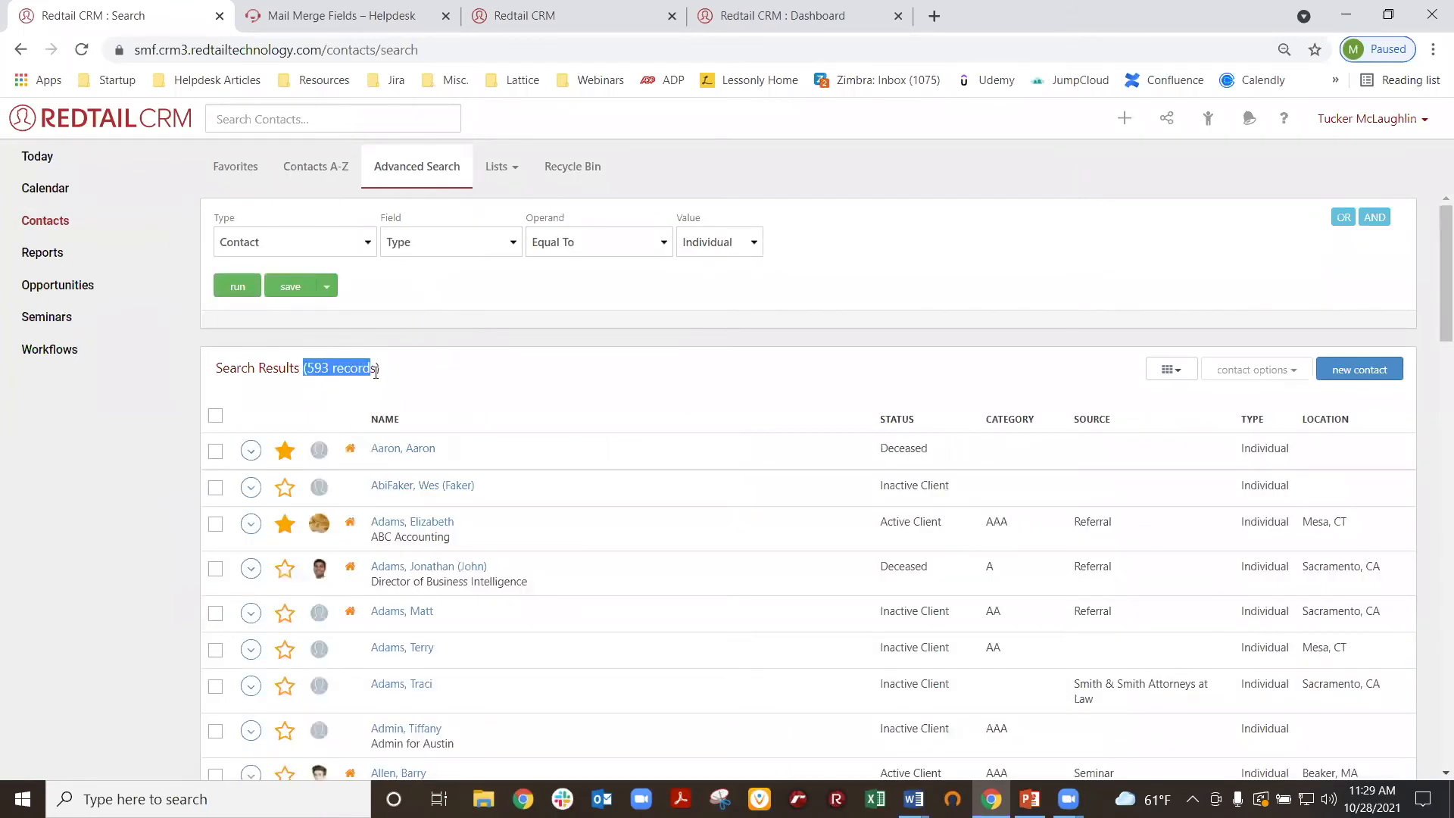
{"action": "left_click", "coordinate": [474, 389]}
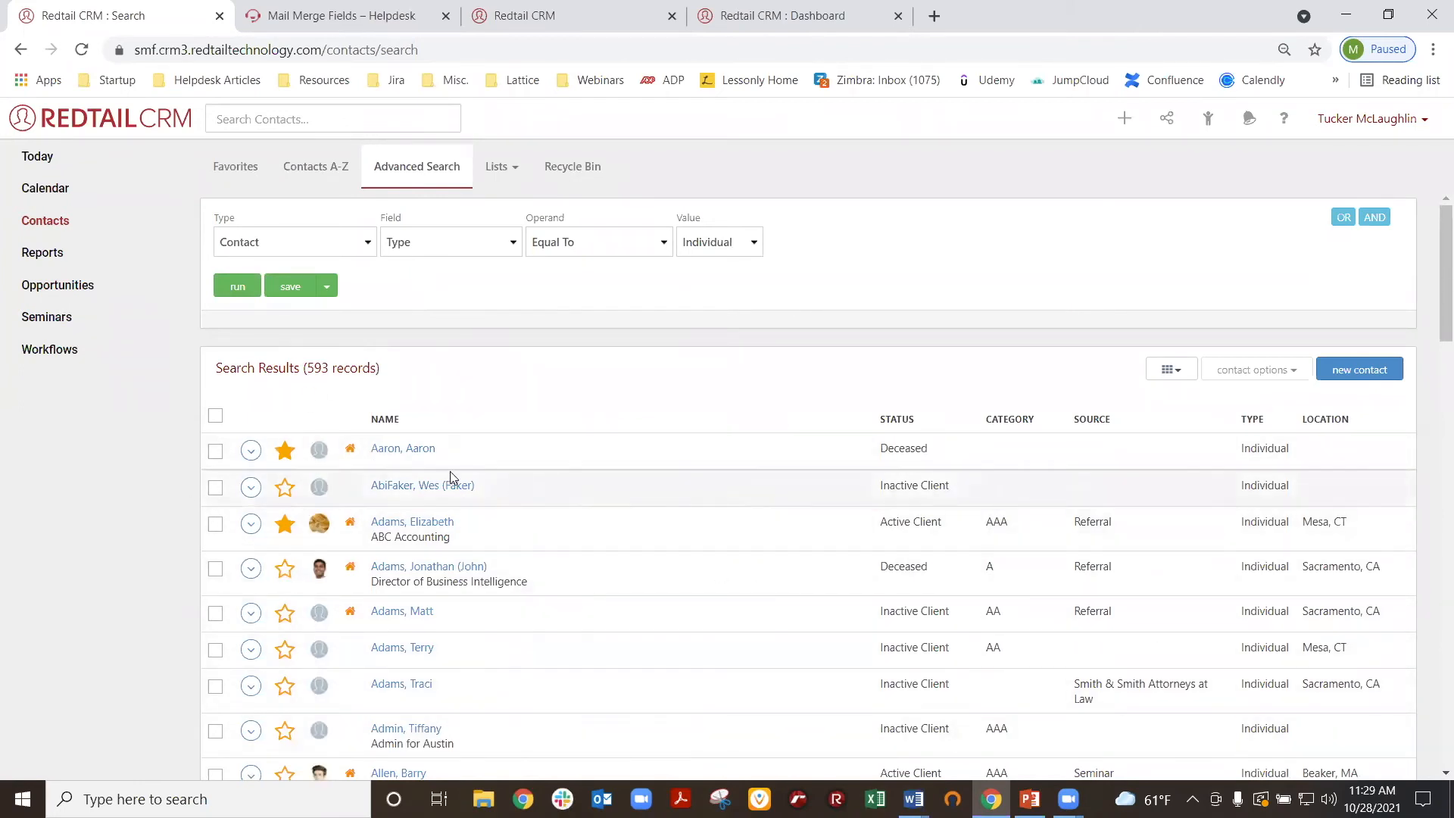
{"action": "left_click", "coordinate": [215, 415]}
{"action": "left_click", "coordinate": [536, 449]}
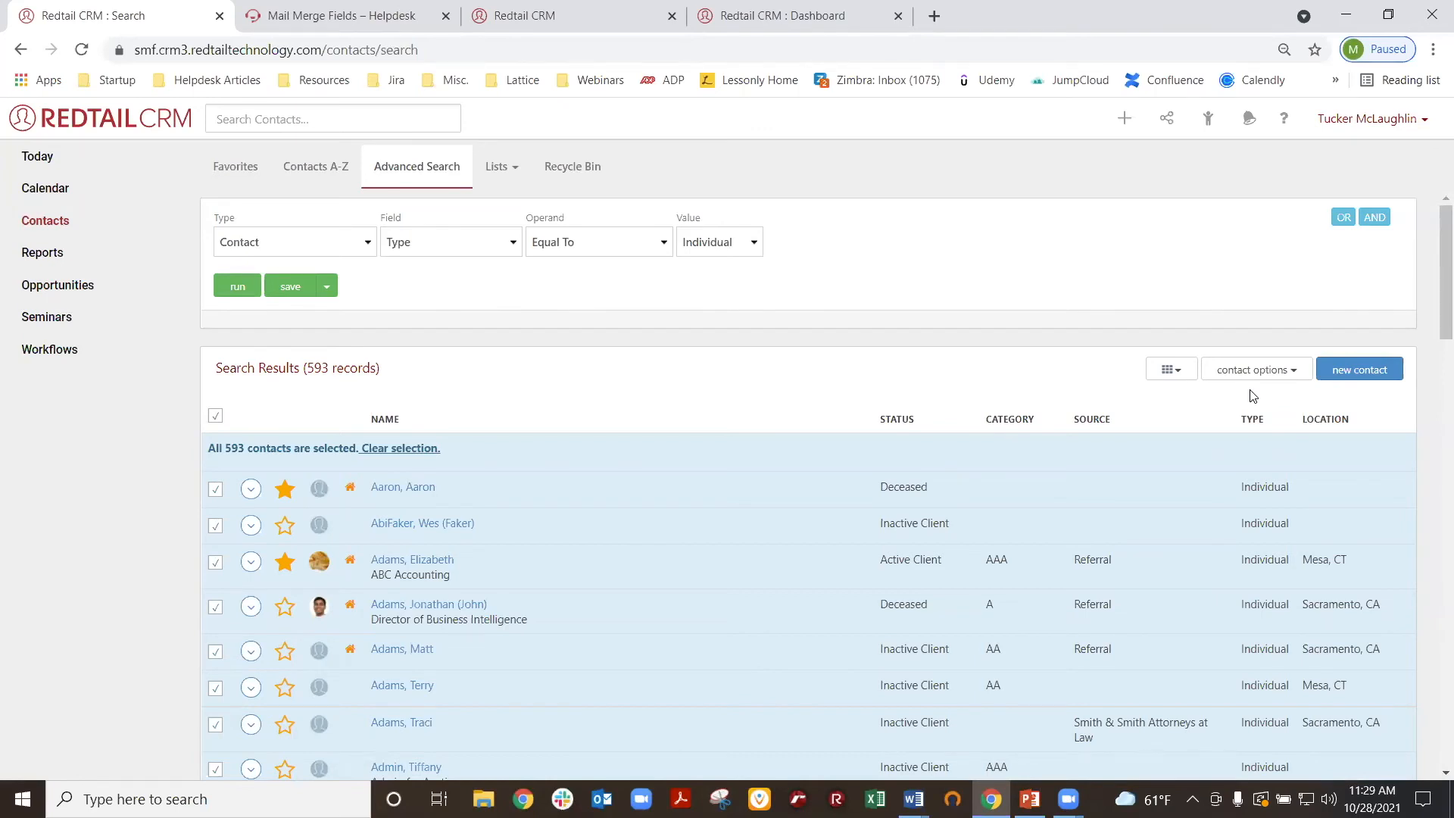
- Start label creation for all selected contacts and enable Save As Note
{"action": "left_click", "coordinate": [1287, 377]}
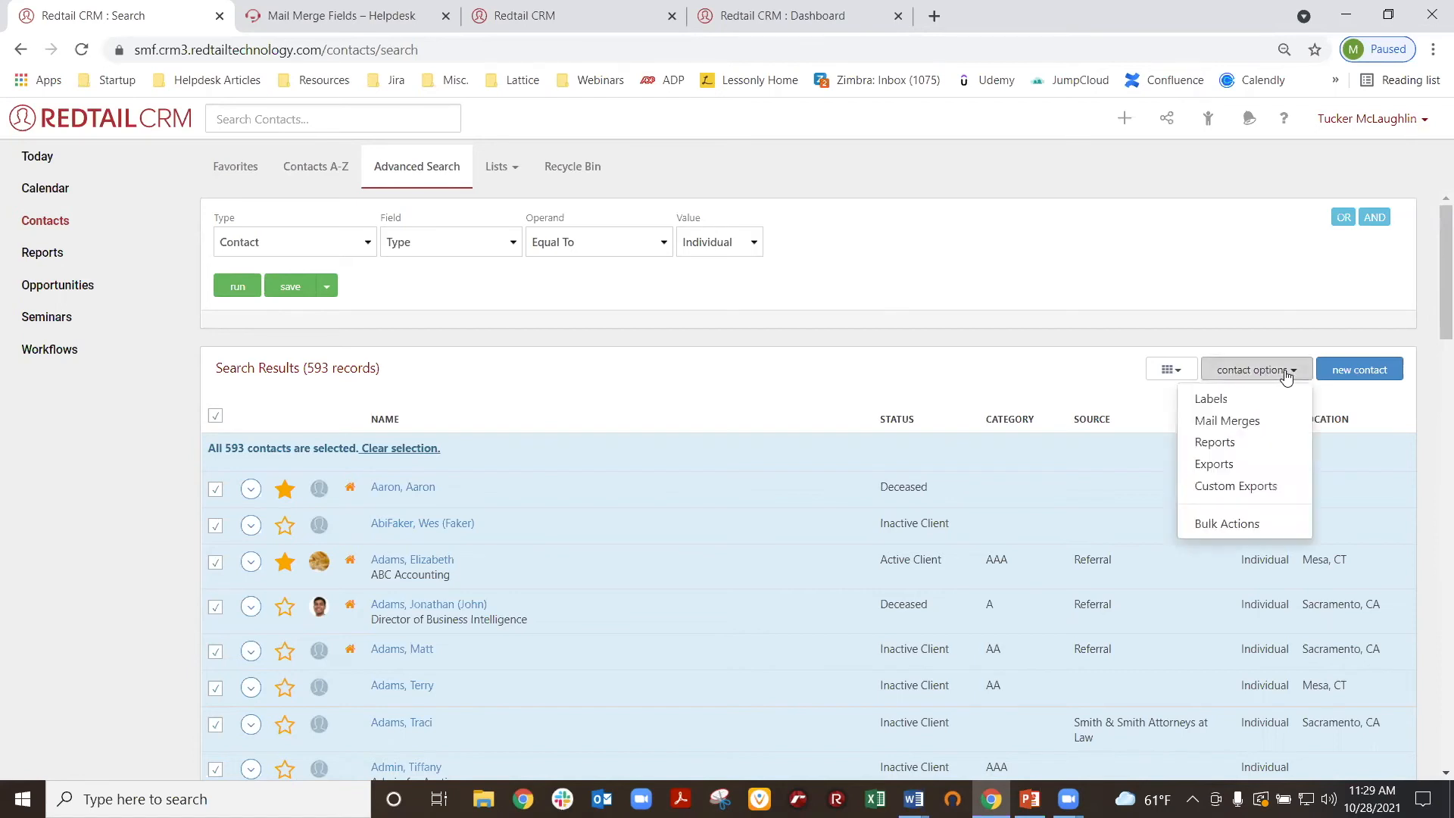
{"action": "left_click", "coordinate": [1239, 400]}
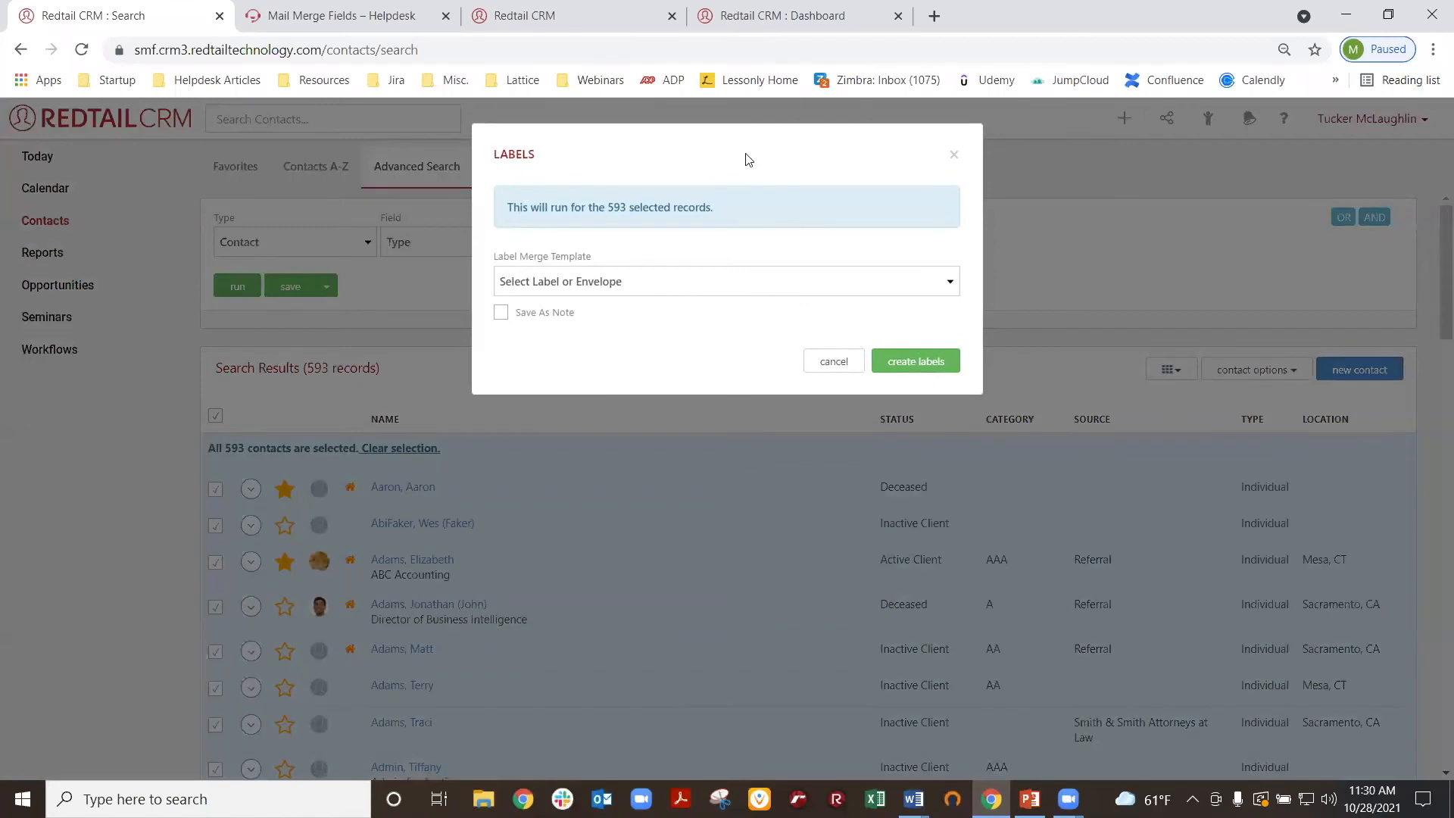
{"action": "left_click", "coordinate": [500, 319]}
{"action": "left_click_drag", "start_coordinate": [512, 315], "coordinate": [570, 318]}
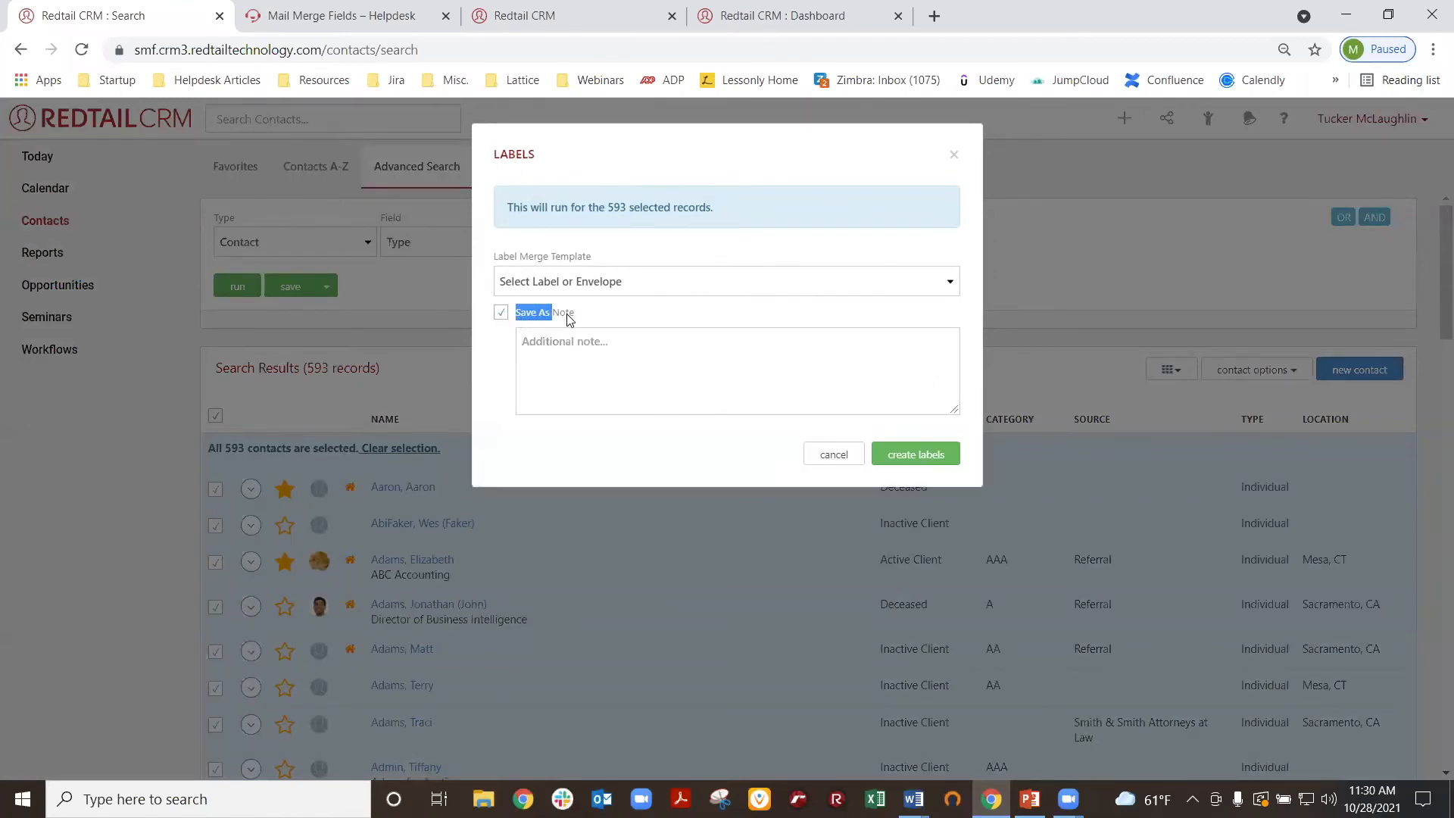
{"action": "left_click", "coordinate": [607, 316]}
- Examine the available Avery label and envelope merge templates, and close the label setup without creating labels
{"action": "left_click", "coordinate": [746, 290]}
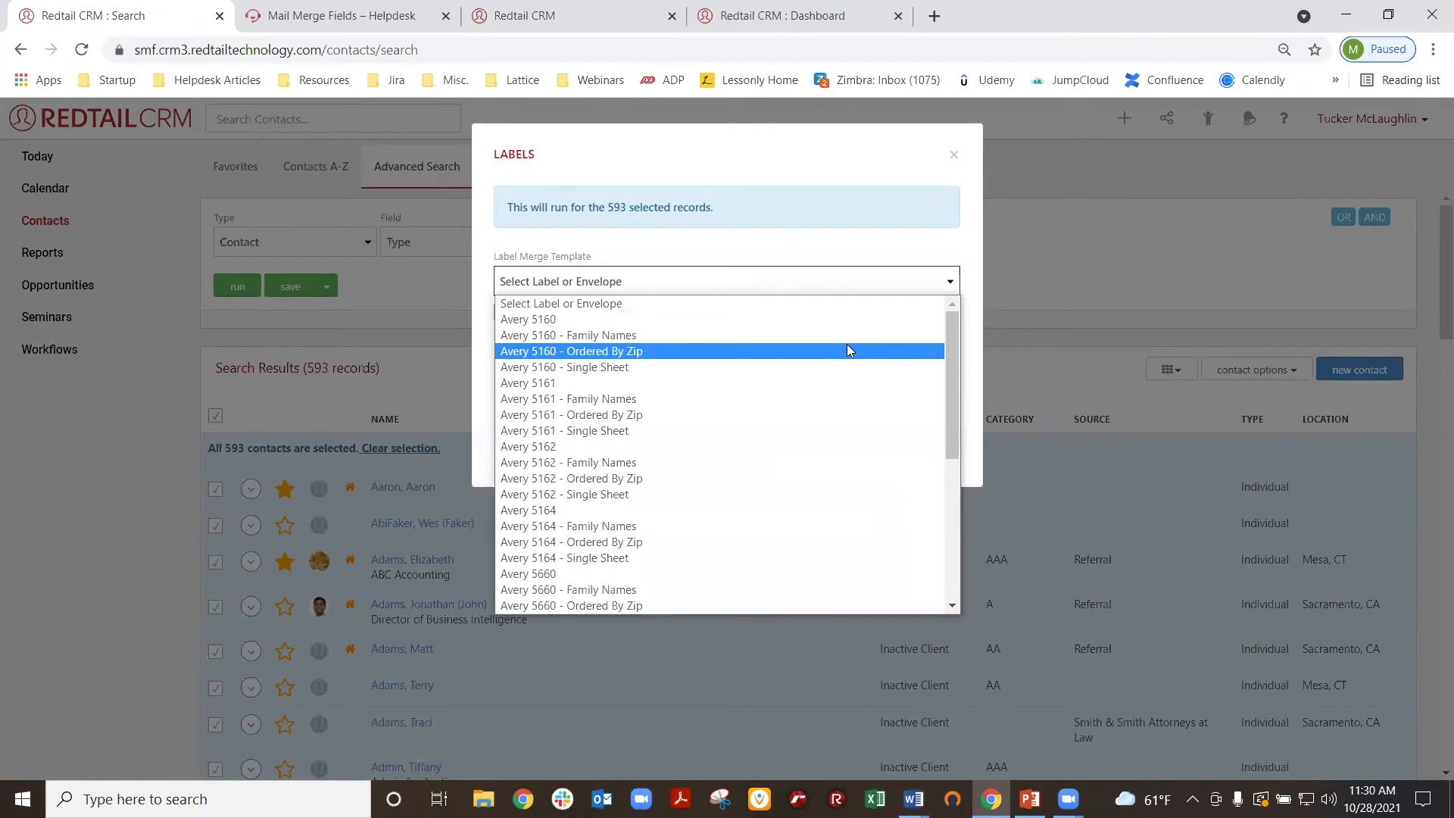
{"action": "scroll", "coordinate": [850, 347], "scroll_direction": "down", "scroll_amount": 3}
{"action": "scroll", "coordinate": [850, 345], "scroll_direction": "down", "scroll_amount": 3}
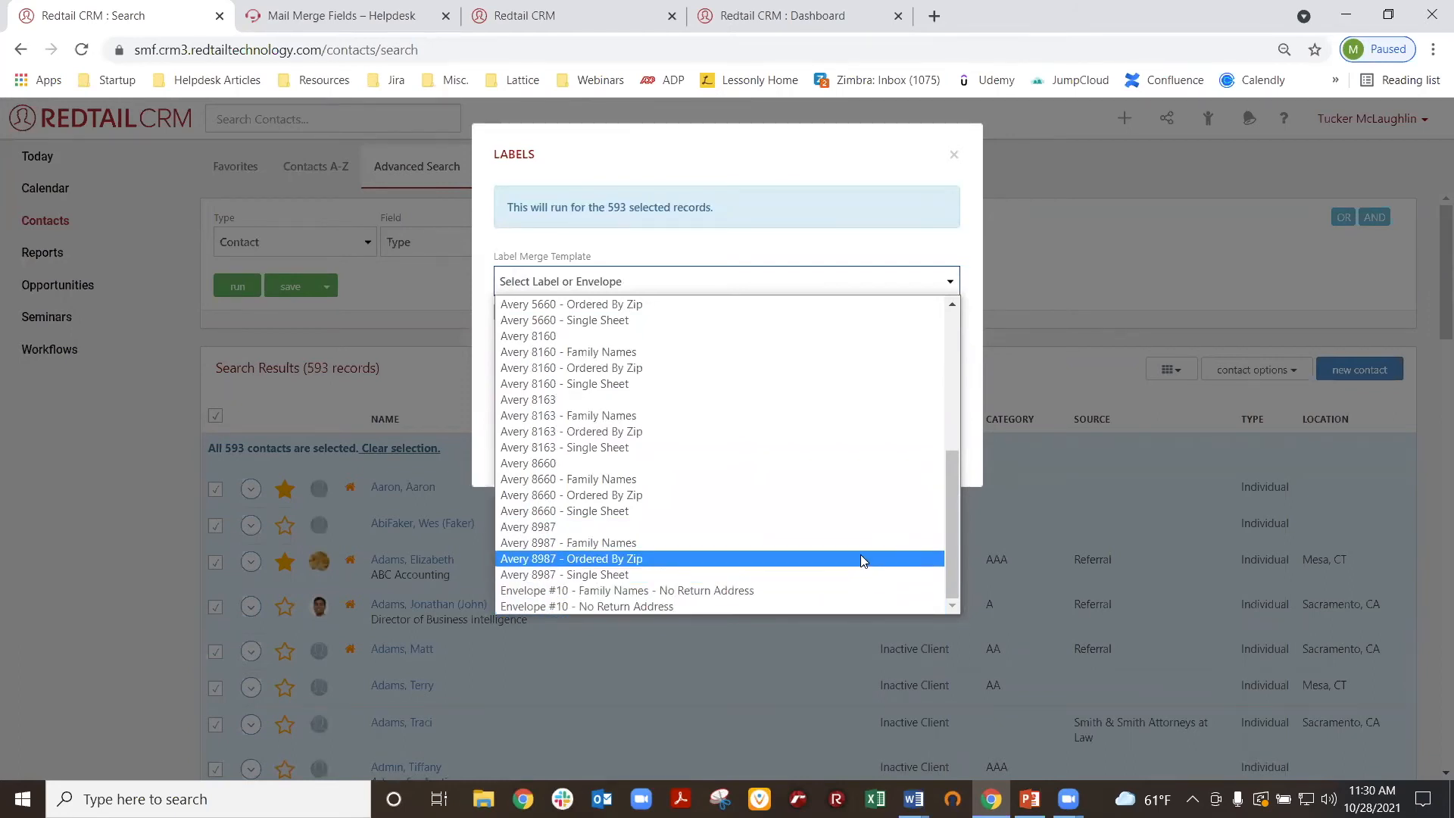
{"action": "scroll", "coordinate": [856, 555], "scroll_direction": "up", "scroll_amount": 5}
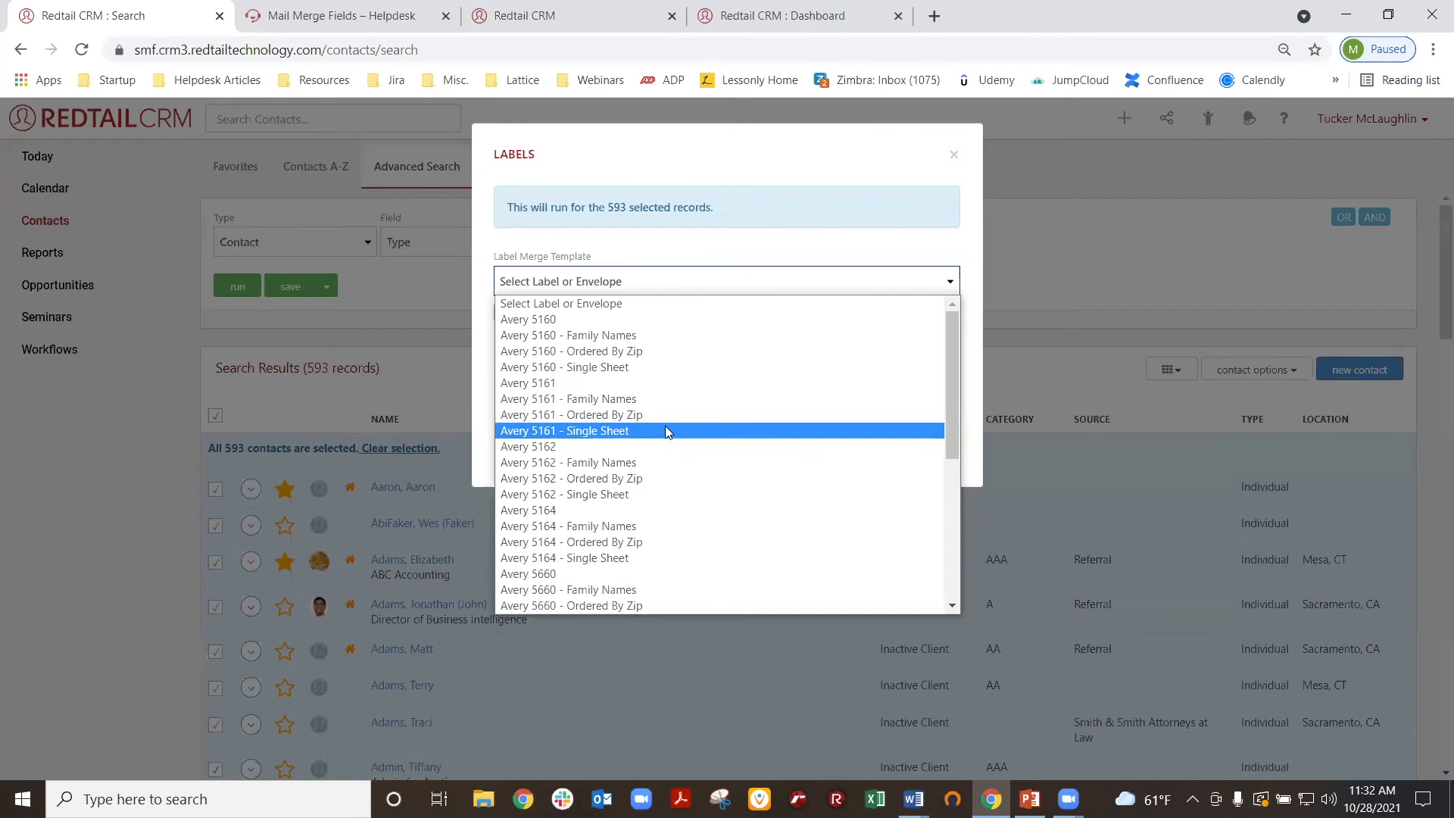
{"action": "scroll", "coordinate": [665, 427], "scroll_direction": "down", "scroll_amount": 5}
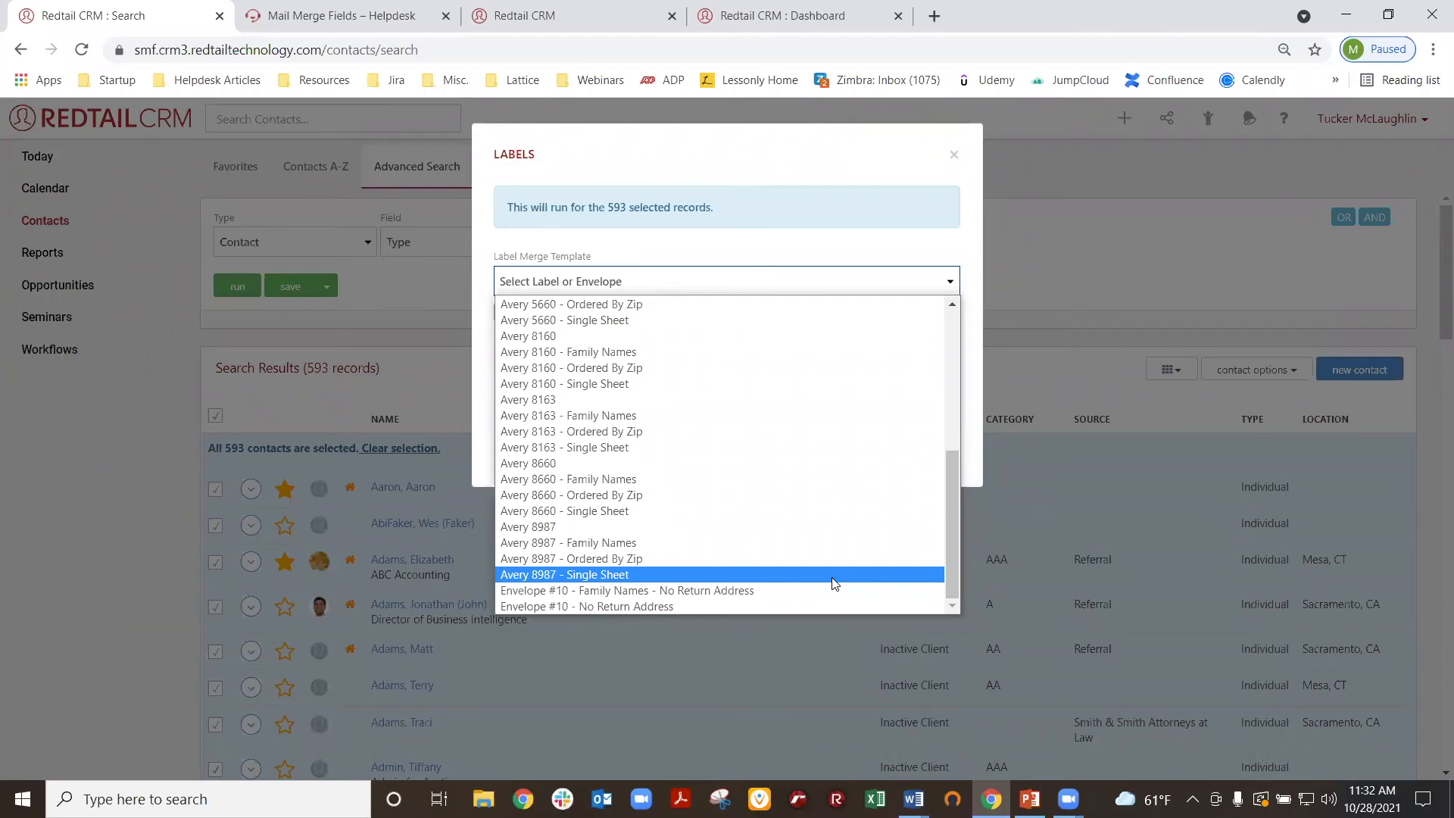
{"action": "scroll", "coordinate": [772, 527], "scroll_direction": "up", "scroll_amount": 4}
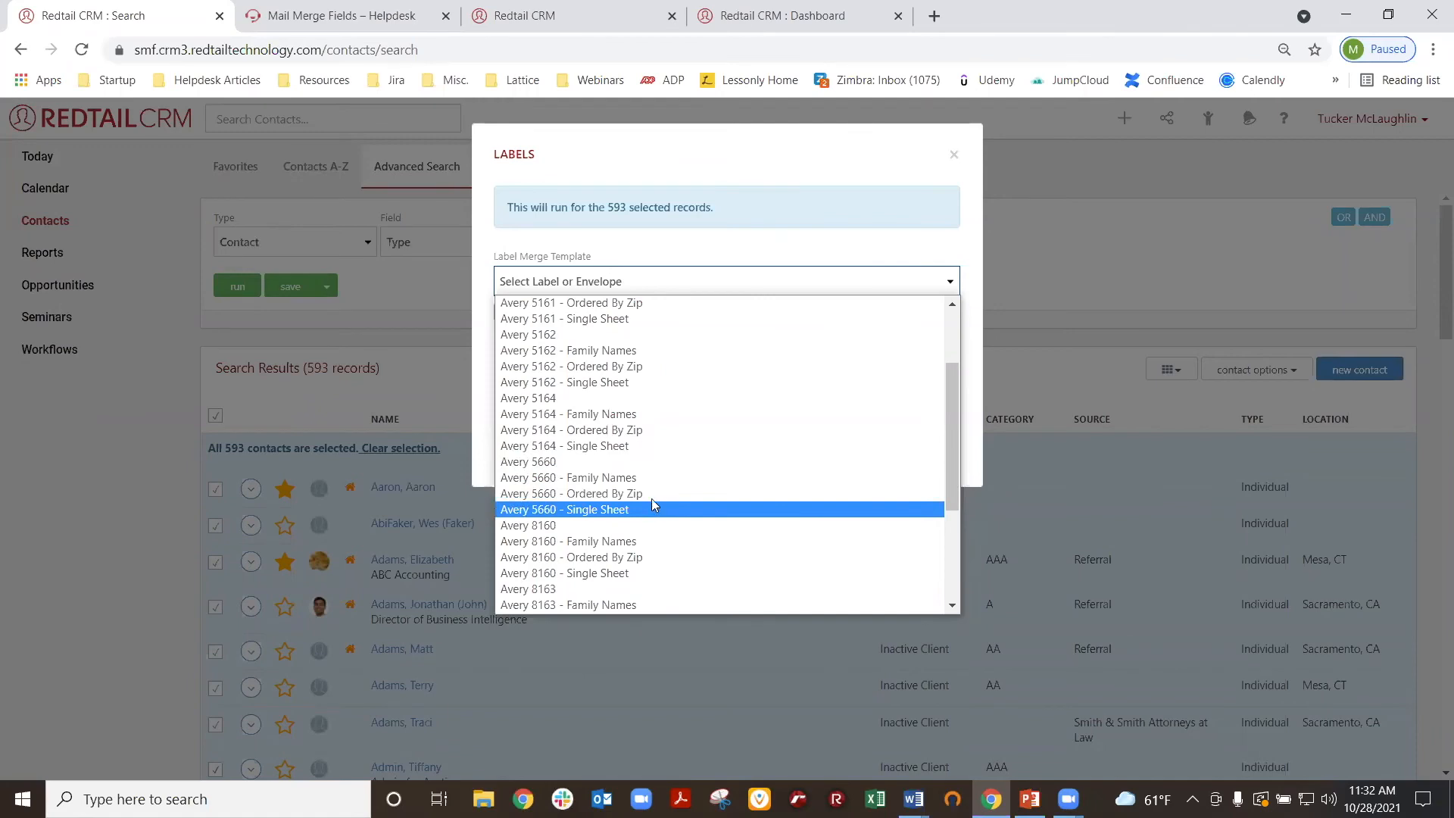
{"action": "left_click", "coordinate": [763, 248]}
{"action": "left_click", "coordinate": [953, 155]}
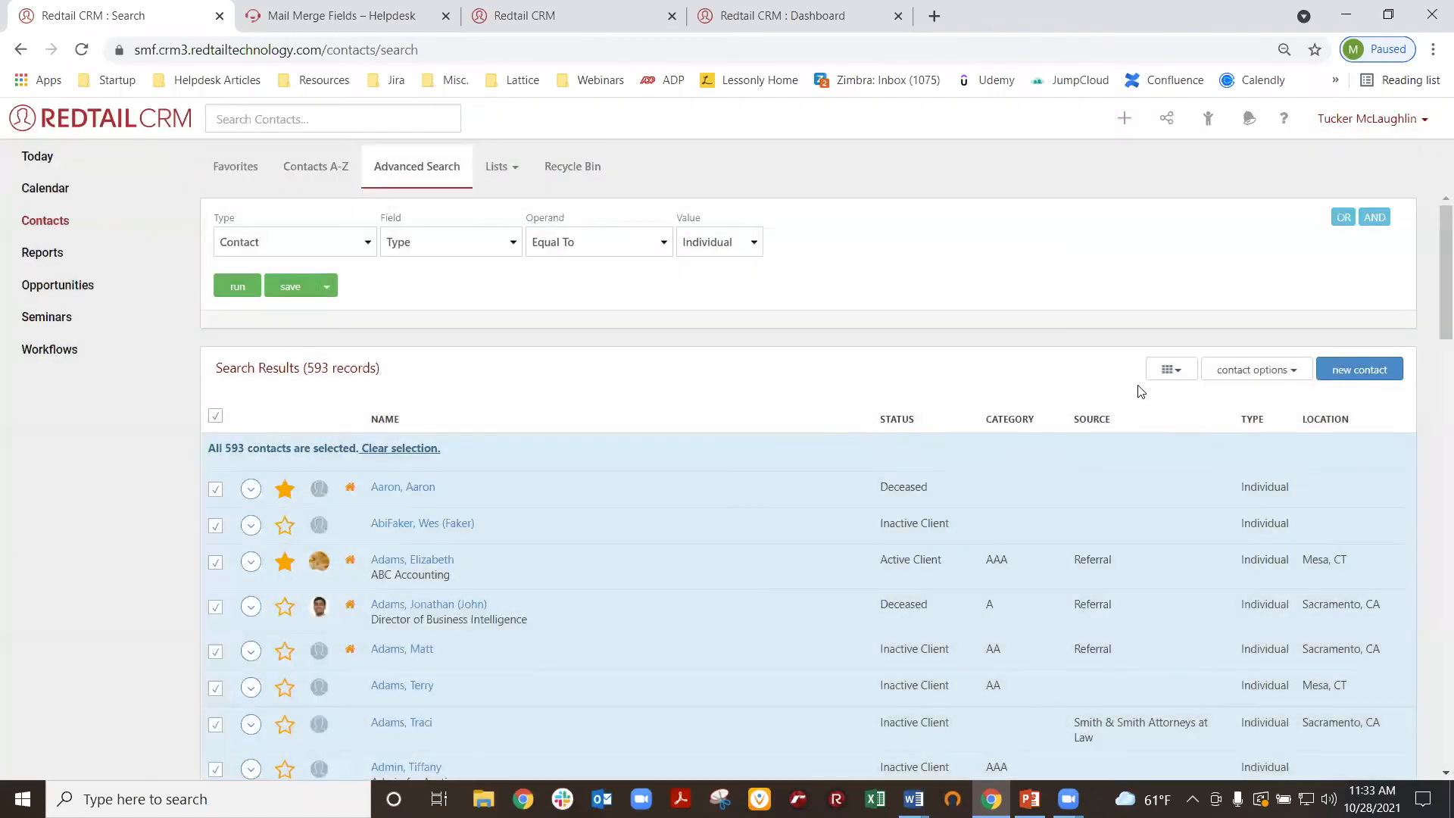
- Reopen label creation for the selected contacts, check the template choices again, and close it without creating labels
{"action": "left_click", "coordinate": [1223, 379]}
{"action": "left_click", "coordinate": [1222, 403]}
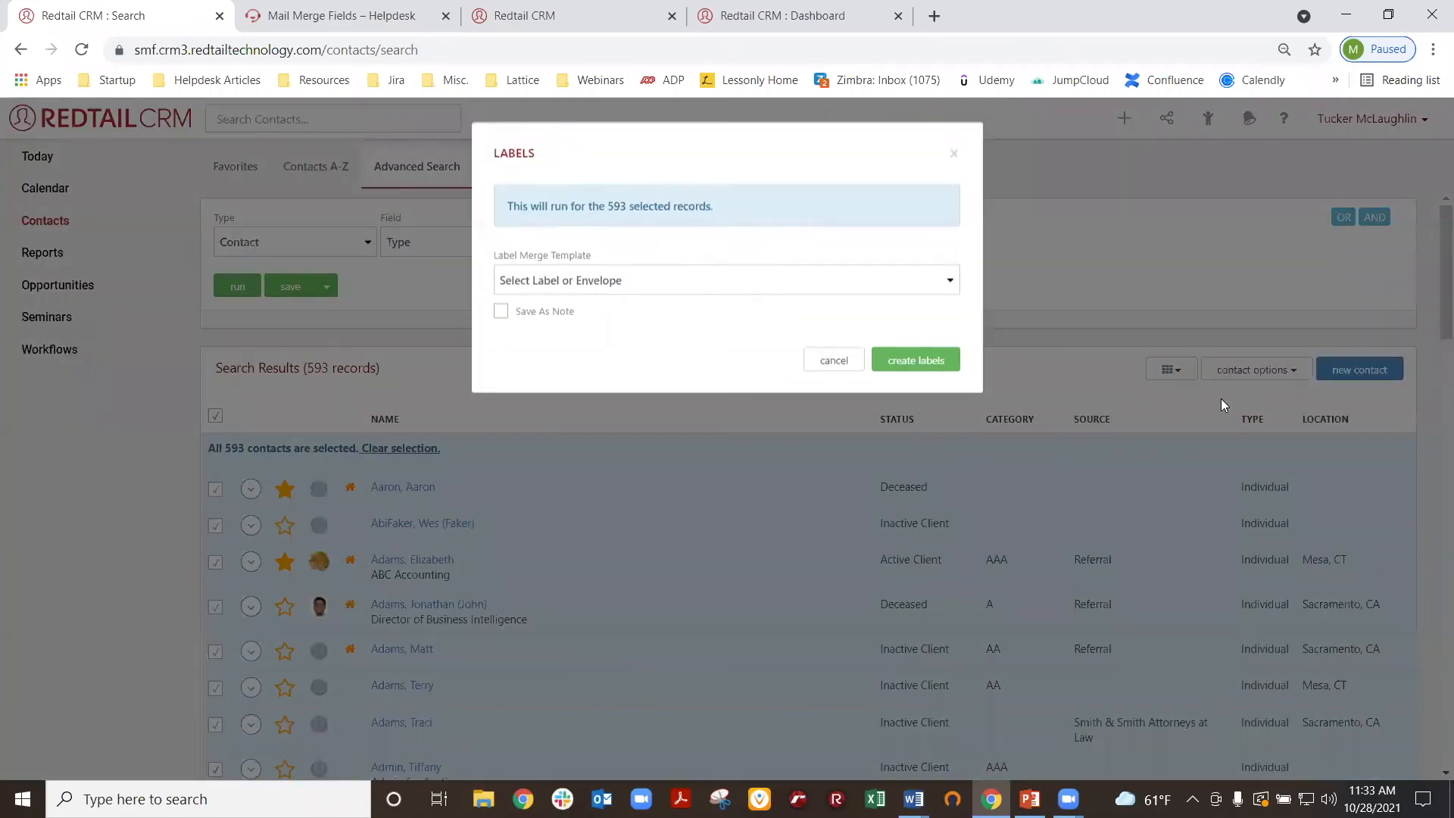
{"action": "left_click", "coordinate": [836, 282]}
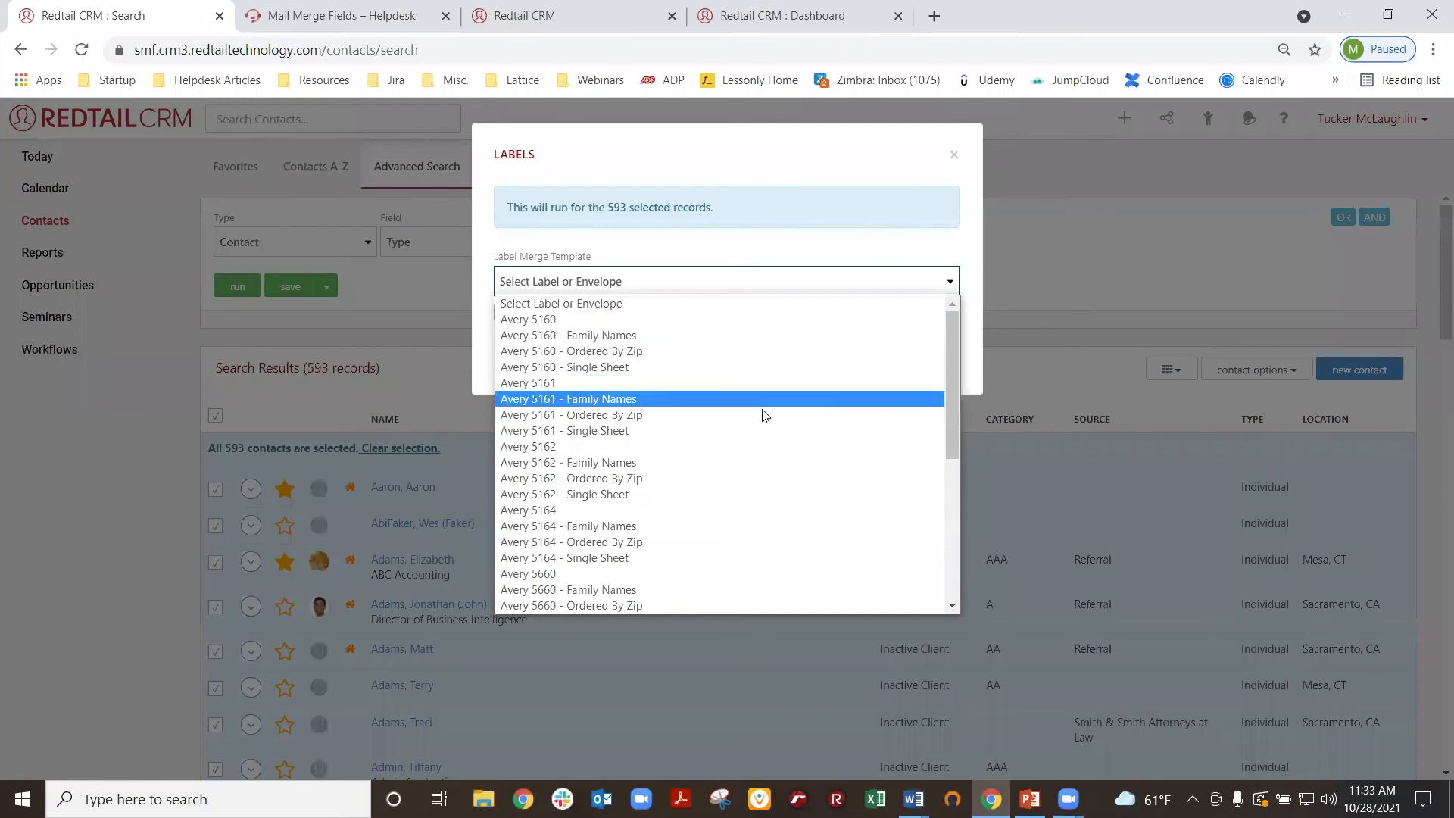
{"action": "left_click", "coordinate": [957, 157]}
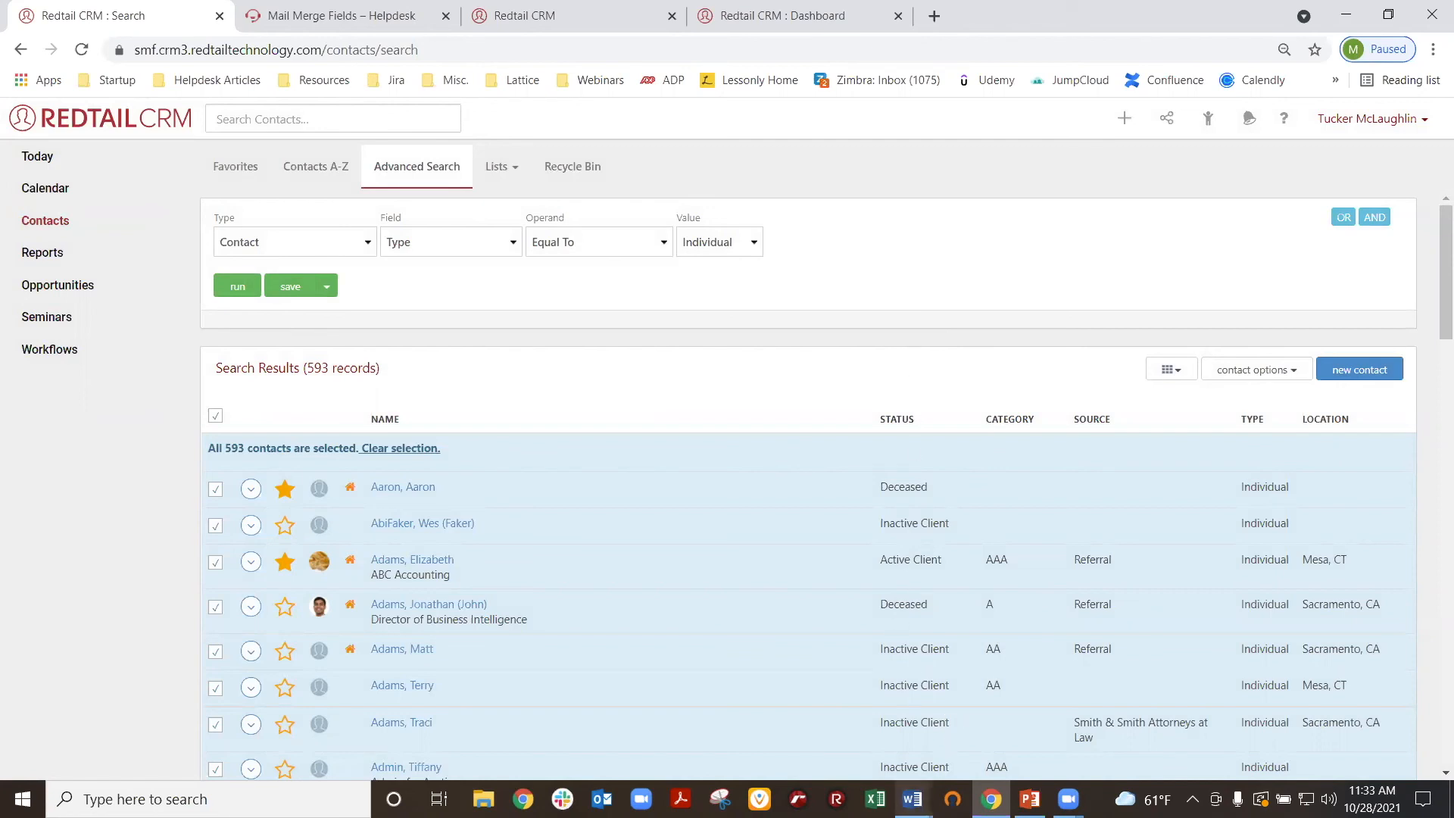
- Switch to the Letter Head with Address document in Word and open the label options for a new label sheet
{"action": "mouse_move", "coordinate": [912, 798]}
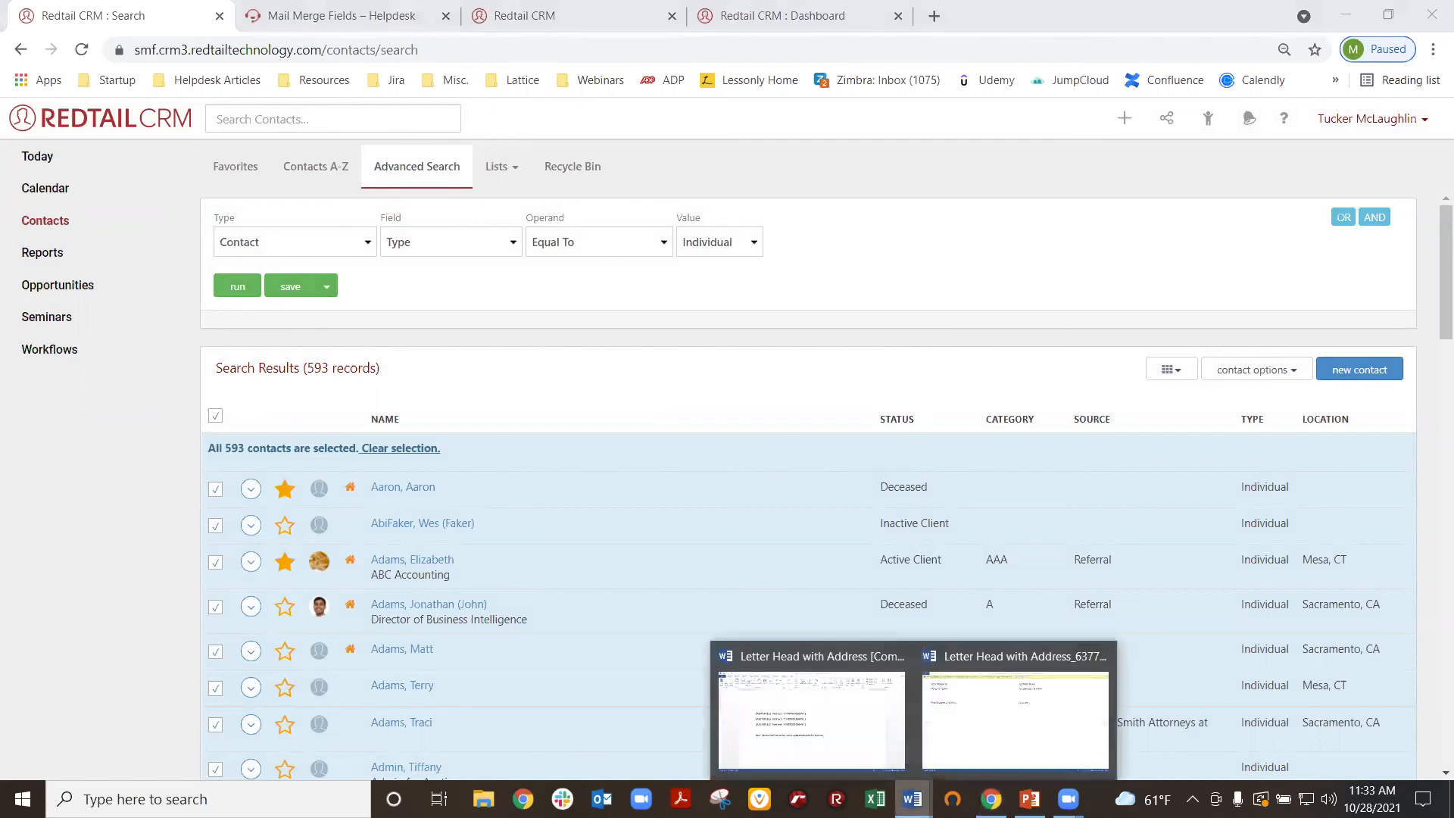
{"action": "left_click", "coordinate": [866, 715]}
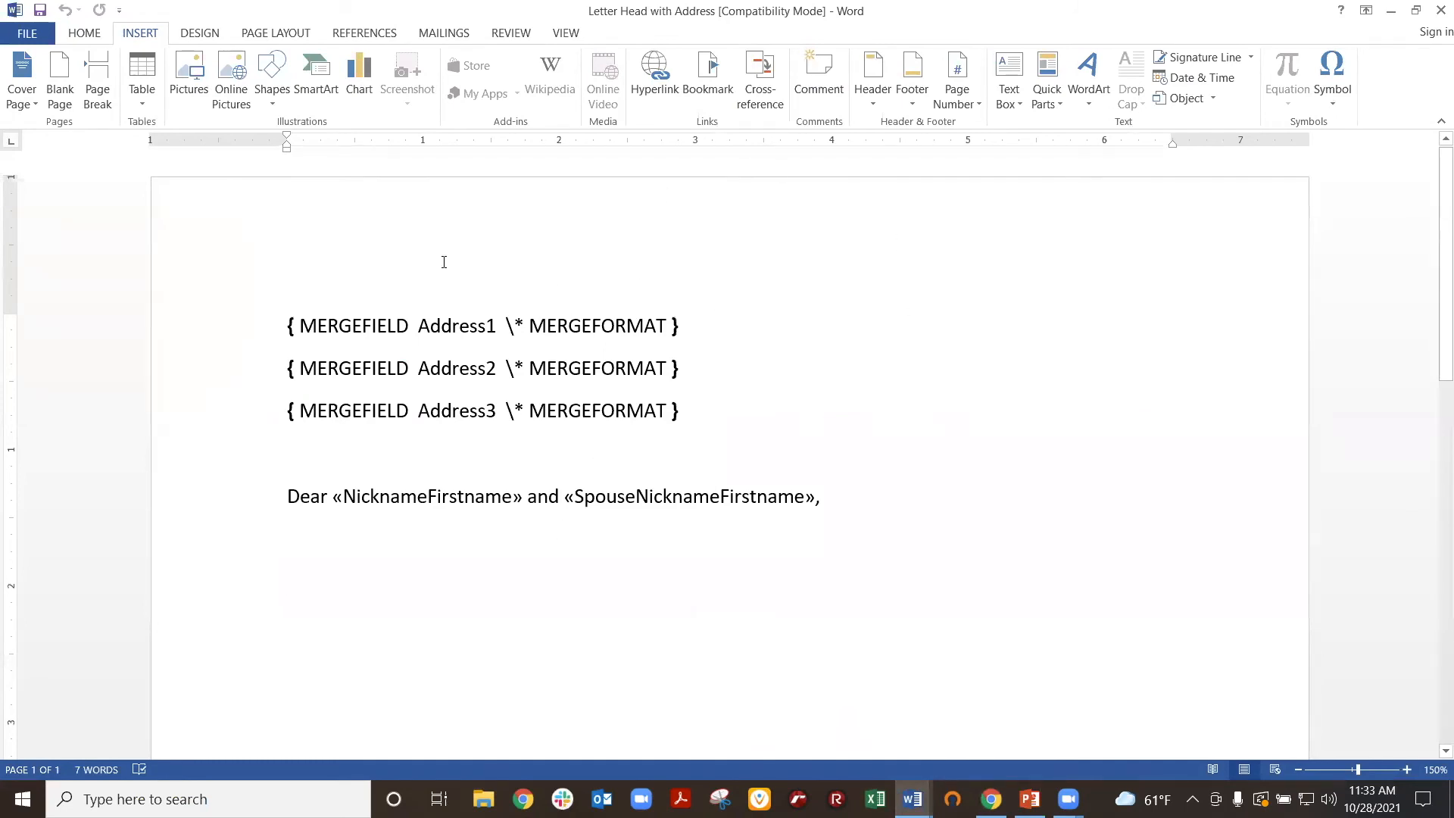
{"action": "left_click", "coordinate": [445, 34]}
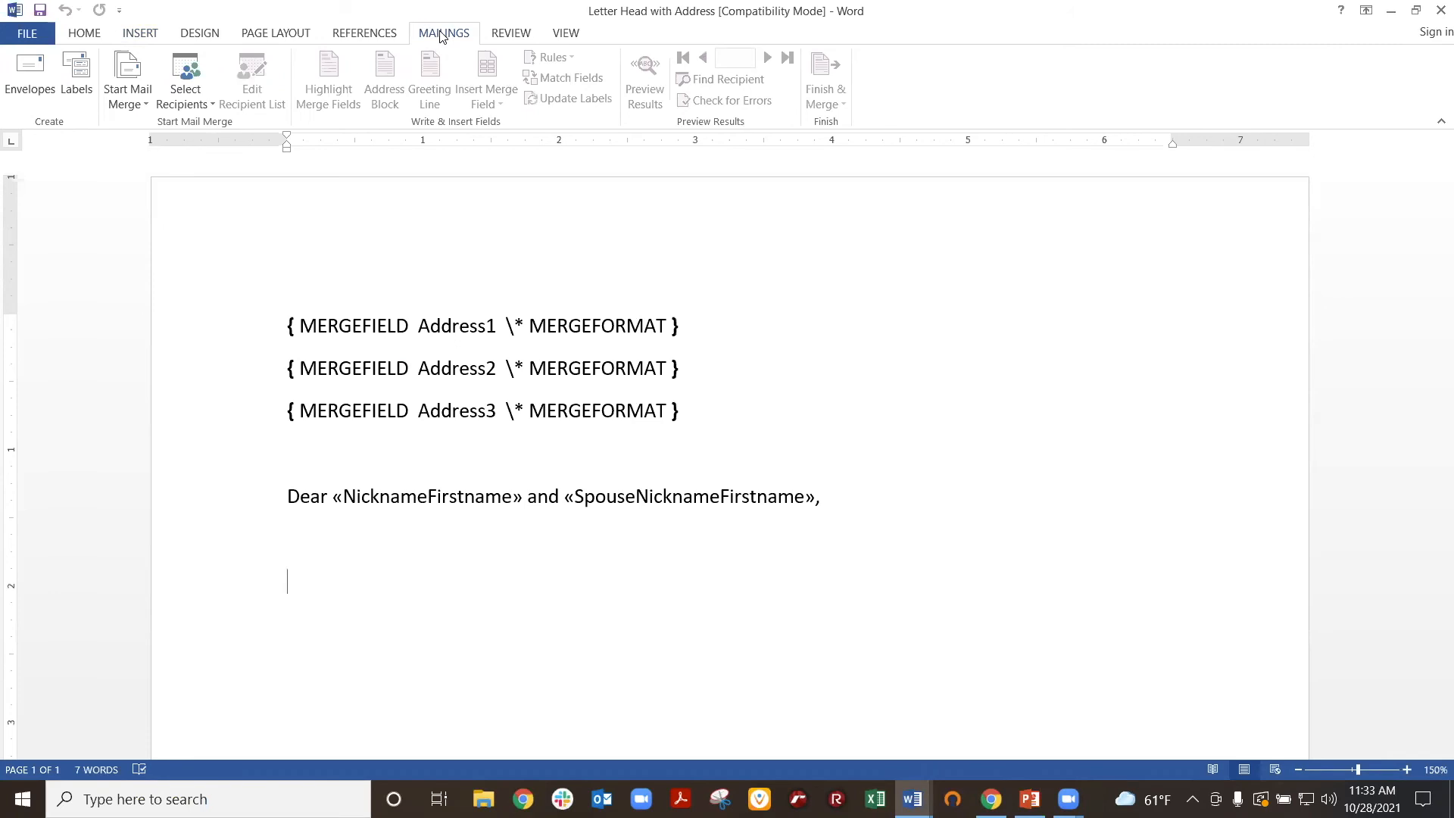
{"action": "left_click", "coordinate": [82, 78]}
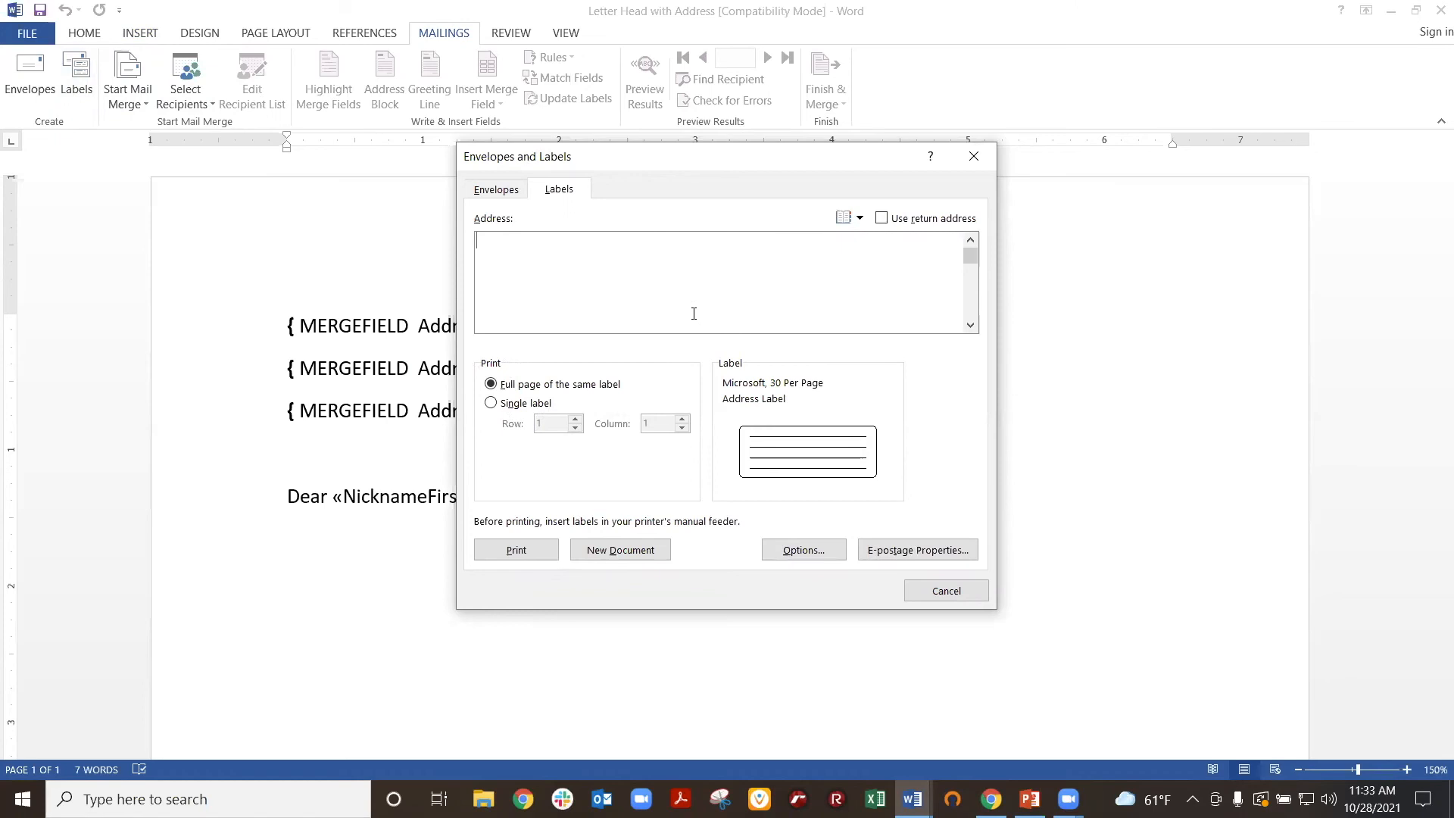
{"action": "left_click", "coordinate": [809, 556]}
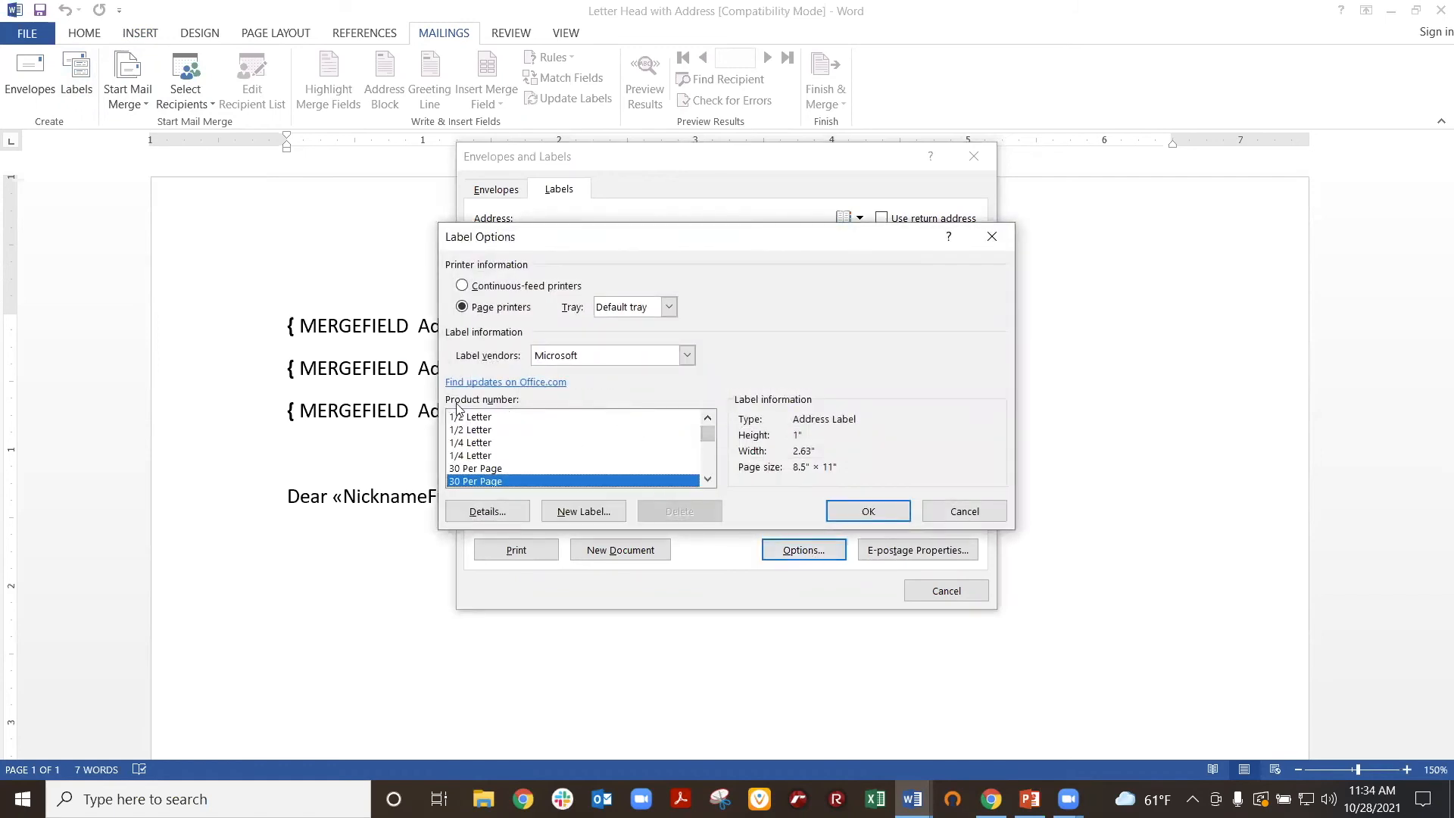
- Choose the Microsoft 30 Per Page address label, 1" high by 2.63" wide, and create a new label document
{"action": "left_click", "coordinate": [471, 431]}
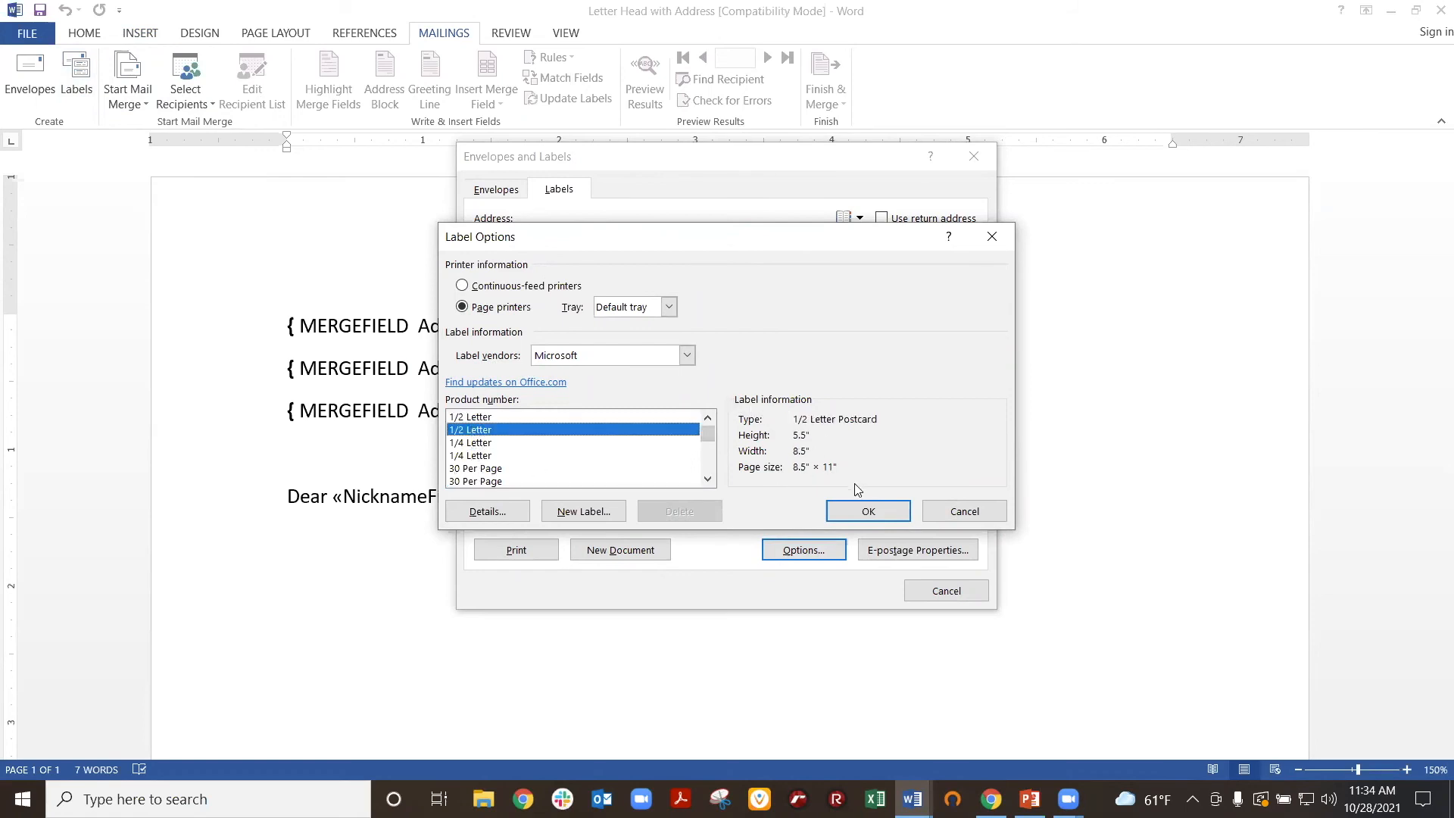
{"action": "left_click", "coordinate": [483, 468]}
{"action": "scroll", "coordinate": [489, 469], "scroll_direction": "down", "scroll_amount": 1}
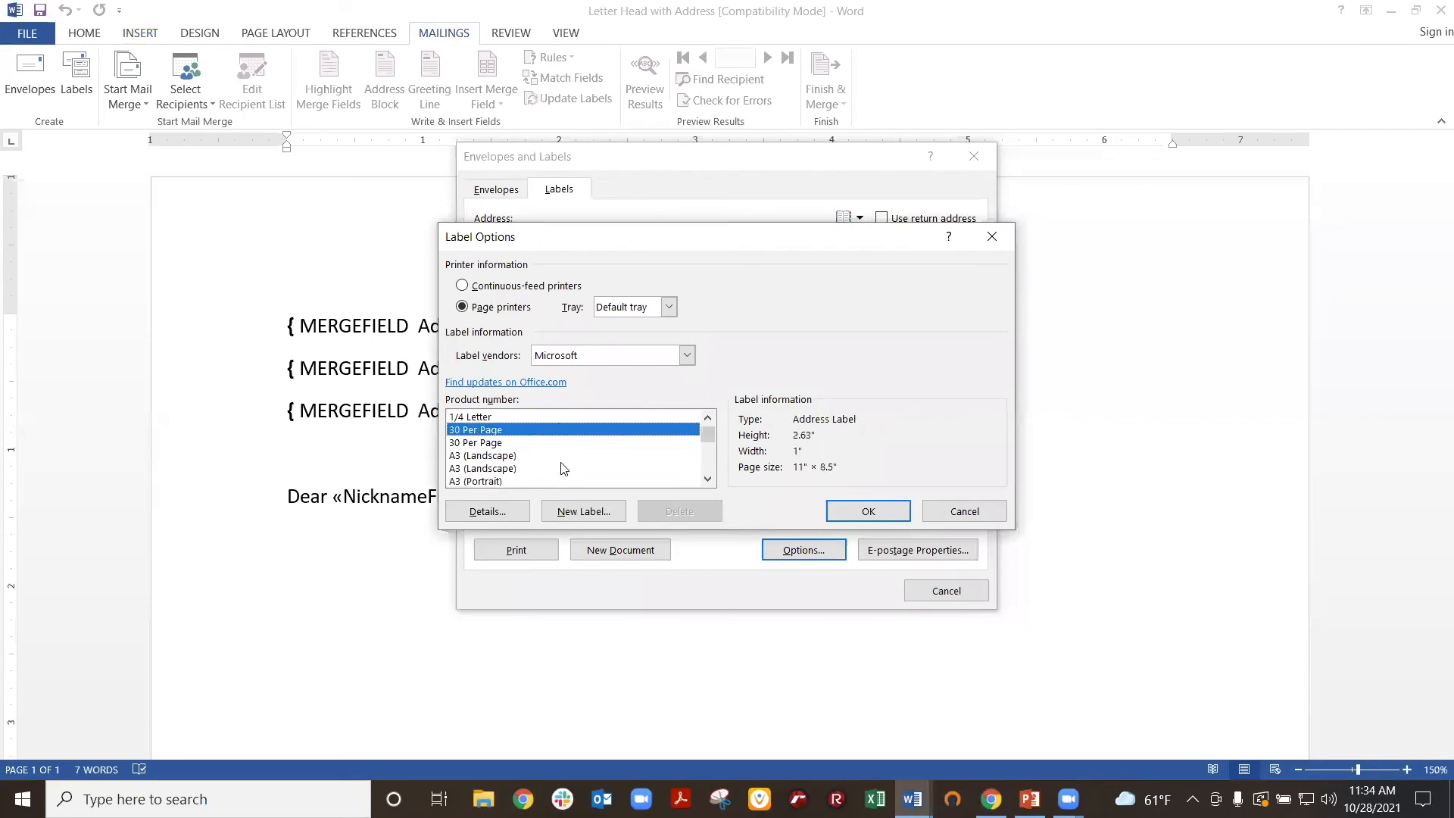
{"action": "left_click", "coordinate": [497, 443]}
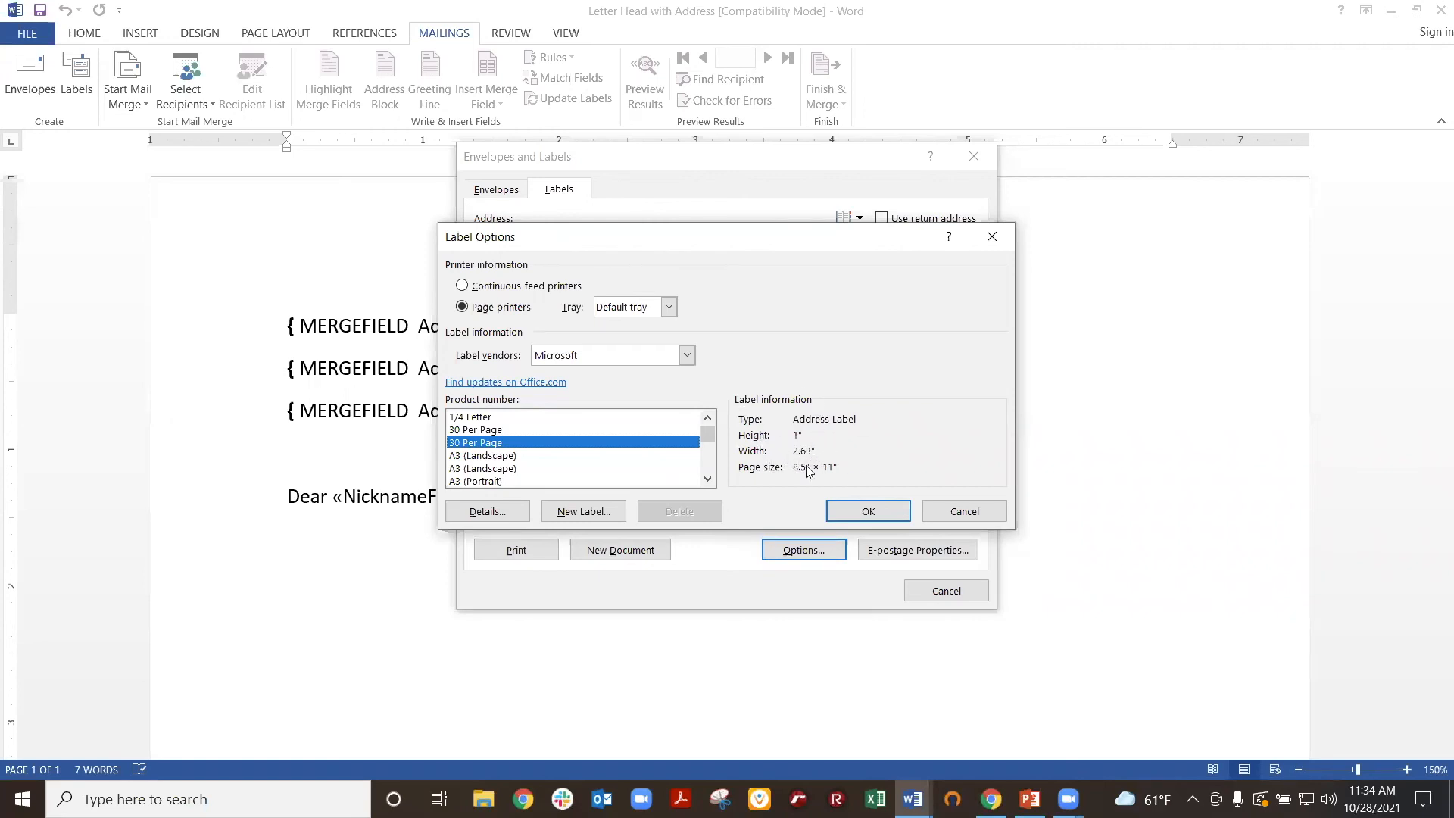
{"action": "left_click", "coordinate": [877, 514]}
{"action": "left_click", "coordinate": [624, 552]}
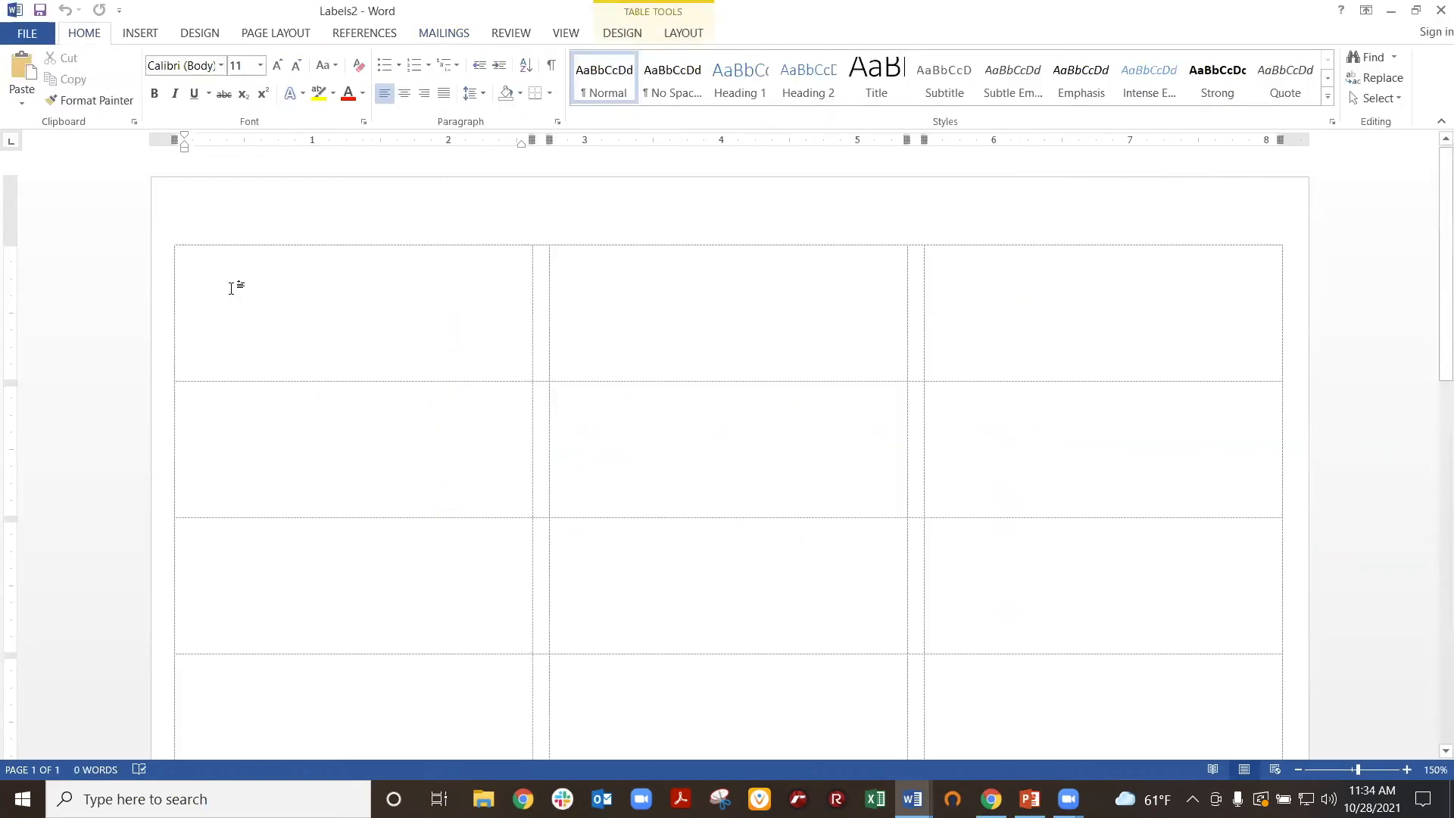
{"action": "left_click", "coordinate": [703, 301]}
{"action": "left_click", "coordinate": [1092, 308]}
{"action": "left_click", "coordinate": [510, 450]}
{"action": "left_click", "coordinate": [680, 446]}
{"action": "left_click", "coordinate": [1014, 454]}
- Insert a Mail Merge MergeField named firstname in the first label cell
{"action": "left_click", "coordinate": [311, 315]}
{"action": "left_click", "coordinate": [138, 36]}
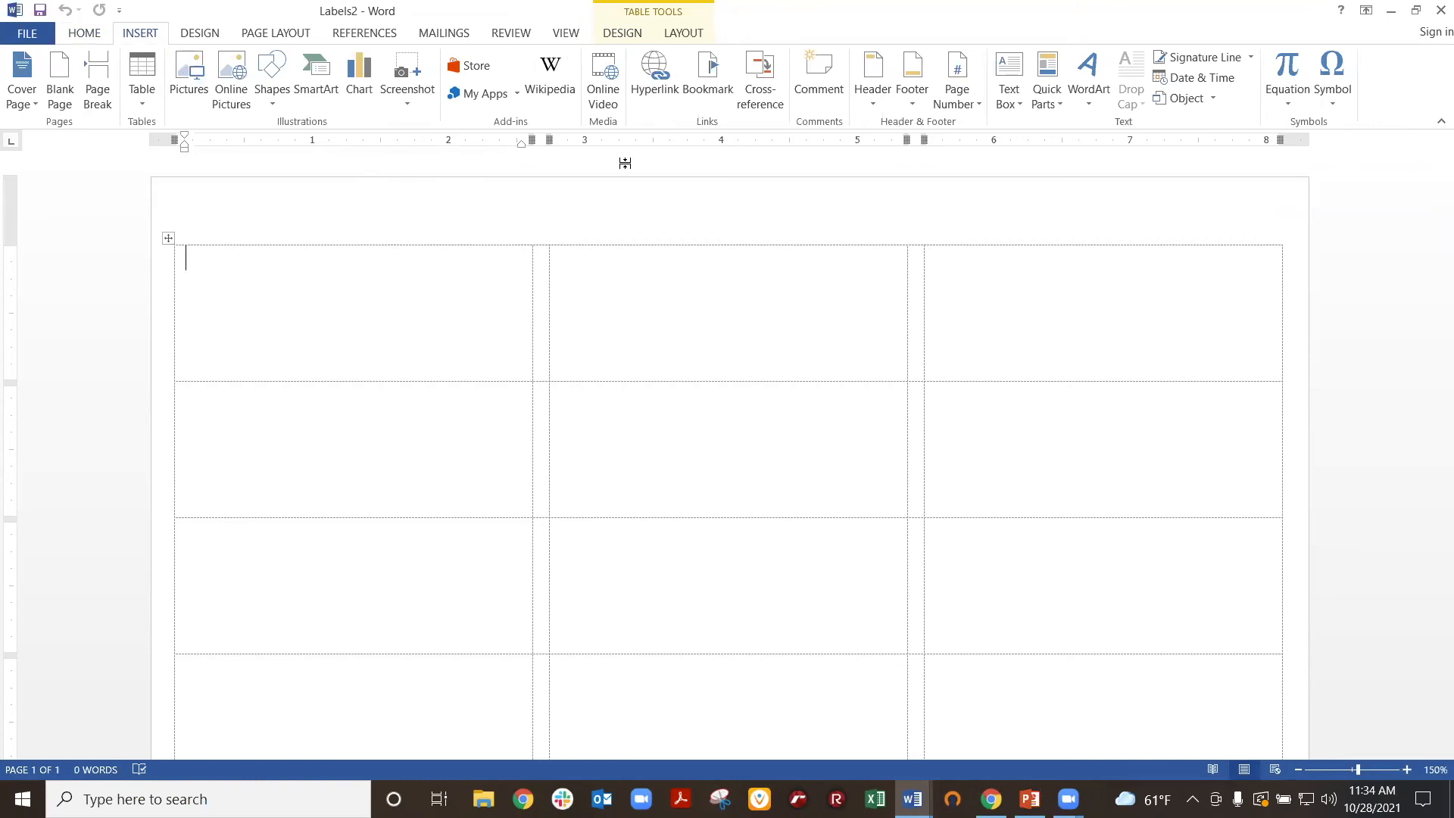
{"action": "left_click", "coordinate": [1050, 105]}
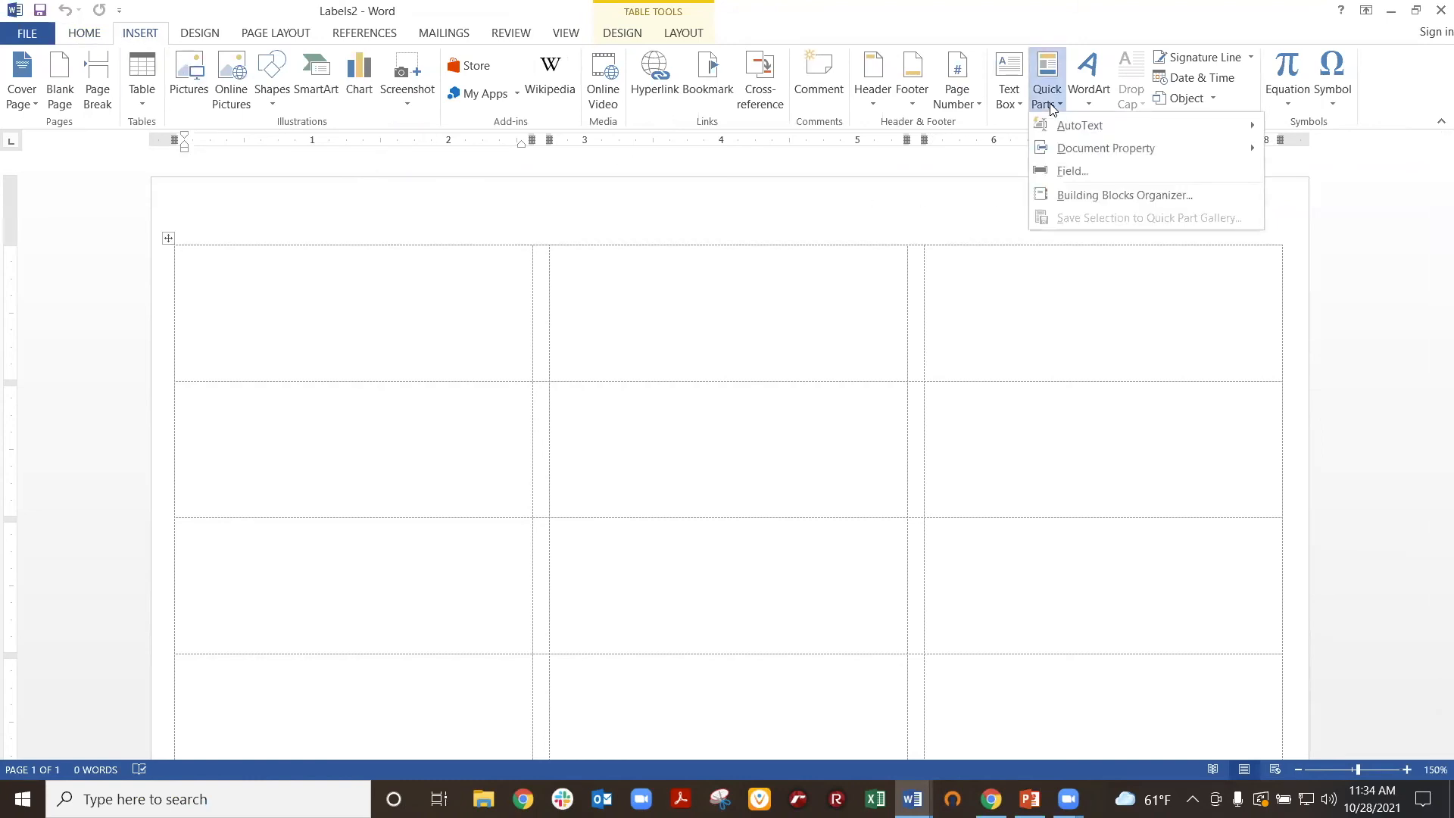
{"action": "left_click", "coordinate": [1067, 173]}
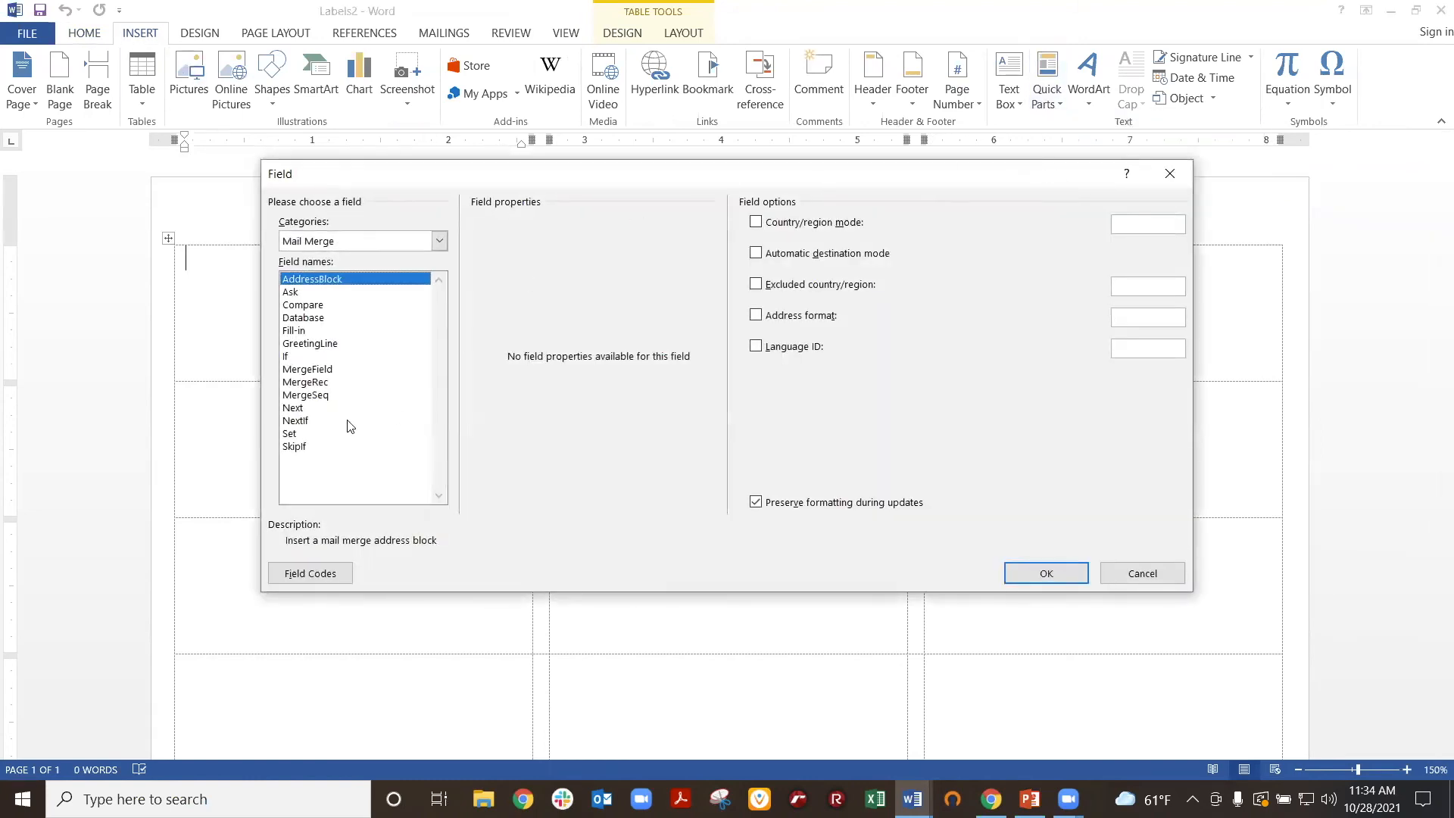
{"action": "left_click", "coordinate": [338, 241]}
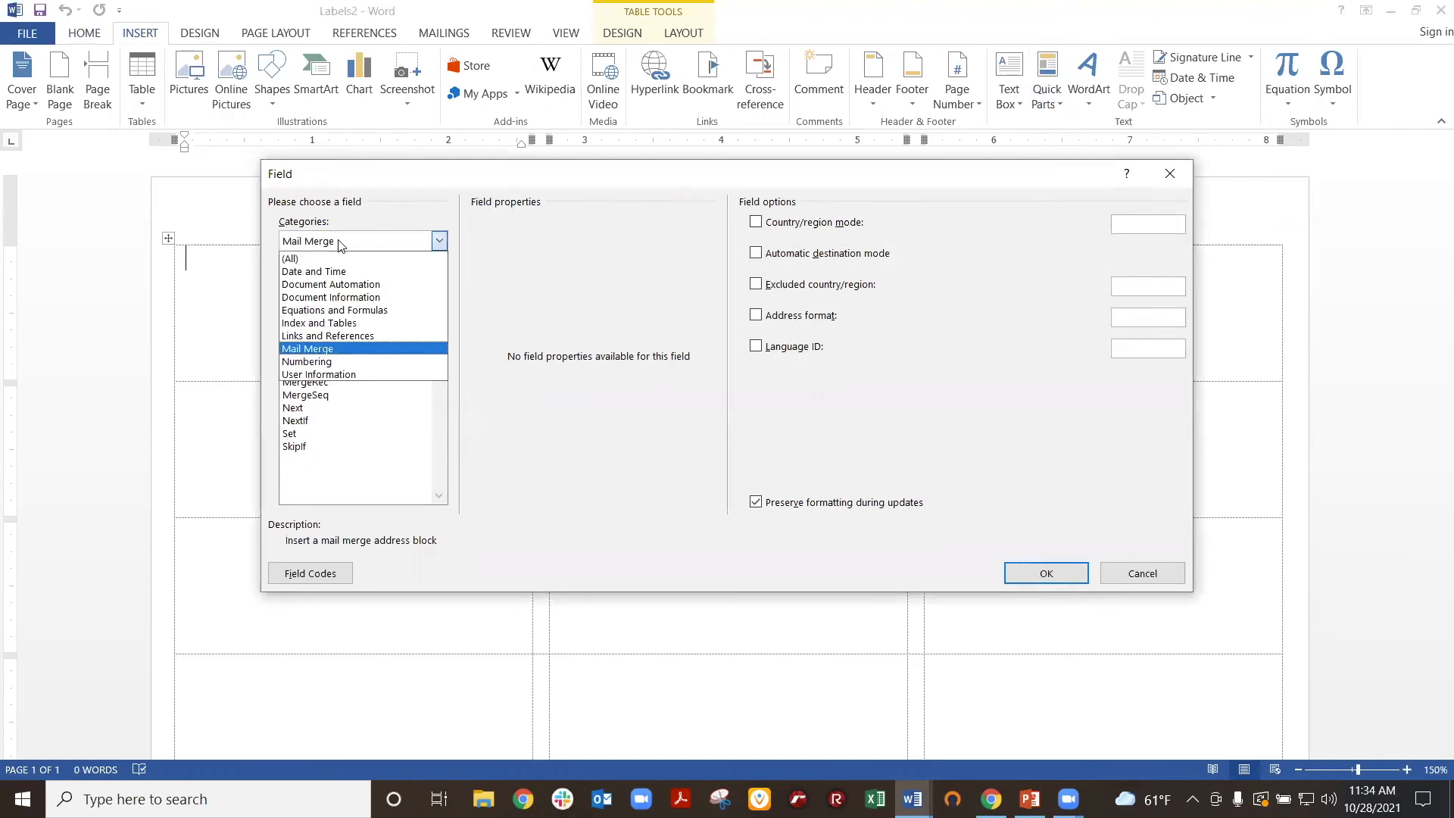
{"action": "left_click", "coordinate": [316, 352]}
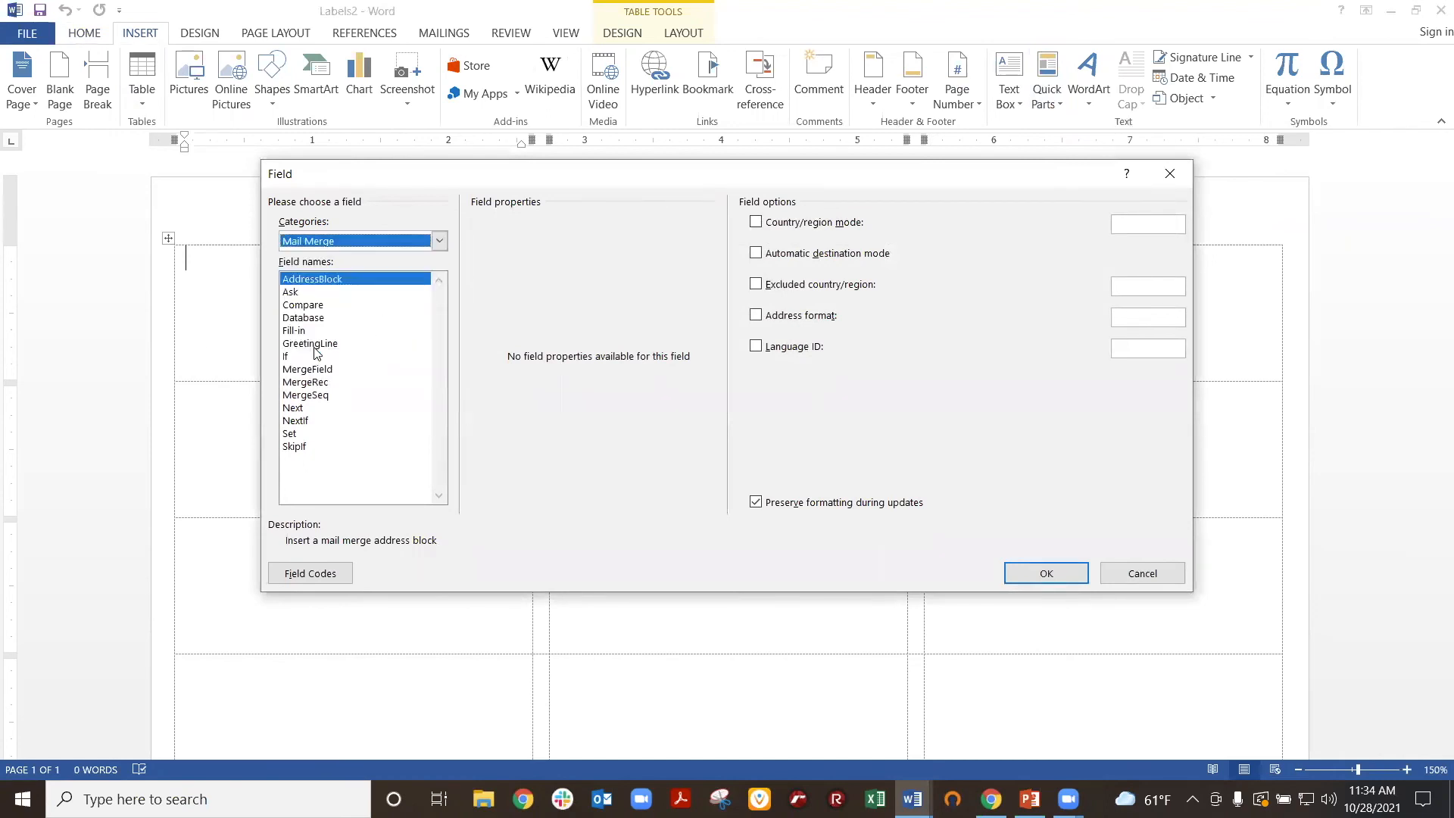
{"action": "left_click", "coordinate": [318, 369]}
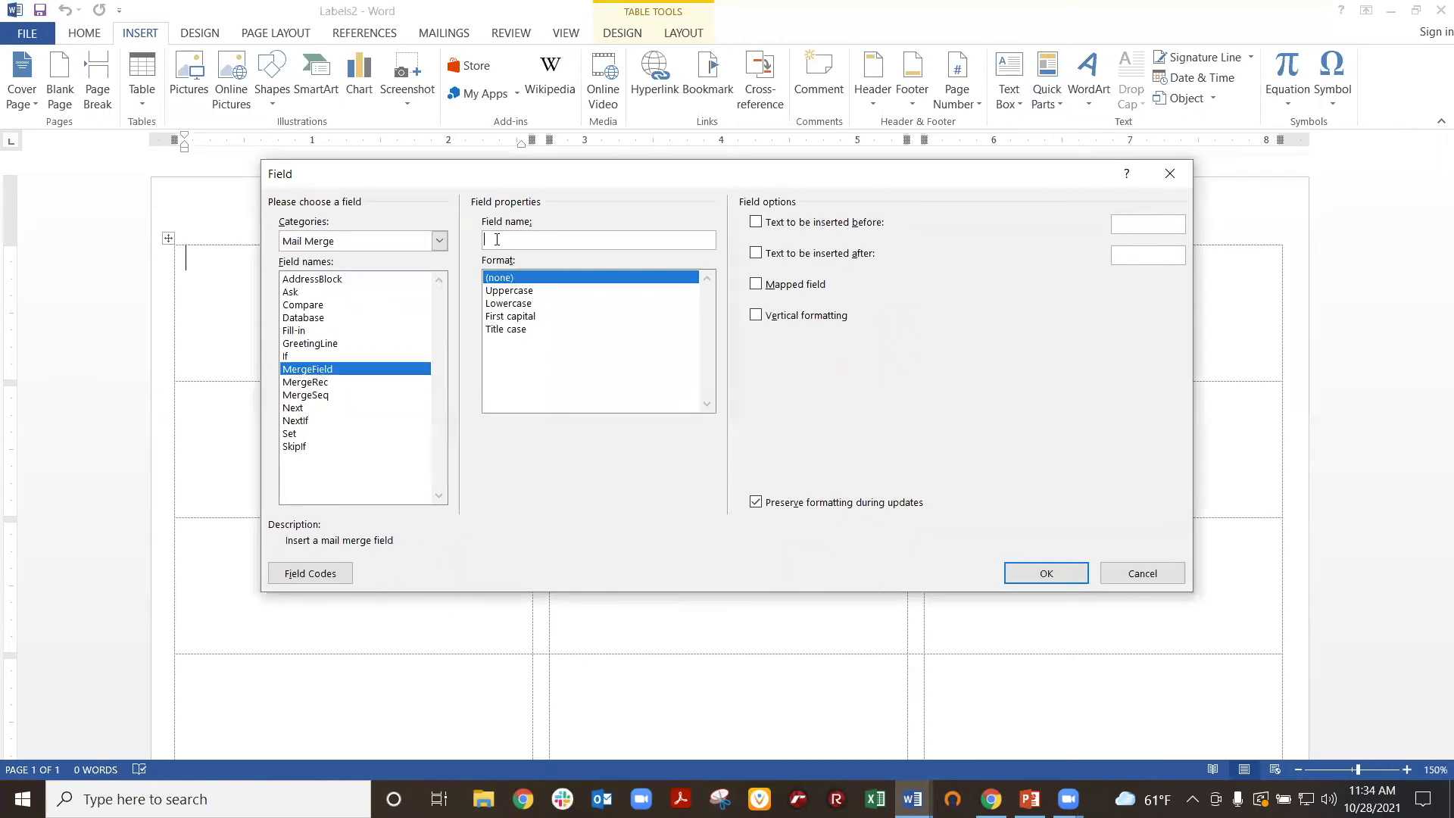
{"action": "type", "text": "firstnsme"}
{"action": "key", "text": "BackSpace"}
{"action": "key", "text": "BackSpace"}
{"action": "key", "text": "BackSpace"}
{"action": "type", "text": "name"}
{"action": "left_click", "coordinate": [1079, 577]}
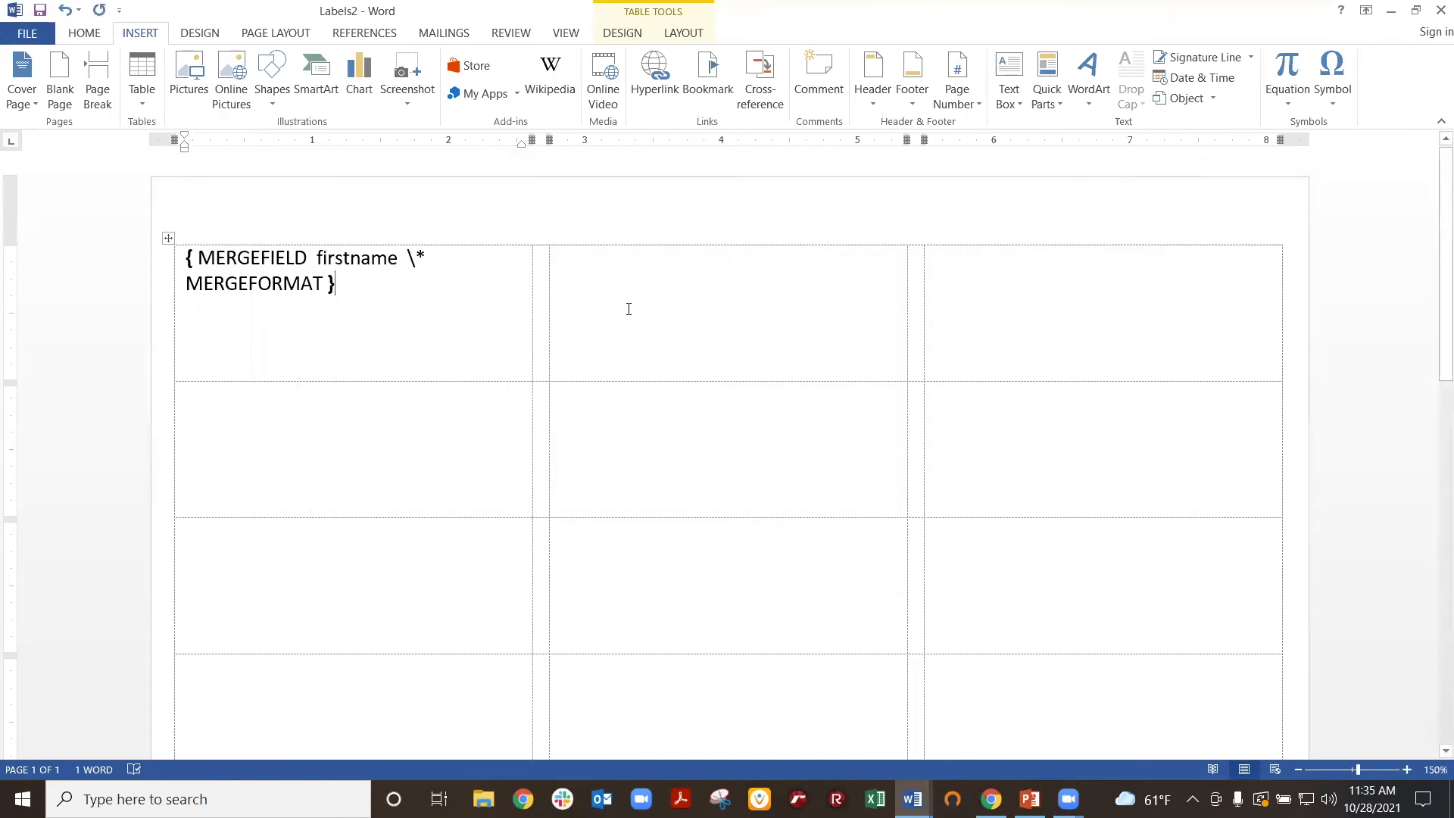
- Insert a Next field in the second label of the first row to advance to the next merge record
{"action": "left_click", "coordinate": [667, 283]}
{"action": "left_click", "coordinate": [1052, 108]}
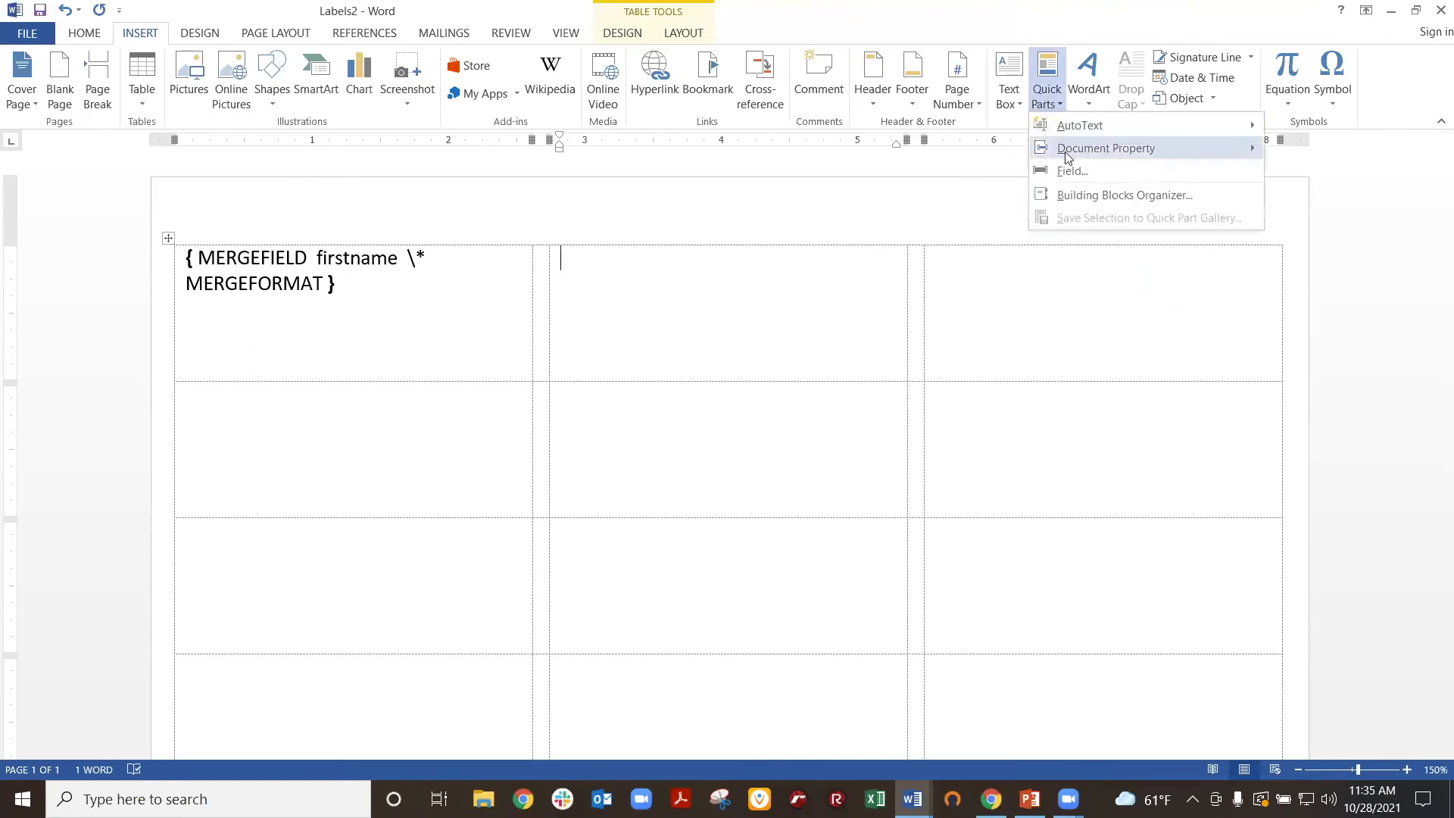
{"action": "left_click", "coordinate": [1080, 170]}
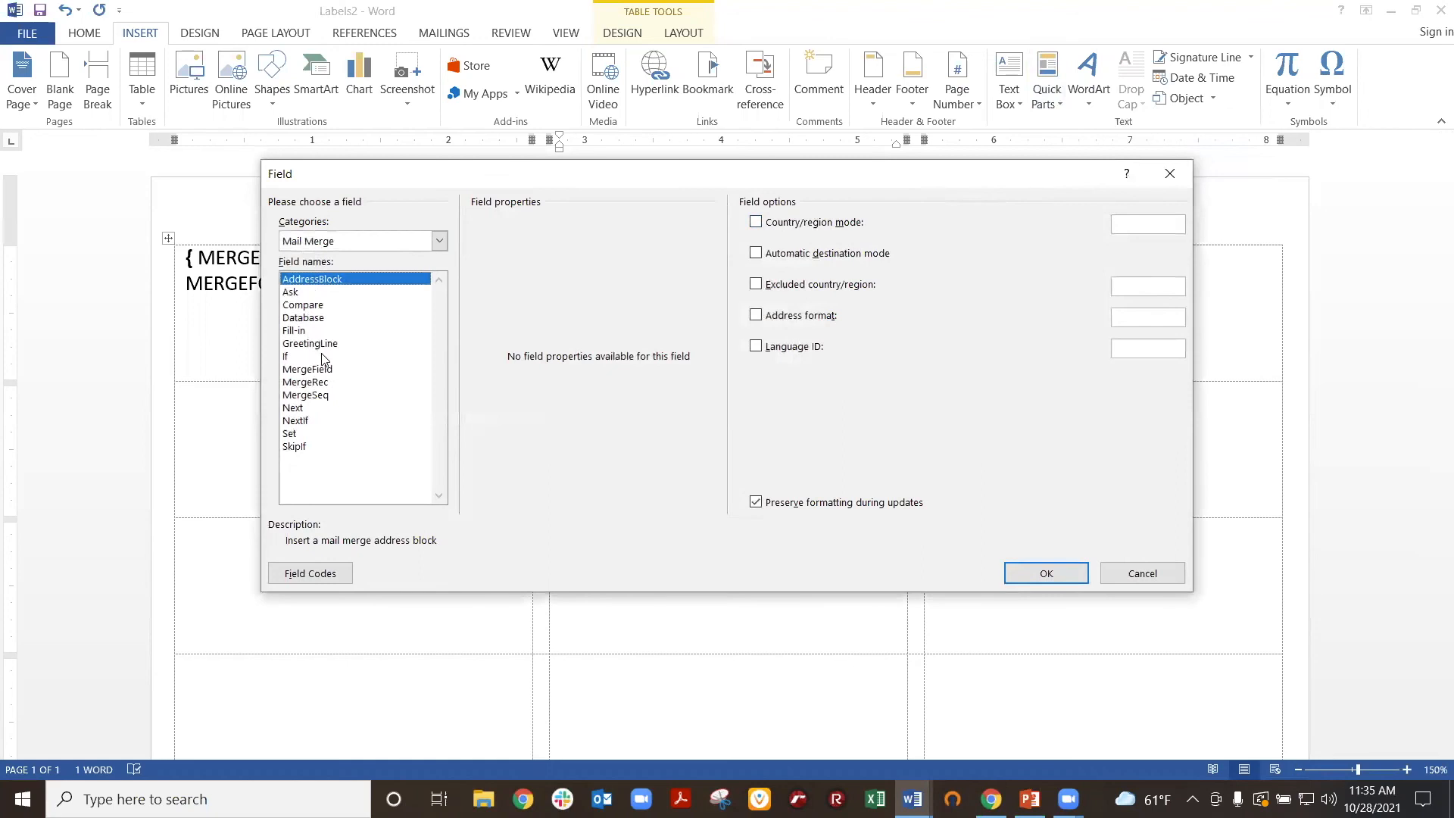
{"action": "left_click", "coordinate": [297, 410]}
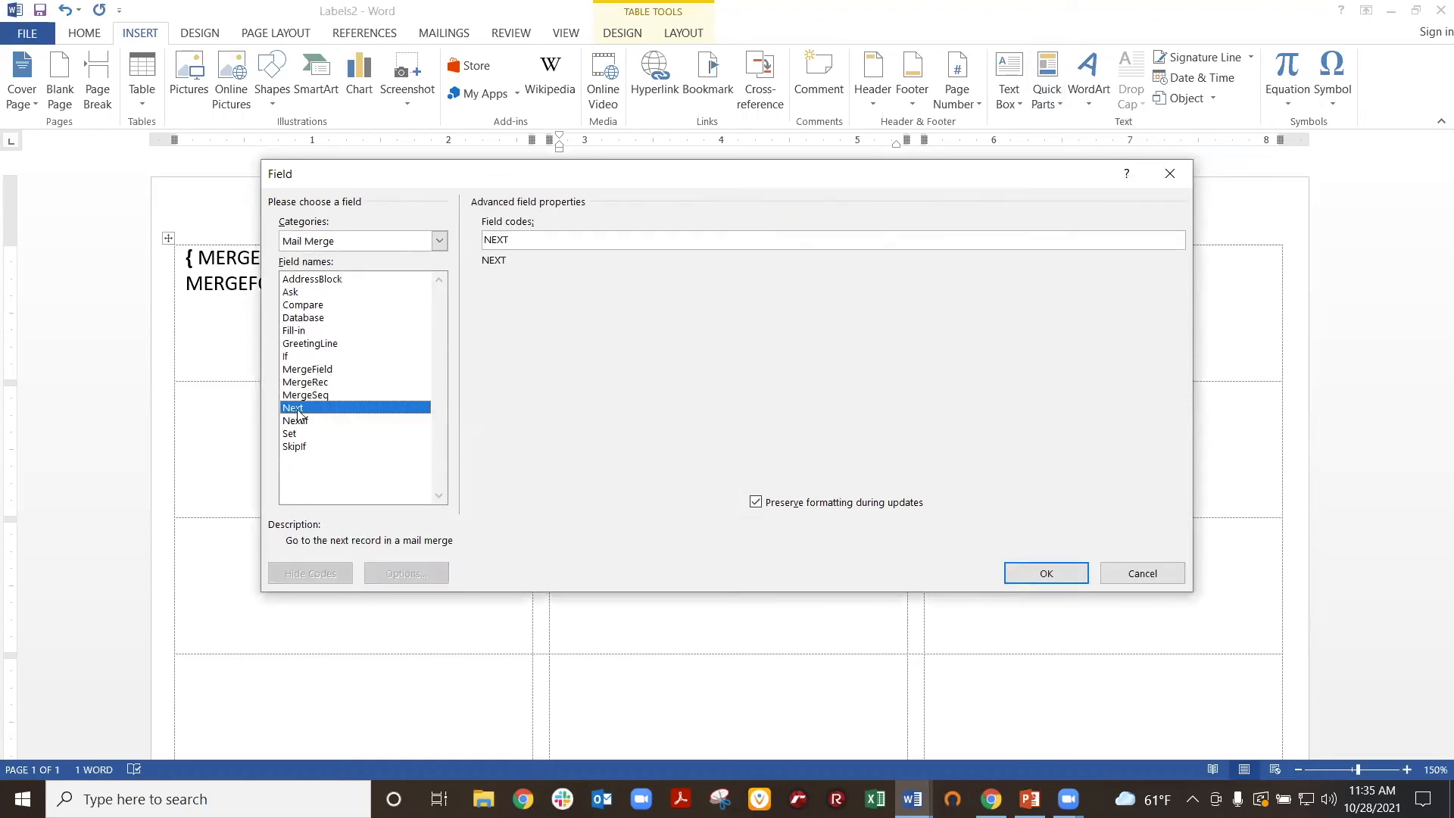
{"action": "left_click", "coordinate": [1049, 576]}
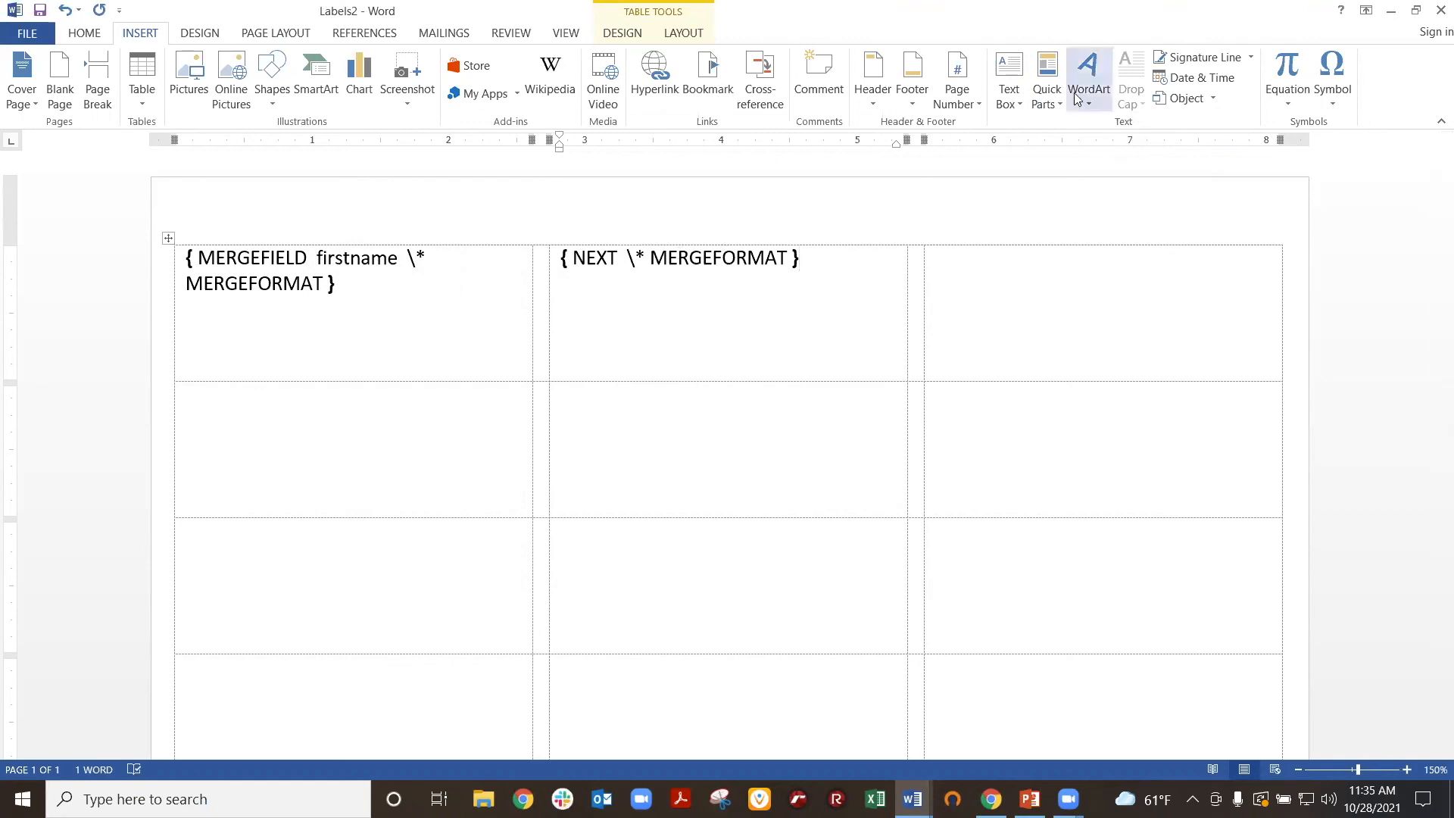
- Add a MergeField named firstname directly after the Next field in the second label
{"action": "left_click", "coordinate": [1048, 99]}
{"action": "left_click", "coordinate": [1089, 171]}
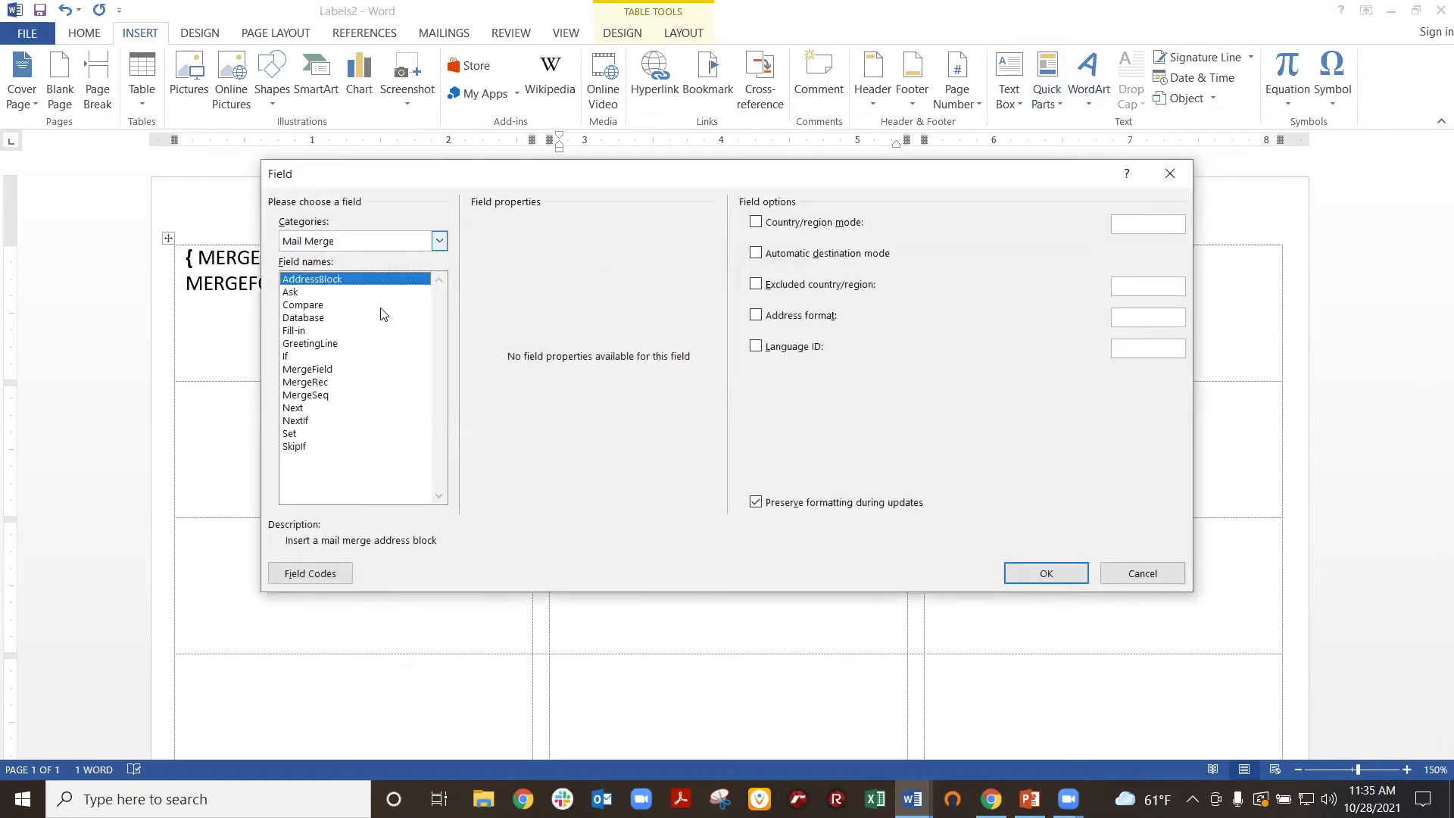
{"action": "left_click", "coordinate": [314, 369]}
{"action": "left_click", "coordinate": [535, 239]}
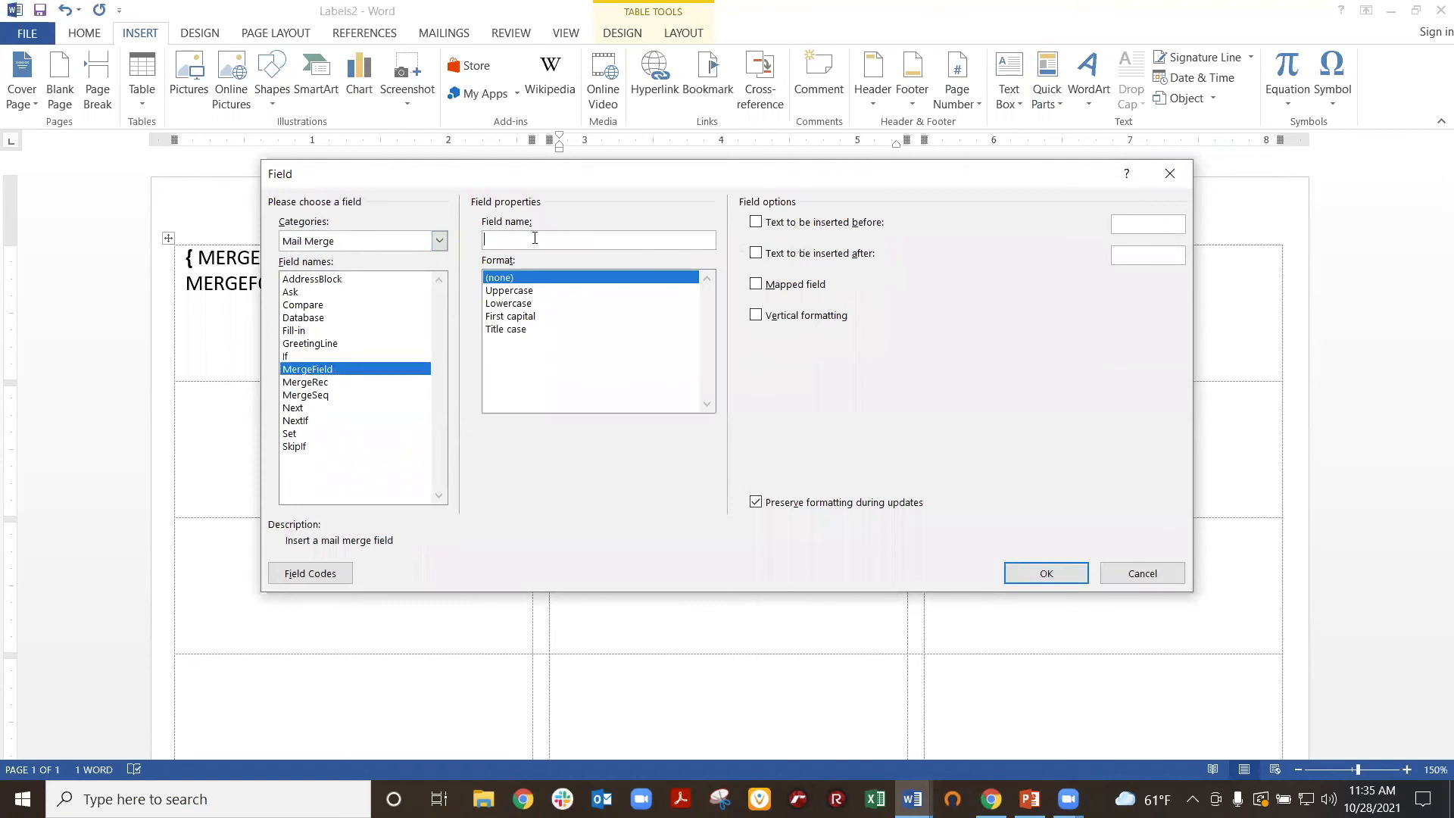
{"action": "type", "text": "firstname"}
{"action": "left_click", "coordinate": [1060, 573]}
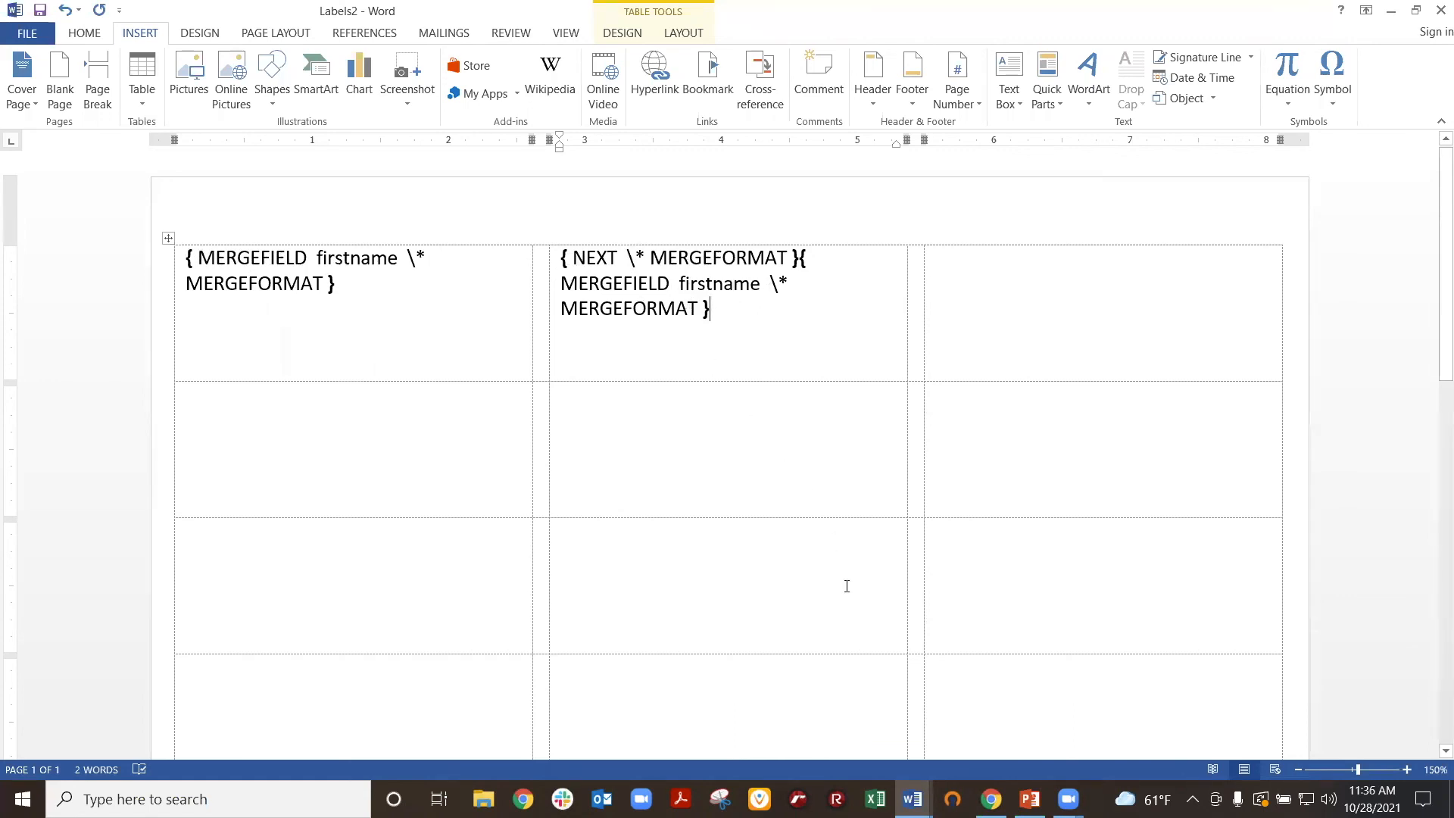
- Return to the Letter Head with Address document and bring up the MergeField settings with the field name left blank
{"action": "left_click", "coordinate": [991, 797]}
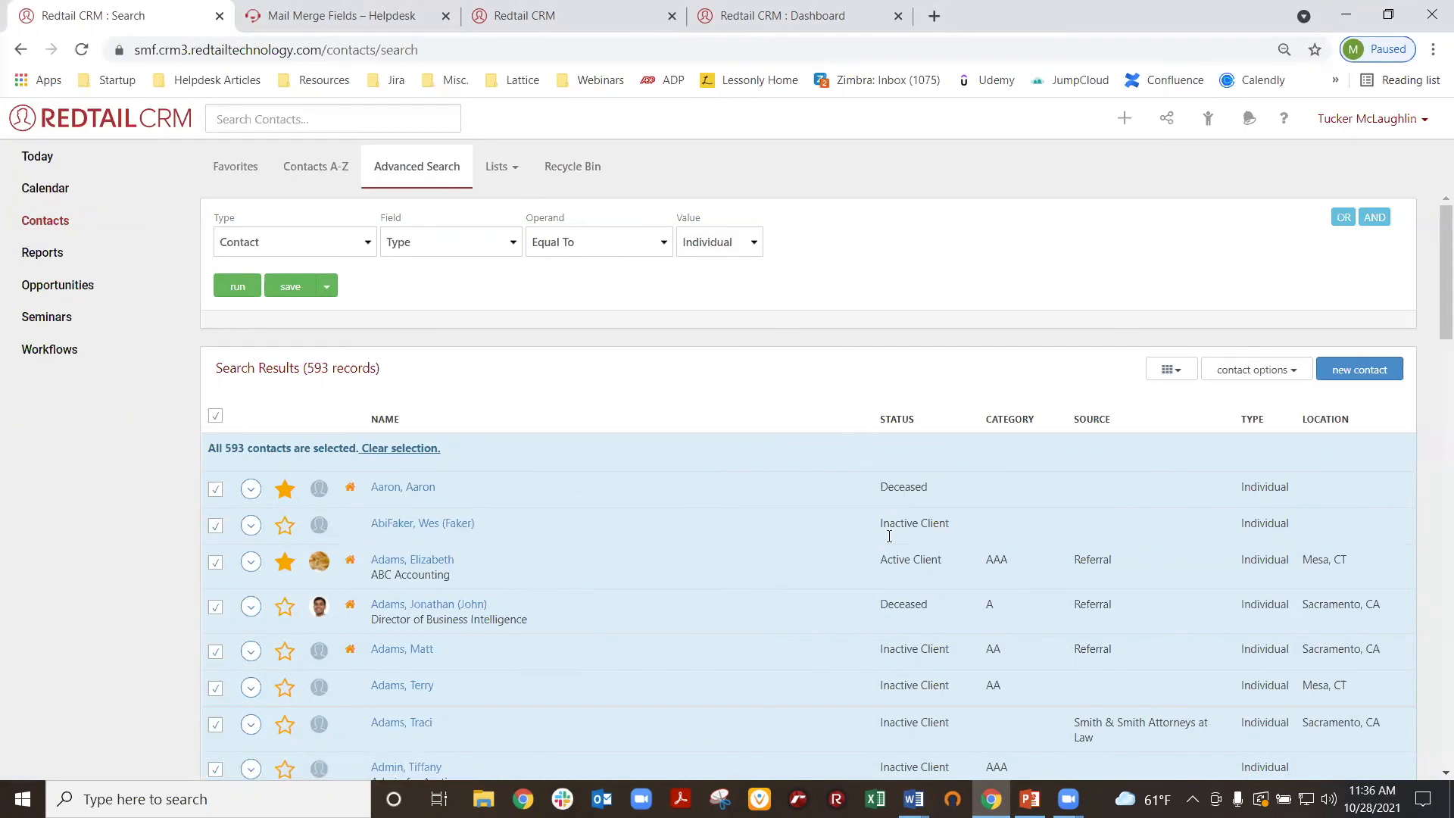
{"action": "mouse_move", "coordinate": [914, 798]}
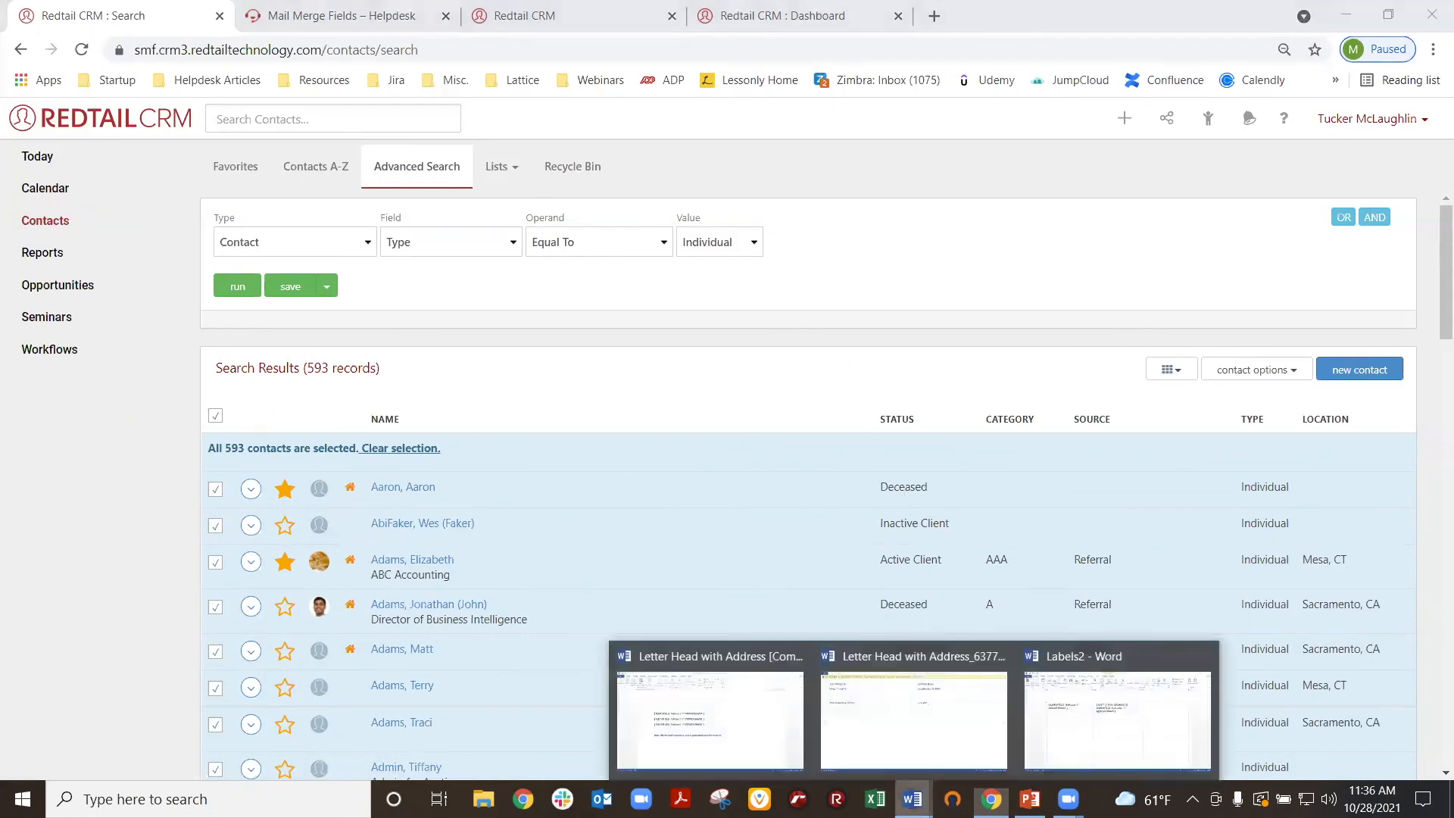
{"action": "left_click", "coordinate": [737, 731]}
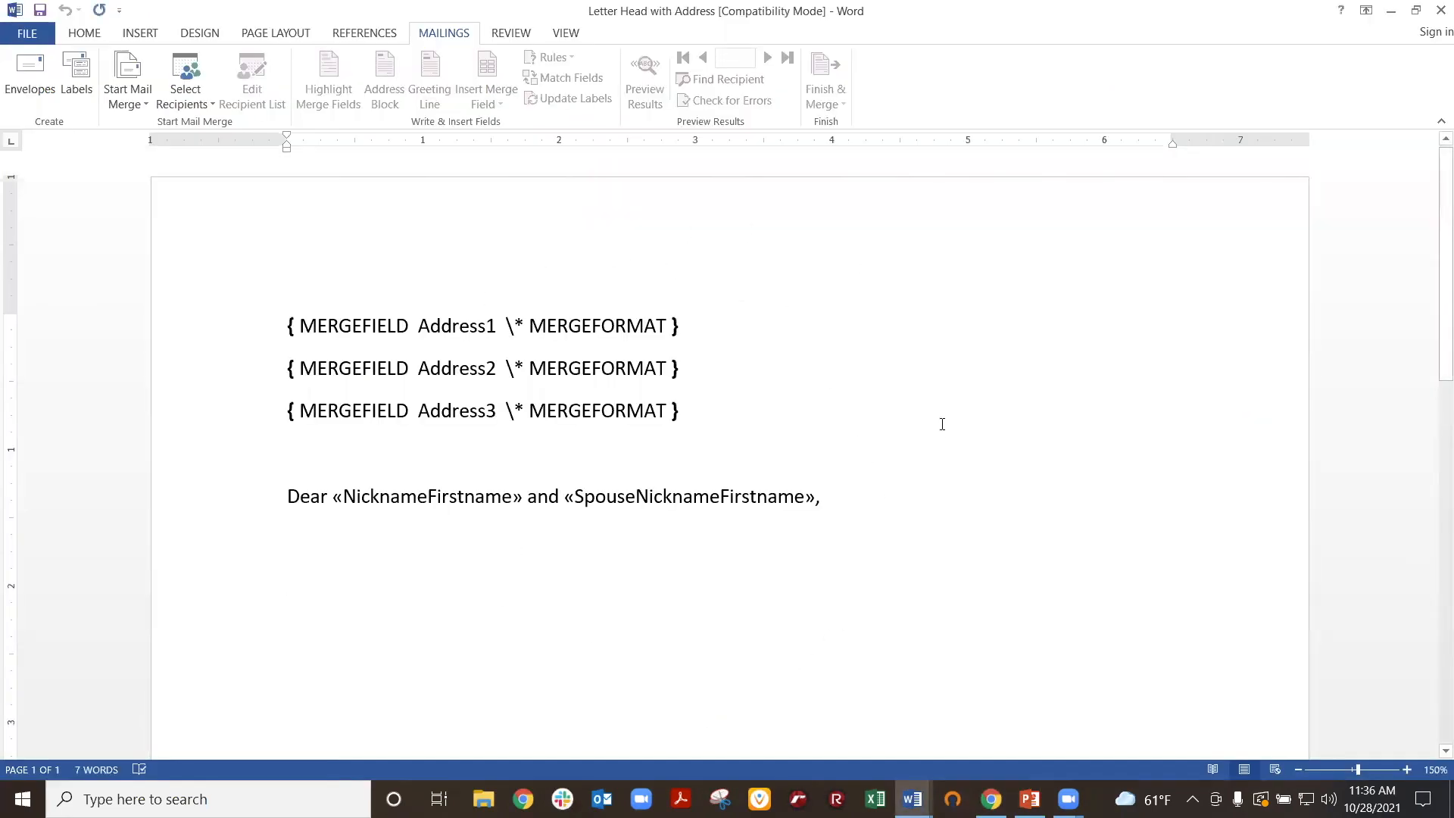
{"action": "left_click", "coordinate": [129, 34]}
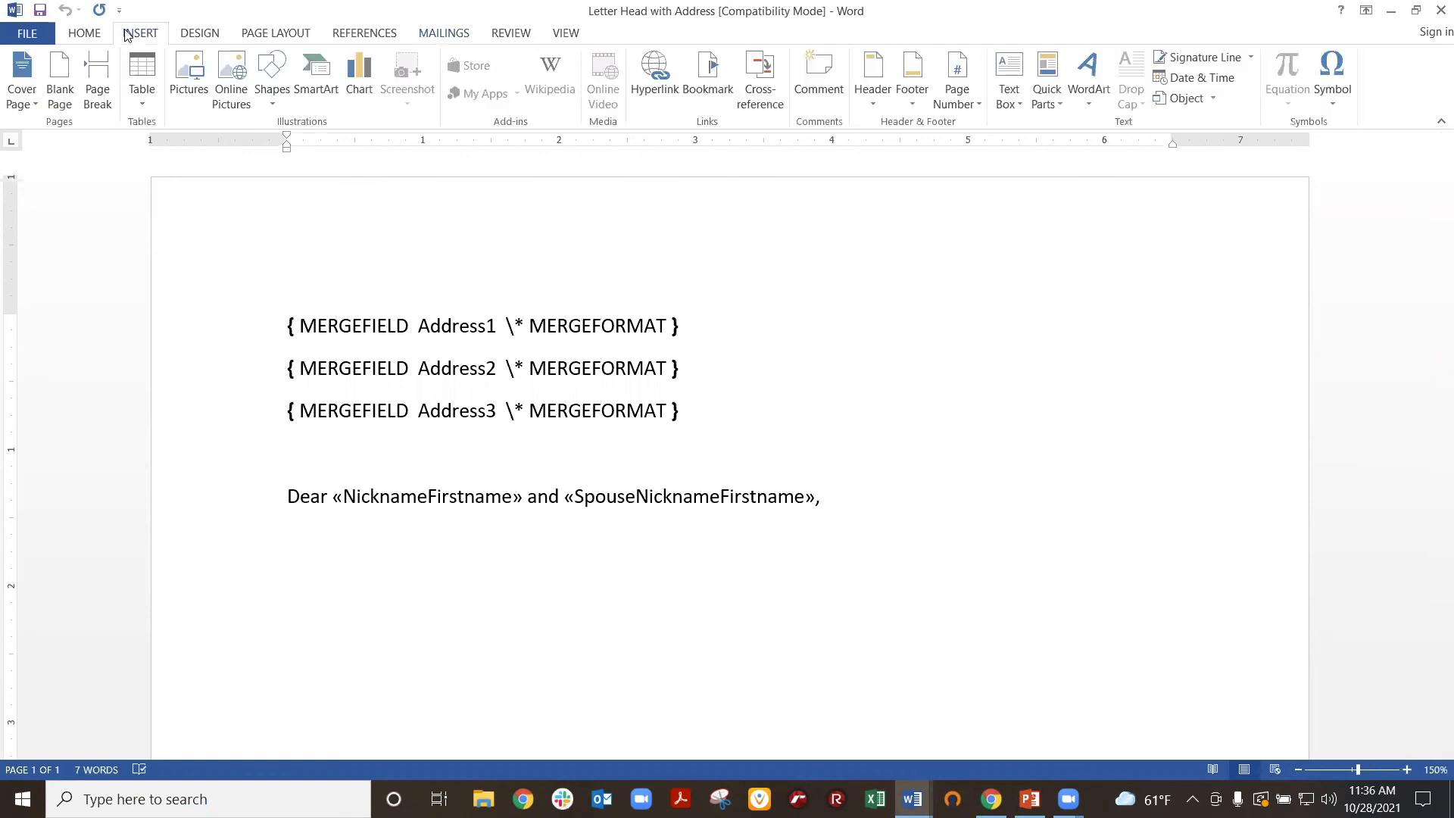
{"action": "left_click", "coordinate": [1053, 102]}
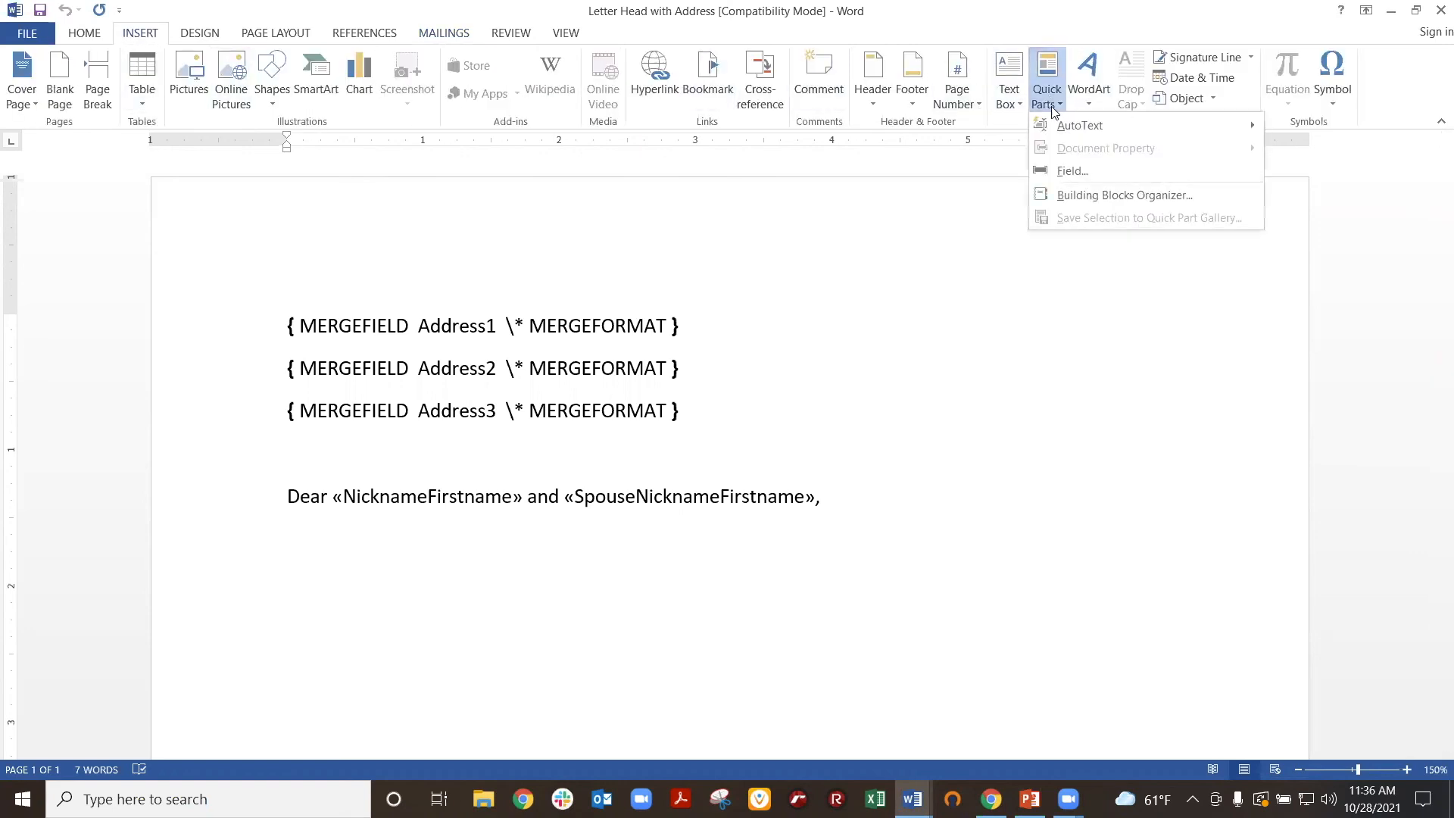
{"action": "left_click", "coordinate": [1080, 171]}
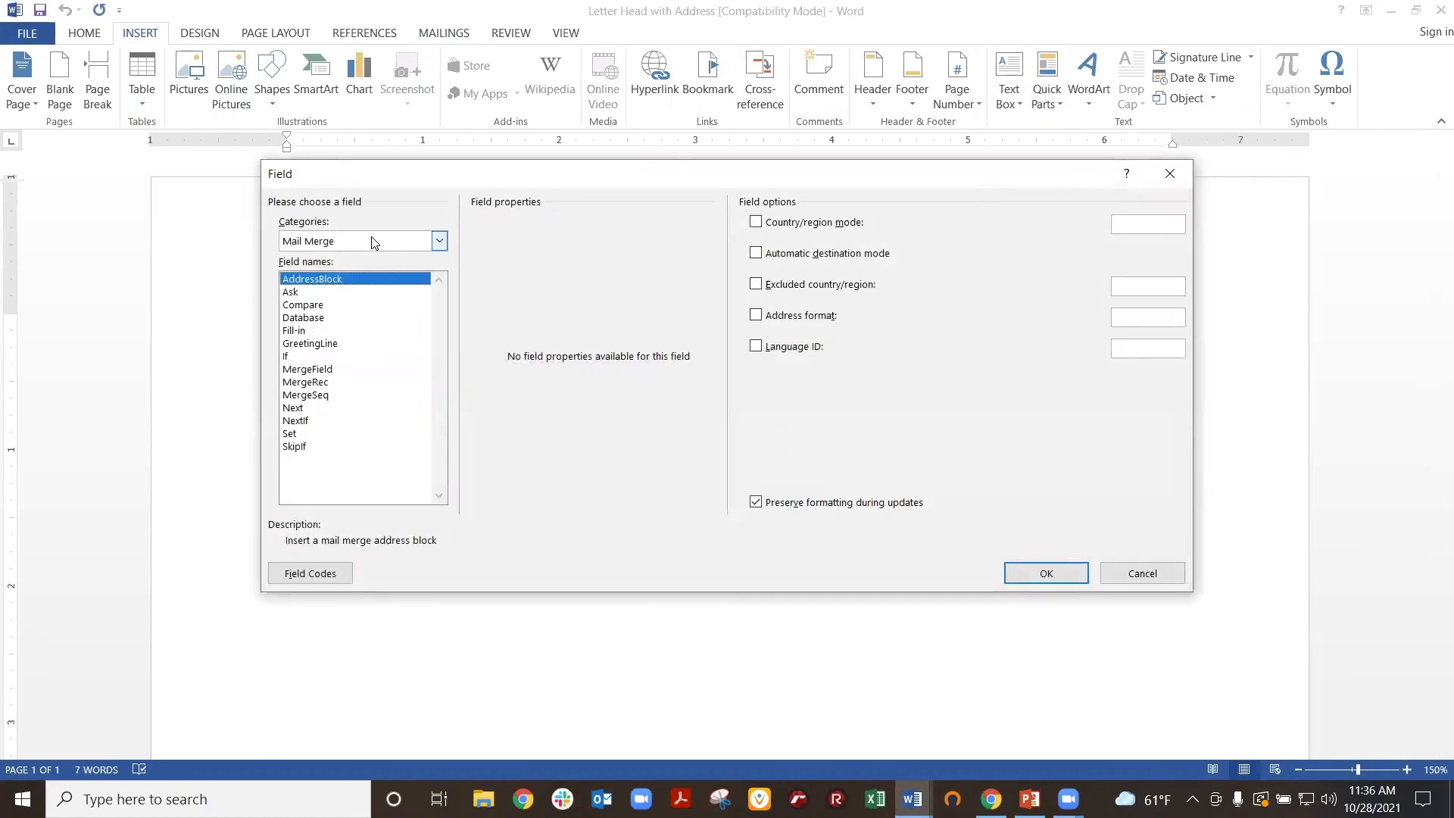
{"action": "left_click", "coordinate": [325, 370]}
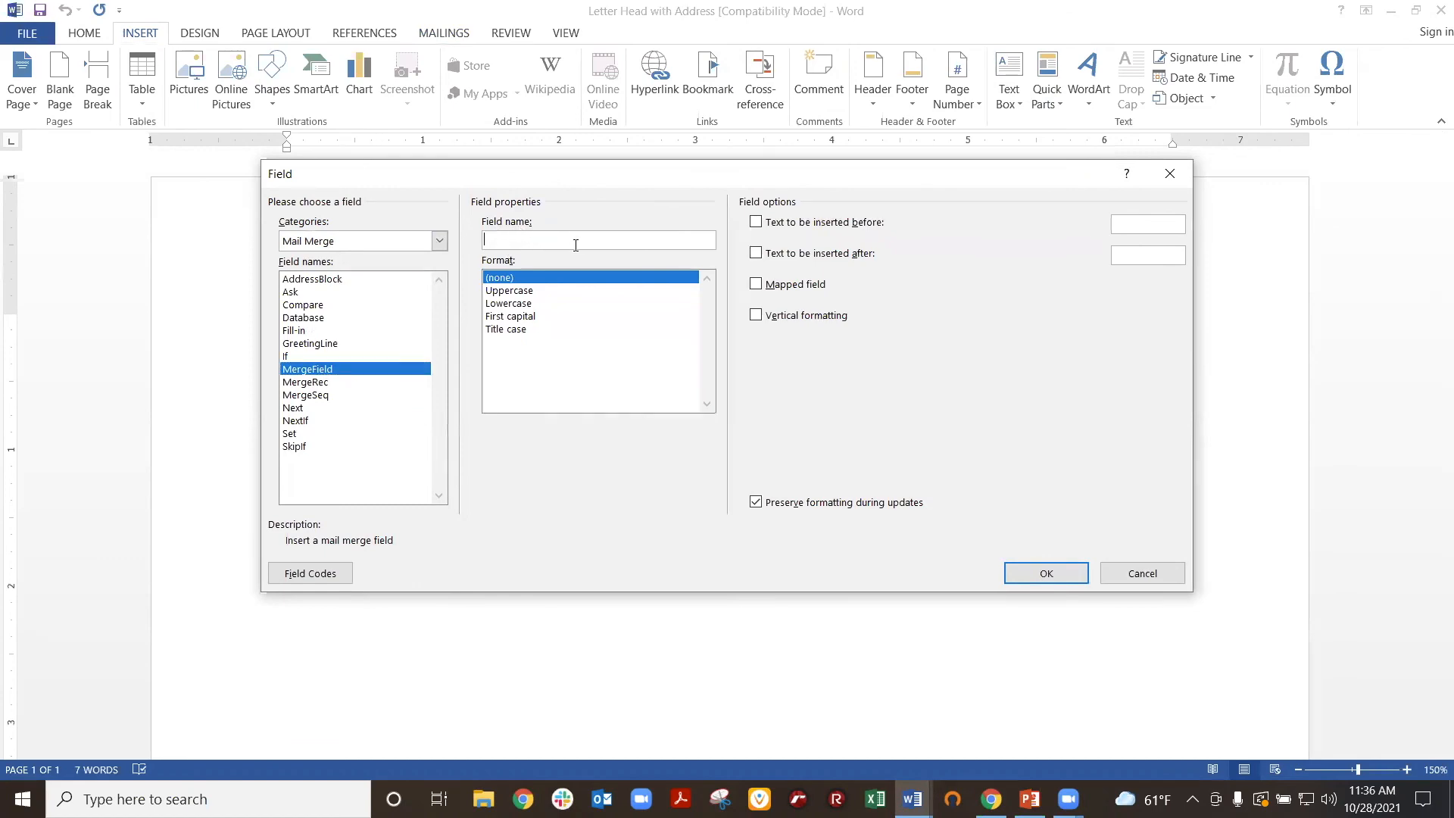
{"action": "left_click", "coordinate": [532, 236]}
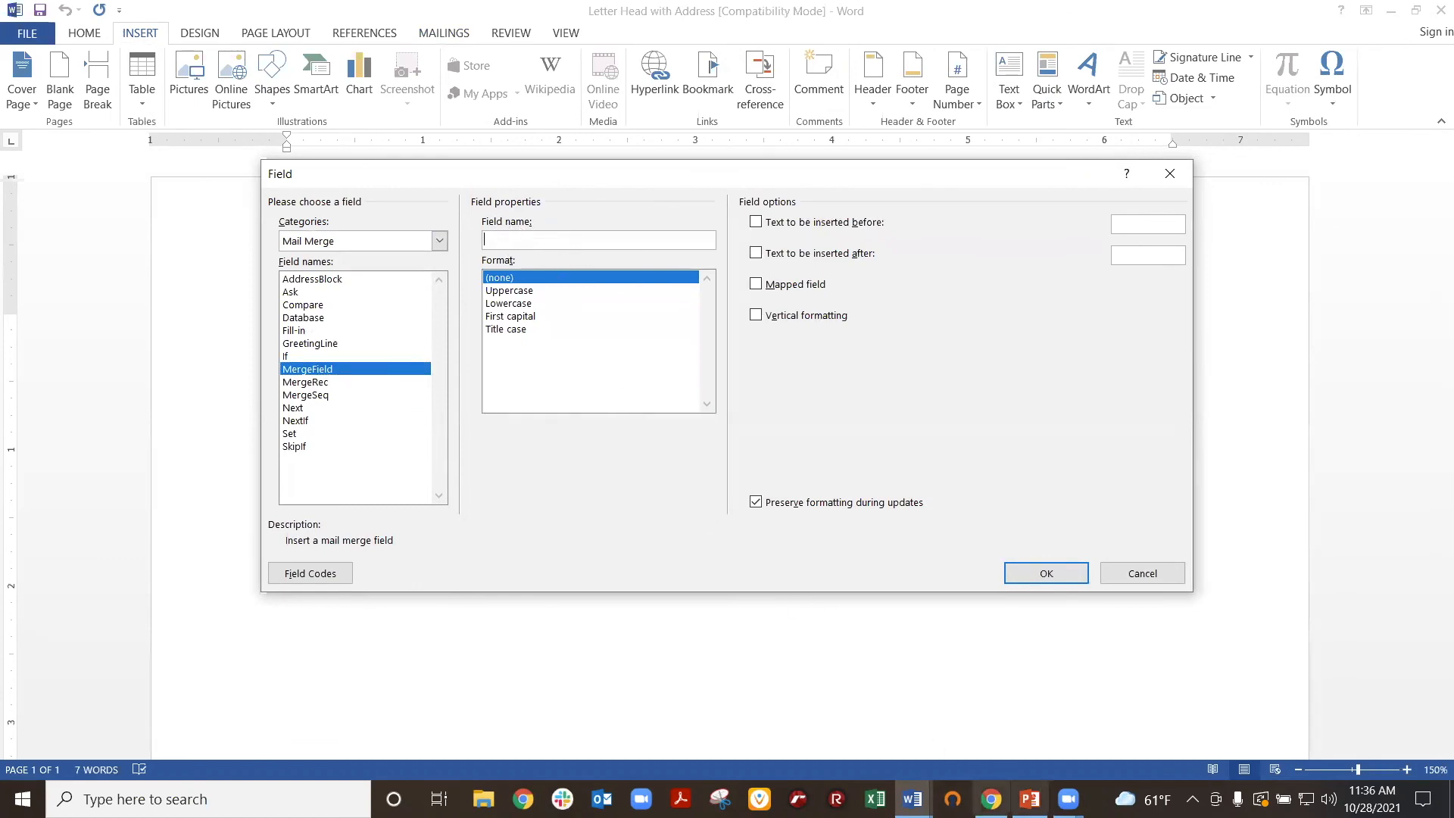
- Switch to Redtail CRM in the browser, open the Redtail Help Desk, and search it for "merge fields"
{"action": "left_click", "coordinate": [992, 799]}
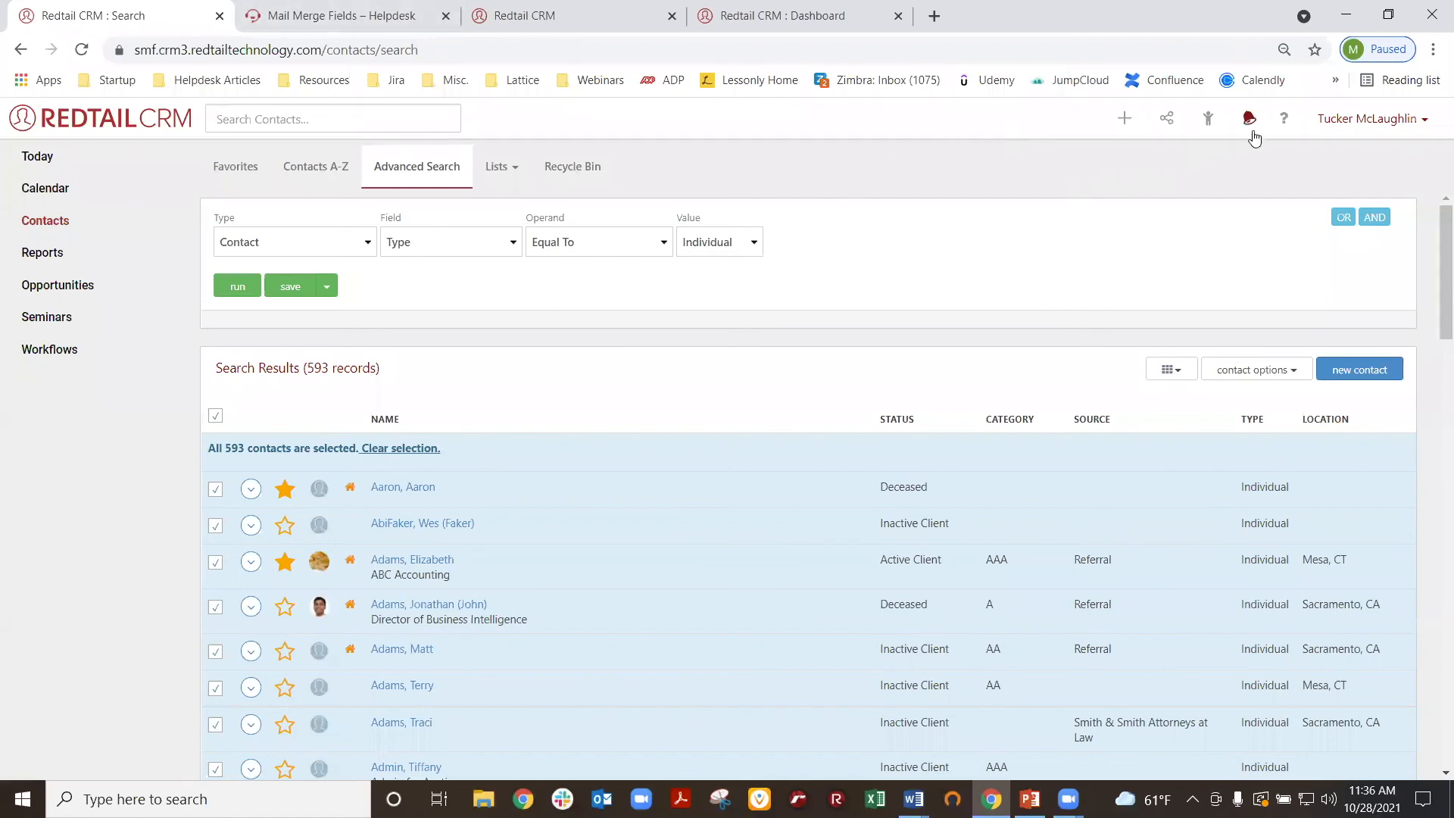
{"action": "left_click", "coordinate": [1284, 121]}
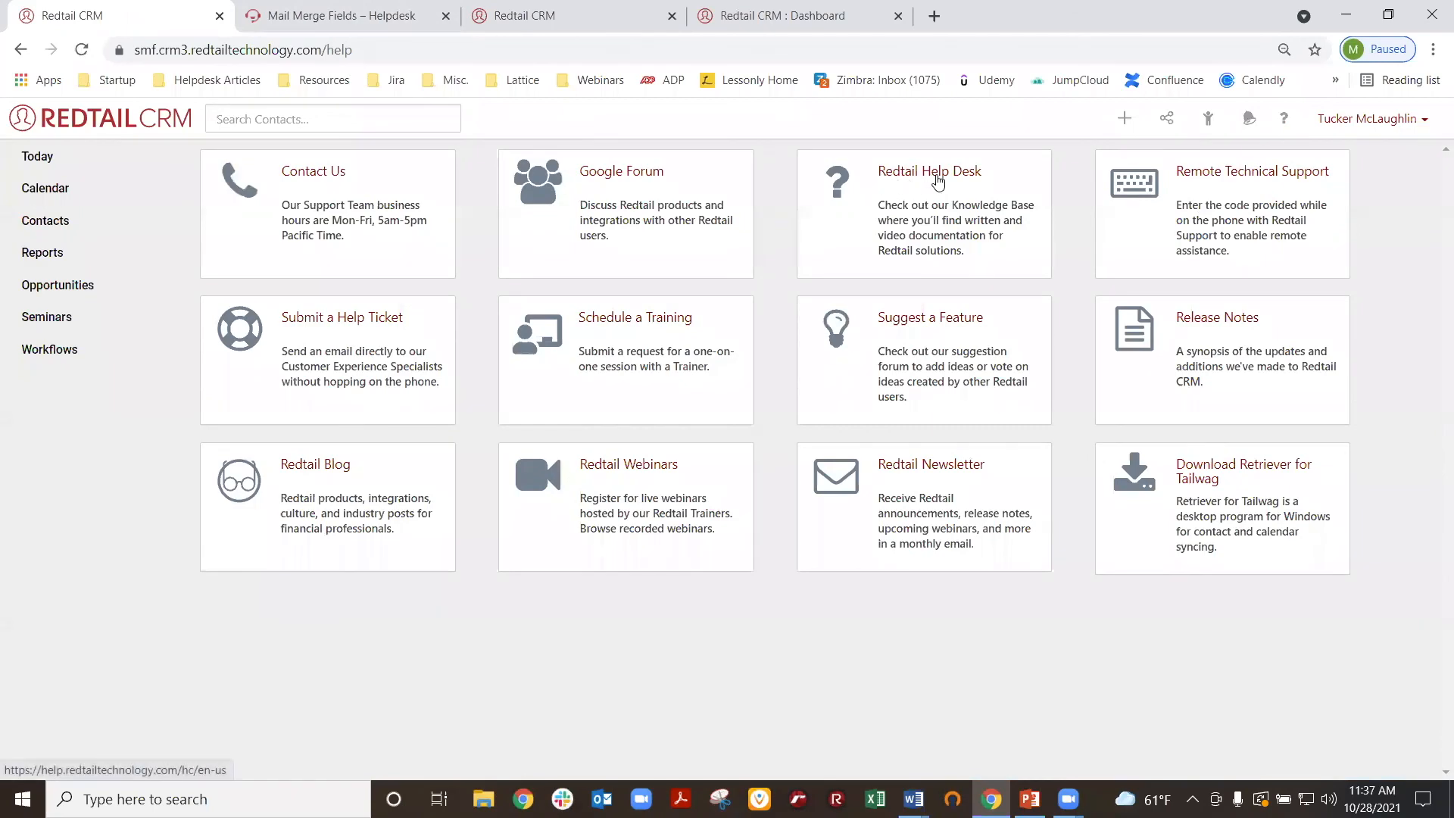
{"action": "left_click", "coordinate": [883, 179]}
{"action": "left_click", "coordinate": [953, 162]}
{"action": "type", "text": "merge fields"}
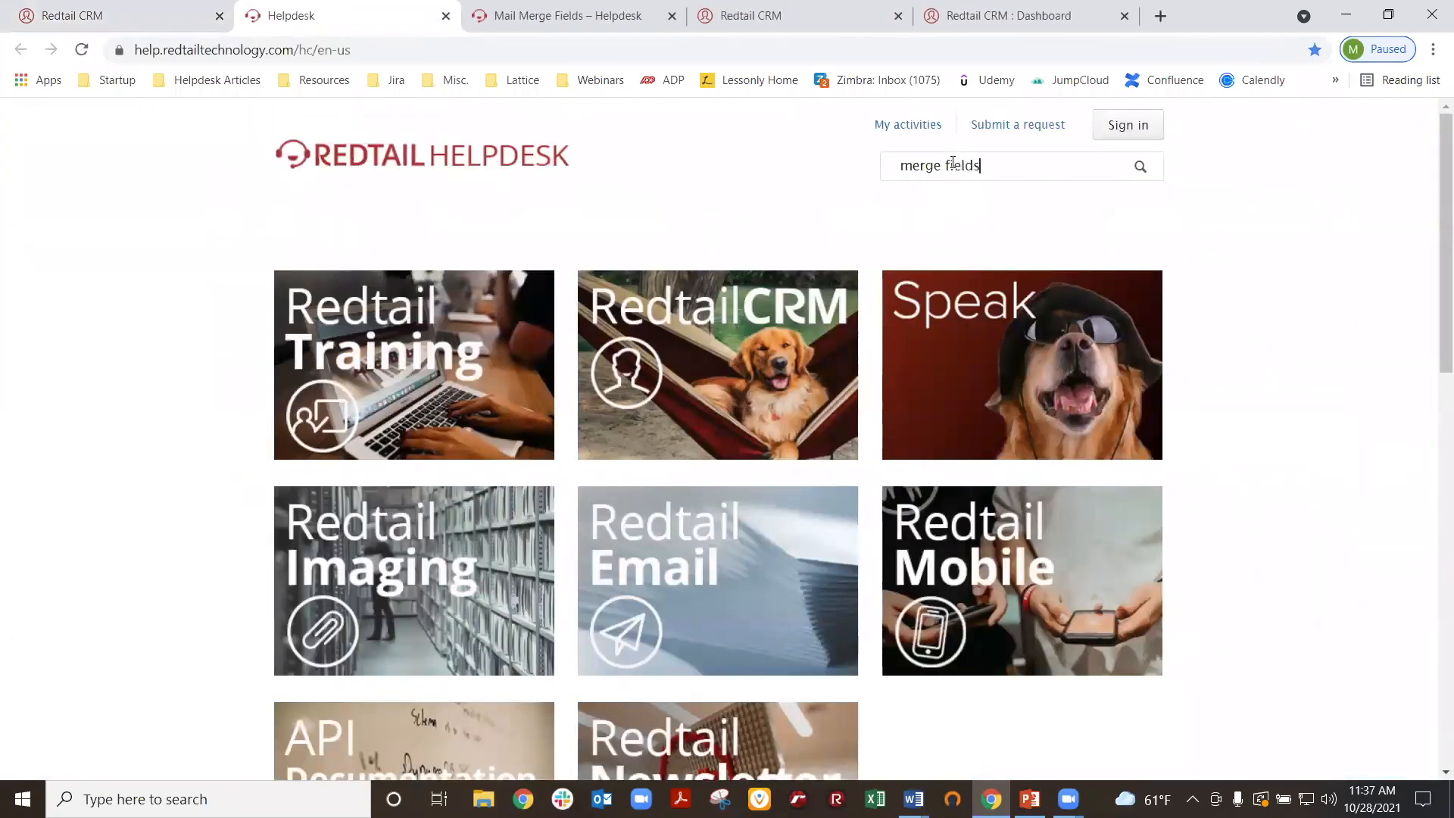
{"action": "key", "text": "Return"}
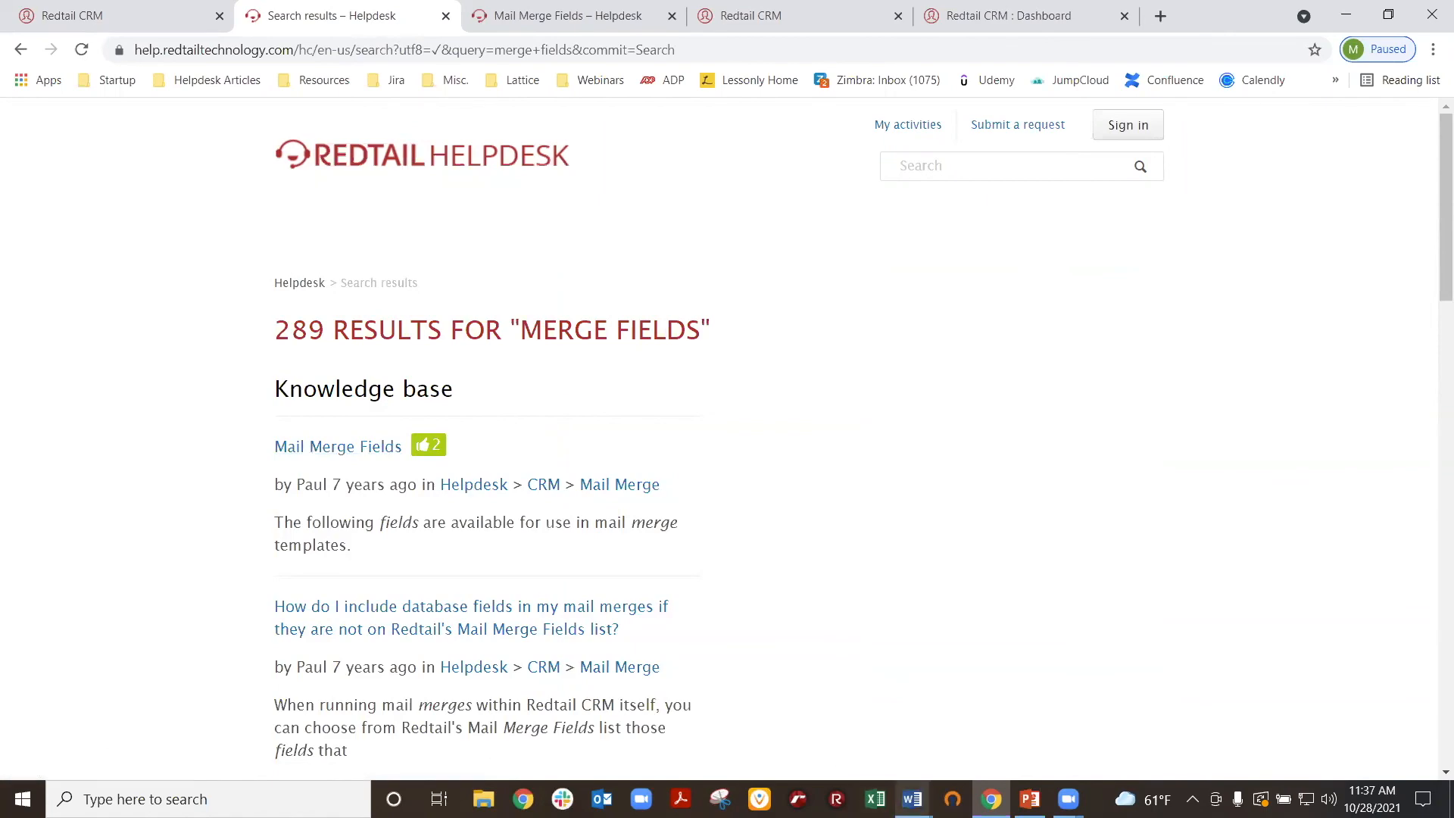
- Switch to the Letter Head with Address document in Word and close the Field dialog without inserting a field
{"action": "mouse_move", "coordinate": [912, 797]}
{"action": "left_click", "coordinate": [740, 726]}
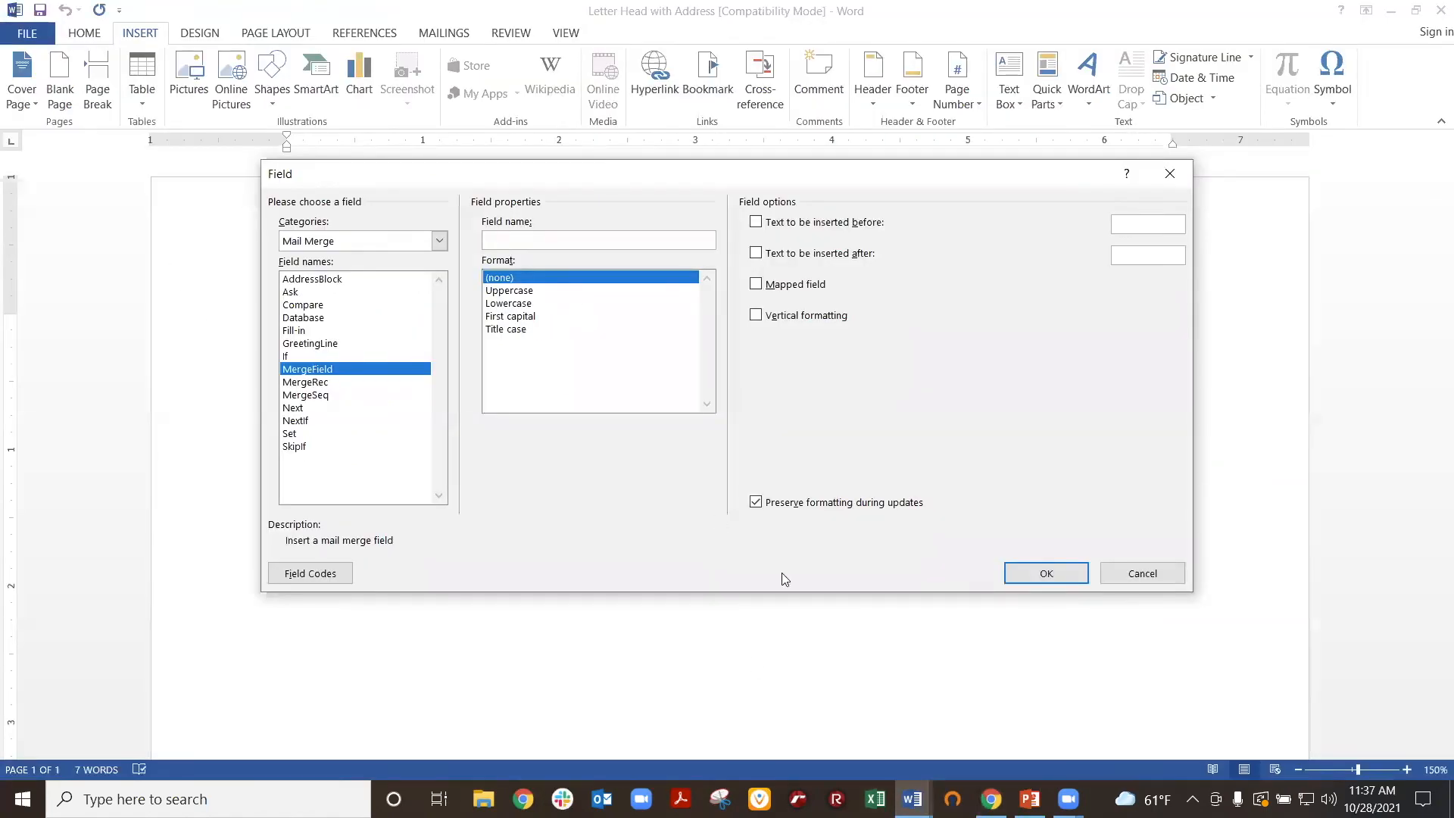
{"action": "left_click", "coordinate": [1128, 575]}
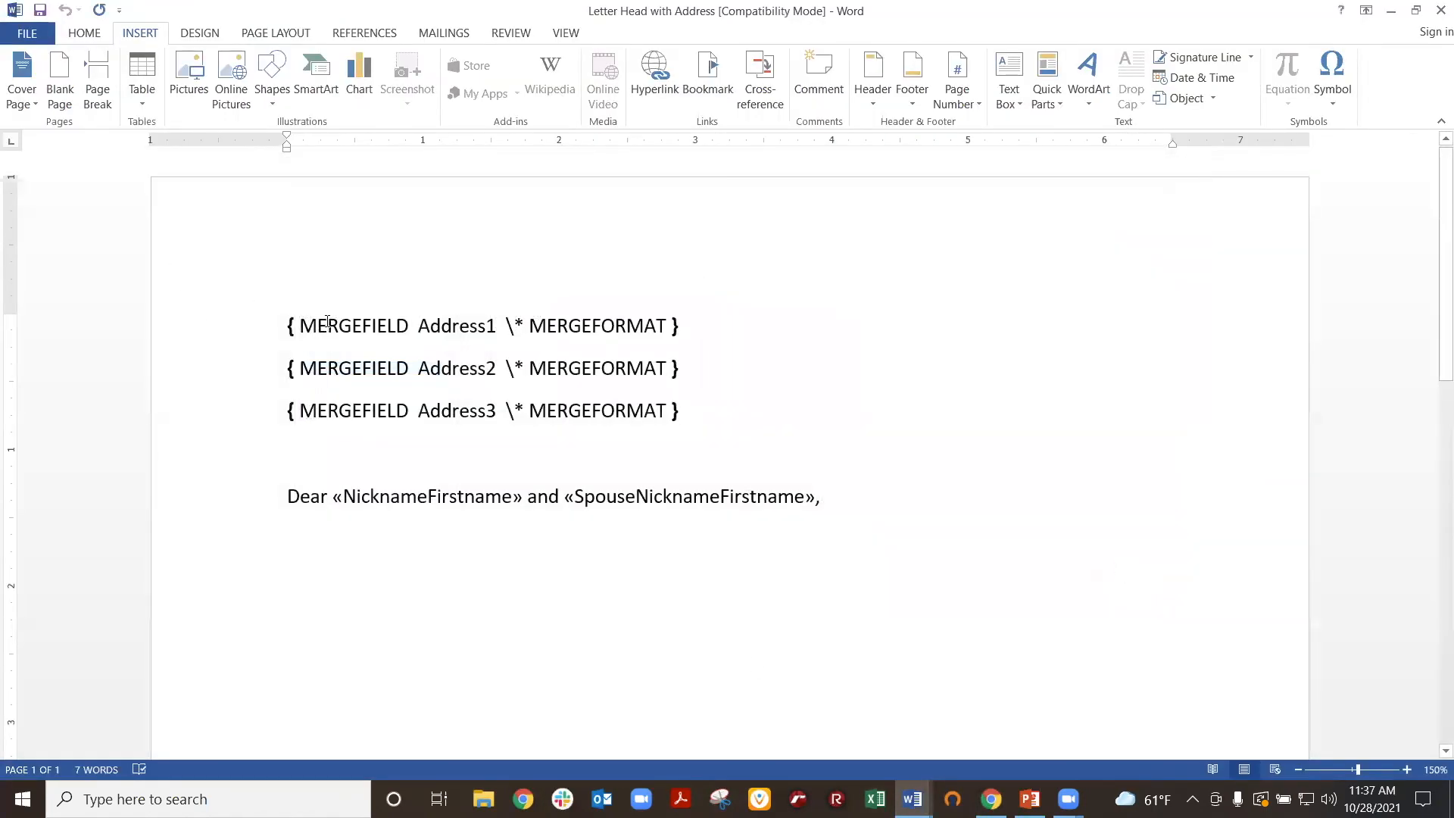
{"action": "left_click_drag", "start_coordinate": [334, 493], "coordinate": [522, 548]}
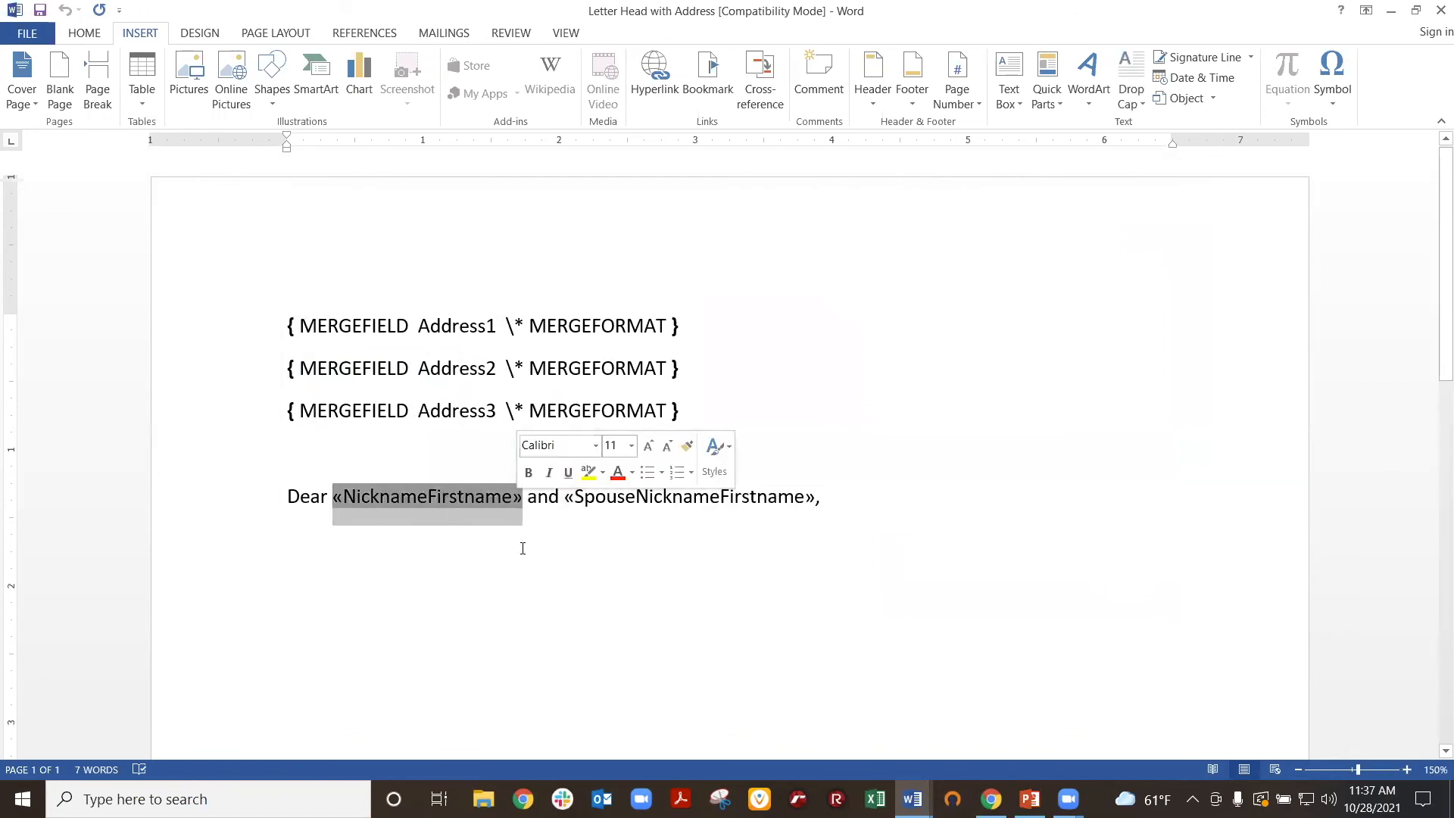
{"action": "left_click", "coordinate": [441, 545]}
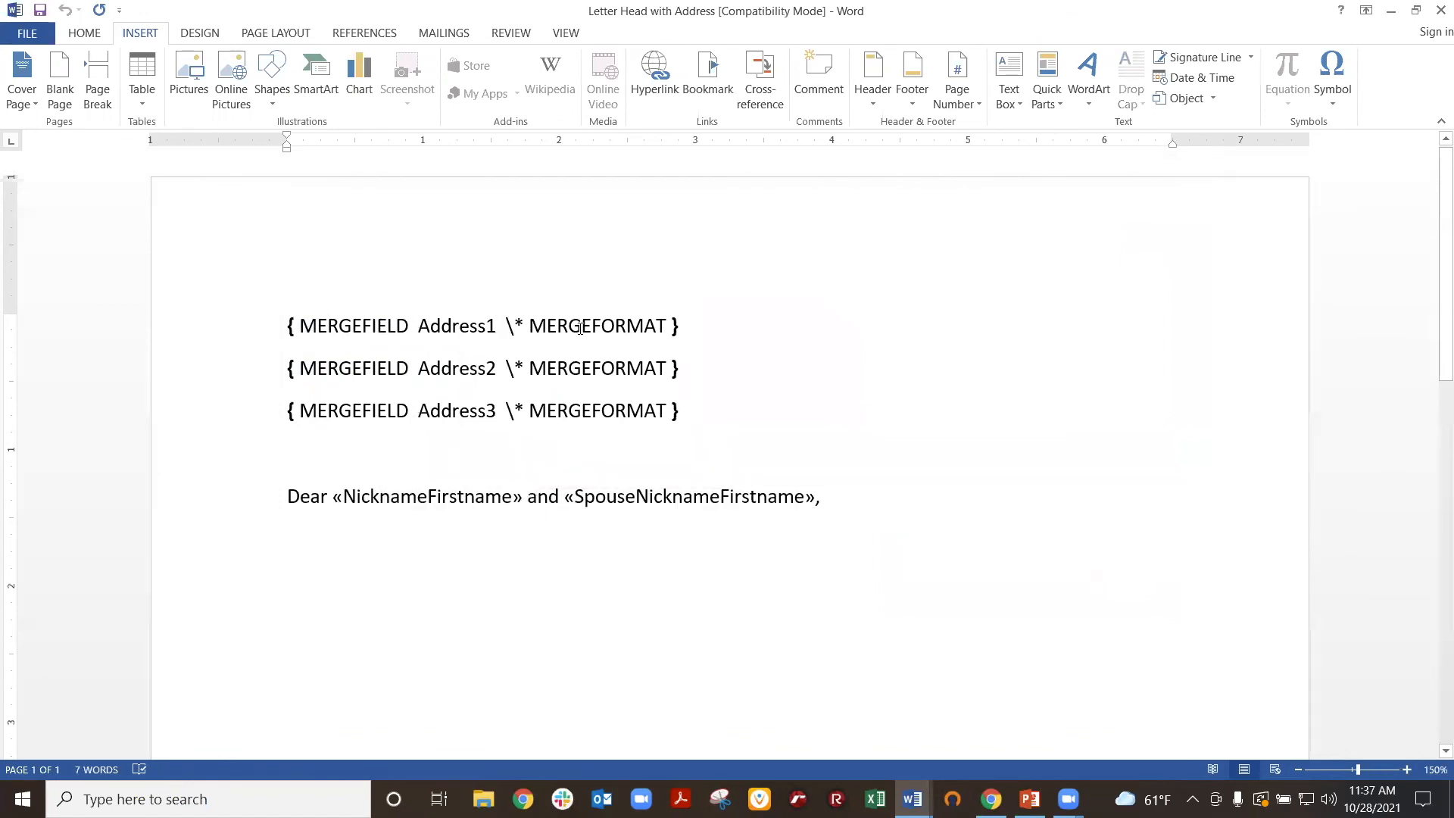
- Toggle the field code of the Address1 line so it displays as a plain merge field placeholder
{"action": "right_click", "coordinate": [489, 324]}
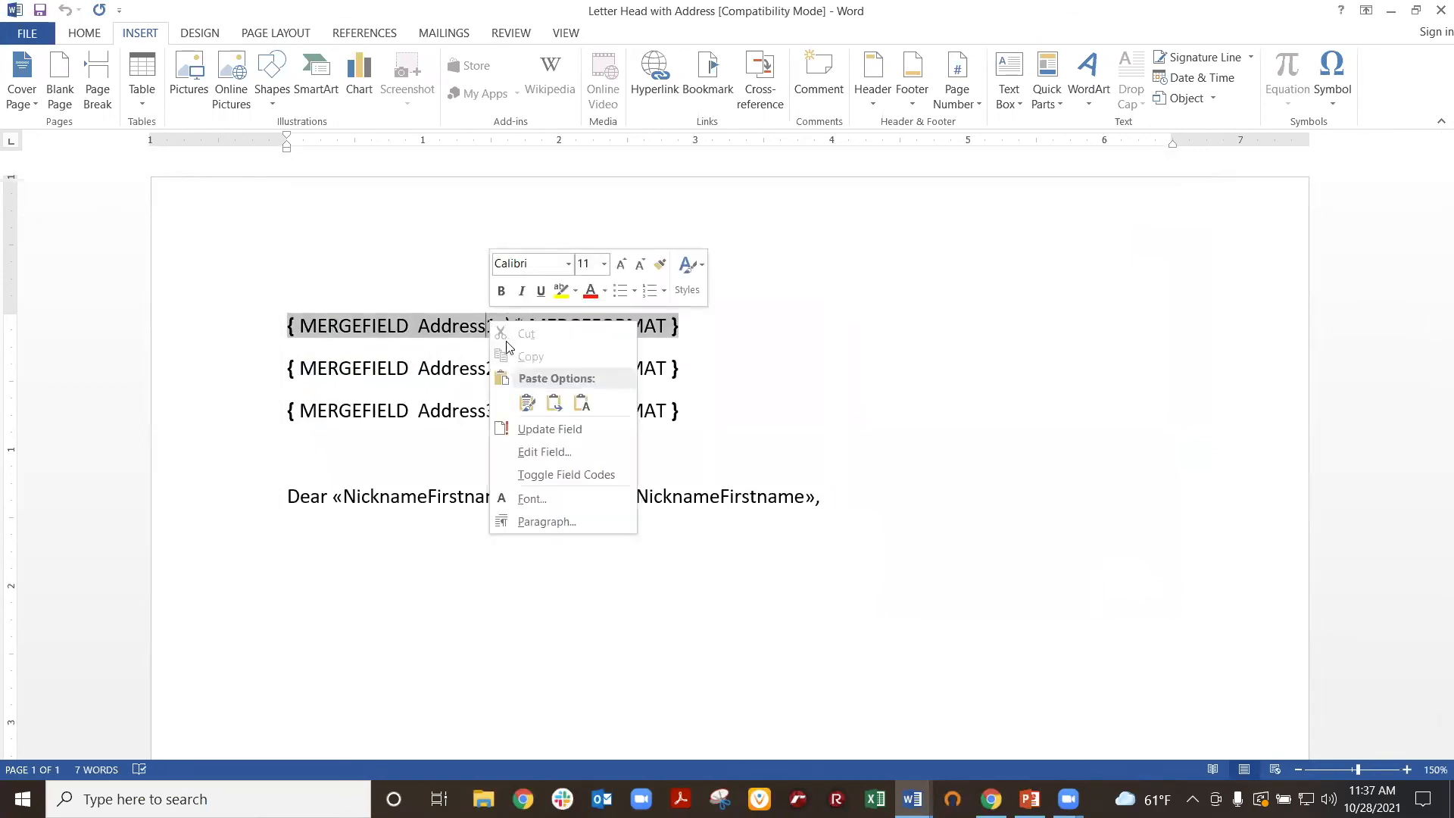
{"action": "left_click", "coordinate": [561, 475]}
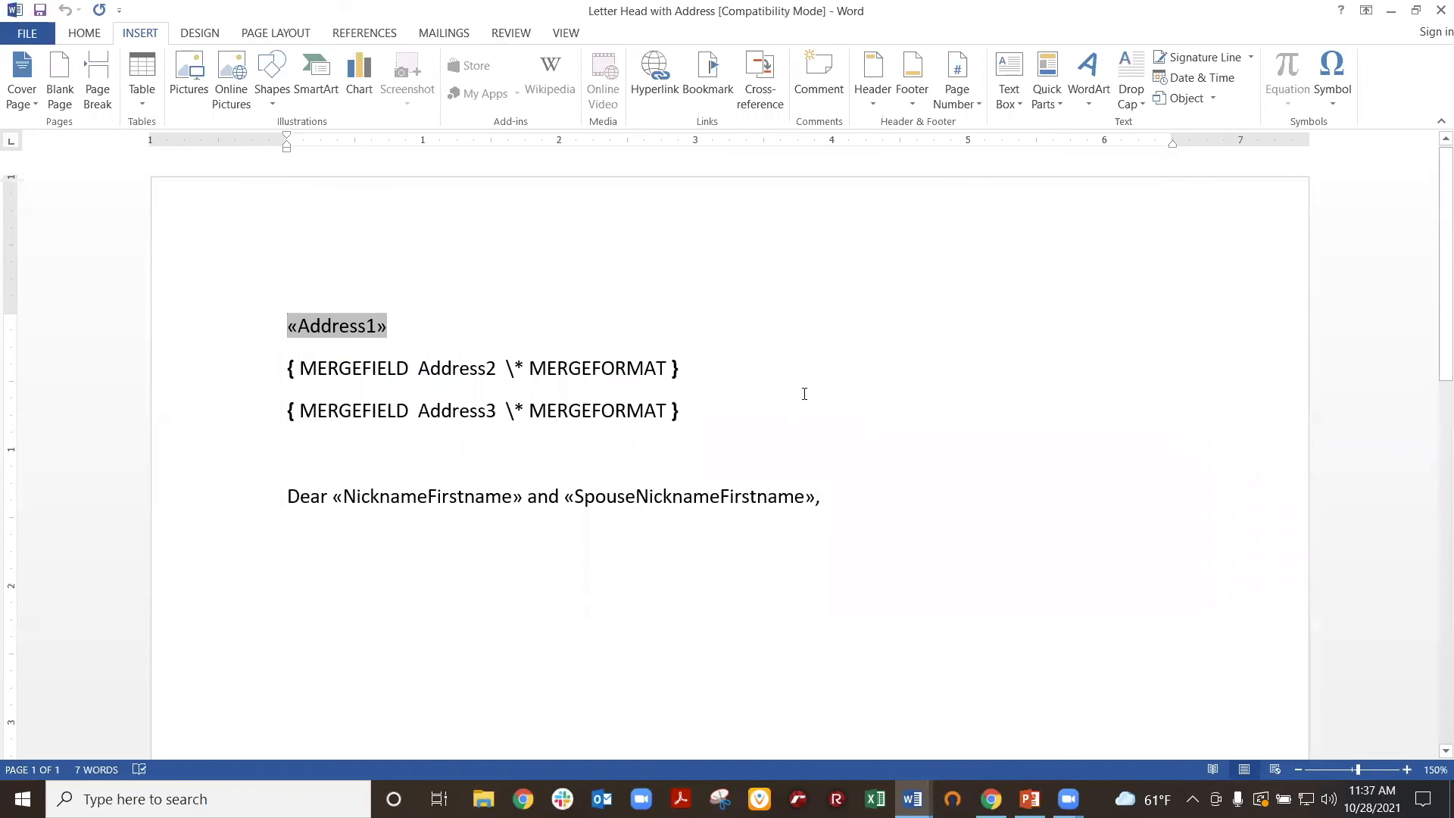
{"action": "left_click", "coordinate": [754, 372]}
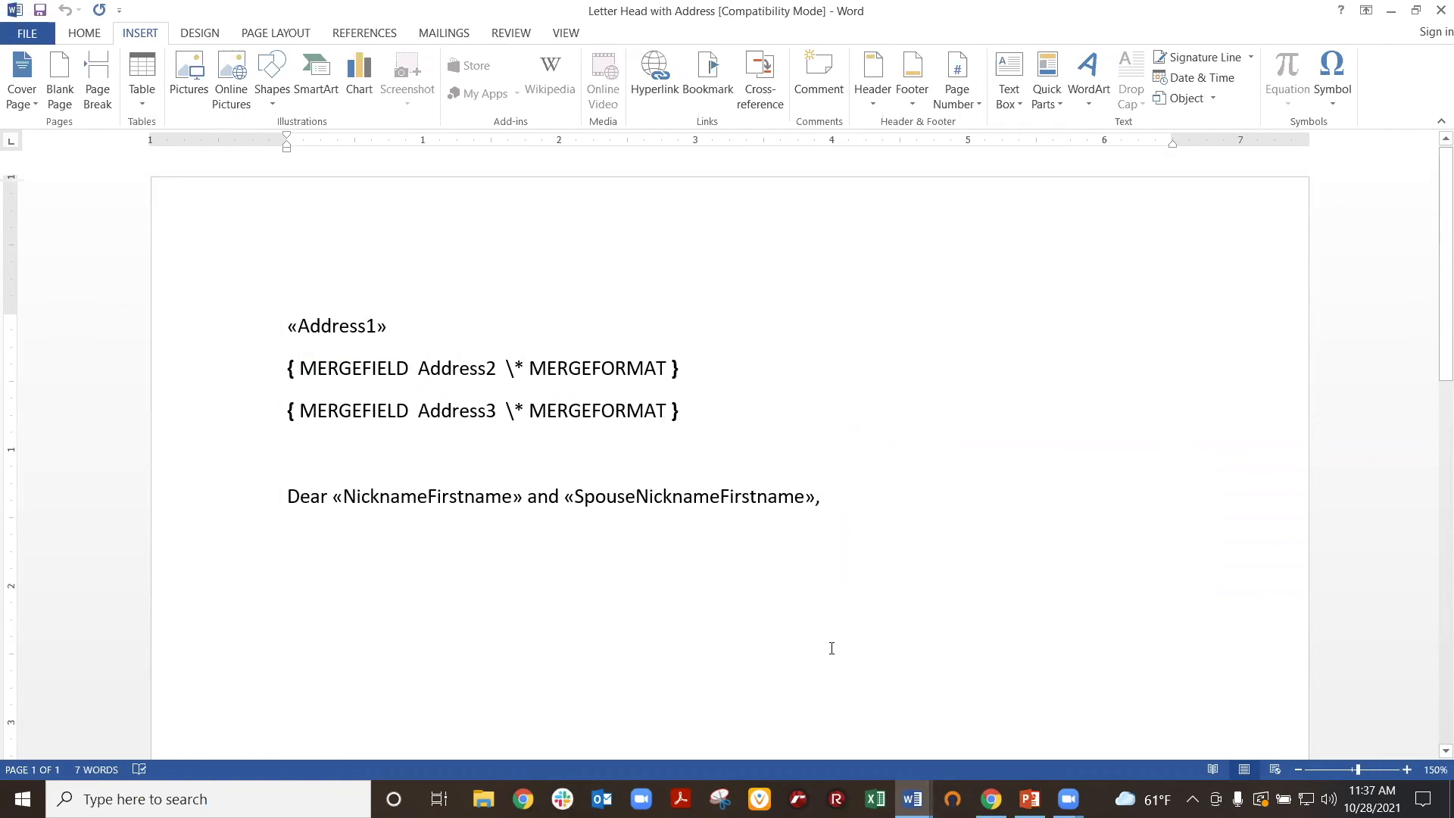
- Switch to Redtail CRM in the browser and open the account's Mail Merge Templates page to the option for adding template files
{"action": "left_click", "coordinate": [991, 799]}
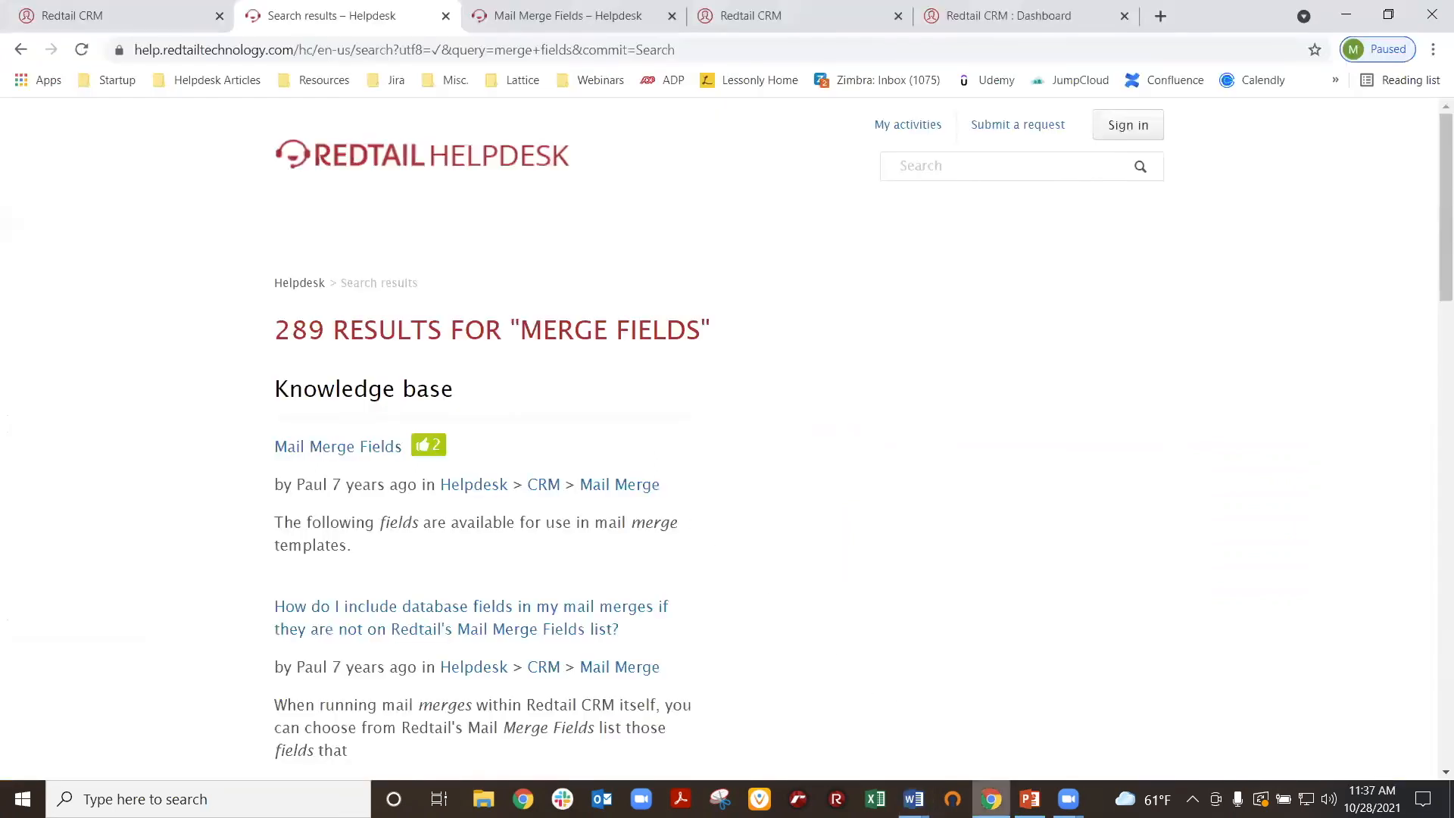
{"action": "left_click", "coordinate": [106, 15]}
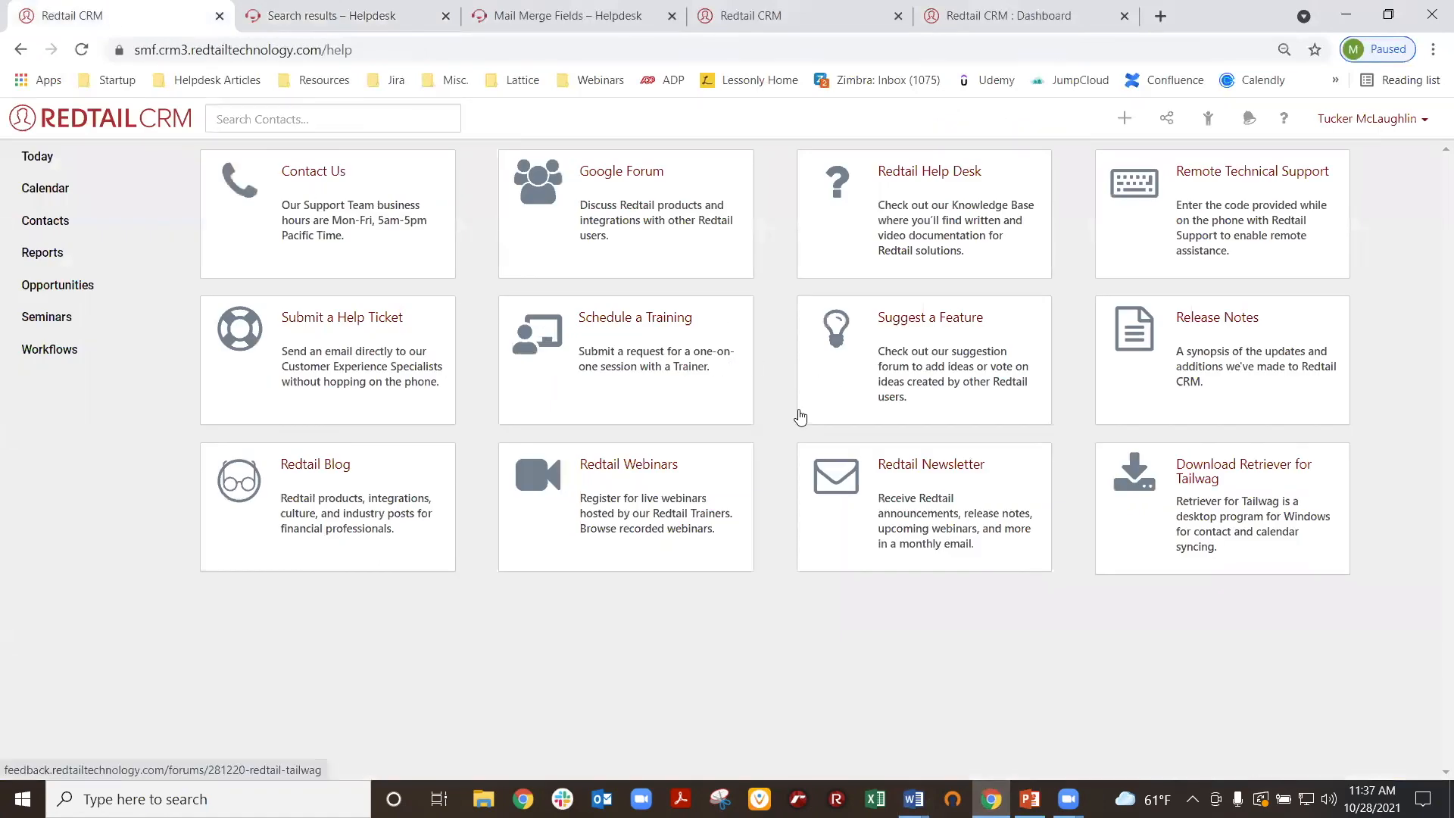
{"action": "left_click", "coordinate": [1366, 124]}
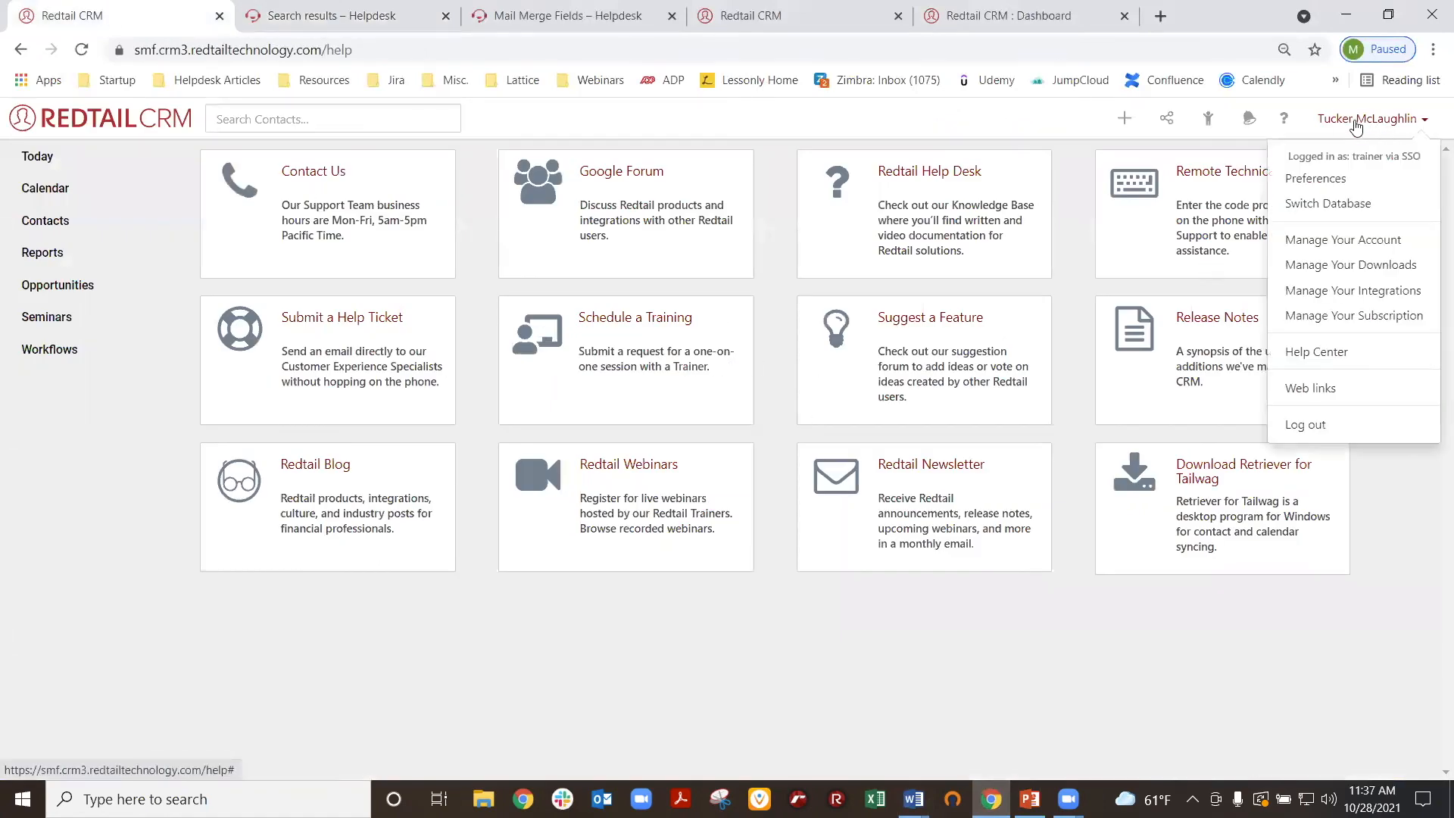
{"action": "left_click", "coordinate": [1340, 241]}
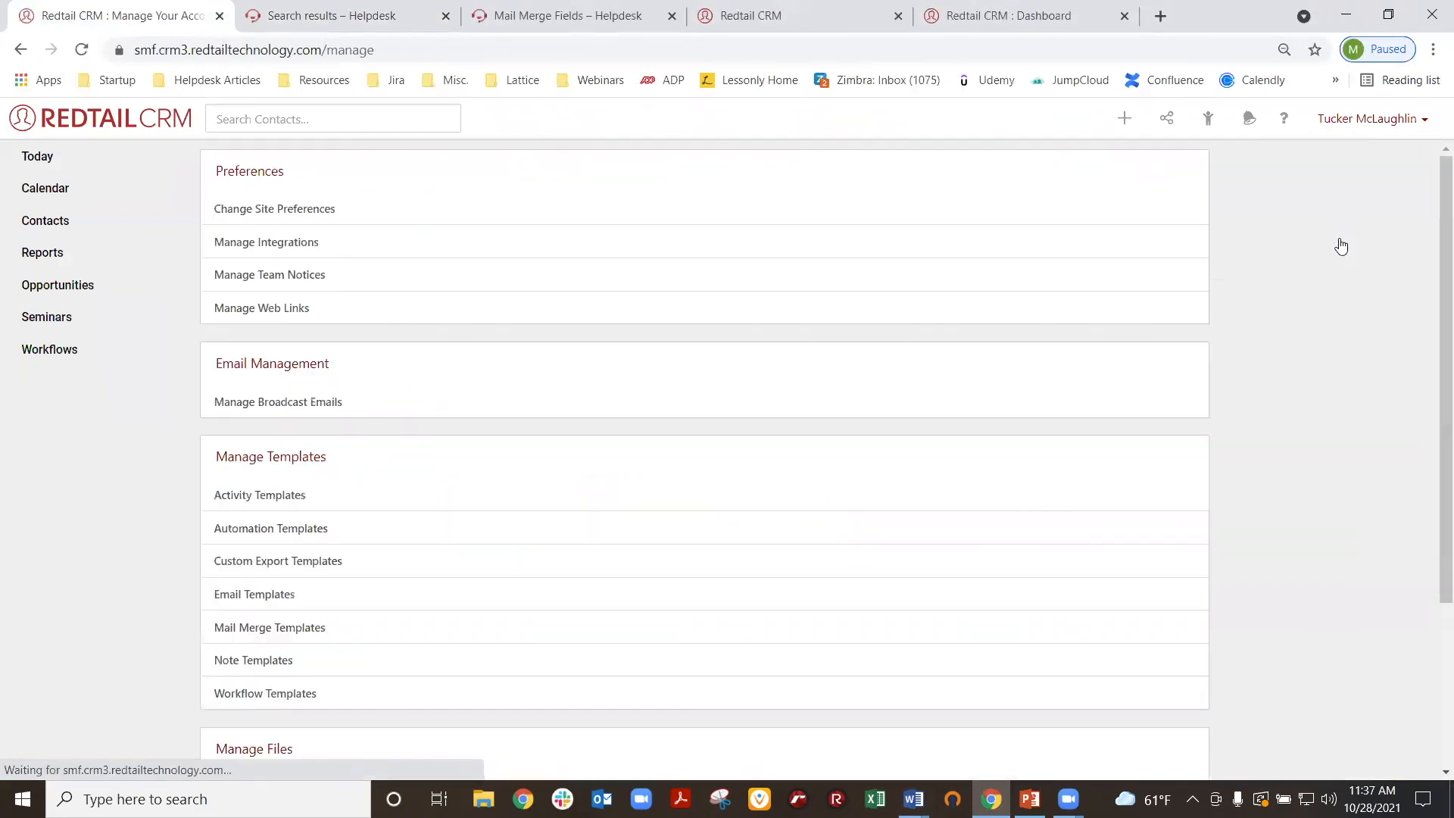
{"action": "left_click", "coordinate": [281, 635]}
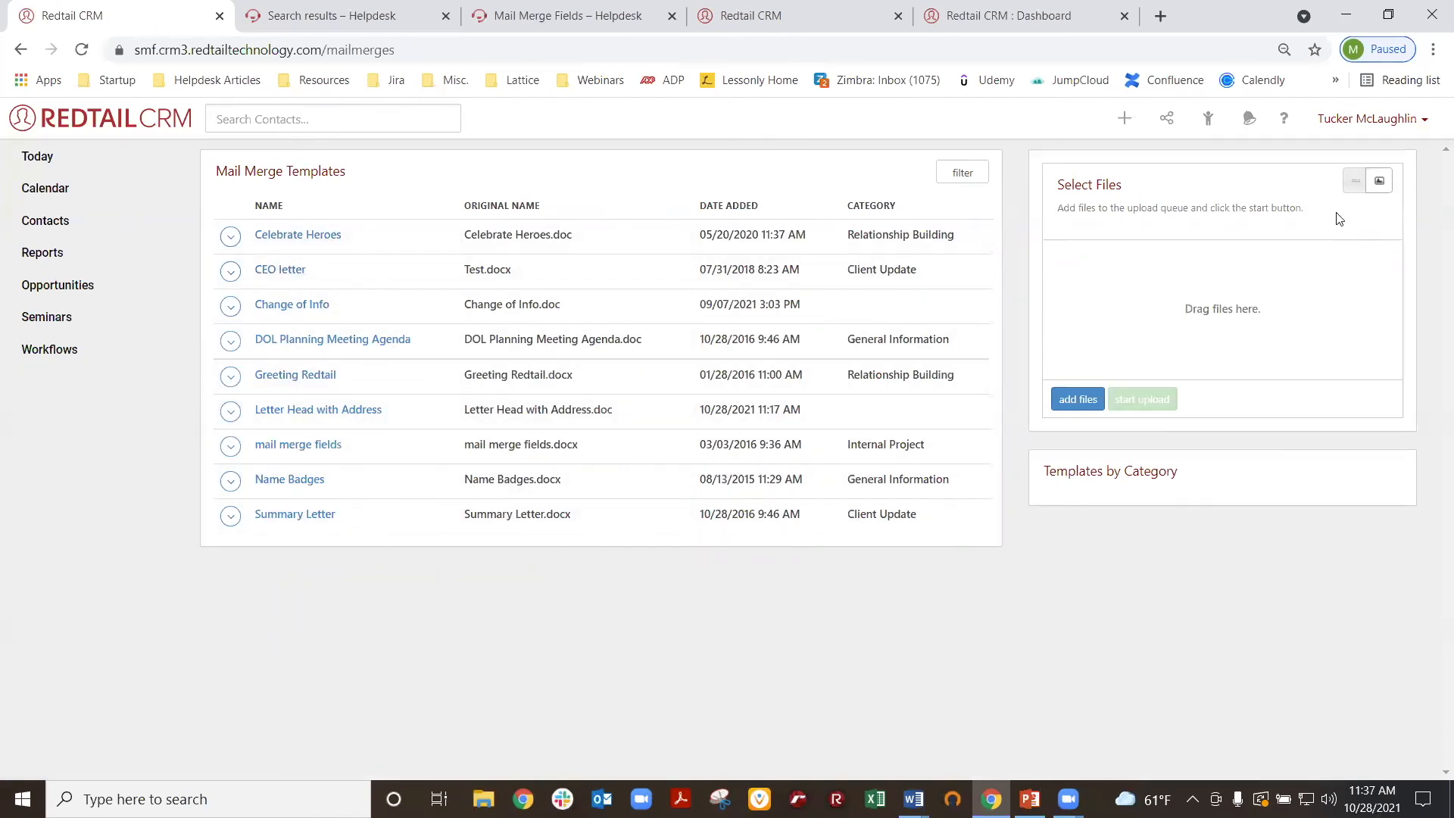
{"action": "left_click", "coordinate": [1077, 401]}
- Open the Contacts A-Z list in Redtail CRM and select all contacts under the letter A
{"action": "left_click", "coordinate": [34, 221]}
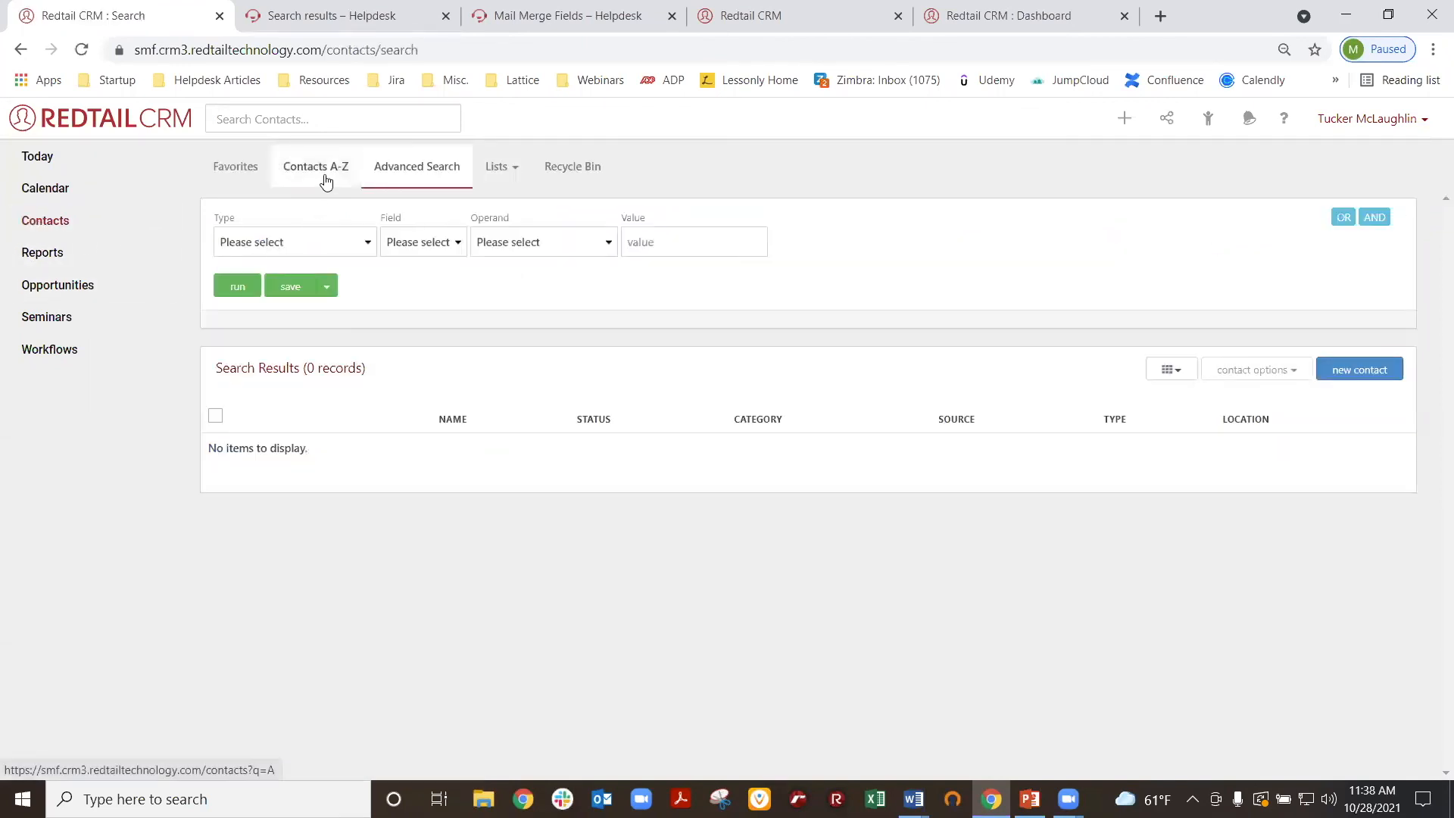
{"action": "left_click", "coordinate": [326, 182]}
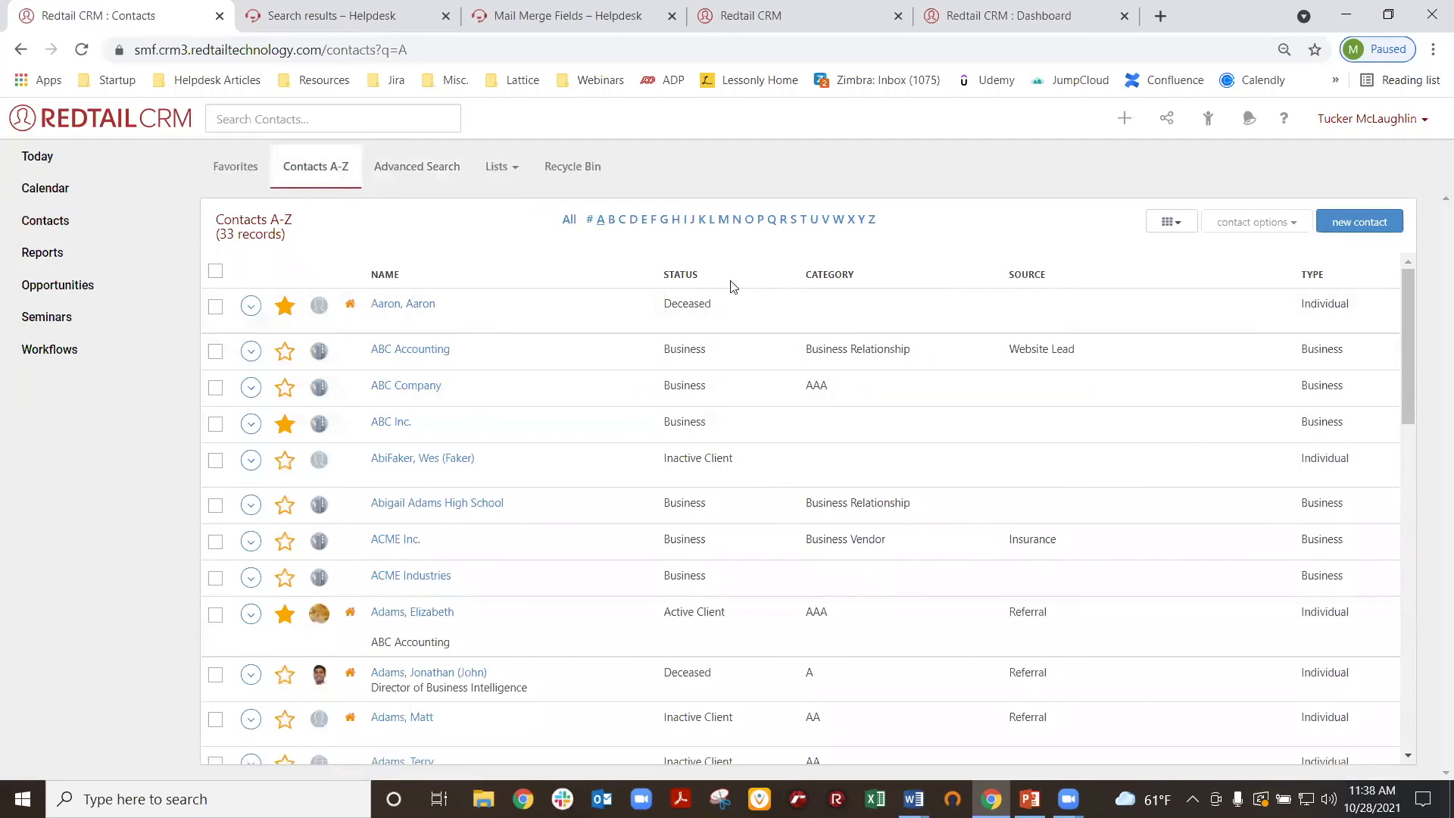
{"action": "left_click", "coordinate": [216, 273]}
{"action": "left_click", "coordinate": [528, 310]}
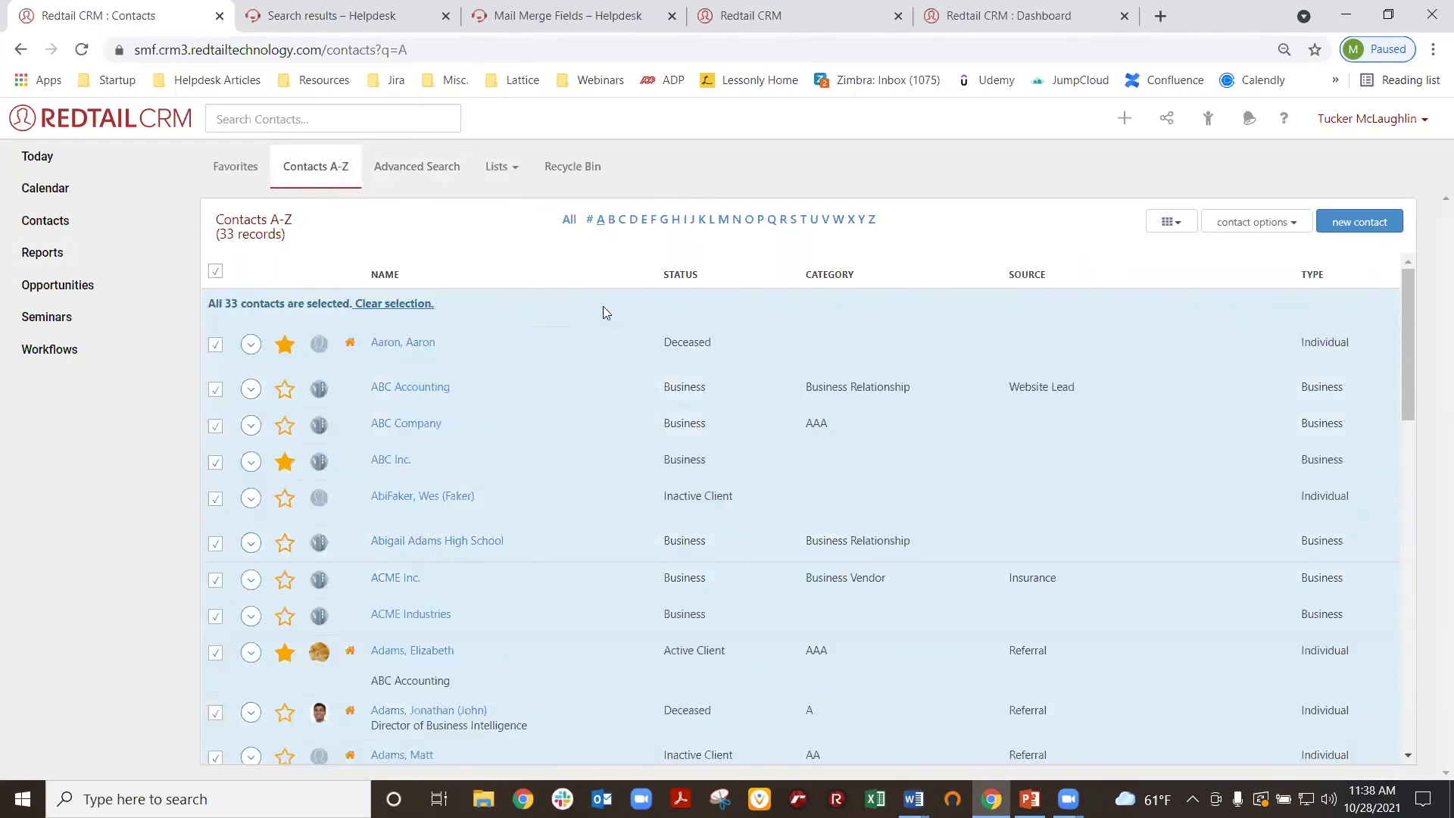
- Set up a mail merge for the selected contacts with the Letter Head with Address template and Save As Note enabled, without running it
{"action": "left_click", "coordinate": [1261, 225]}
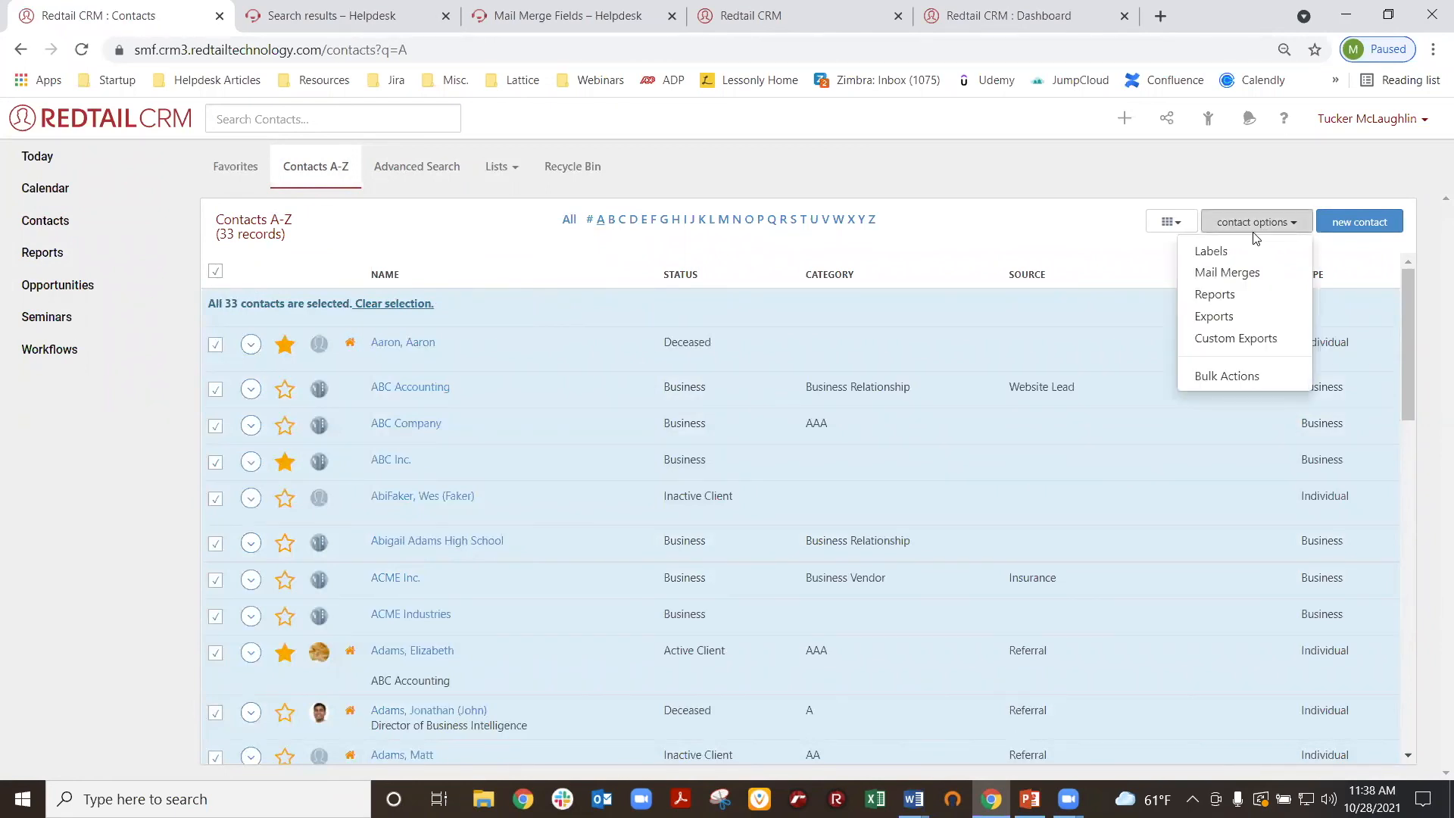
{"action": "left_click", "coordinate": [1242, 275]}
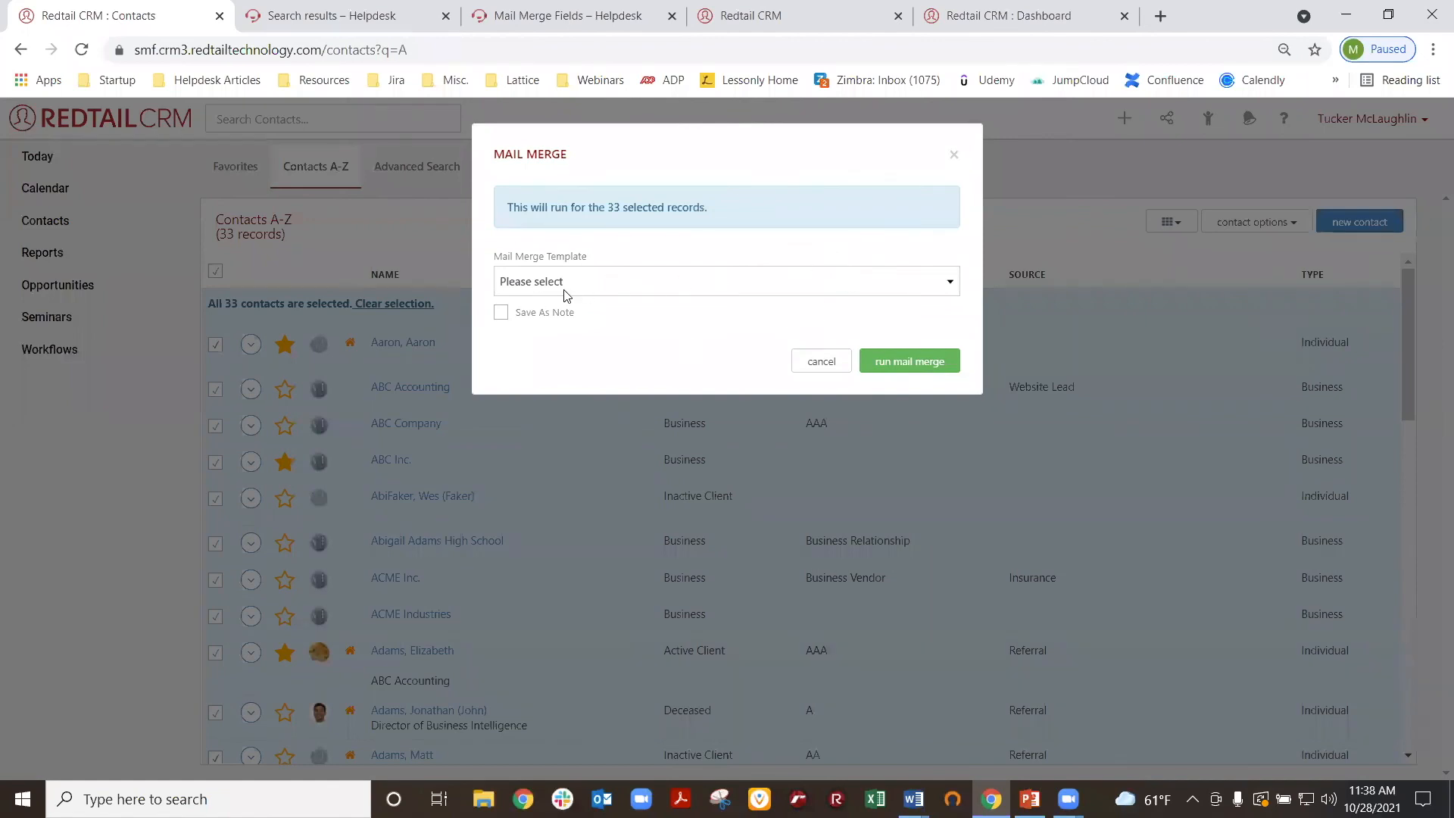
{"action": "left_click", "coordinate": [562, 282]}
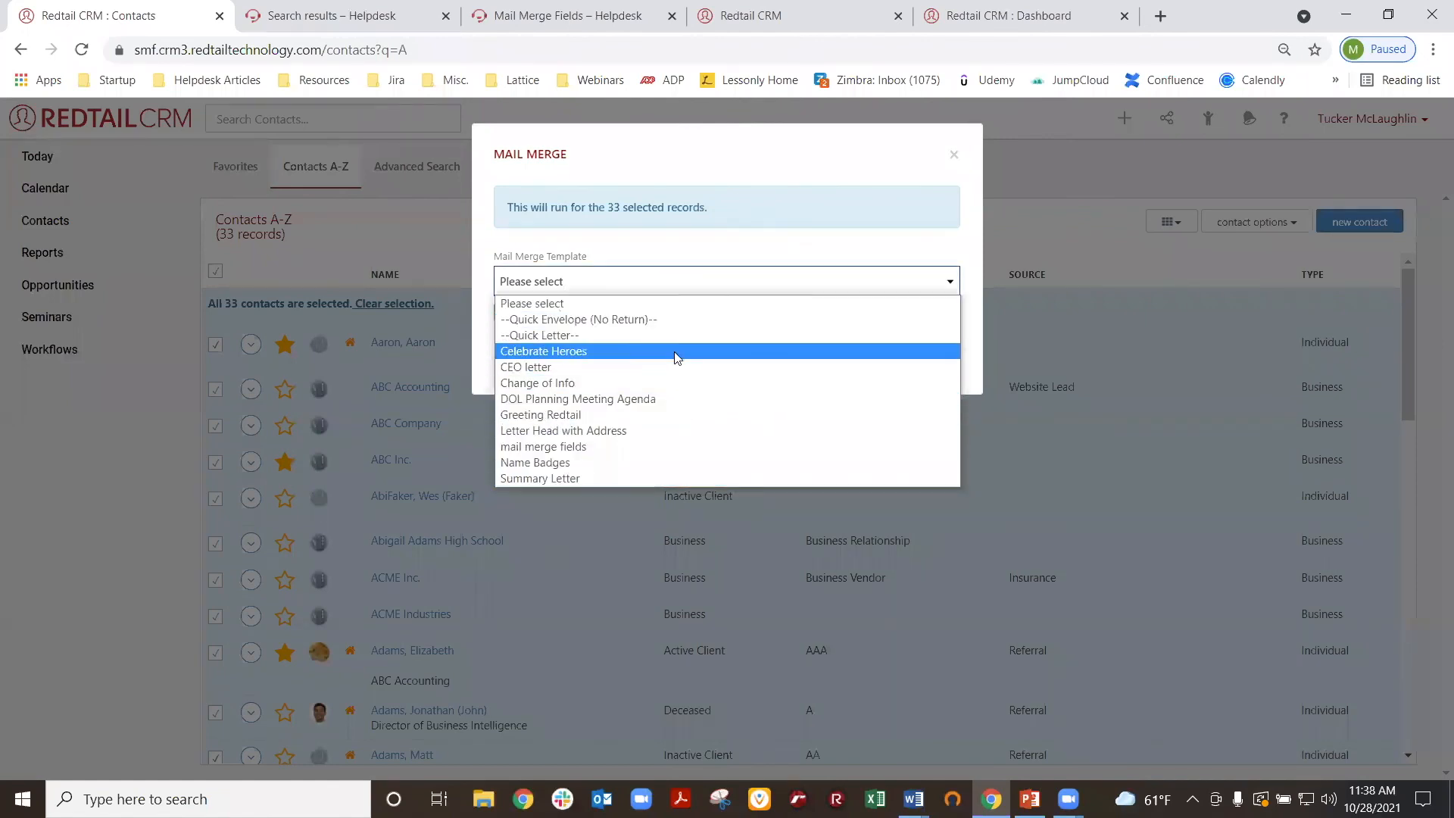
{"action": "left_click", "coordinate": [698, 430]}
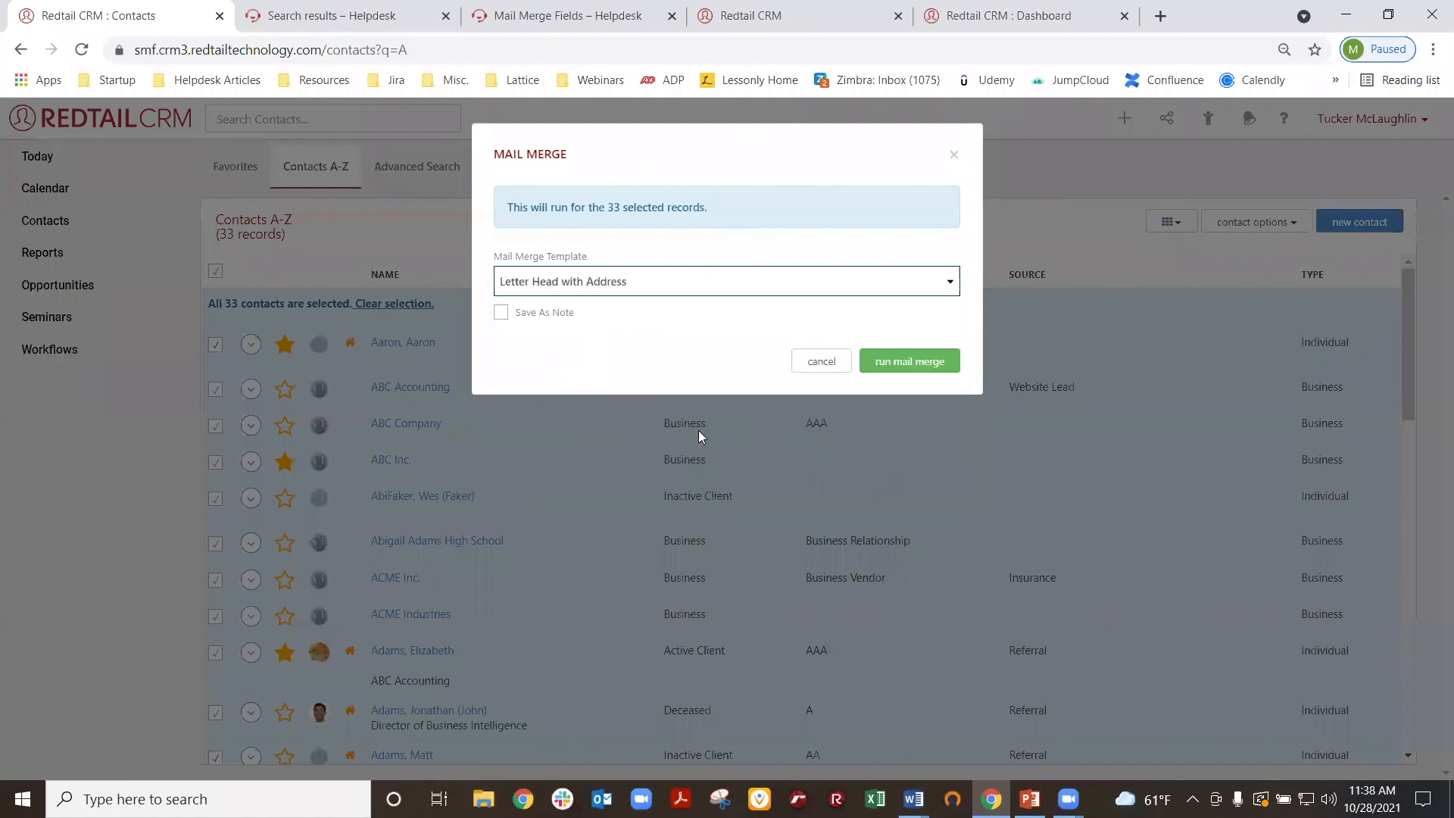
{"action": "left_click", "coordinate": [515, 313]}
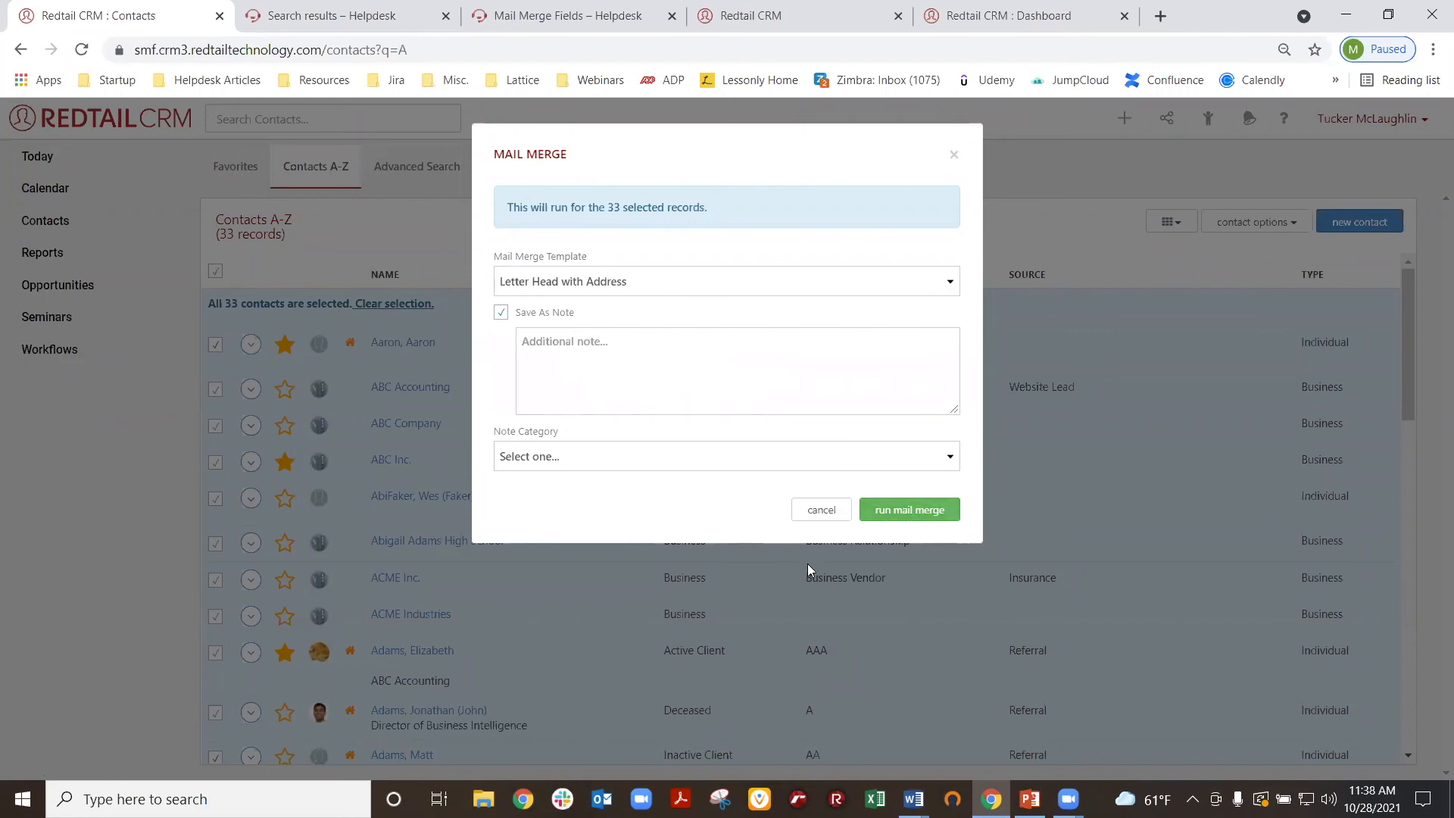
{"action": "left_click", "coordinate": [824, 512]}
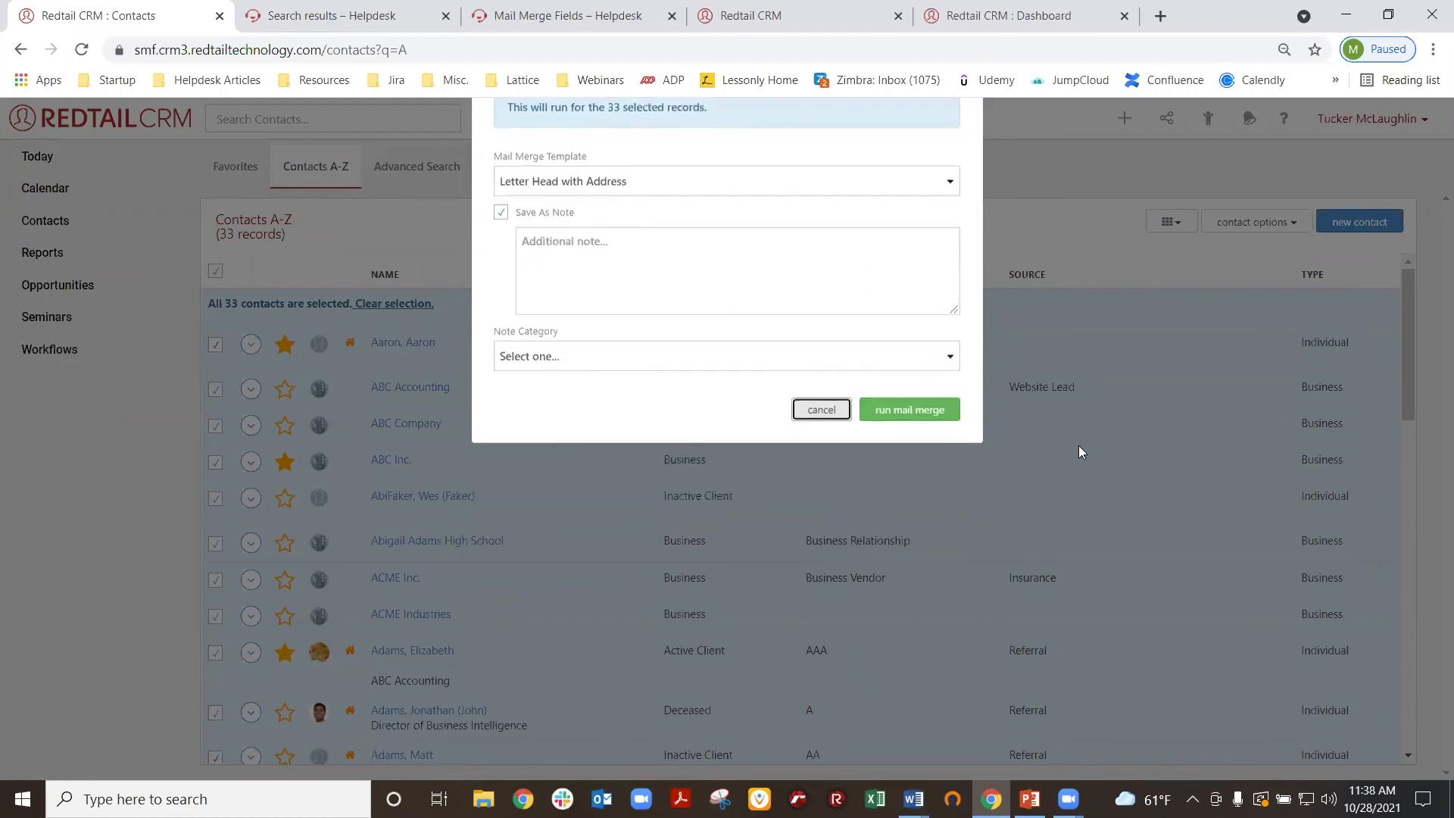
- Open the account's Downloads list in Redtail CRM, and switch to the merged Letter Head with Address letters in Word
{"action": "left_click", "coordinate": [1377, 121]}
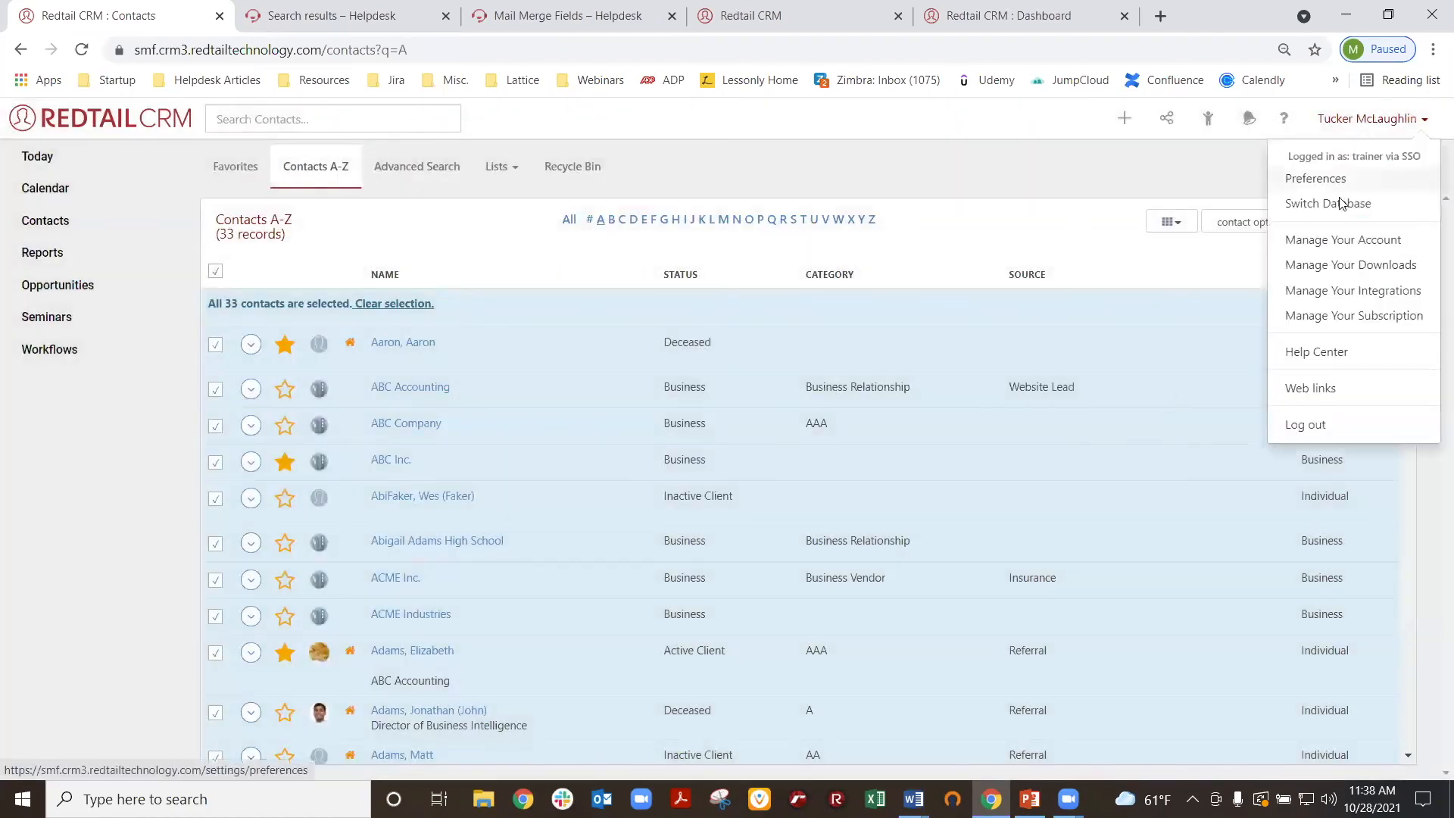
{"action": "left_click", "coordinate": [1360, 270]}
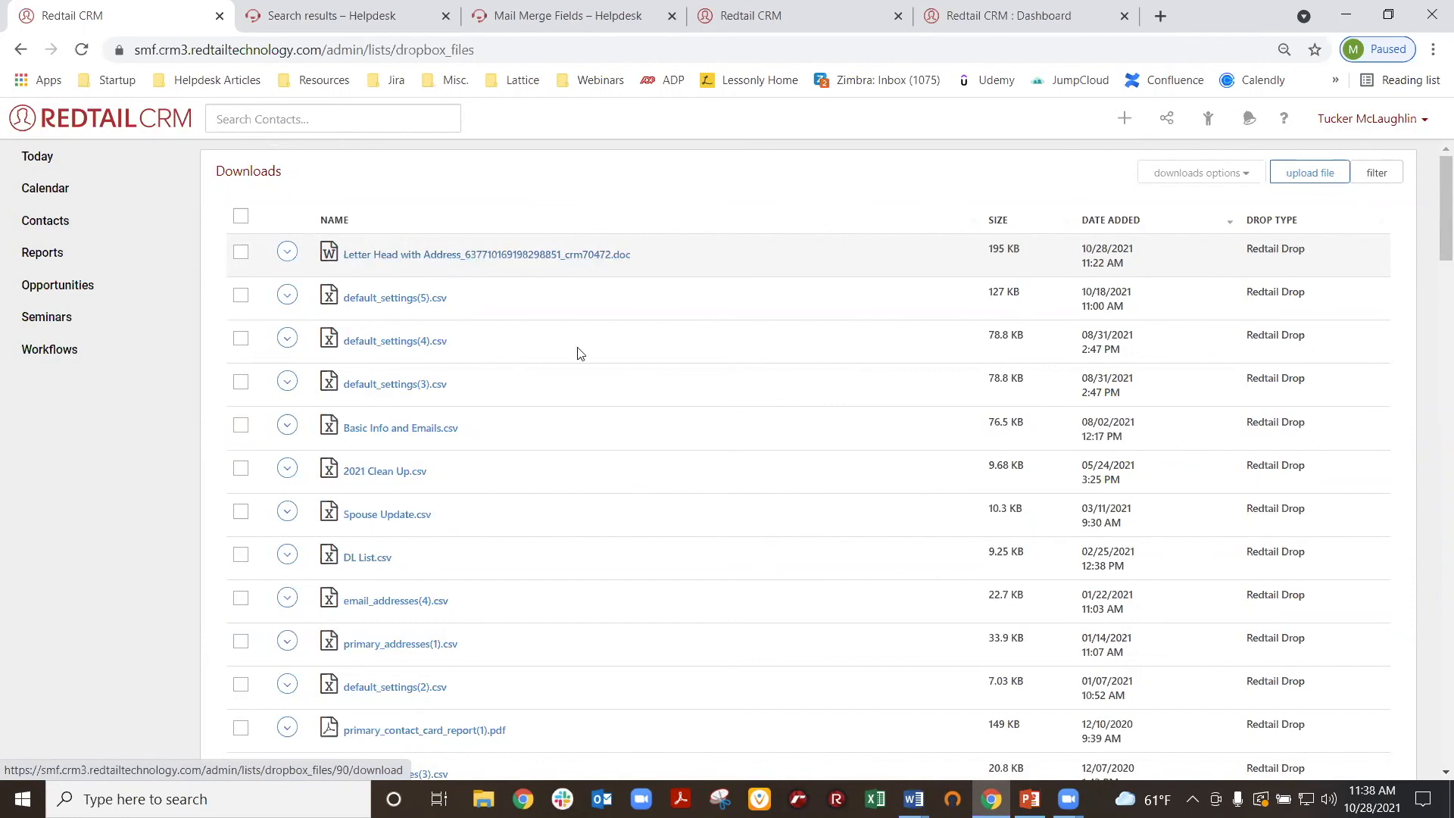
{"action": "left_click", "coordinate": [913, 799]}
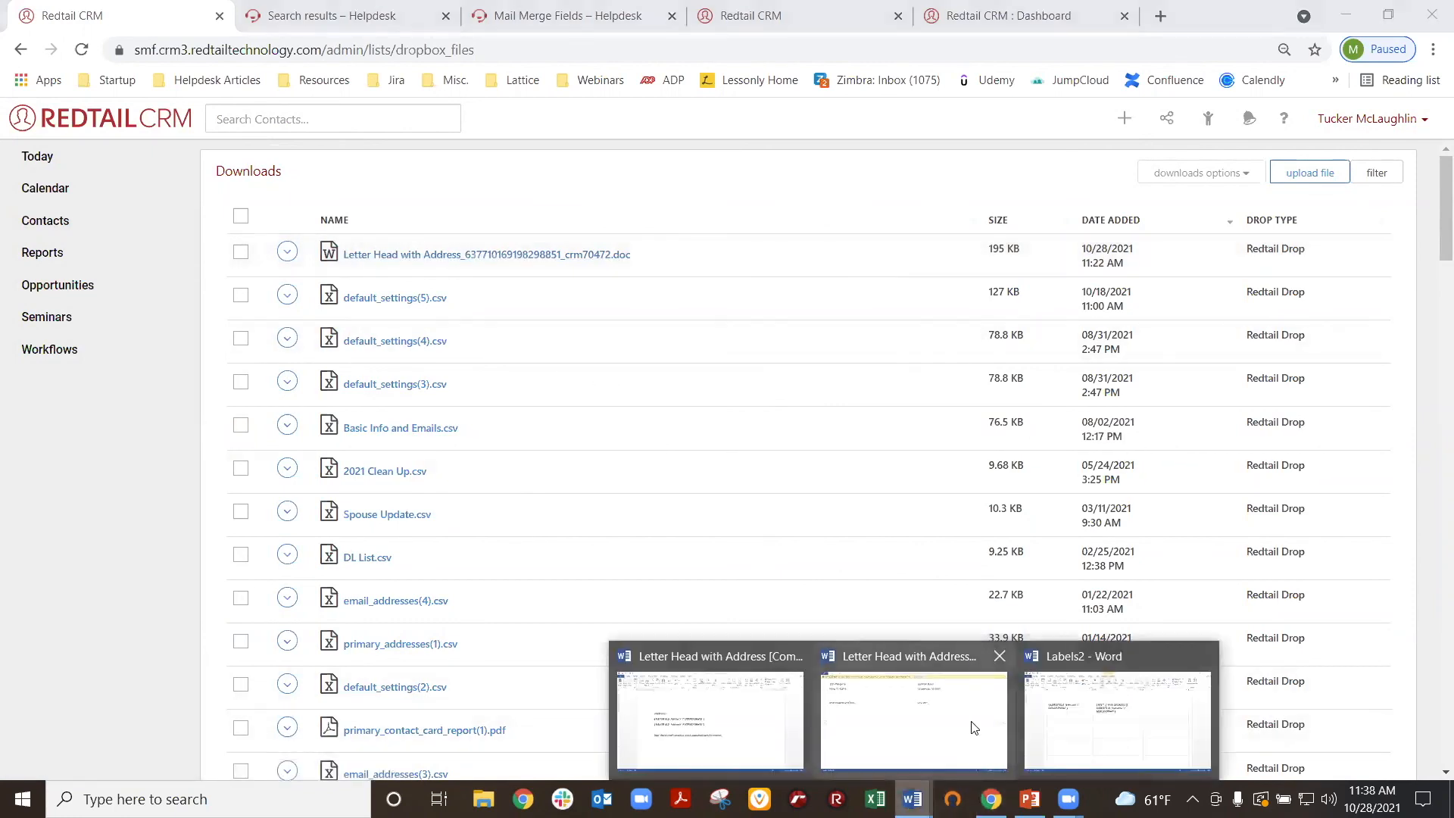
{"action": "left_click", "coordinate": [974, 727]}
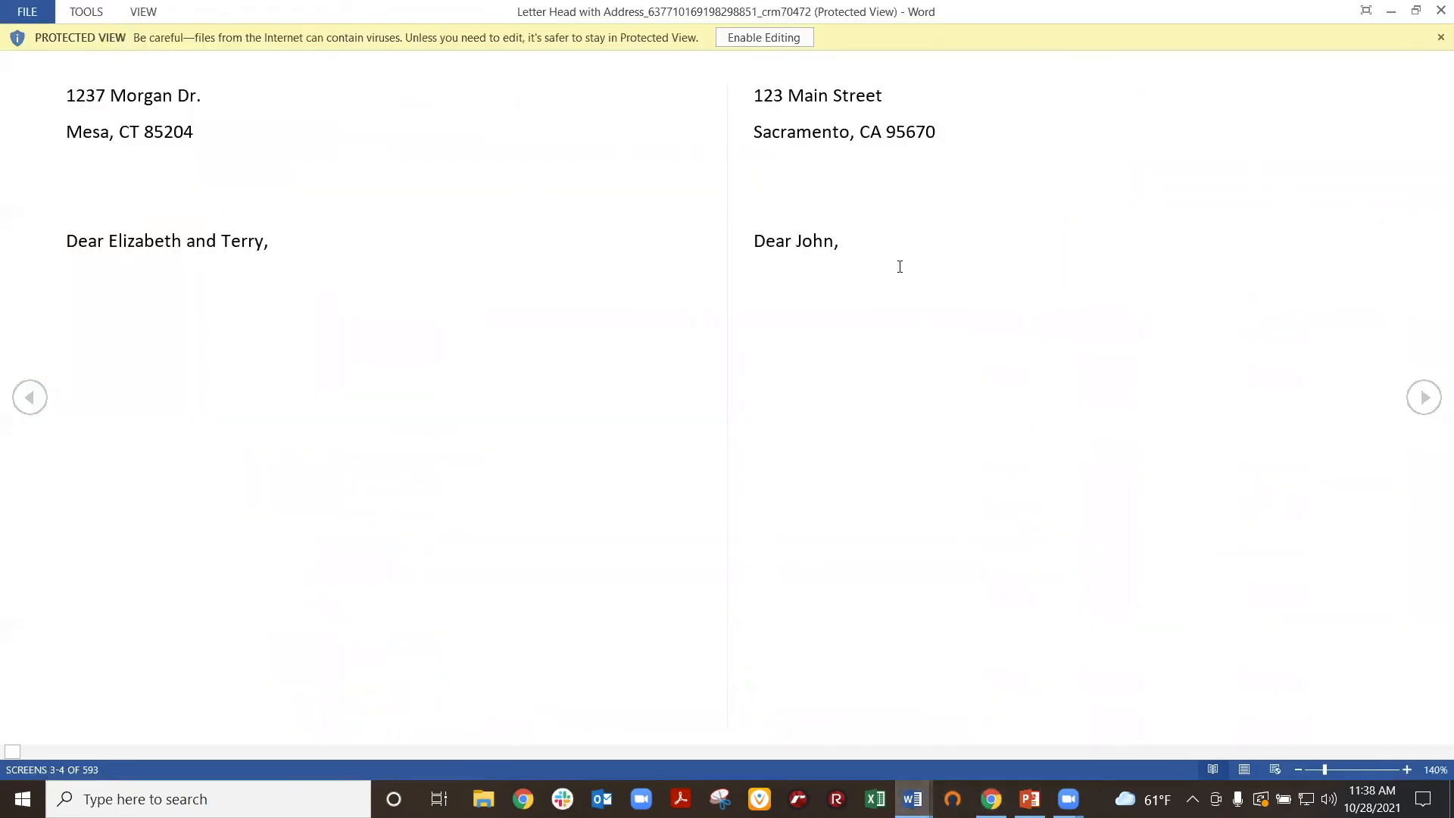